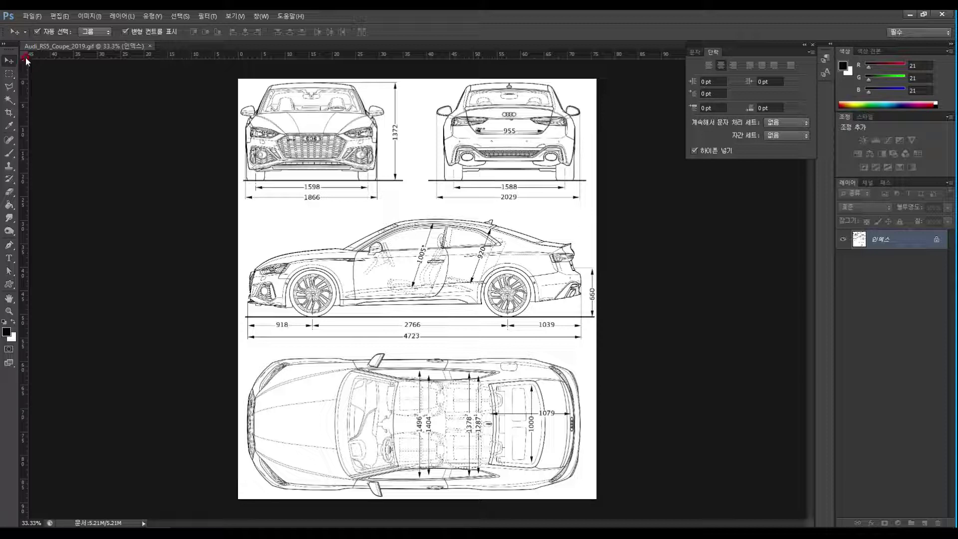
Step: Add a vertical guide from the ruler, placing it over the front part of the car drawings
left_click(236, 17)
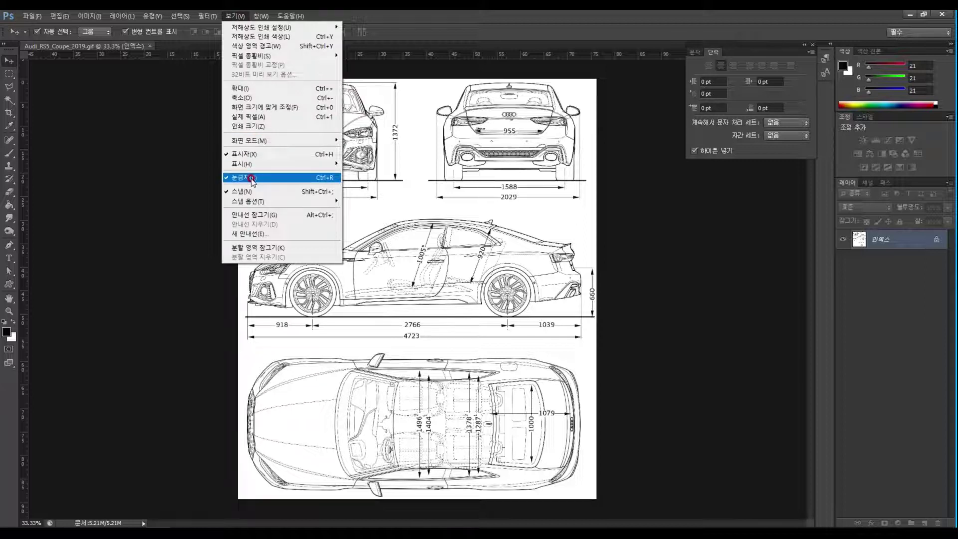
left_click(193, 152)
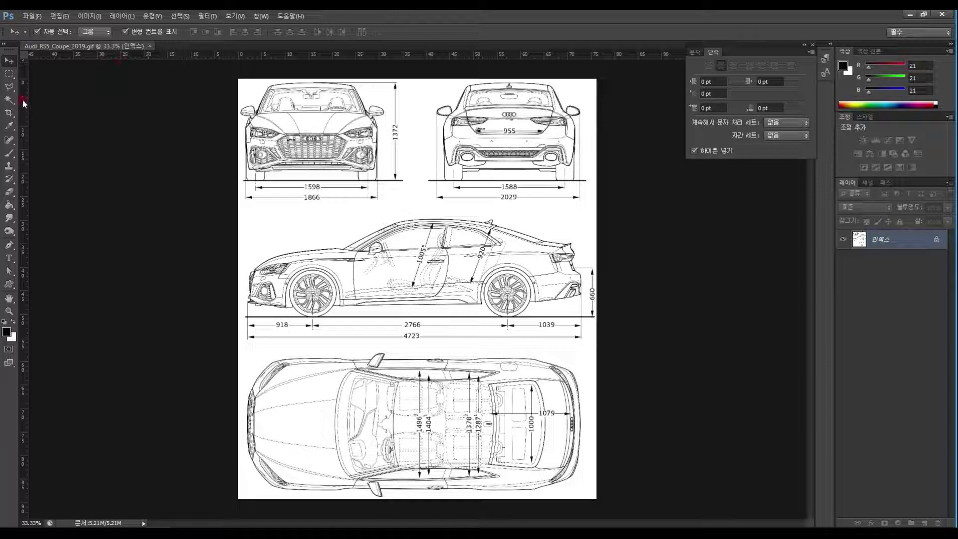
left_click_drag(24, 105, 279, 159)
Step: Move the vertical guide to the front bumper tip of the car in the side view
left_click(9, 310)
left_click(313, 364)
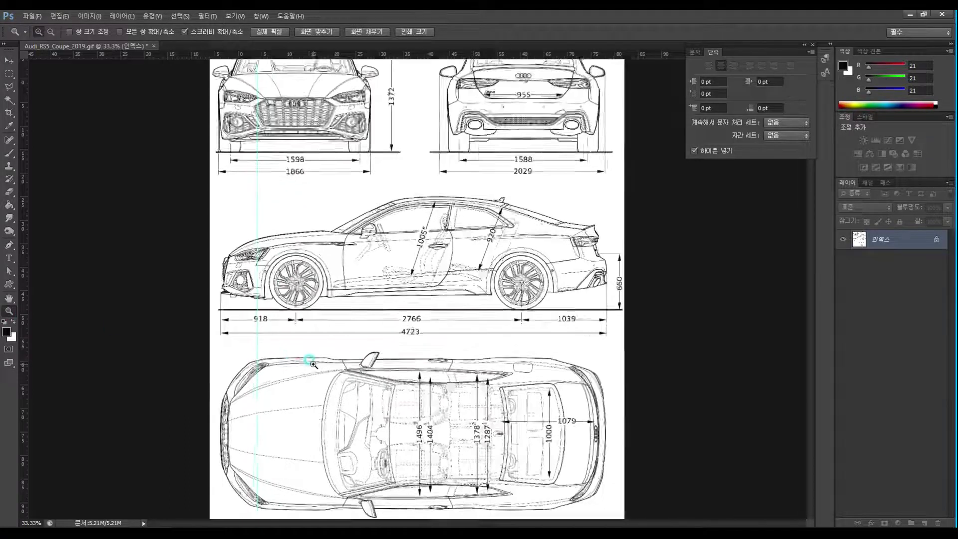
left_click(339, 337)
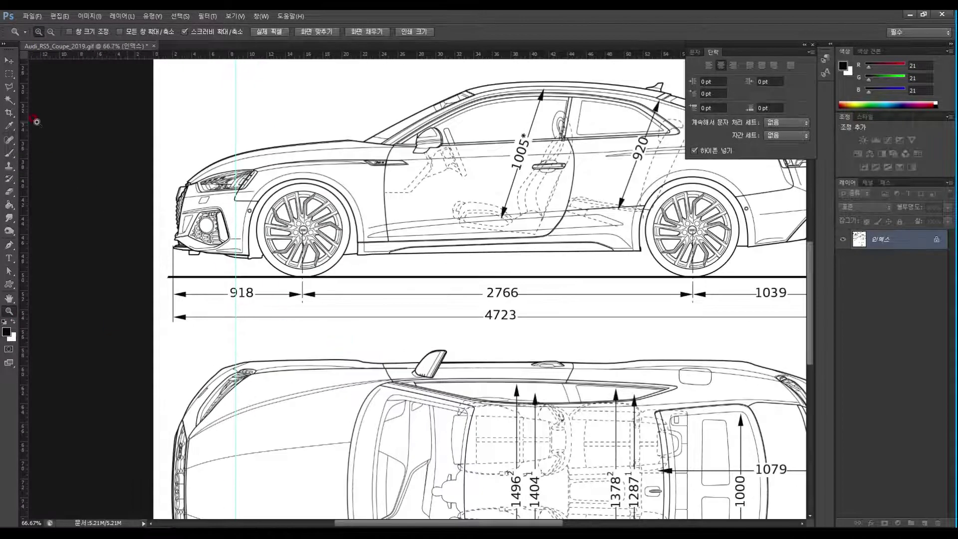
mouse_move(306, 256)
left_mouse_down()
mouse_move(370, 170)
mouse_move(384, 164)
left_mouse_up()
left_click(9, 60)
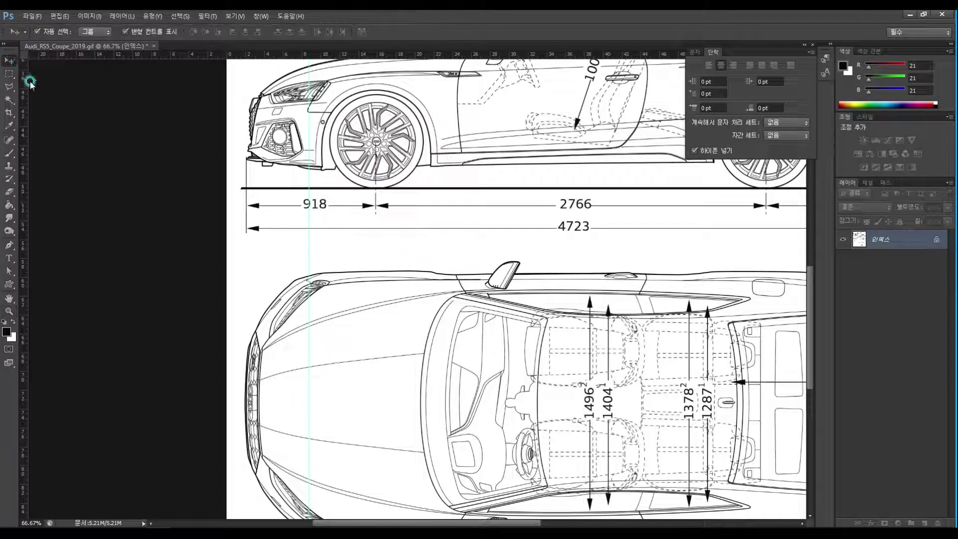
left_click_drag(306, 235, 246, 242)
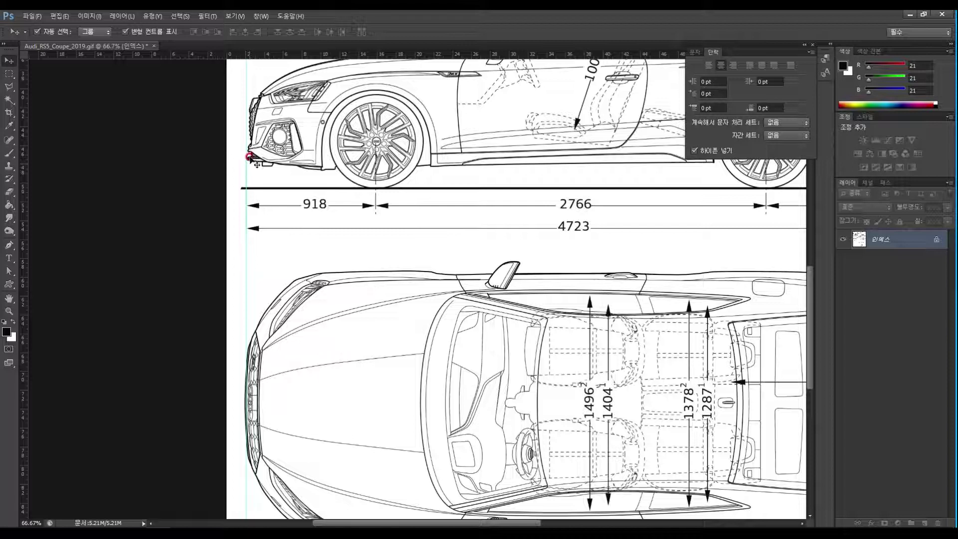
Step: Examine how the front guide lines up with the car's nose in the side view and the top view
scroll(248, 205, "up", 3)
mouse_move(252, 233)
left_mouse_down()
mouse_move(240, 215)
mouse_move(258, 243)
mouse_move(249, 243)
left_mouse_up()
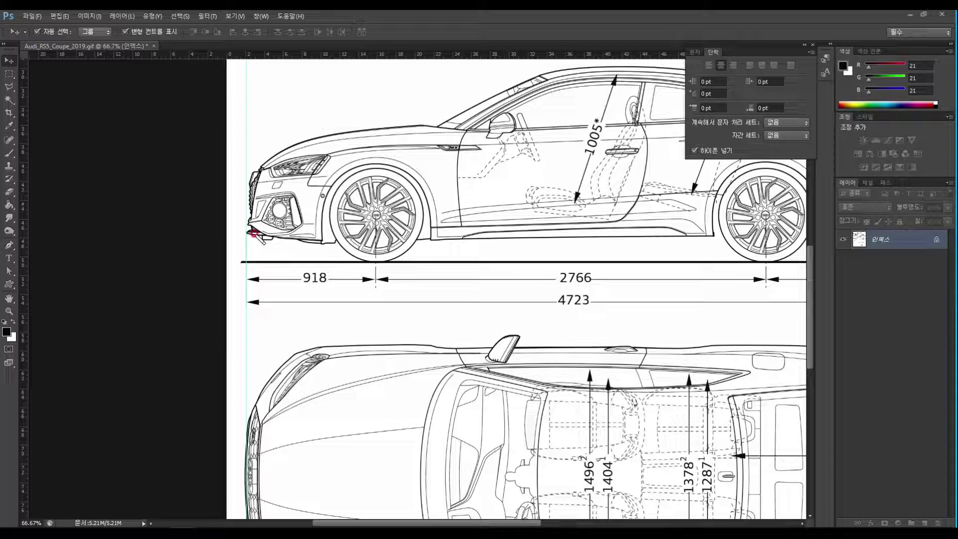
mouse_move(250, 241)
left_mouse_down()
mouse_move(245, 219)
mouse_move(256, 239)
left_mouse_up()
mouse_move(325, 332)
left_mouse_down()
mouse_move(341, 312)
mouse_move(349, 272)
mouse_move(343, 235)
left_mouse_up()
left_click_drag(336, 336, 327, 250)
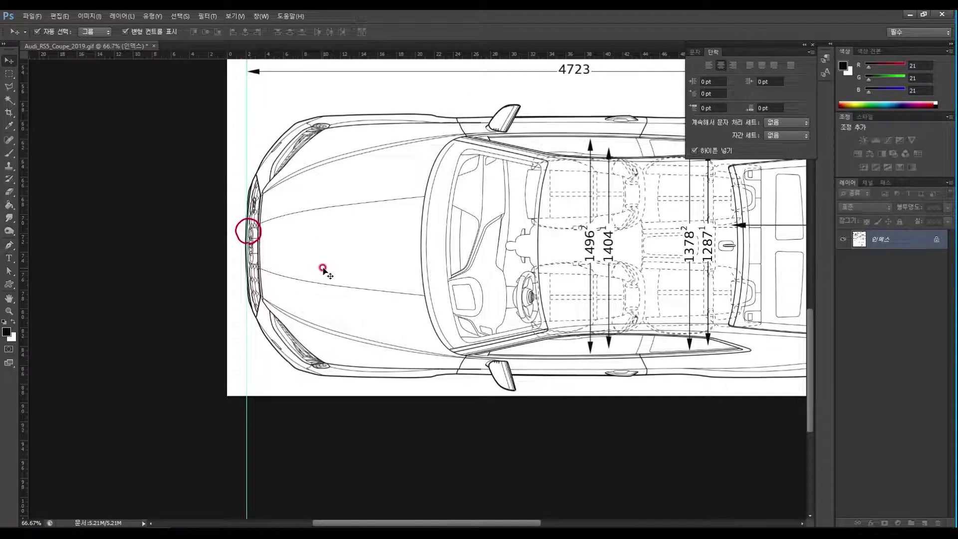
left_click(9, 311)
left_click_drag(269, 293, 284, 270)
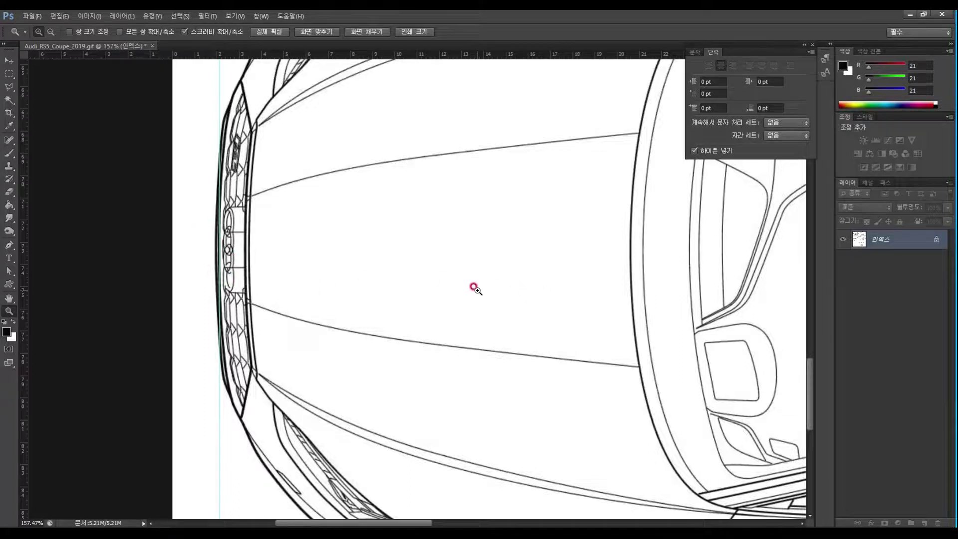
Step: Add a second vertical guide at the car's rear end and align it with the rear bumper edge in the side view
left_click_drag(481, 287, 289, 253)
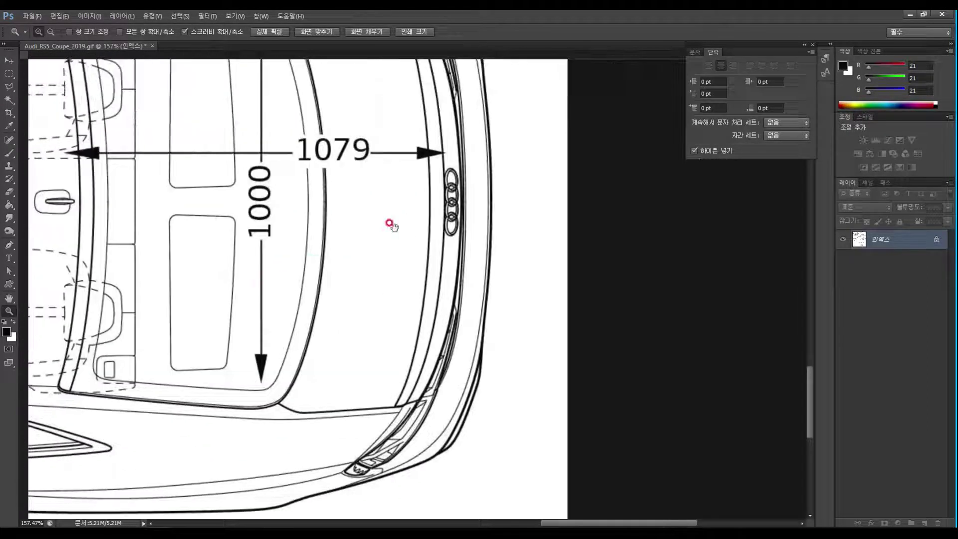
left_click_drag(22, 219, 490, 259)
scroll(489, 224, "up", 10)
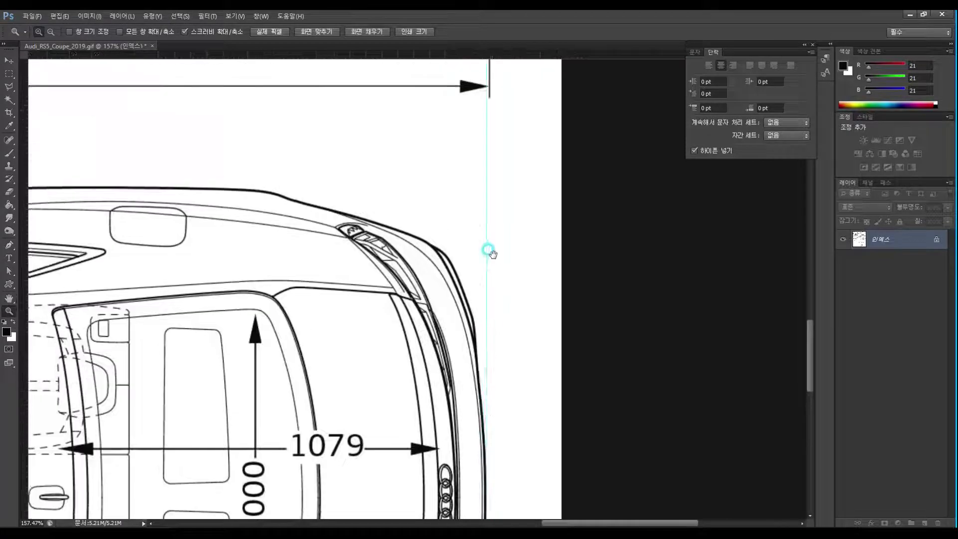
scroll(491, 309, "up", 5)
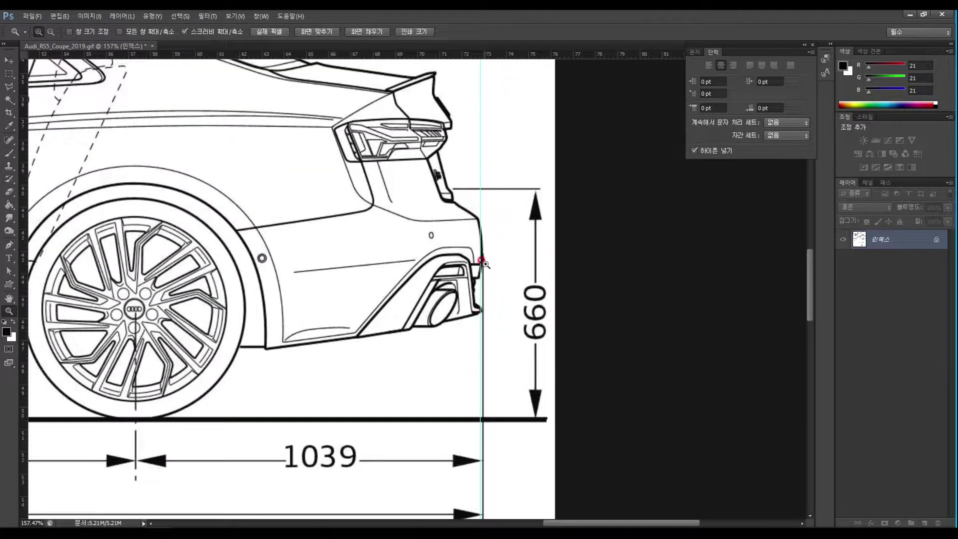
key("v")
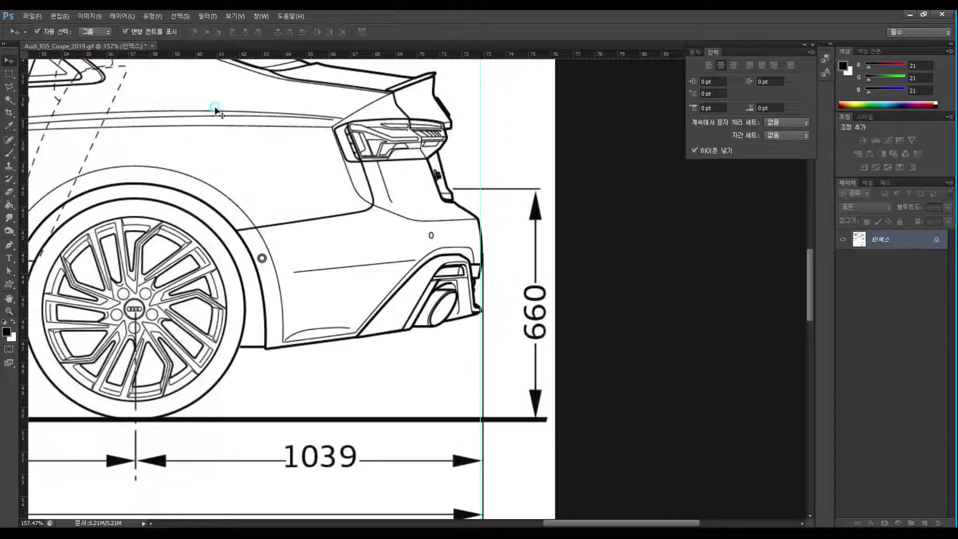
mouse_move(480, 158)
left_mouse_down()
mouse_move(484, 169)
mouse_move(482, 149)
left_mouse_up()
Step: Compare the rear and front ends of the top-view car with the two vertical guides
left_click_drag(432, 499, 450, 306)
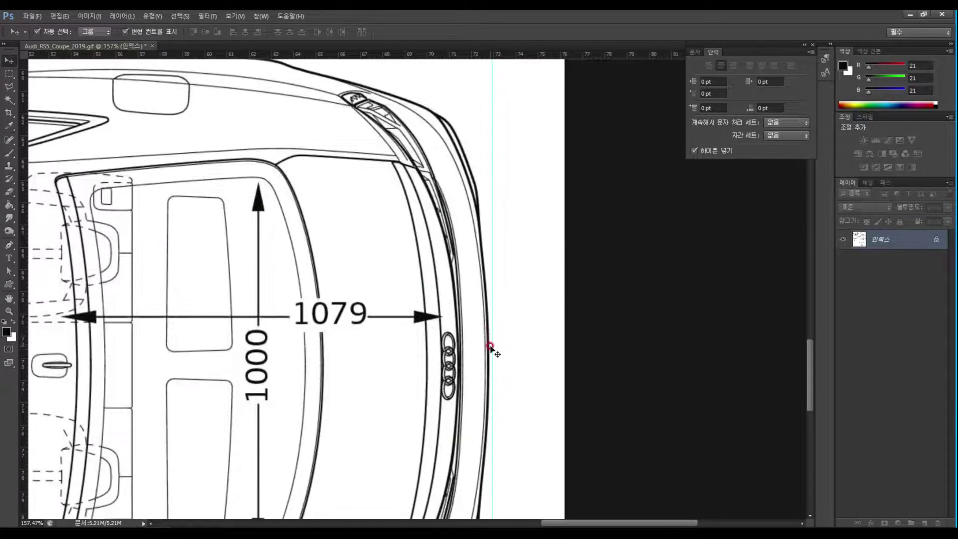
left_click_drag(310, 336, 456, 305)
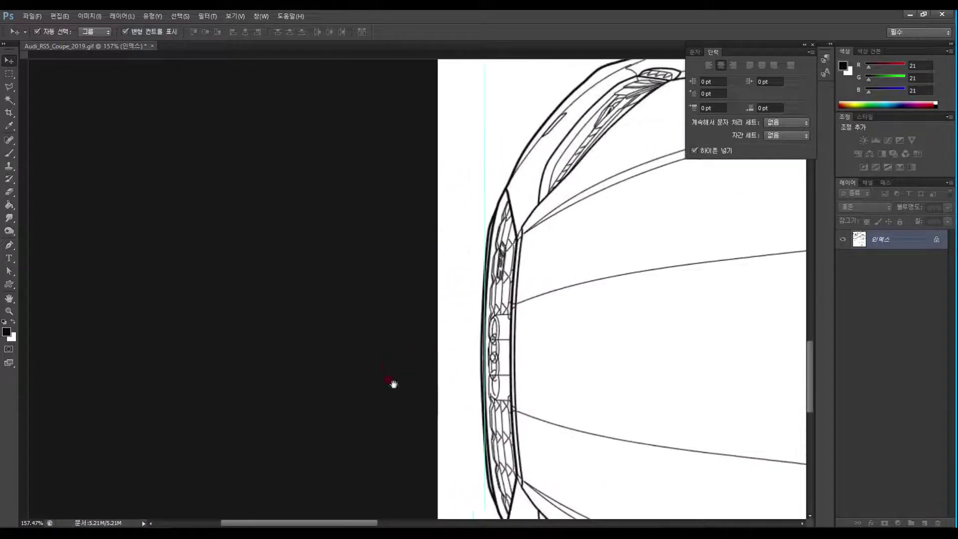
left_click_drag(598, 364, 537, 357)
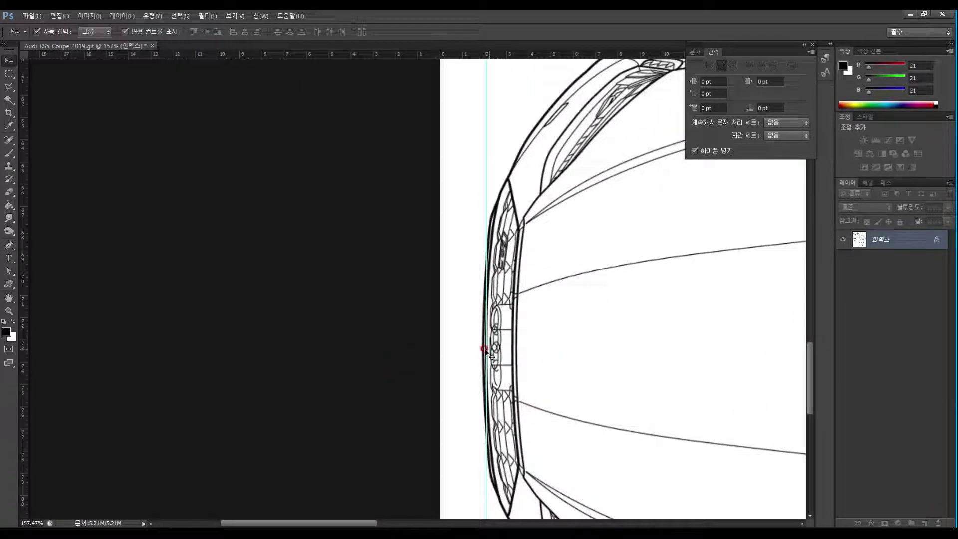
left_click_drag(550, 340, 332, 323)
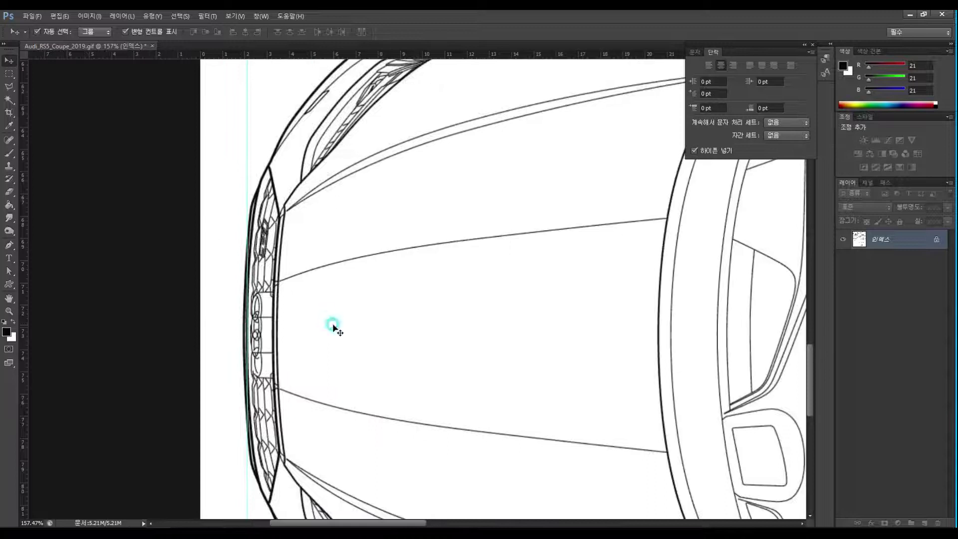
left_click(8, 311)
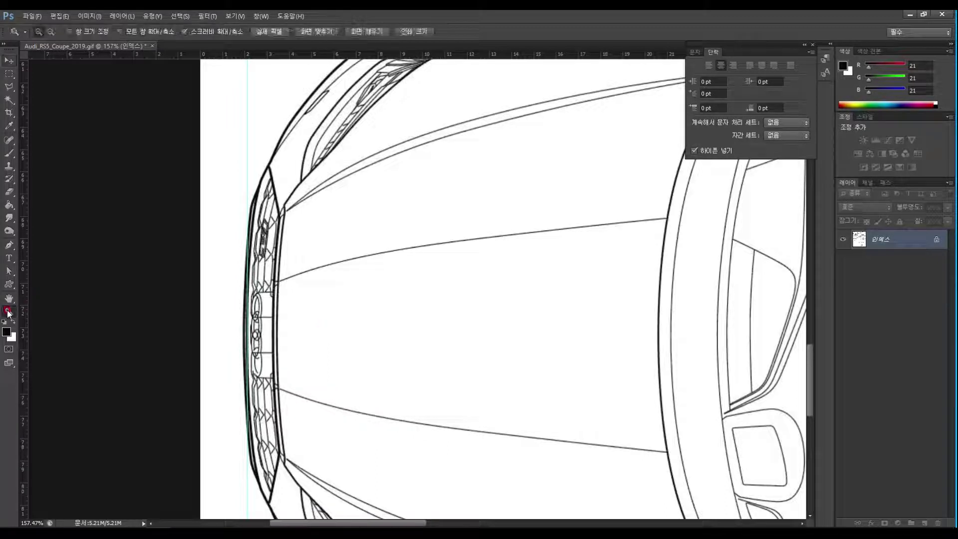
left_click(258, 305, "alt")
left_click_drag(431, 306, 261, 295)
Step: Convert the image's color mode from indexed color to RGB color
left_click(8, 73)
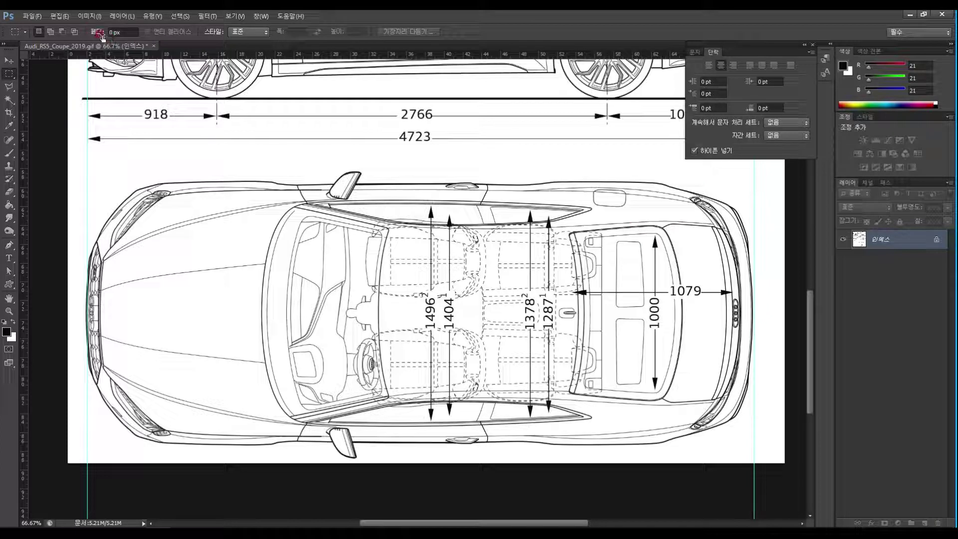
left_click(90, 16)
mouse_move(92, 29)
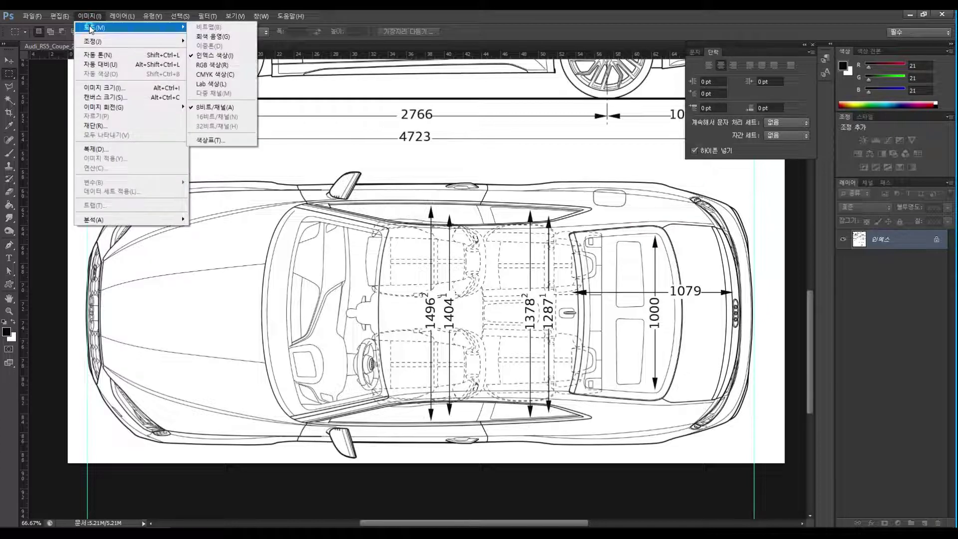
left_click(202, 66)
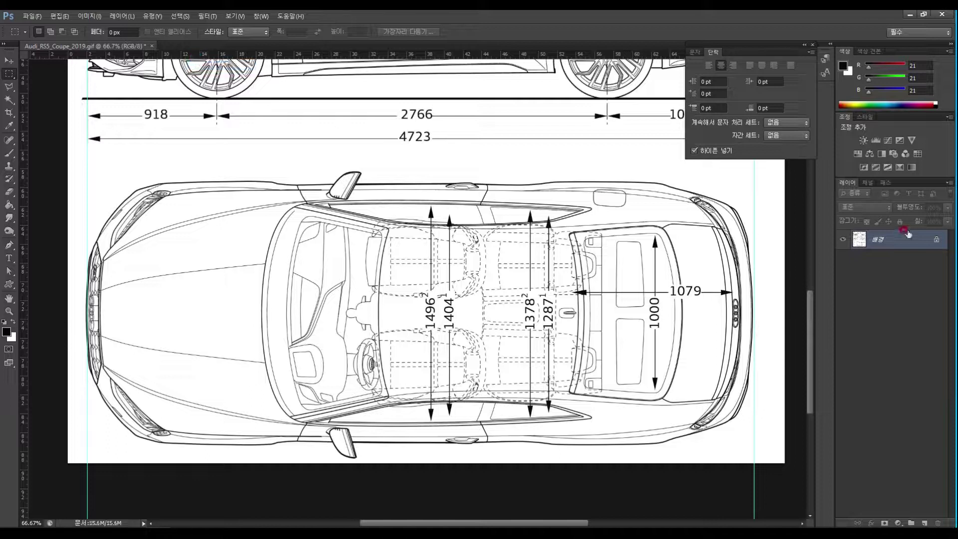
left_click(91, 19)
mouse_move(91, 26)
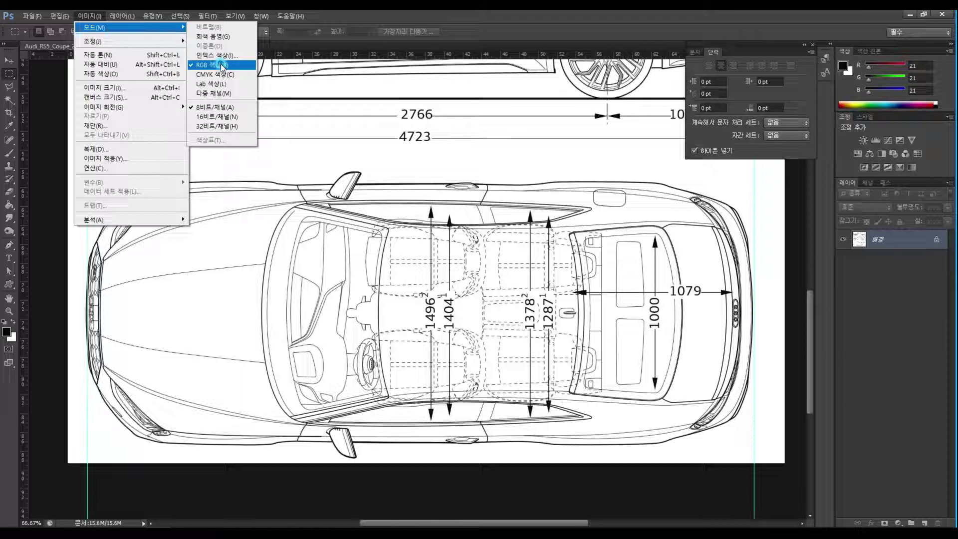
left_click(223, 65)
Step: Duplicate the background layer and delete the original locked background
left_click(911, 239)
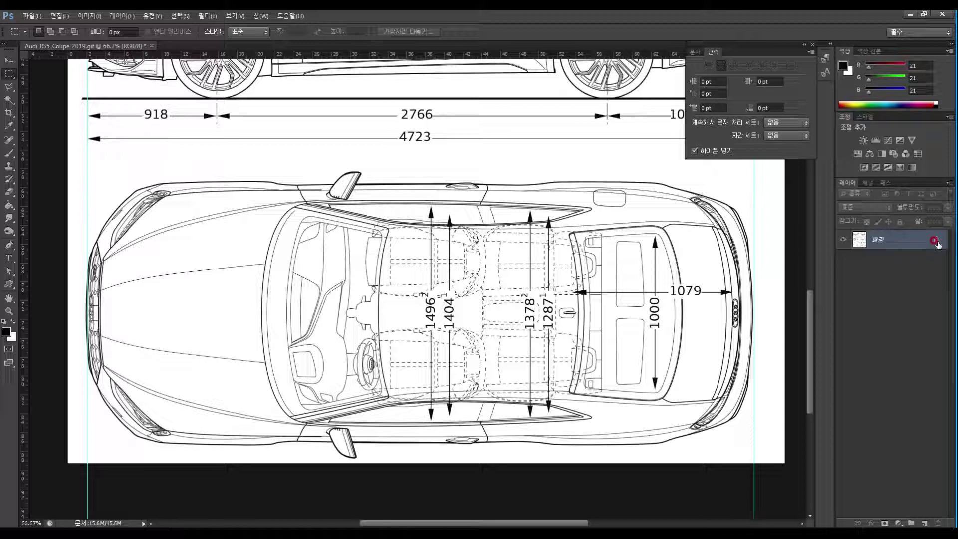
left_click_drag(890, 245, 923, 521)
left_click_drag(911, 260, 939, 516)
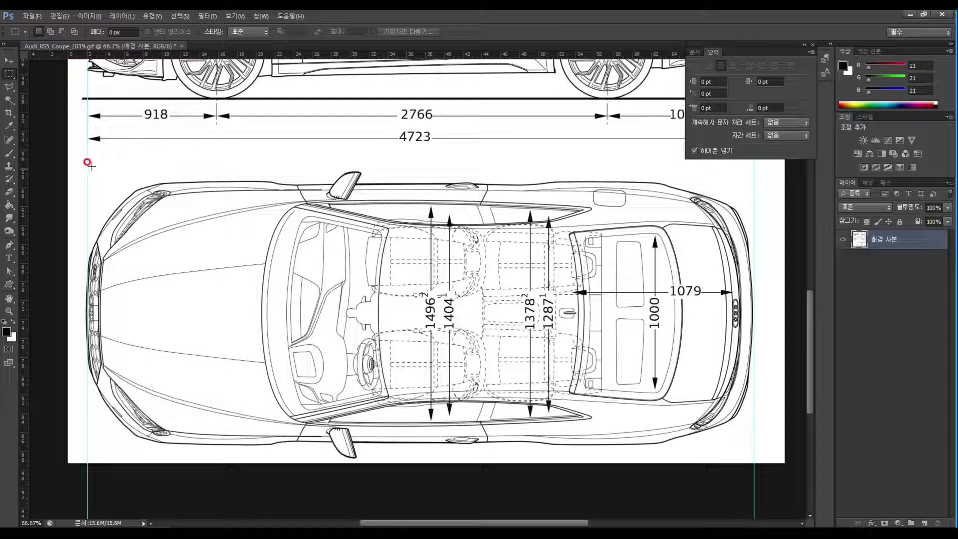
Step: Select the whole top-view car with a rectangular marquee and nudge it right to line up with the front guide
mouse_move(75, 163)
left_mouse_down()
mouse_move(447, 288)
mouse_move(764, 412)
mouse_move(768, 460)
left_mouse_up()
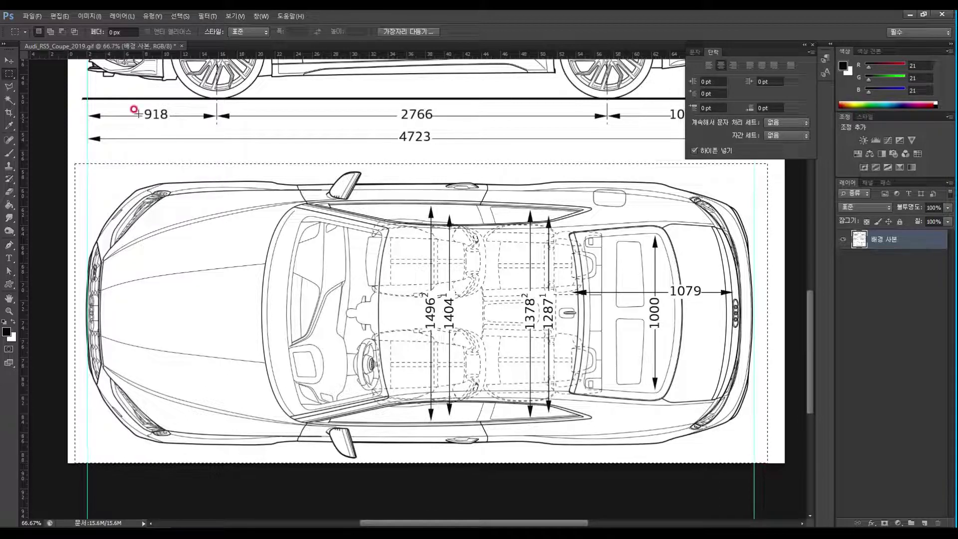
left_click(10, 62)
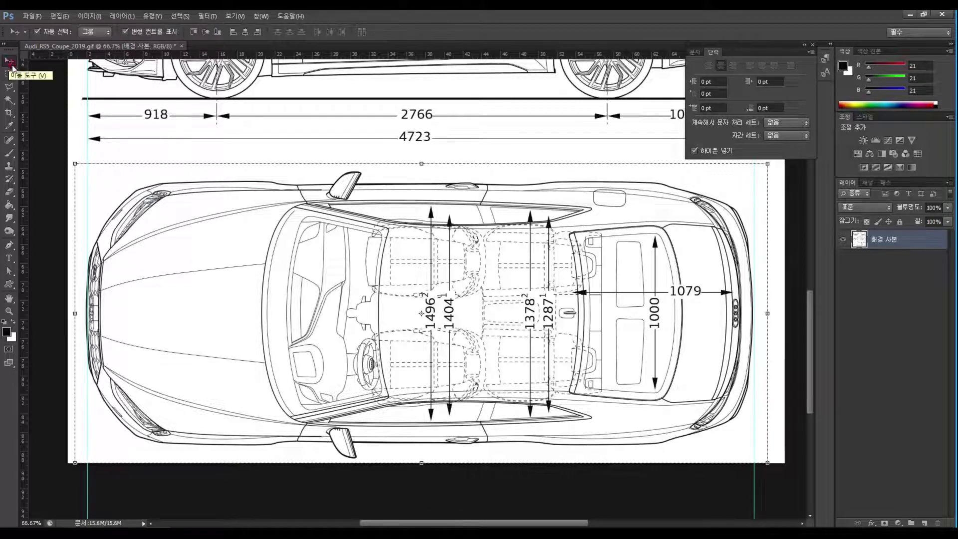
left_click(9, 310)
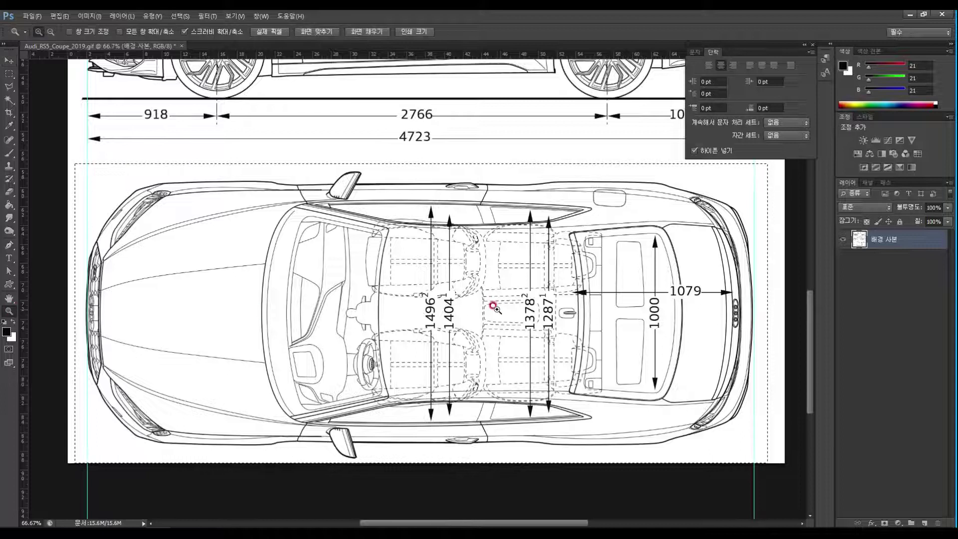
left_click_drag(103, 280, 133, 252)
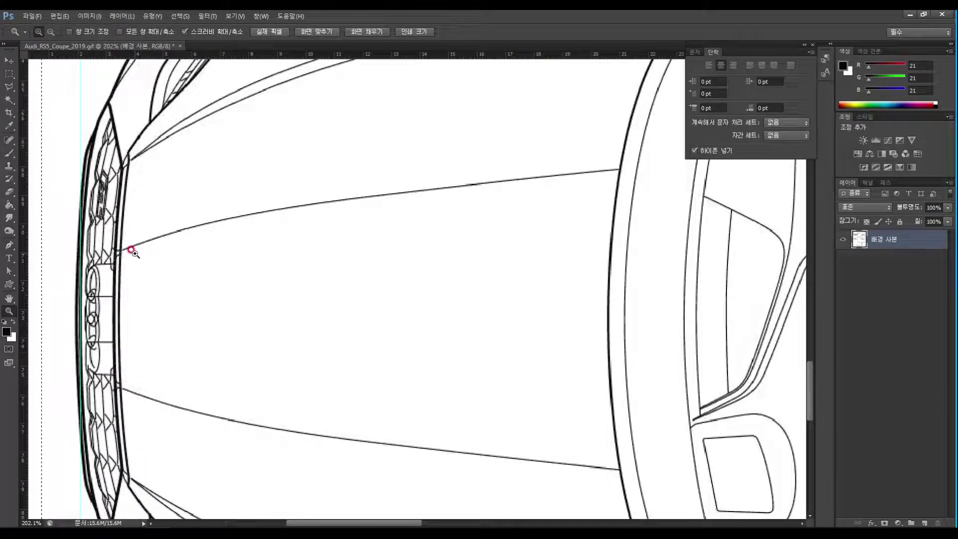
key("v")
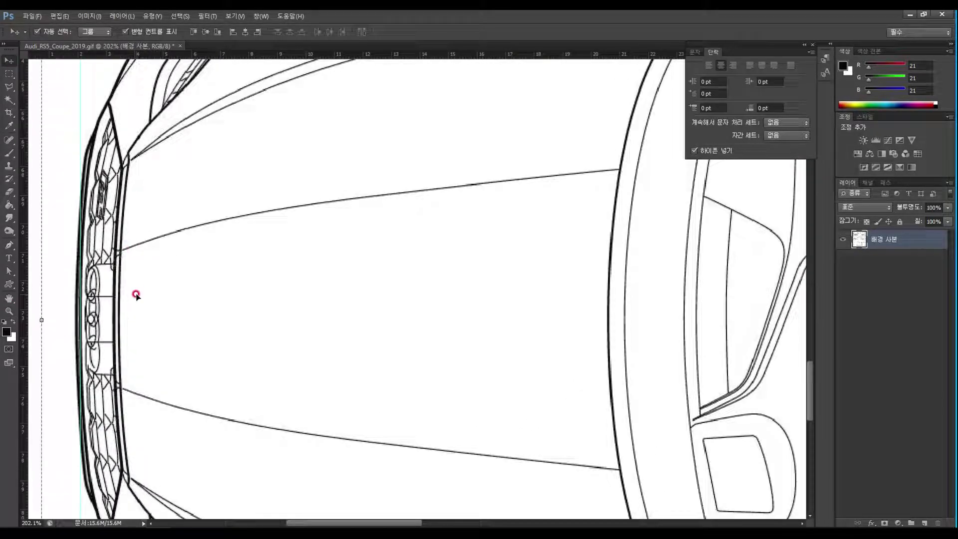
key("Right")
key("Right")
key("Right")
key("Right")
key("Right")
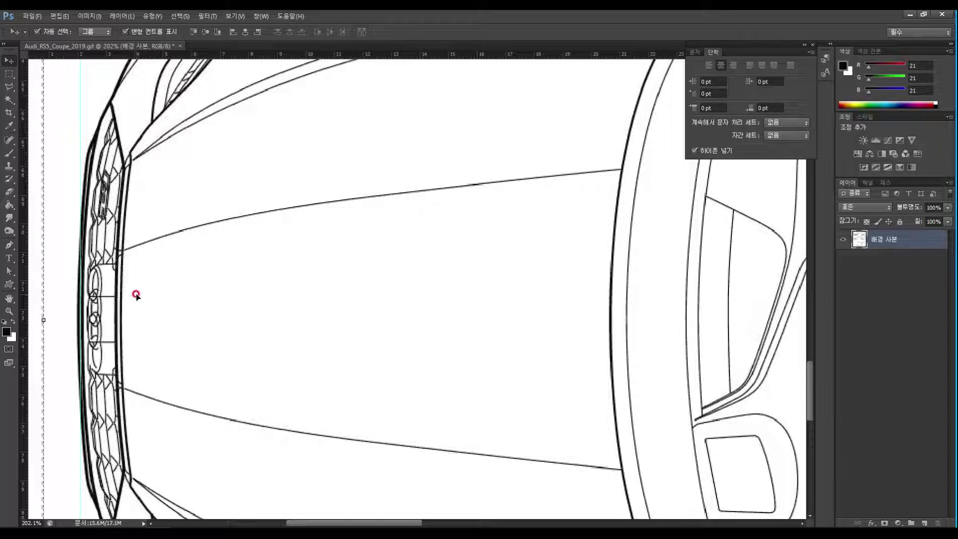
key("Right")
key("Right")
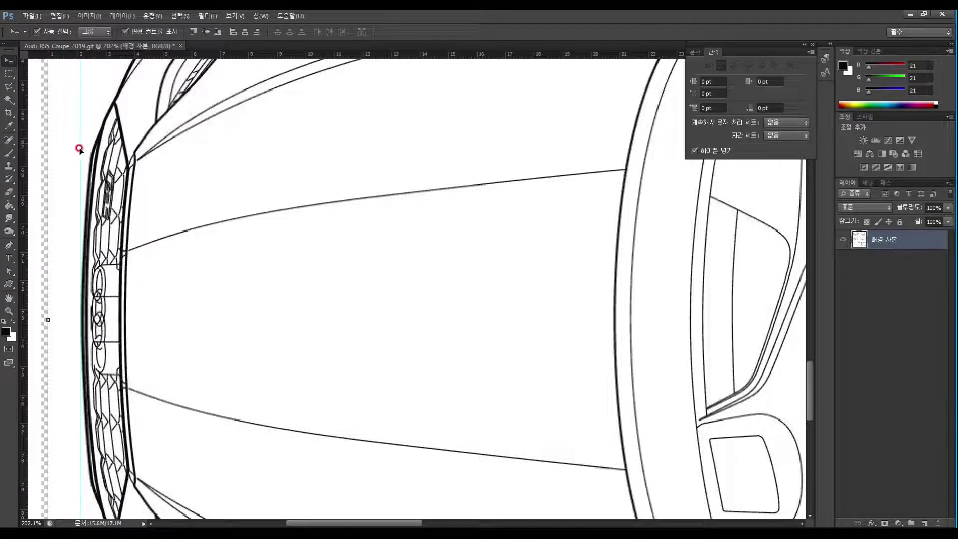
Step: Check the alignment of the side view and the shifted top view against the front and rear guides
scroll(236, 218, "up", 15)
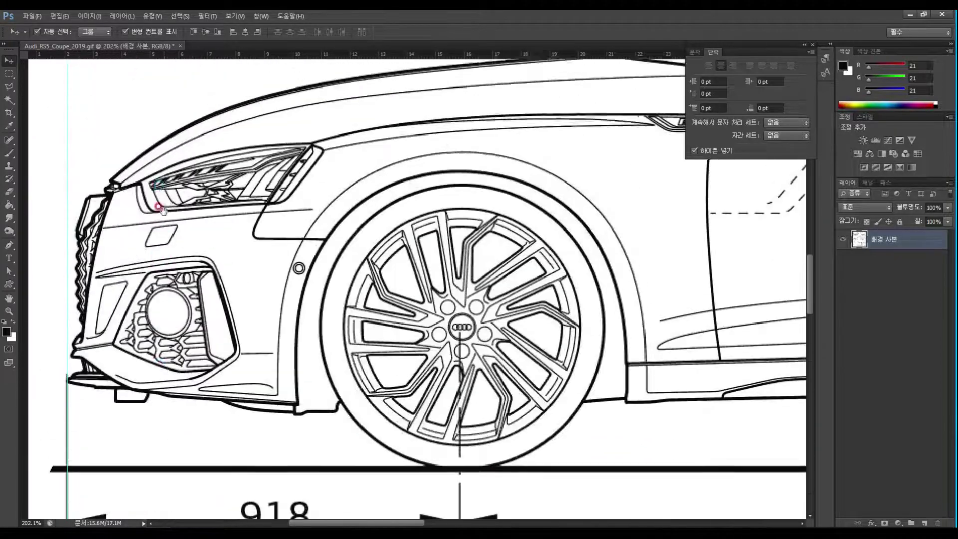
scroll(158, 208, "up", 1)
scroll(128, 399, "down", 15)
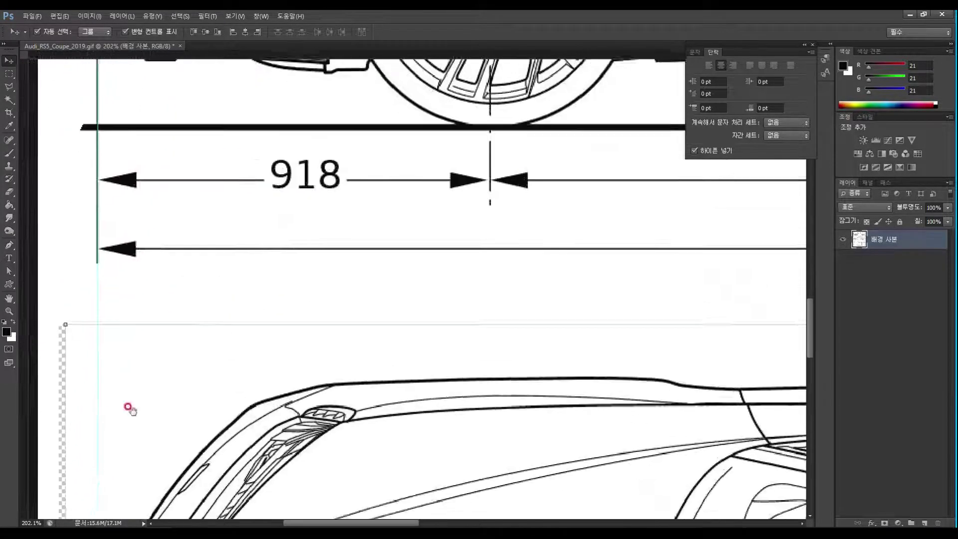
scroll(394, 361, "right", 15)
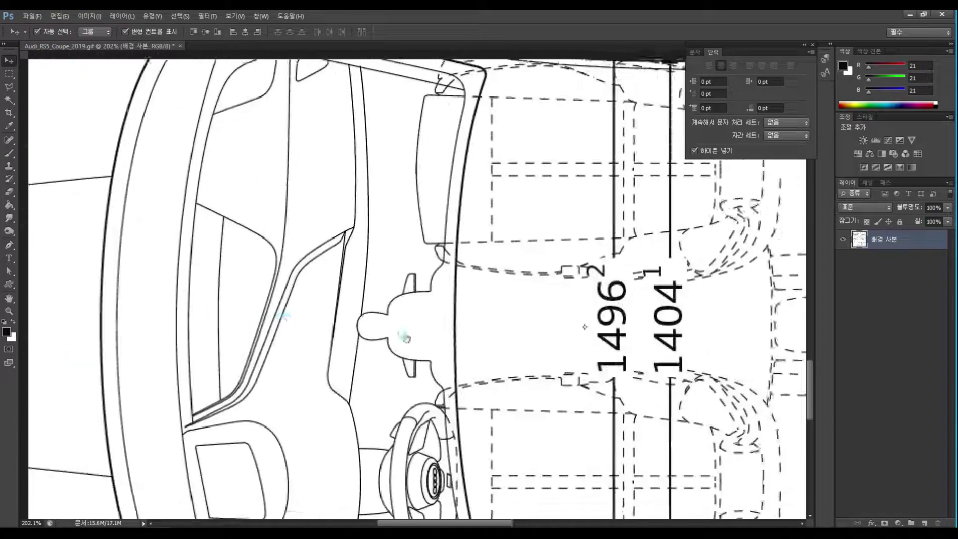
scroll(309, 315, "up", 6)
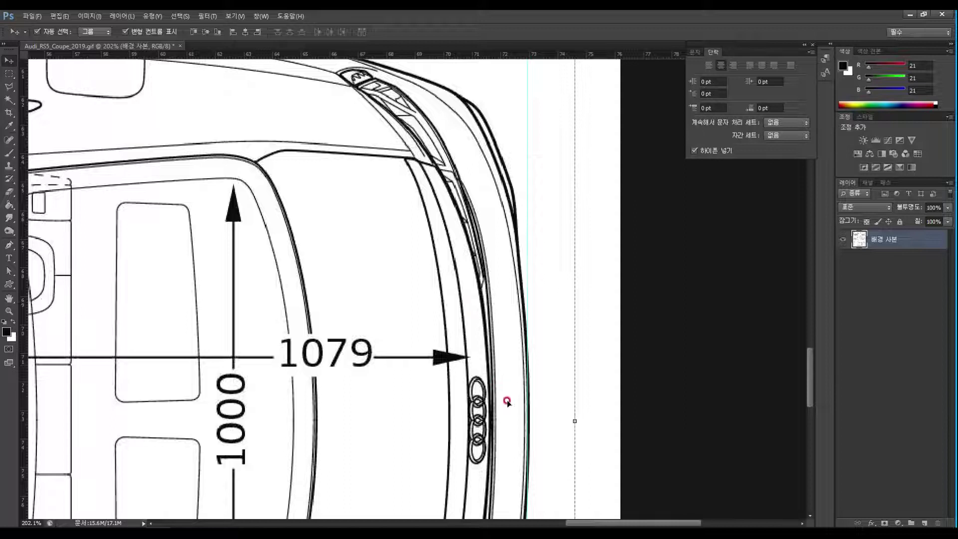
Step: Free-transform the selected top view to 99.66% width and 99.67% height, fit its rear end to the rear guide, and apply it
scroll(515, 402, "up", 15)
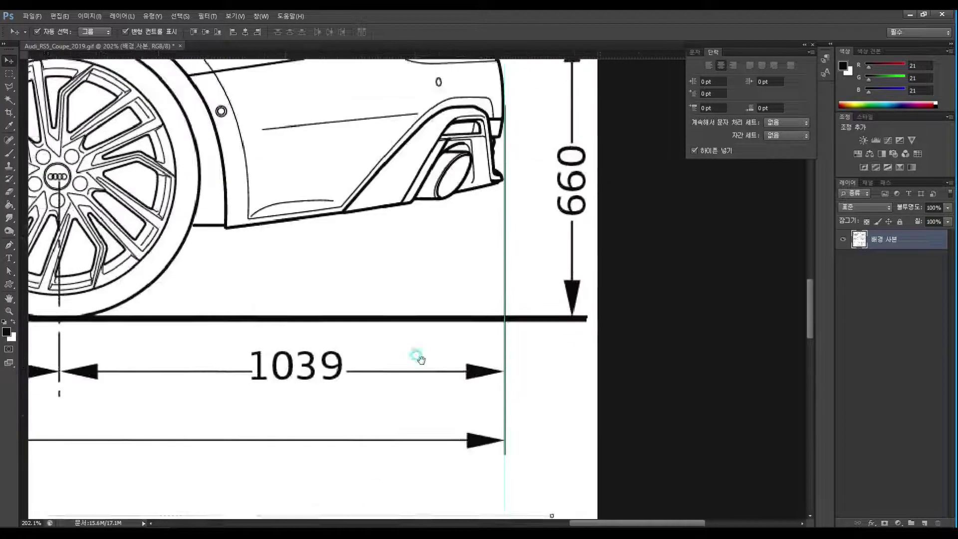
scroll(402, 408, "down", 15)
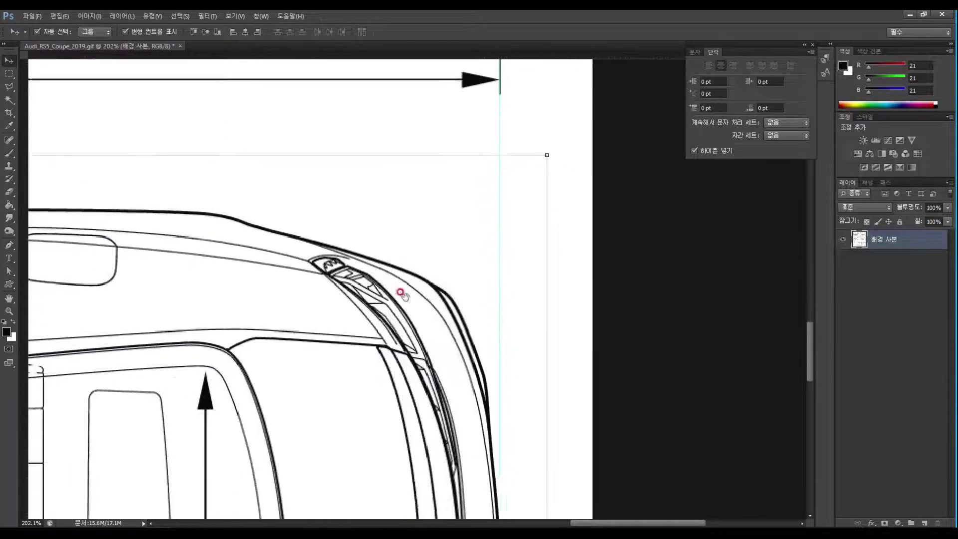
key("ctrl+t")
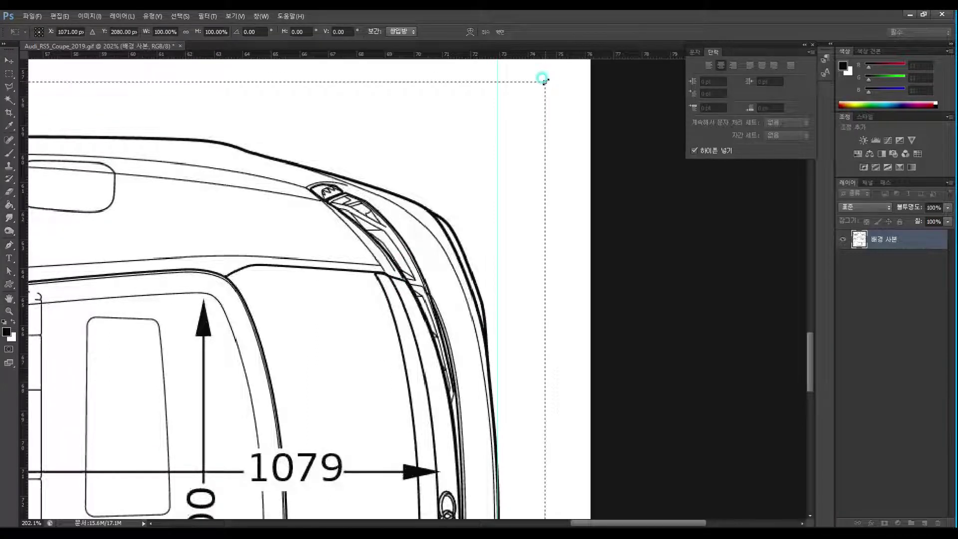
left_click(541, 80)
scroll(464, 220, "down", 1)
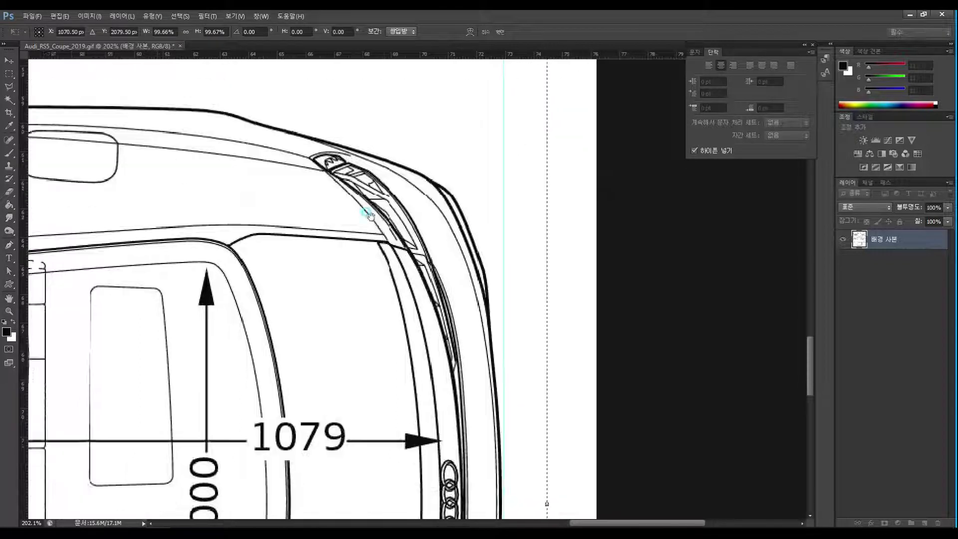
key("ctrl+1")
left_click_drag(470, 177, 468, 178)
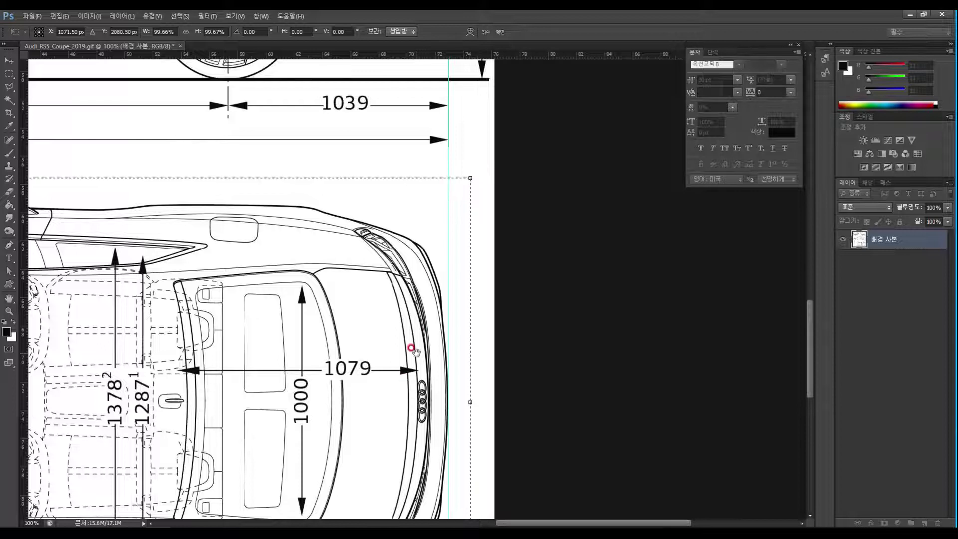
double_click(381, 344)
Step: Examine the rear and front ends of the top and side views up close against the vertical guides
left_click_drag(389, 377, 394, 325)
left_click(9, 311)
left_click_drag(459, 342, 490, 252)
scroll(439, 269, "up", 5)
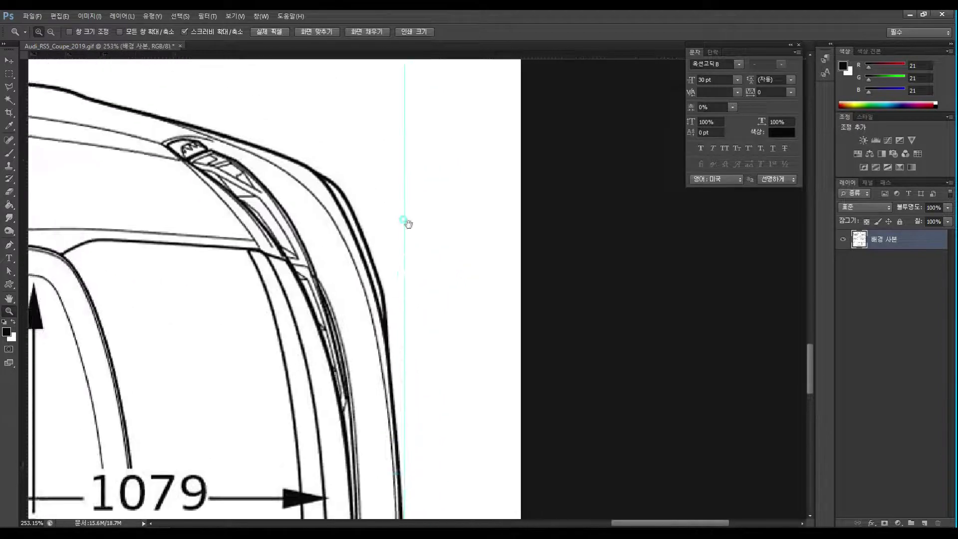
scroll(408, 240, "up", 10)
left_click_drag(406, 325, 852, 234)
scroll(759, 208, "down", 10)
scroll(741, 250, "left", 15)
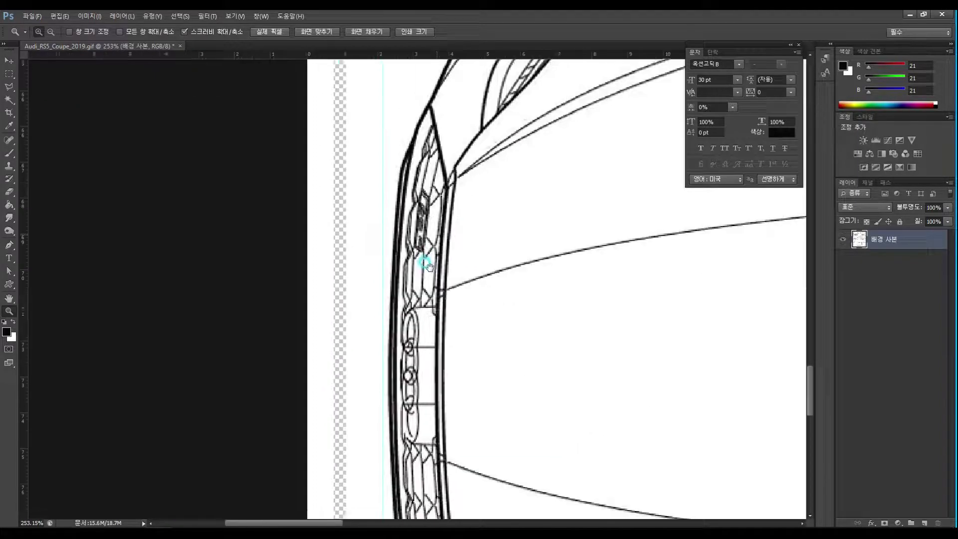
left_click_drag(422, 241, 398, 412)
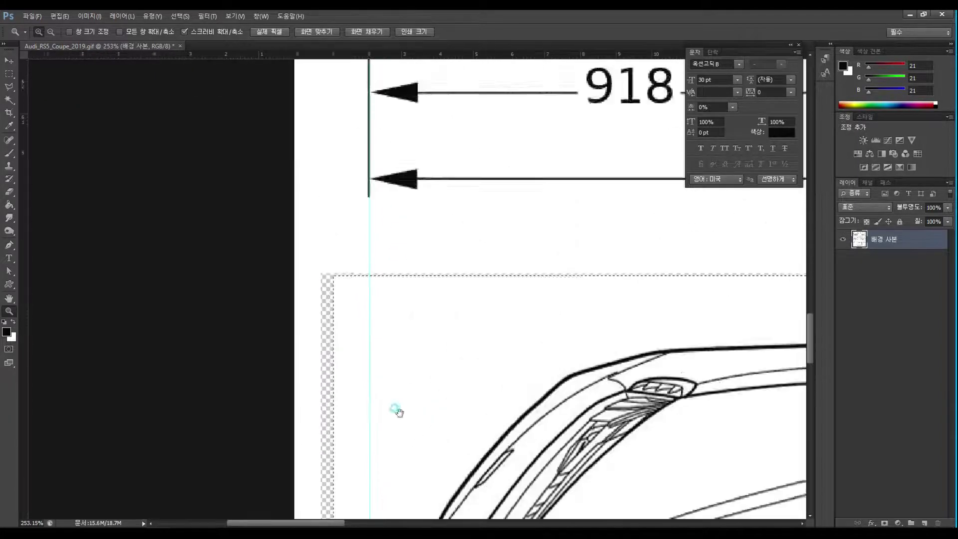
scroll(398, 412, "up", 10)
scroll(348, 348, "down", 3)
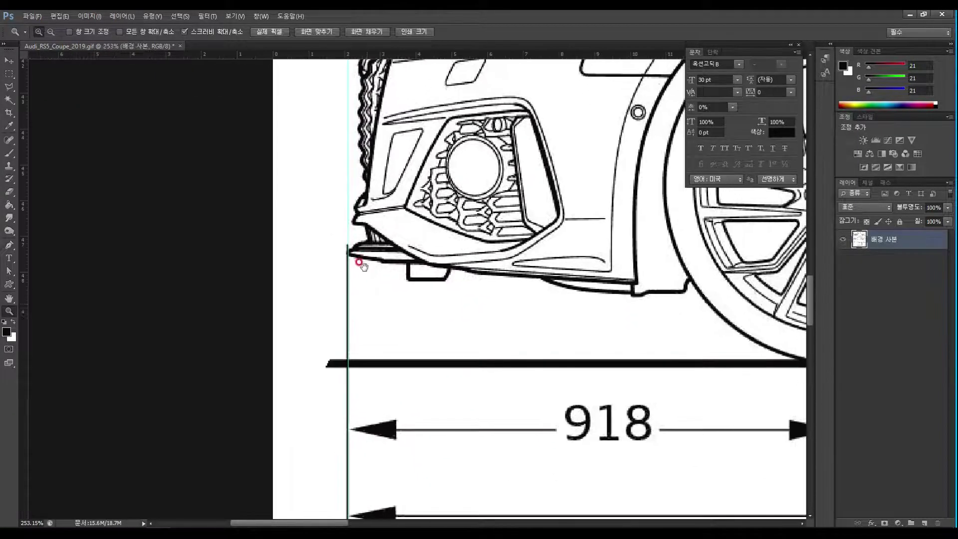
scroll(349, 399, "down", 15)
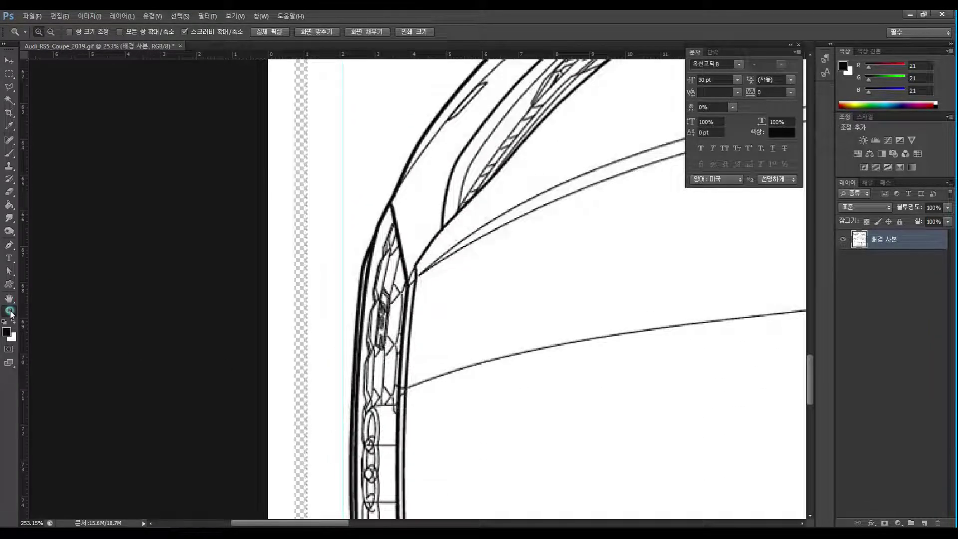
Step: Scale the selected top view to 100.19% width and 100.22% height, bringing its nose closer to the front guide, and apply it
left_click(401, 321, "alt")
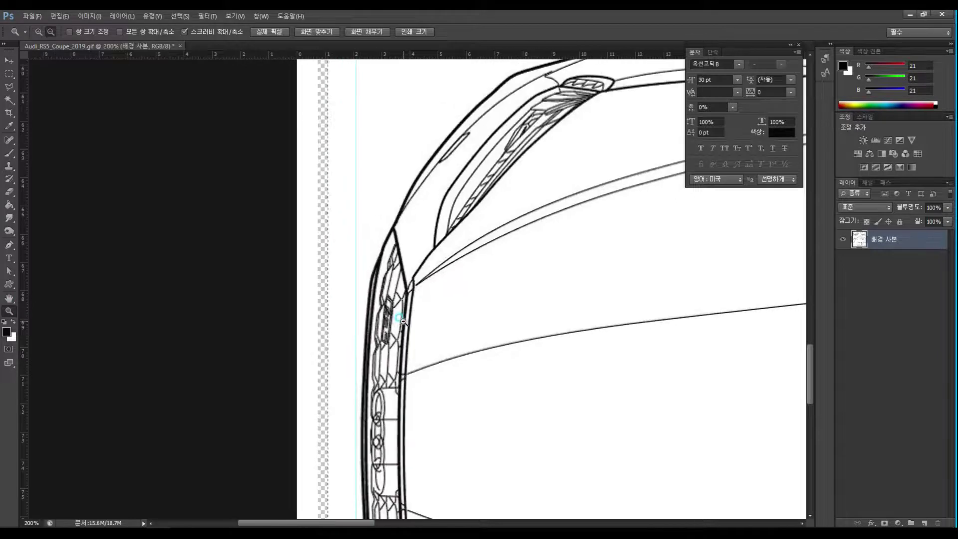
left_click(403, 321, "alt")
key("v")
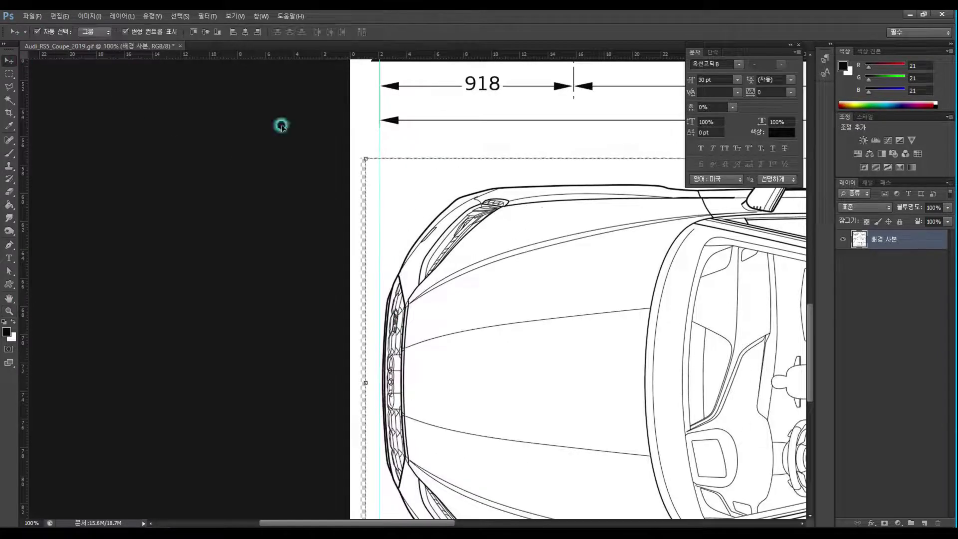
key("ctrl+t")
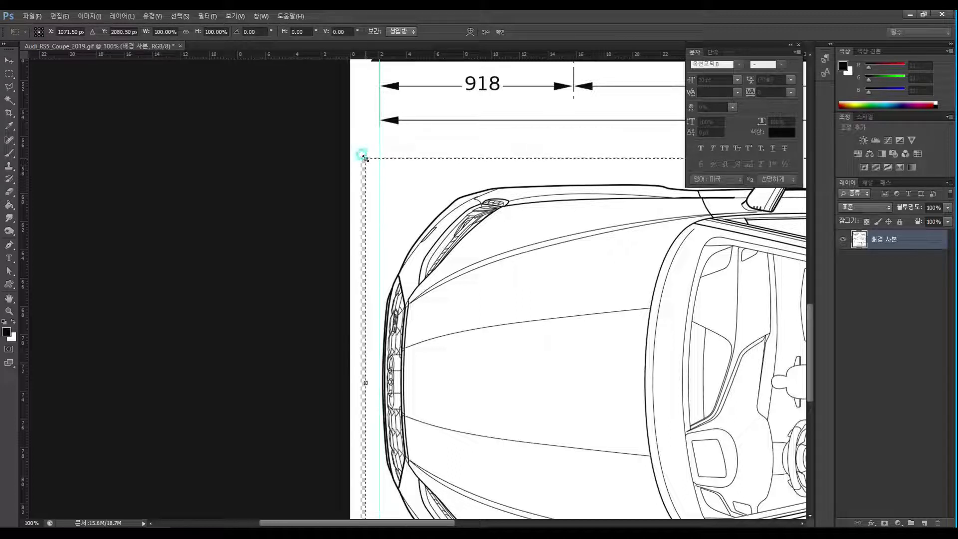
left_click_drag(360, 154, 360, 154)
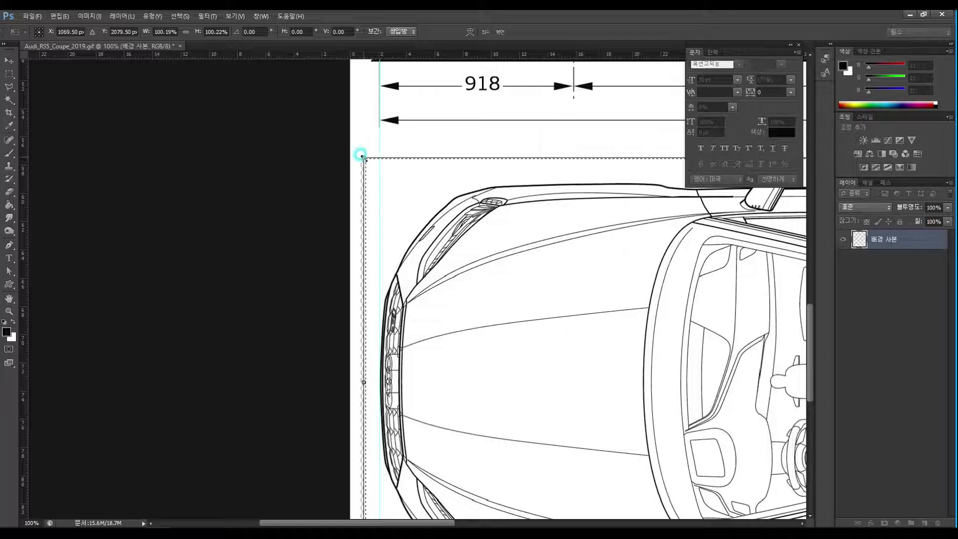
double_click(529, 349)
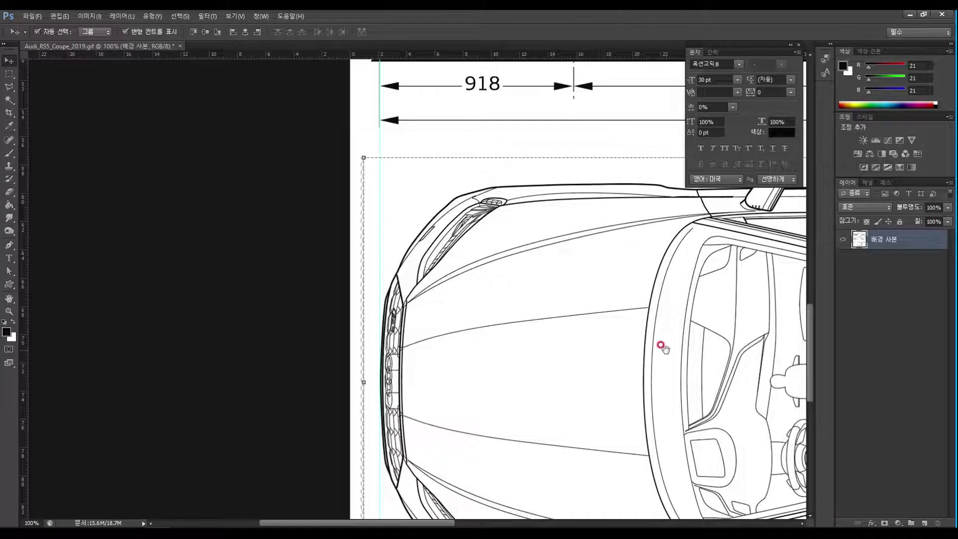
Step: Compare the rear and front ends of both views with the guides and clear the selection around the top view
left_click_drag(675, 351, 452, 343)
left_click_drag(758, 364, 476, 356)
scroll(702, 396, "up", 5)
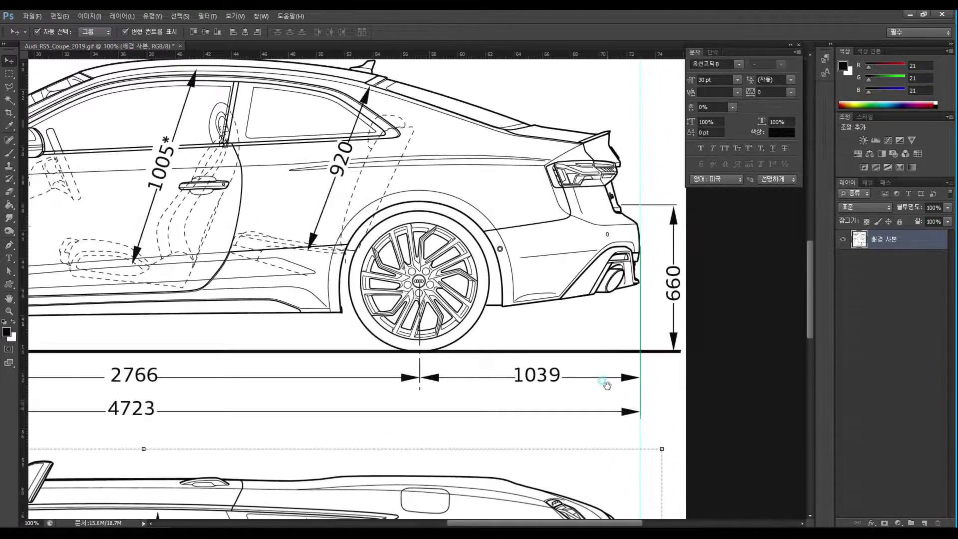
scroll(691, 306, "left", 10)
scroll(691, 305, "down", 6)
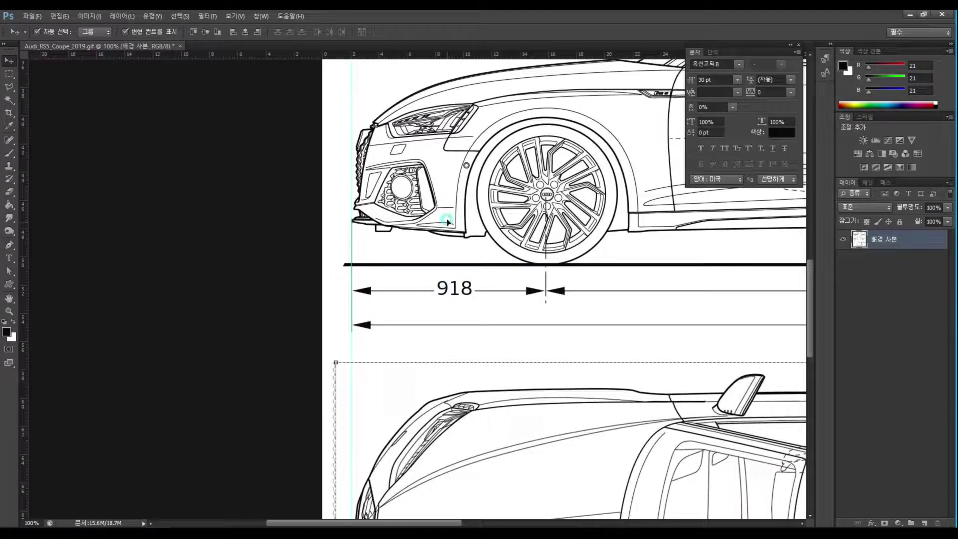
scroll(348, 371, "down", 3)
key("ctrl+r")
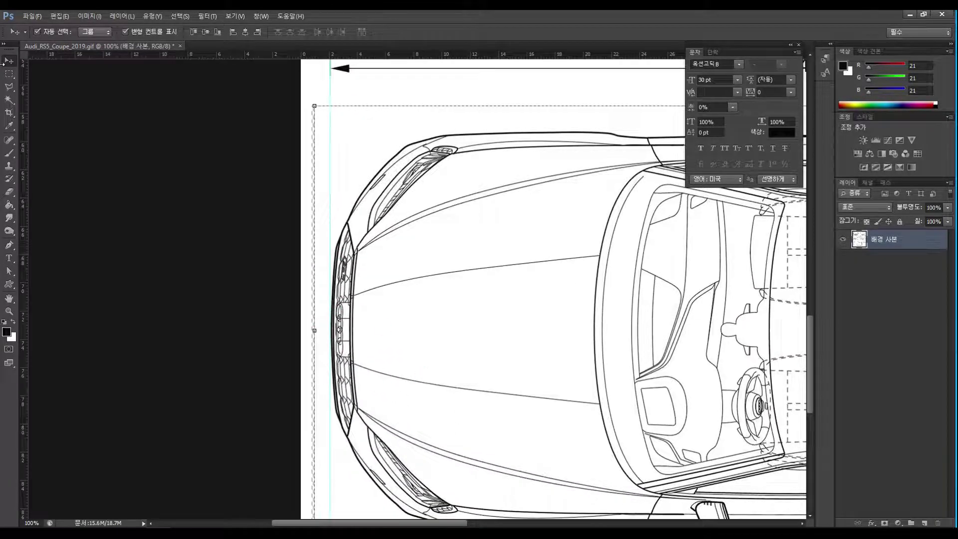
left_click(9, 73)
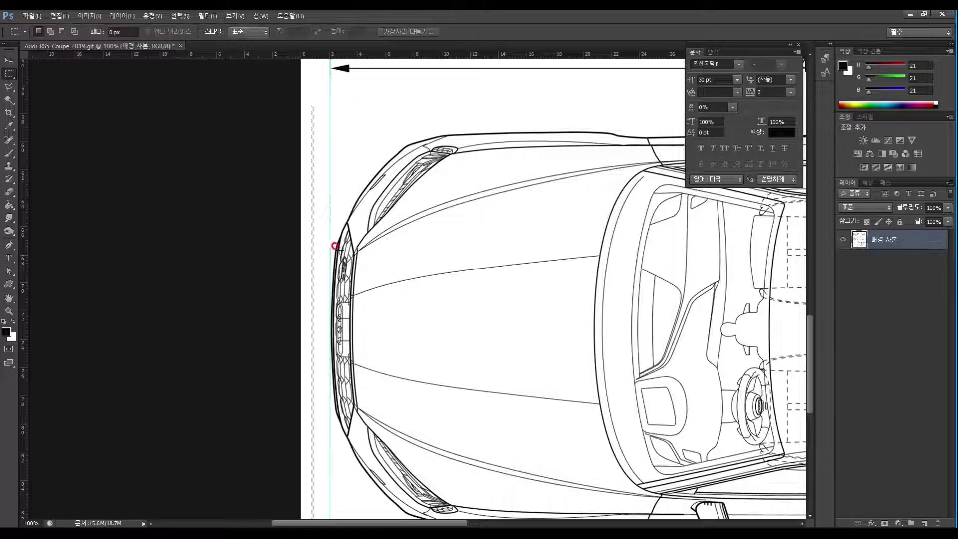
Step: Move the front vertical guide slightly rearward from the nose tip so it crosses the grille area in both views
scroll(443, 220, "up", 10)
scroll(442, 220, "right", 5)
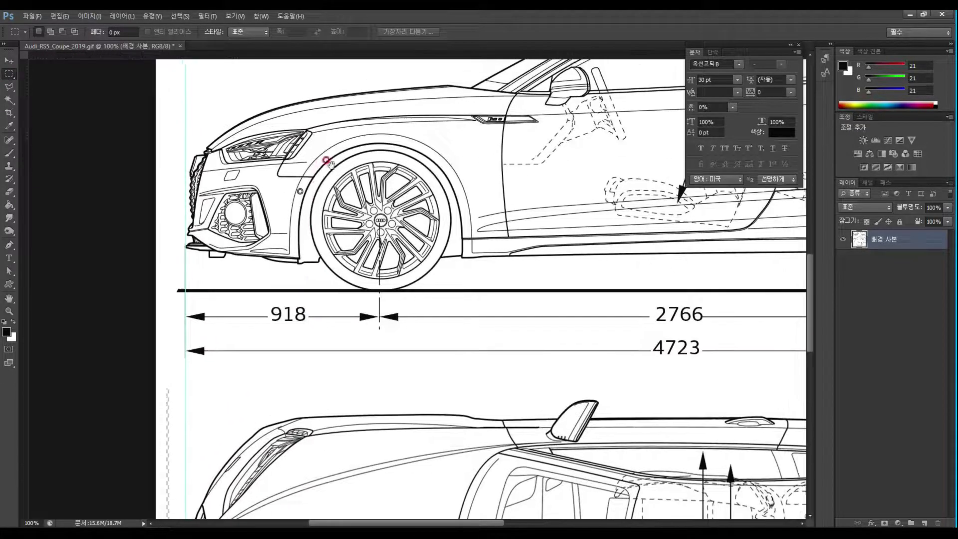
scroll(434, 331, "down", 4)
scroll(435, 332, "right", 1)
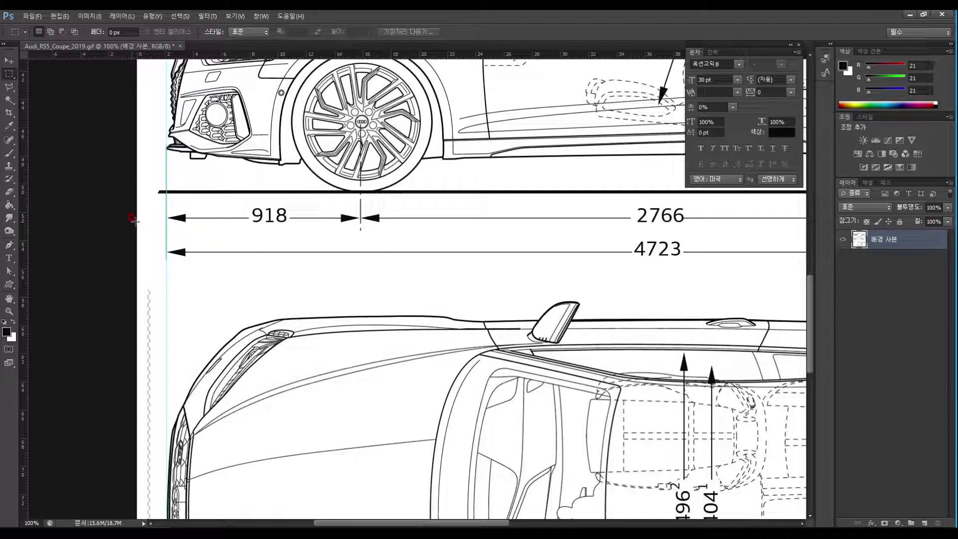
left_click(9, 62)
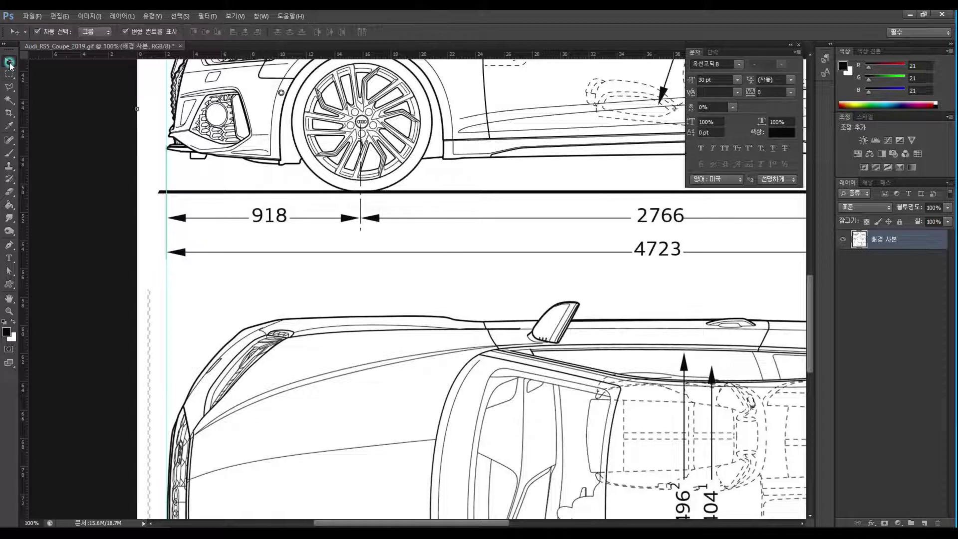
left_click_drag(167, 304, 180, 305)
key("space")
left_click_drag(288, 304, 281, 362)
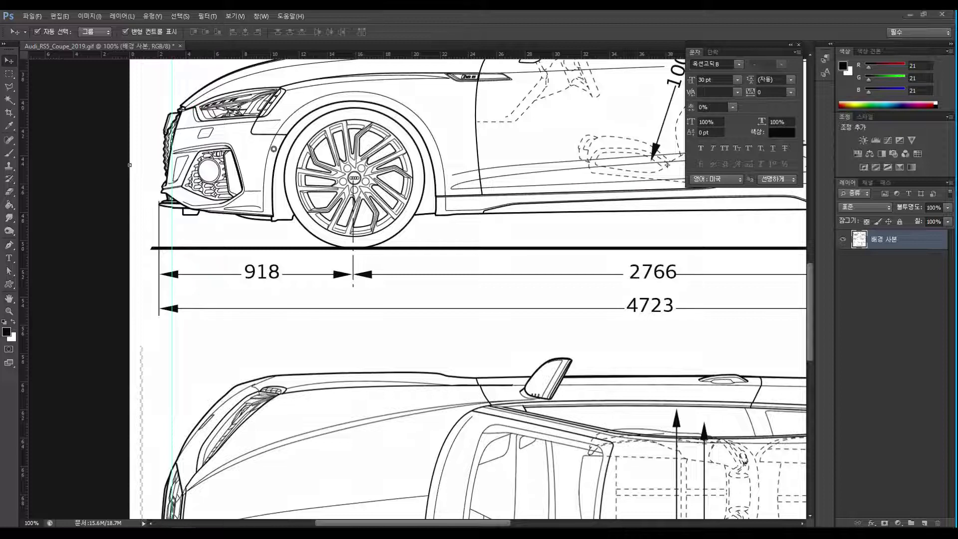
left_click(193, 98)
left_click(276, 79)
left_click(274, 393)
left_click_drag(206, 467, 194, 475)
left_click(289, 389)
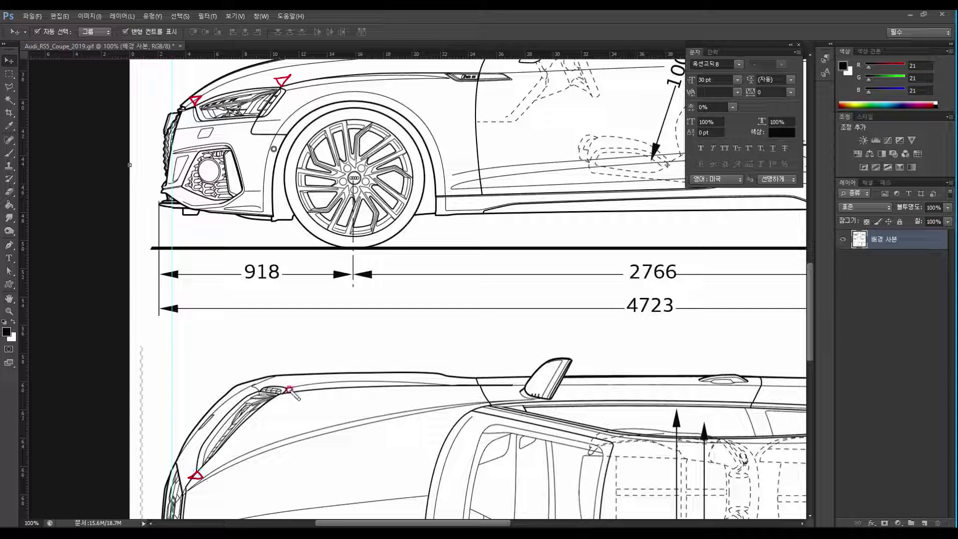
left_click_drag(286, 392, 282, 398)
left_click(280, 377)
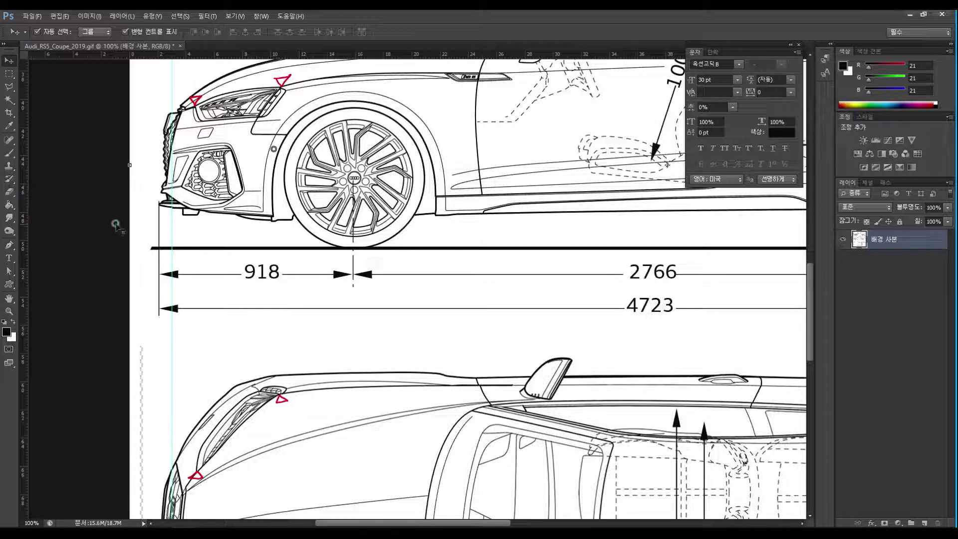
Step: Add a vertical guide through the headlight's front corner in the side view and compare it with the same corner in the top view
left_click(24, 198)
left_click_drag(24, 198, 196, 271)
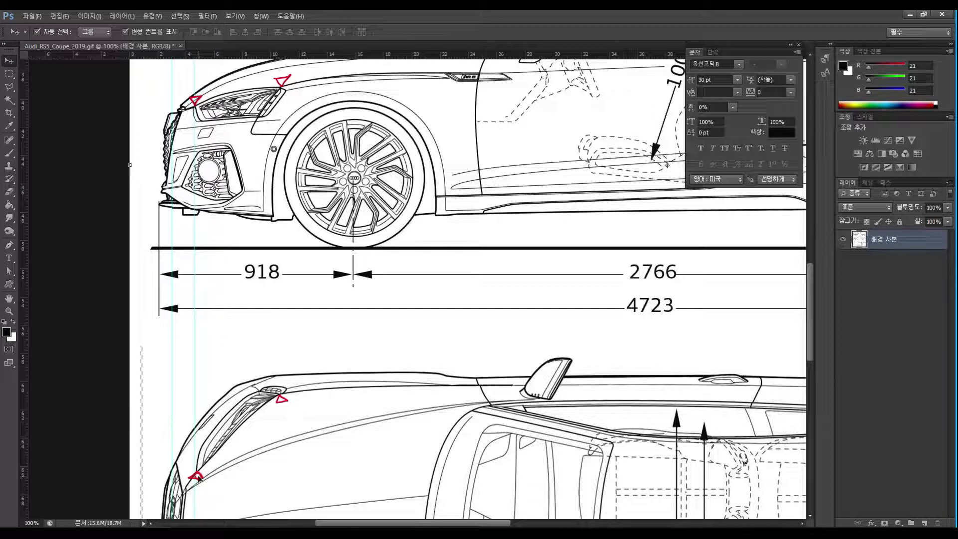
left_click(8, 258)
left_click(248, 411)
left_click(207, 104)
left_click(195, 314)
left_click(194, 468)
Step: Check the headlight's rear corner at 10.72 cm and the windshield base in both views by repositioning the new guide on each
left_click_drag(197, 371, 281, 375)
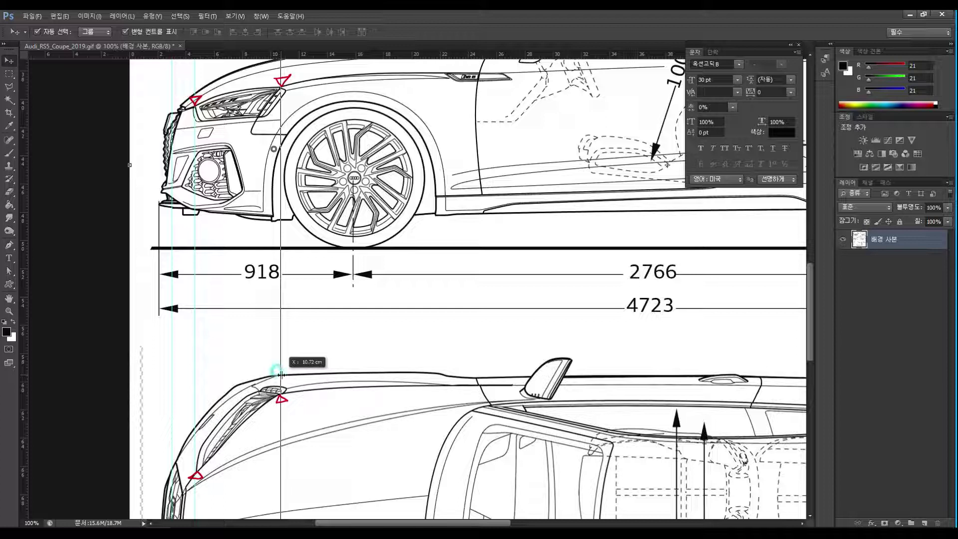
mouse_move(281, 375)
left_mouse_down()
mouse_move(214, 381)
mouse_move(412, 375)
left_mouse_up()
mouse_move(444, 348)
left_mouse_down()
mouse_move(392, 389)
mouse_move(409, 384)
left_mouse_up()
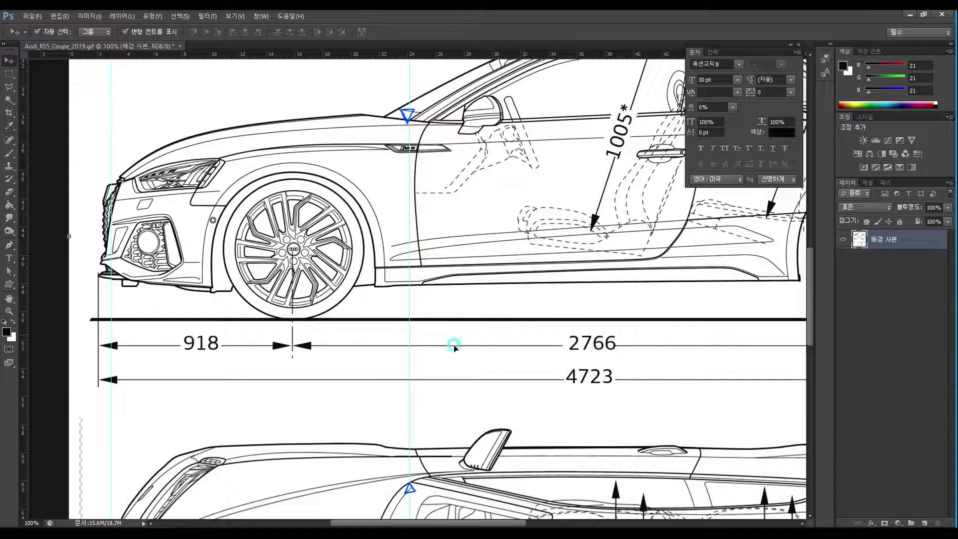
Step: Compare the side mirror's front edge in both views with the guide, then move the guide to the mirror's rear edge
left_click_drag(409, 344, 458, 344)
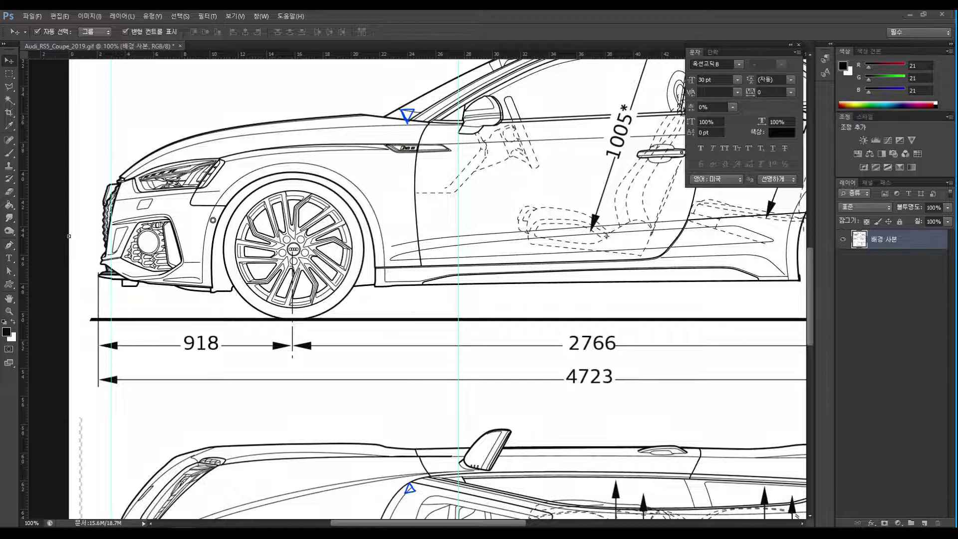
left_click(457, 138)
left_click(458, 458)
left_click_drag(457, 417, 504, 417)
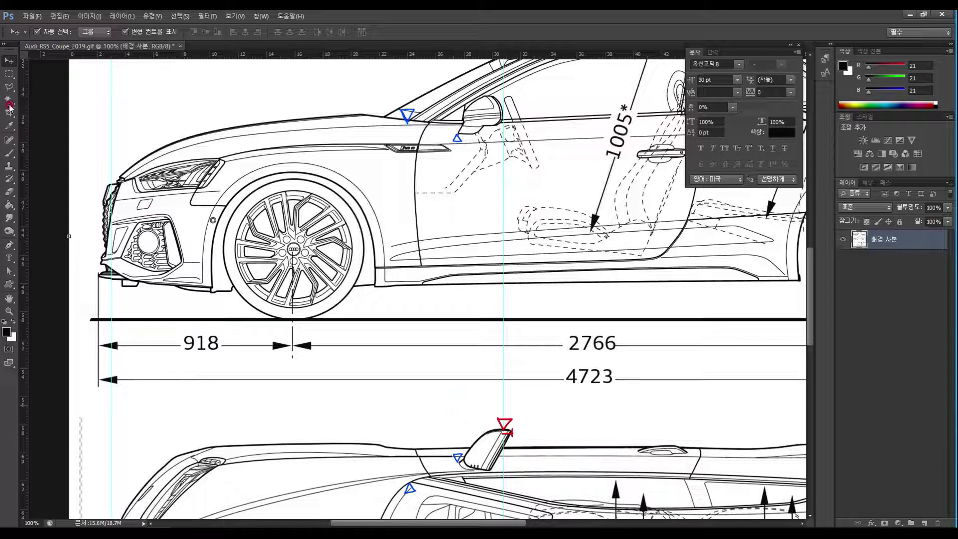
Step: Outline the top view's upper side mirror with the Polygonal Lasso and copy it to a new layer
left_click(9, 87)
left_click(452, 464)
left_click(538, 416)
left_click(512, 461)
left_click(494, 469)
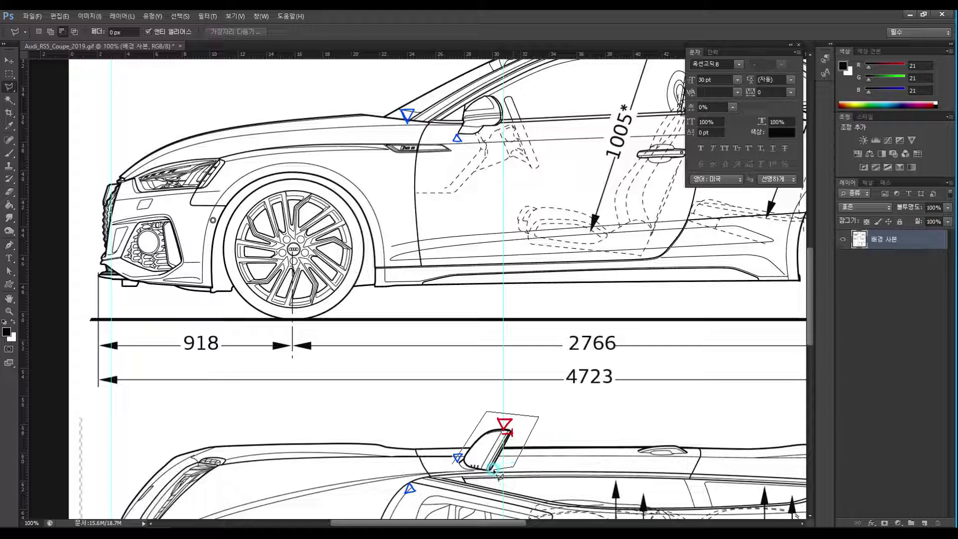
left_click(465, 473)
left_click(453, 463)
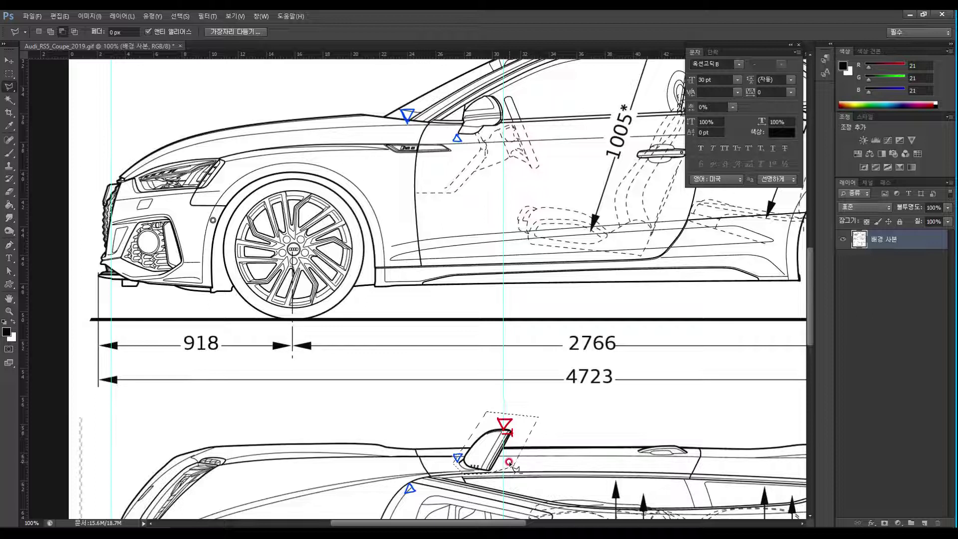
key("ctrl+j")
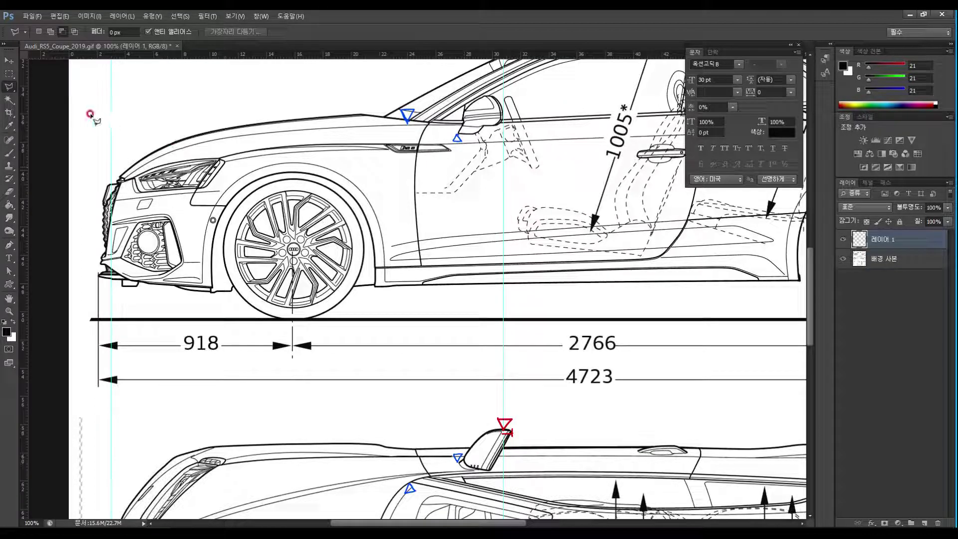
Step: Narrow the copied top-view mirror to about 85.6% width so its rear edge meets the guide, and apply the transform
left_click(9, 61)
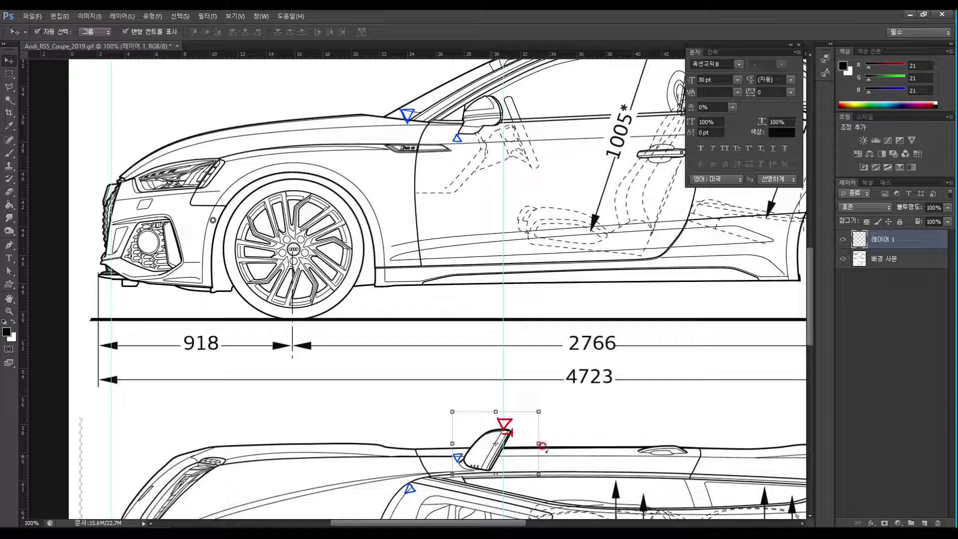
left_click_drag(538, 440, 526, 441)
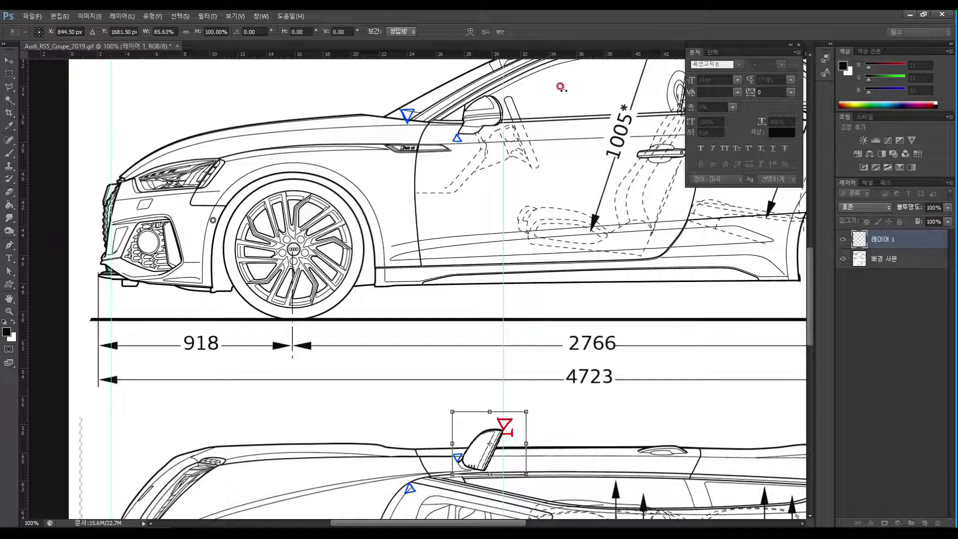
left_click(9, 60)
left_click(444, 216)
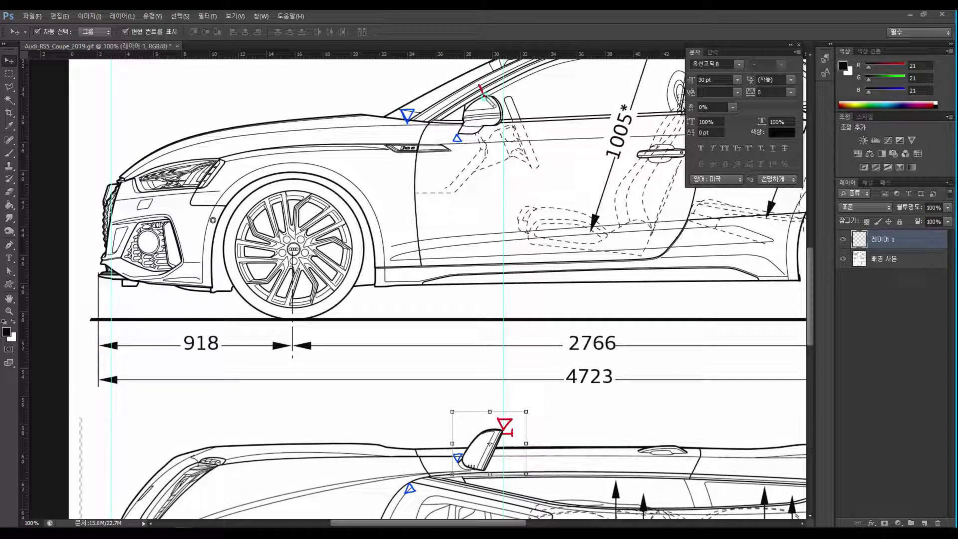
Step: Add a vertical guide through the top of the mirror housing in the side view to compare with the top-view mirror's base
left_click(474, 461)
left_click(23, 214)
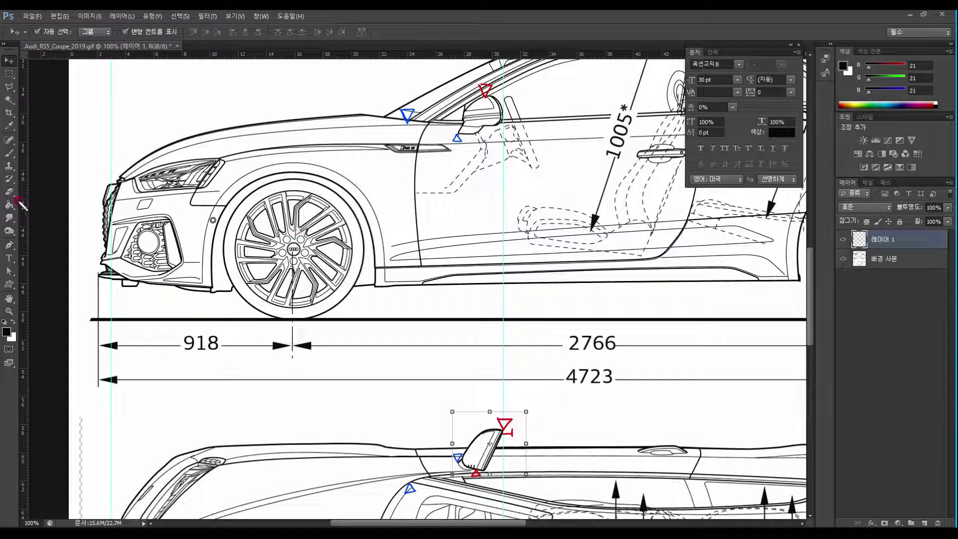
left_click(22, 175)
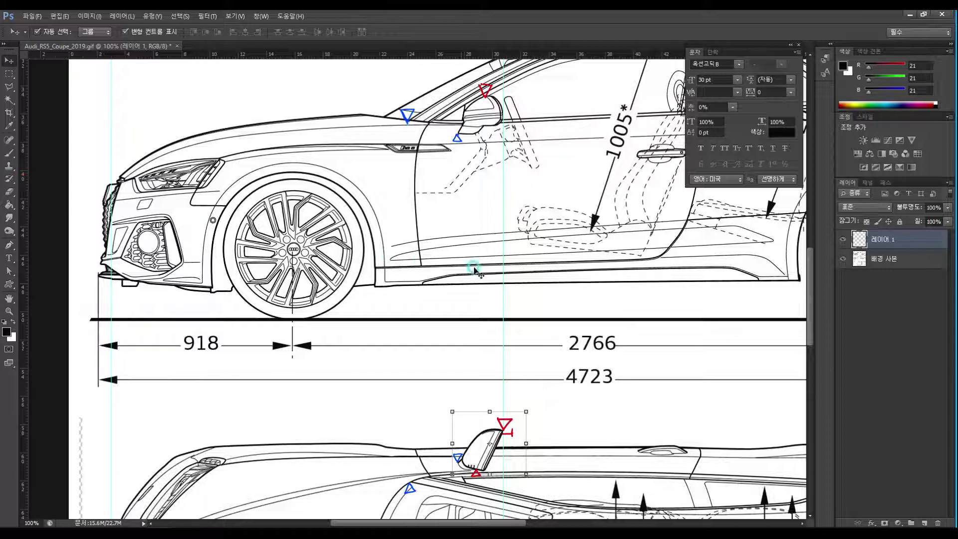
left_click(22, 245)
left_click_drag(23, 251, 486, 258)
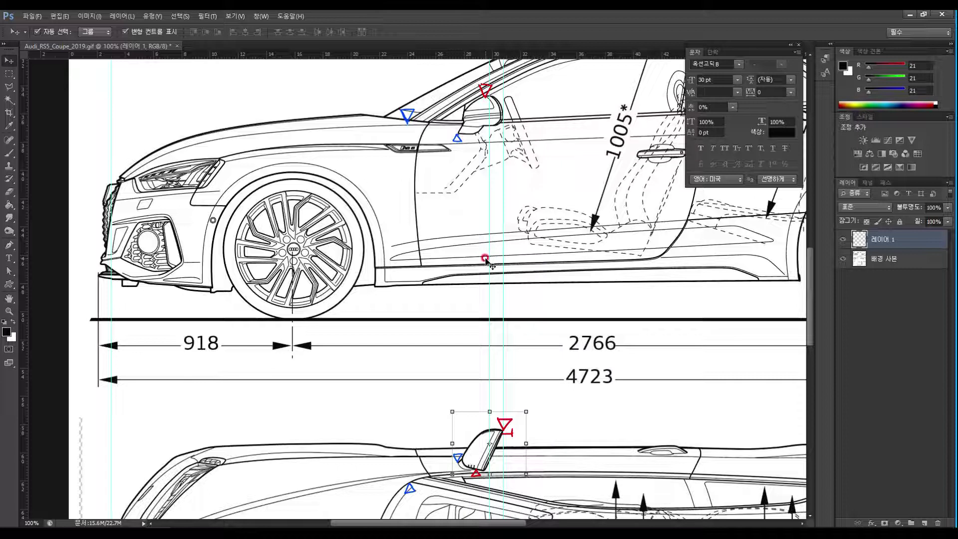
Step: Fit the mirror copy to the side view by nudging it toward the car's front, fine-tuning the new guide and widening the copy slightly
key("Left")
key("Left")
key("Left")
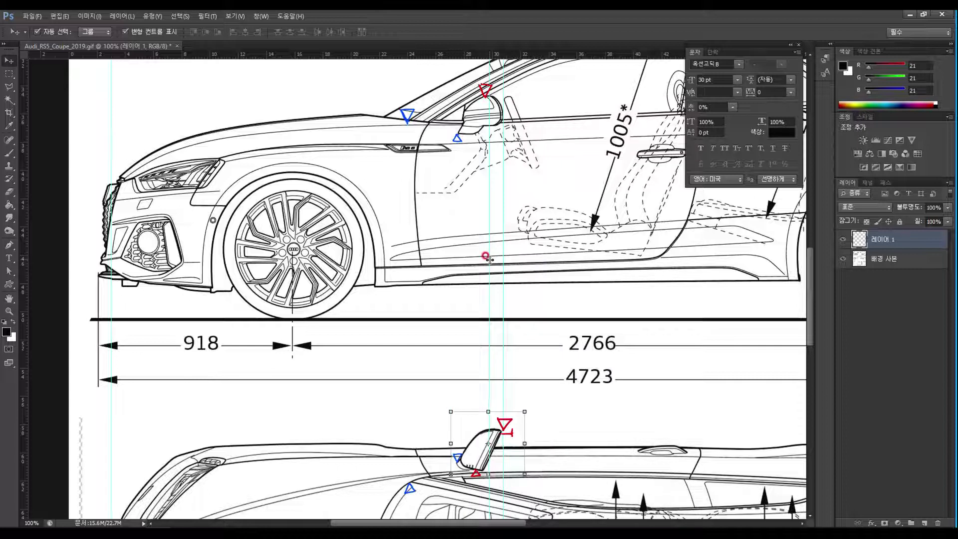
key("Left")
key("Left")
key("Left")
left_click_drag(489, 259, 487, 260)
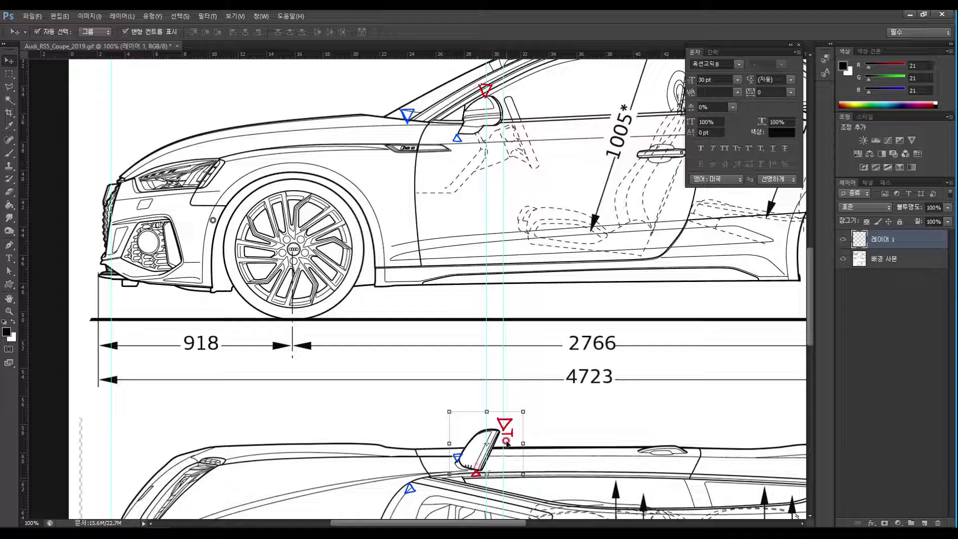
left_click_drag(525, 447, 519, 431)
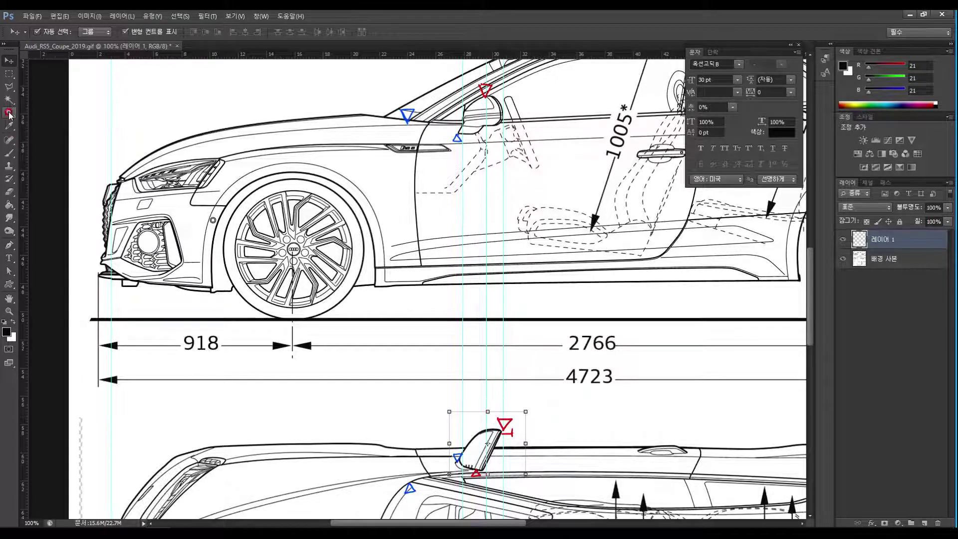
Step: Outline the rear strip of the mirror copy with the Polygonal Lasso and copy it to a new layer
left_click(10, 92)
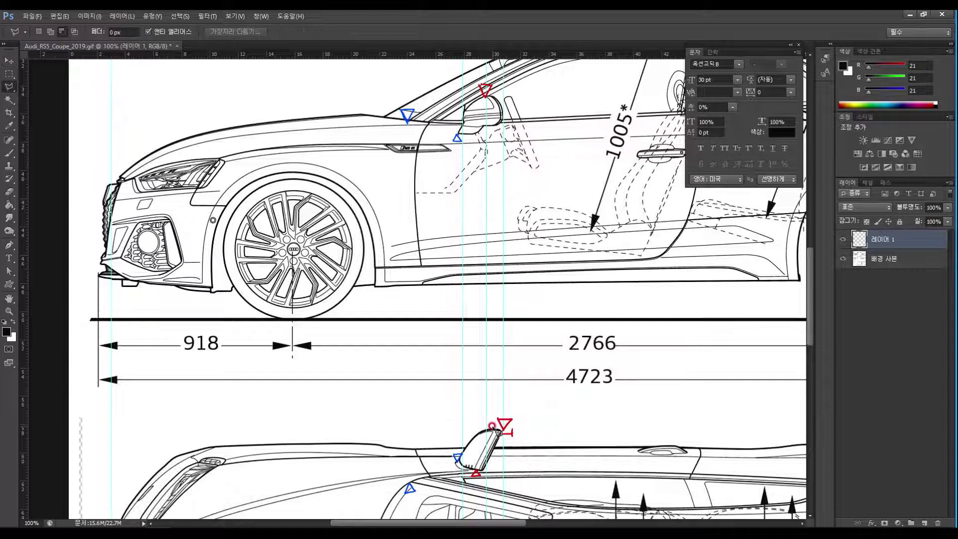
left_click(495, 424)
left_click(488, 473)
left_click(495, 423)
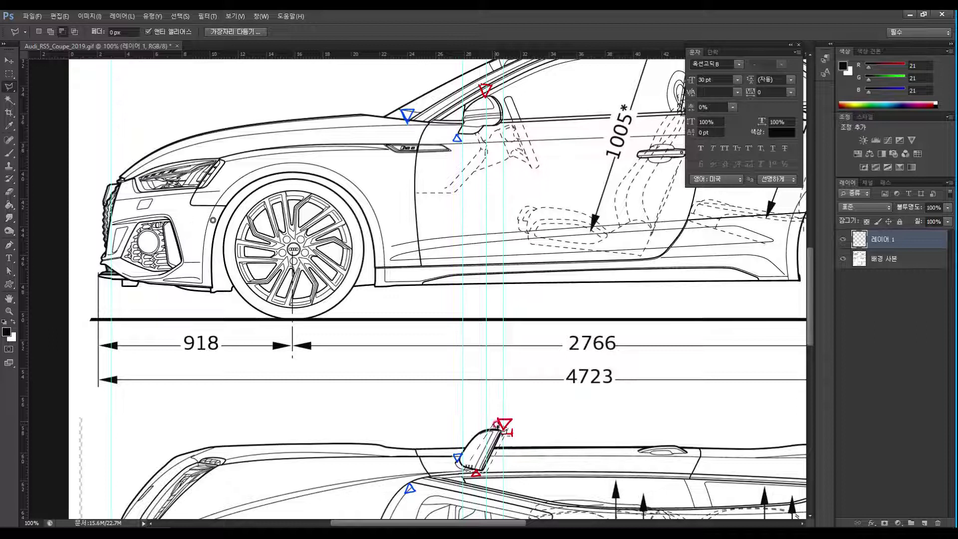
key("ctrl+j")
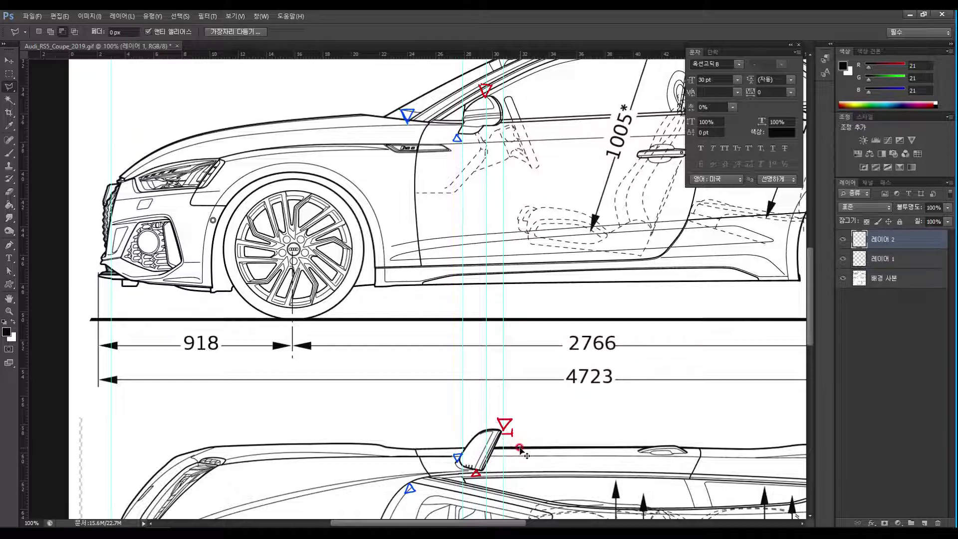
Step: Rotate the copied rear strip to about -12.1 degrees with Free Transform
left_click(9, 60)
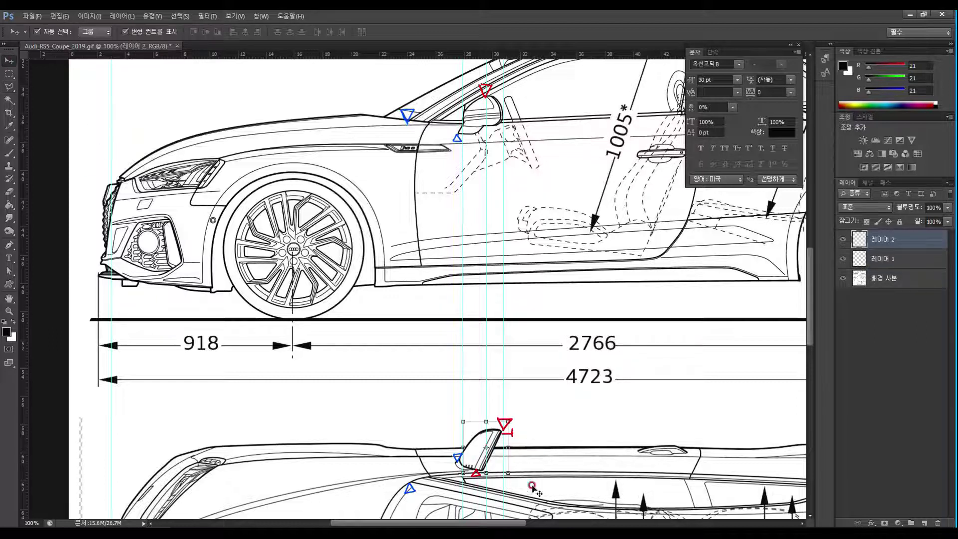
left_click(528, 424)
left_click_drag(513, 416, 510, 414)
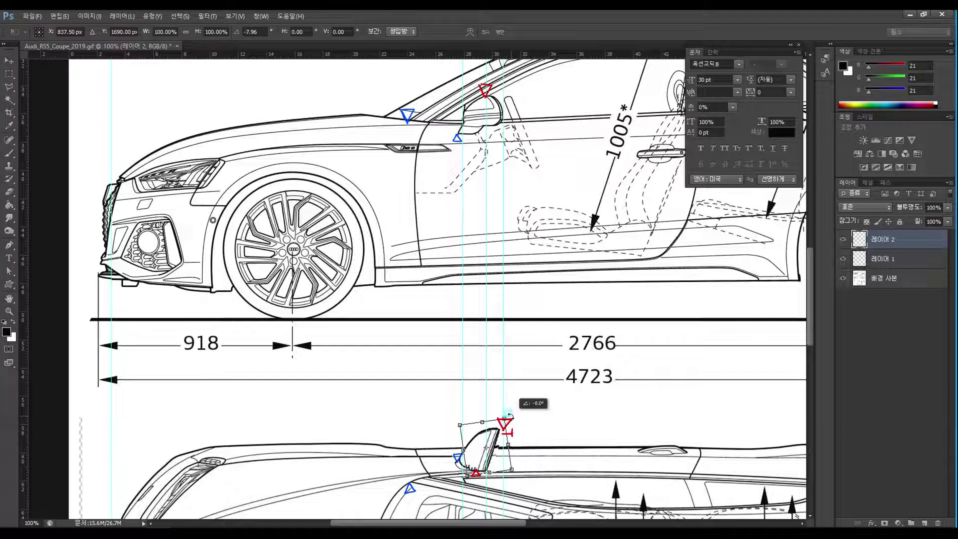
left_click_drag(508, 414, 504, 410)
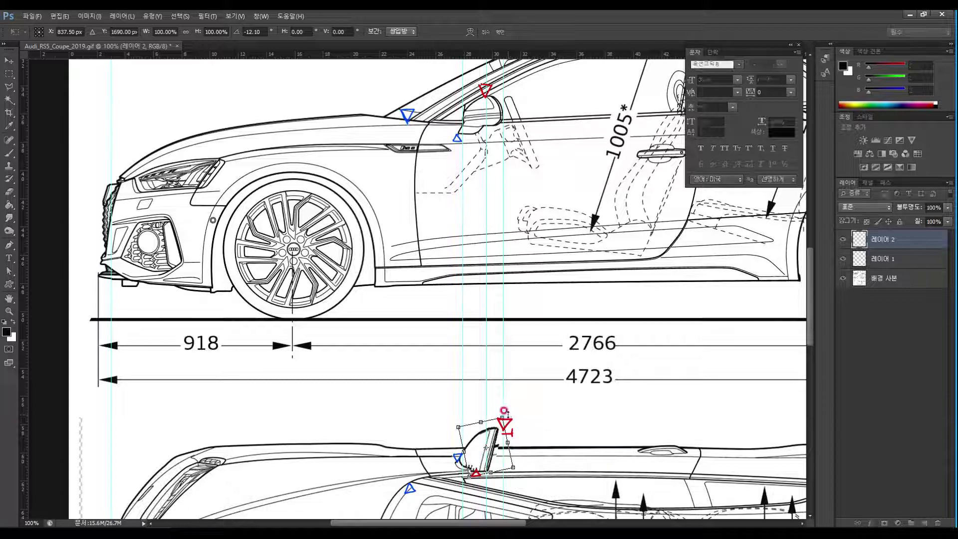
Step: Nudge the strip 10 px toward the rear guide and 1 px up, and adjust its rotation to about -15 degrees
key("Right")
key("Right")
key("Right")
key("Right")
key("Right")
key("Right")
key("Right")
key("Right")
key("Right")
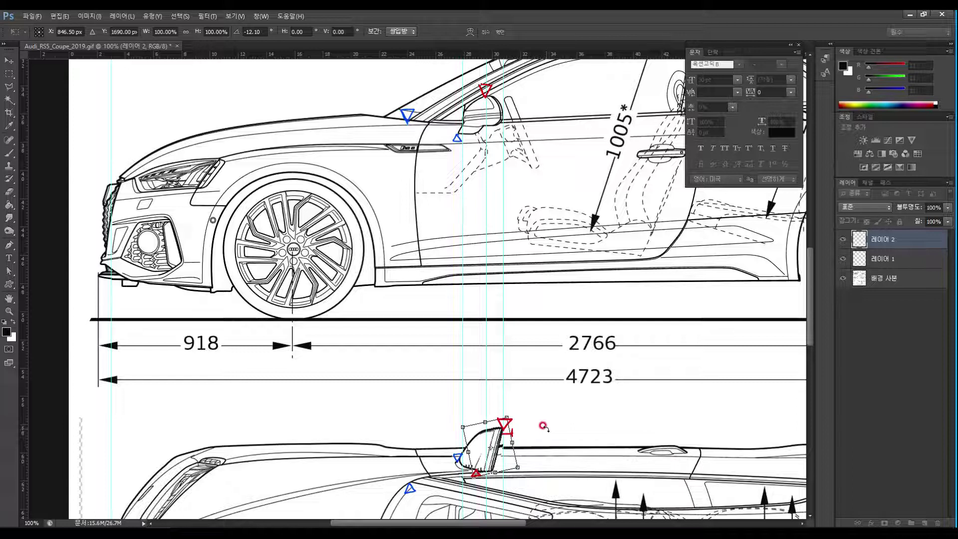
key("Right")
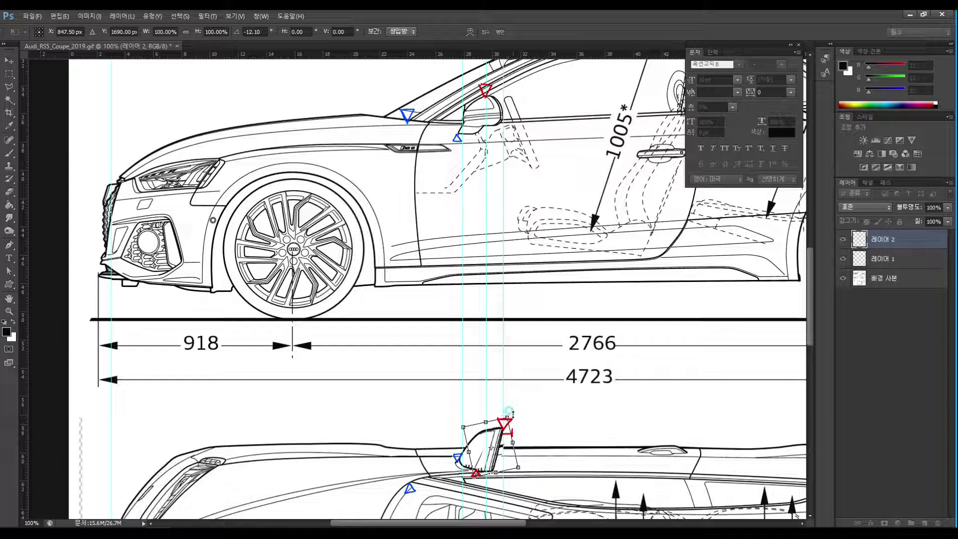
left_click_drag(513, 408, 511, 406)
key("Up")
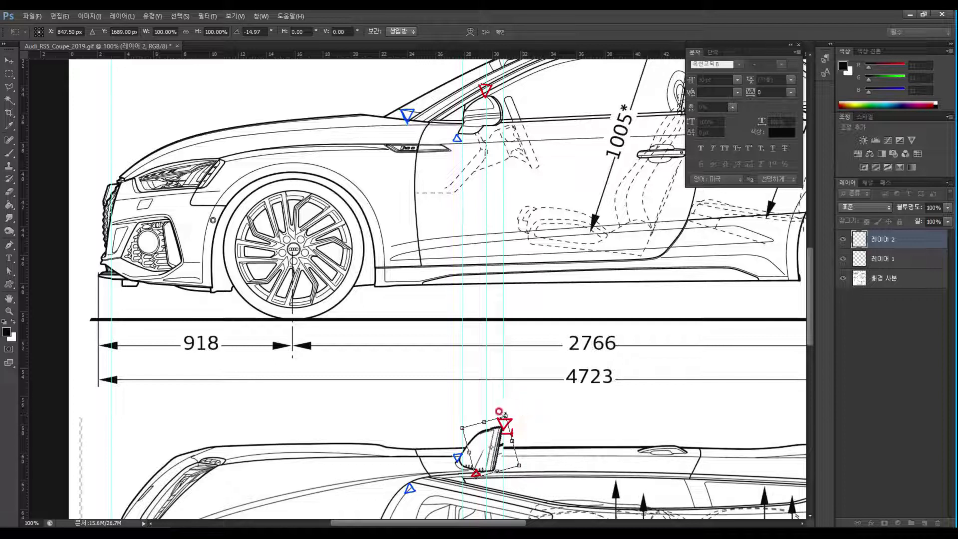
Step: Reduce the strip's height to about 92.6% and apply the transform
left_click_drag(483, 418, 482, 418)
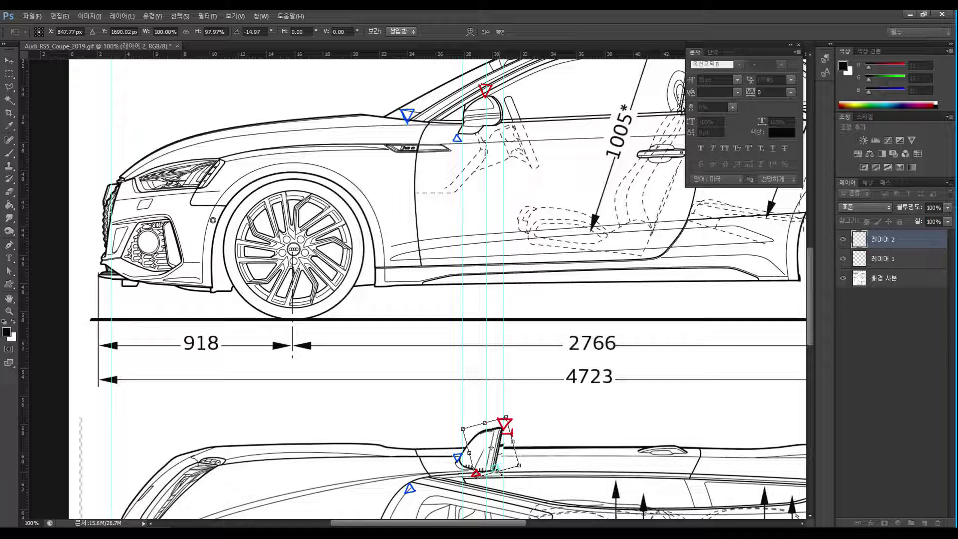
left_click_drag(494, 470, 495, 467)
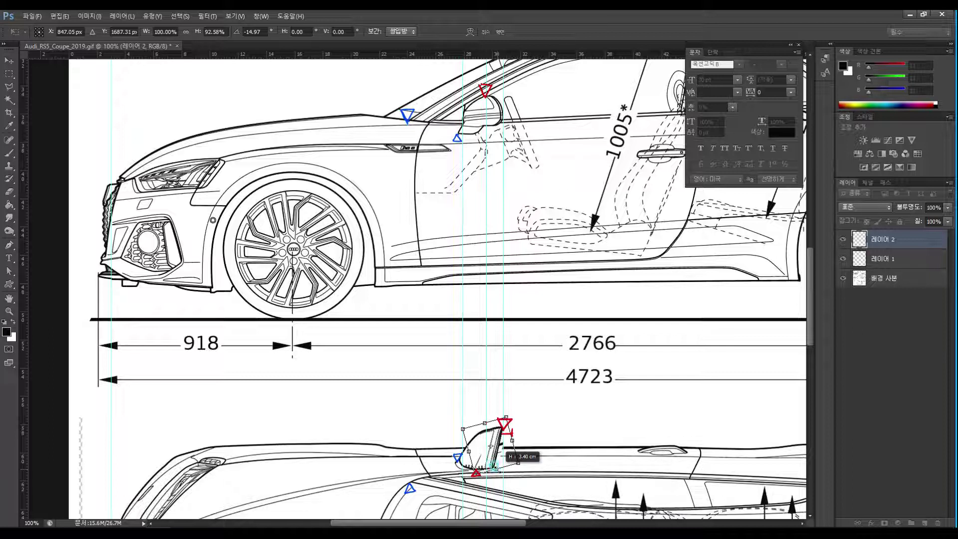
key("Return")
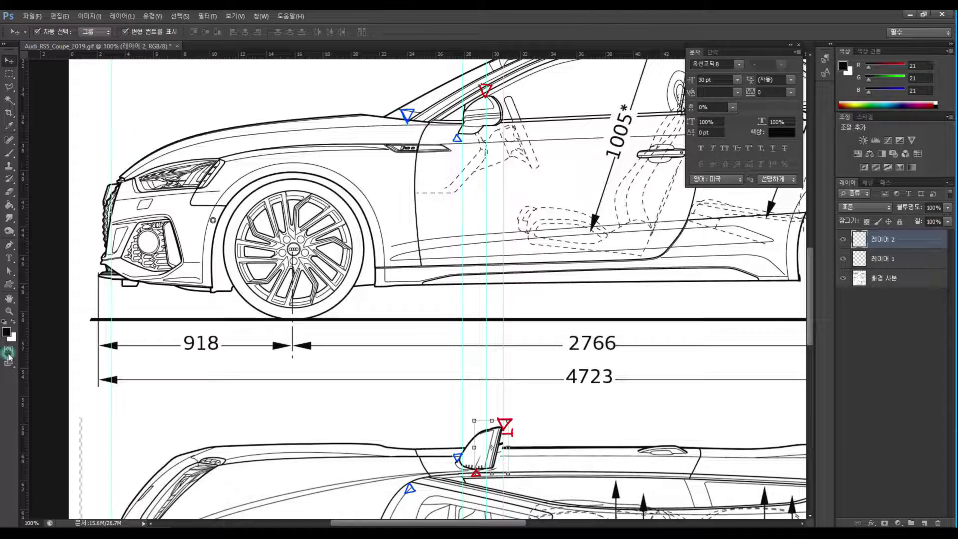
Step: Lower the opacity of layer 레이어 2 to 51% so the mirror beneath the strip can be compared up close
left_click(10, 310)
left_click_drag(483, 442, 505, 305)
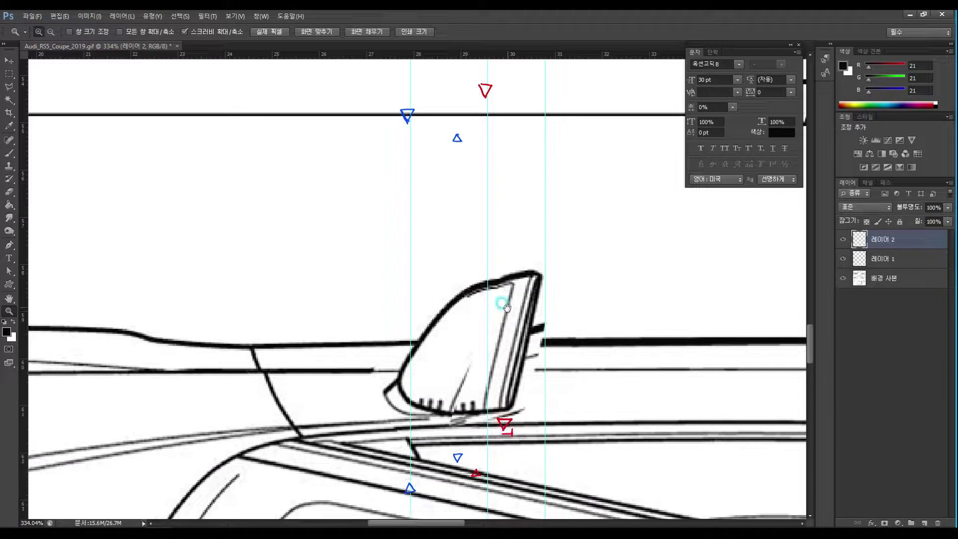
left_click(11, 60)
key("ctrl+t")
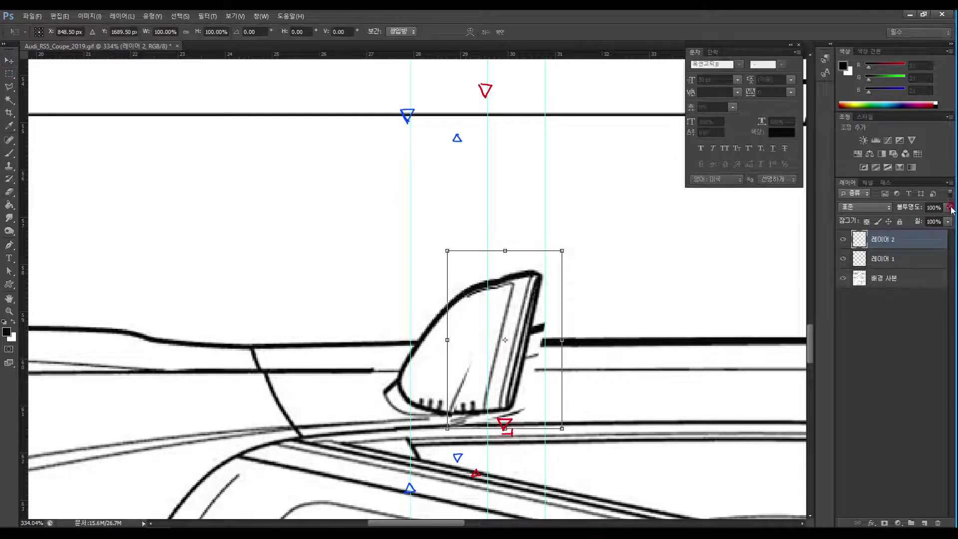
left_click(947, 221)
left_click_drag(948, 221, 924, 221)
left_click(843, 240)
Step: Squash the strip slightly from its upper and lower edges to match the mirror outline beneath, and apply the transform
left_click(548, 285)
left_click(502, 249)
left_click_drag(504, 251, 502, 261)
left_click(534, 289)
key("Return")
left_click(510, 412)
left_click_drag(504, 428, 505, 426)
key("Return")
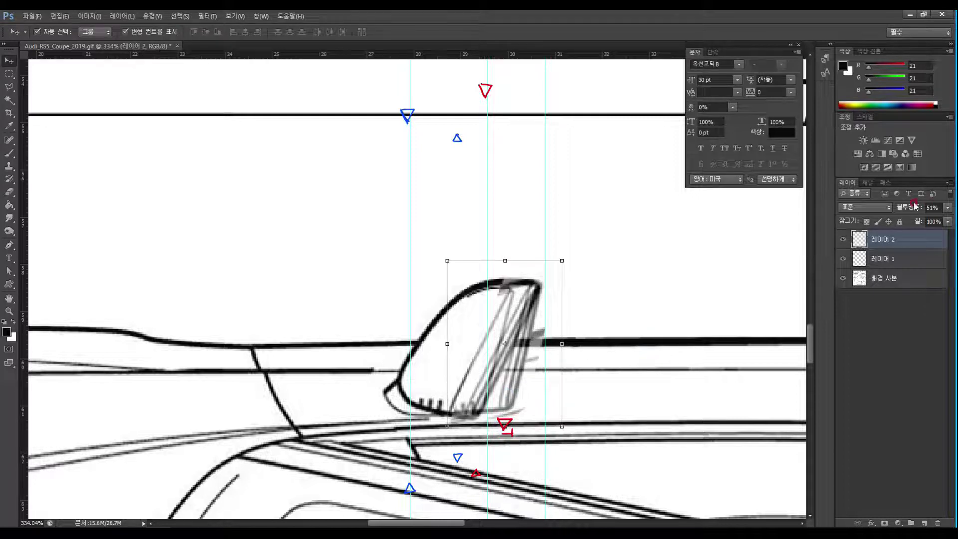
Step: Restore the strip layer's opacity to 100%
left_click(948, 207)
left_click_drag(932, 220, 951, 220)
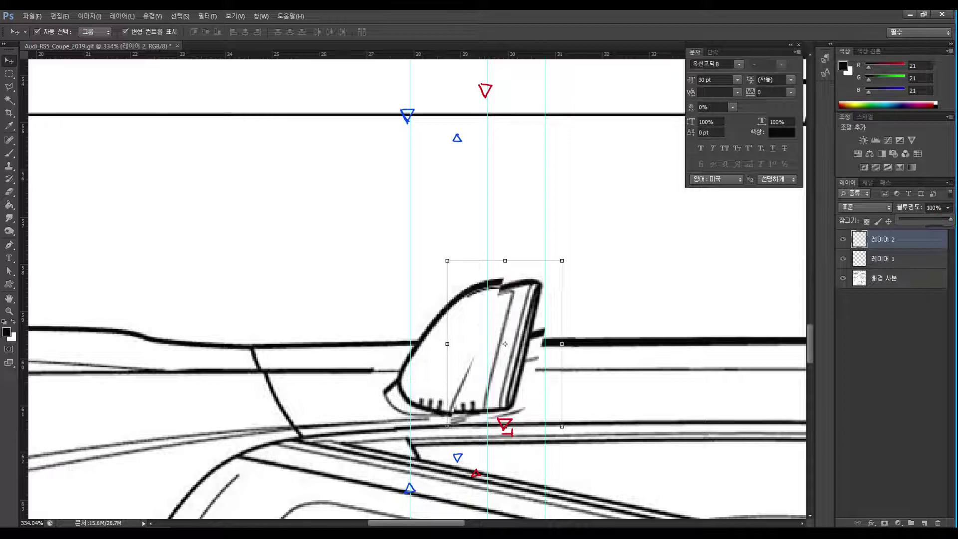
left_click(86, 241)
Step: Erase the strip's overlapping front edge near the mirror's top with the Eraser at 38% opacity to blend the outlines
left_click(9, 192)
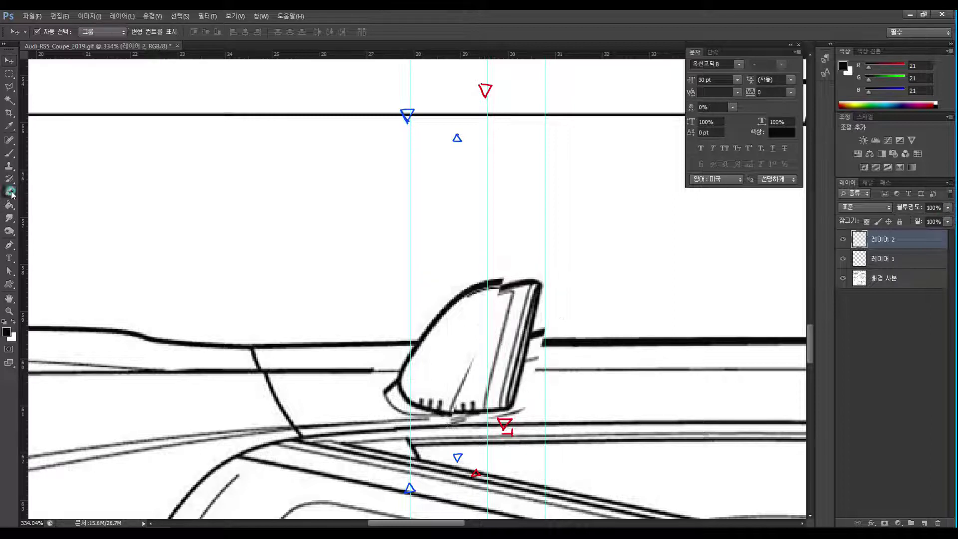
mouse_move(503, 286)
left_mouse_down()
mouse_move(504, 275)
mouse_move(521, 281)
mouse_move(502, 287)
mouse_move(493, 335)
left_mouse_up()
left_click(492, 297, "ctrl")
key("ctrl+z")
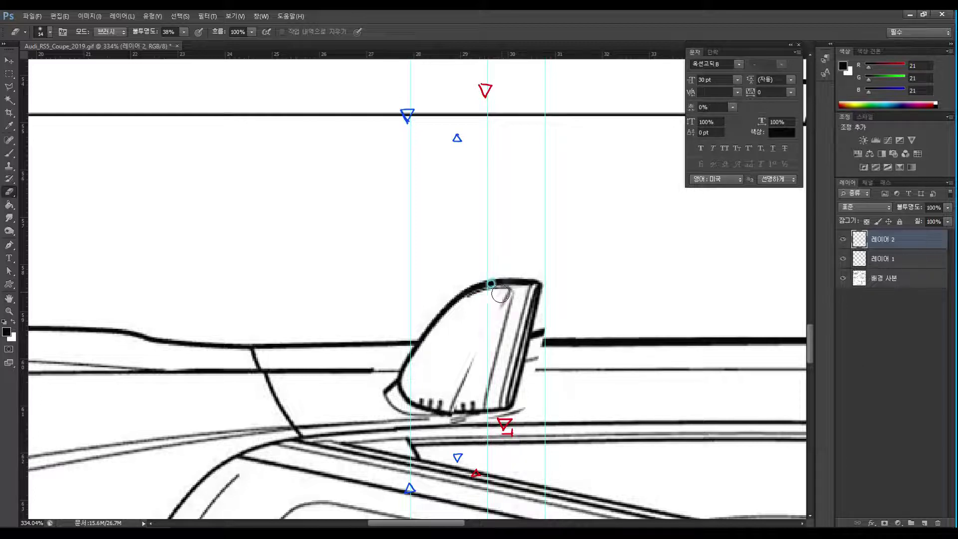
Step: Erase the leftover line fragments at the mirror's base and behind its rear edge, raising the eraser opacity to 100%
mouse_move(441, 420)
left_mouse_down()
mouse_move(498, 425)
mouse_move(421, 422)
mouse_move(464, 430)
mouse_move(444, 427)
left_mouse_up()
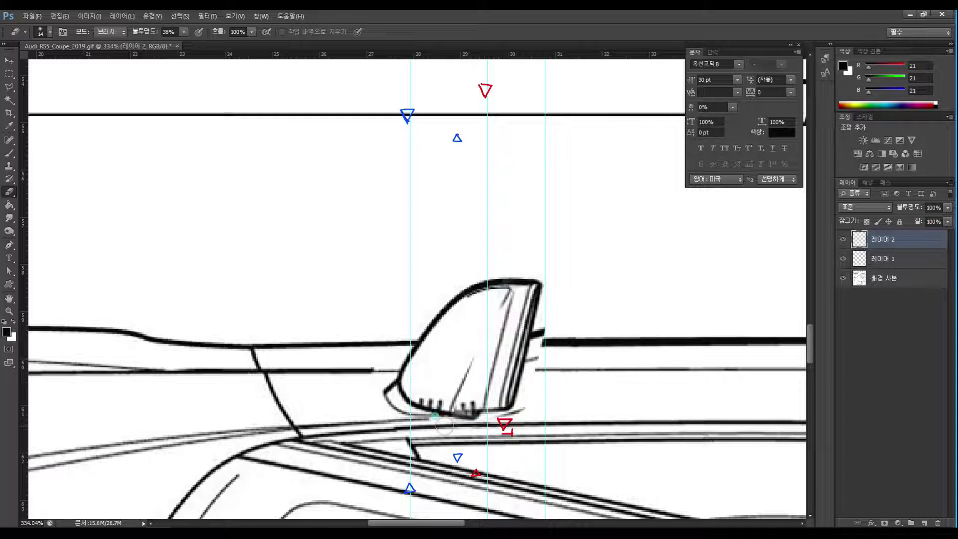
mouse_move(554, 316)
left_mouse_down()
mouse_move(535, 379)
mouse_move(555, 329)
left_mouse_up()
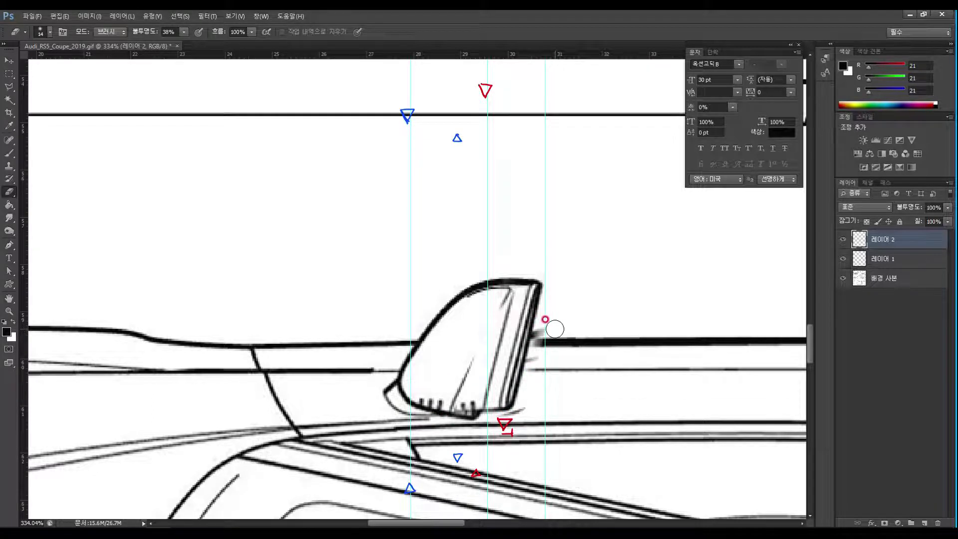
left_click_drag(184, 32, 245, 40)
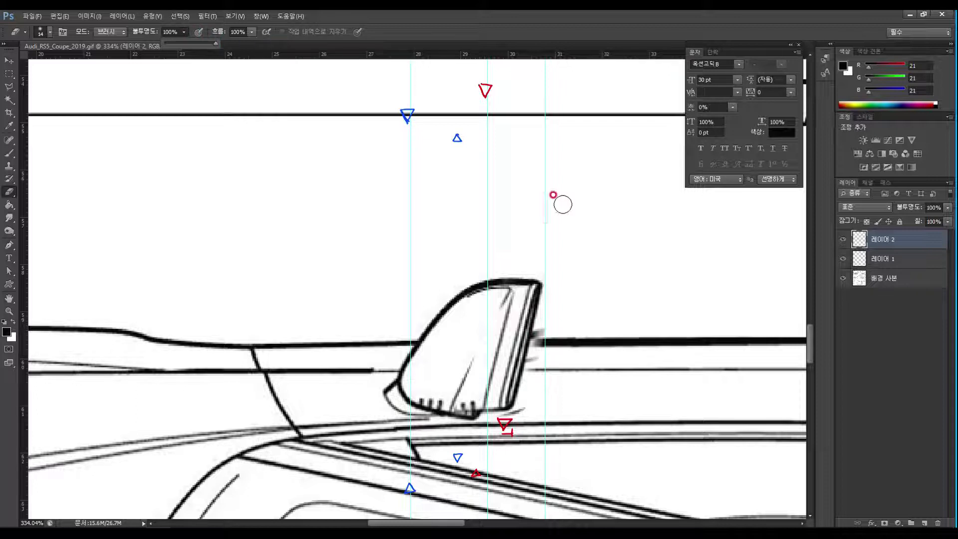
mouse_move(554, 301)
left_mouse_down()
mouse_move(524, 412)
mouse_move(509, 413)
mouse_move(501, 429)
mouse_move(487, 415)
mouse_move(504, 394)
mouse_move(507, 407)
mouse_move(485, 422)
left_mouse_up()
Step: Set the Brush to 2 px and touch up the mirror's base outline in black
left_click(15, 156)
left_click(47, 31)
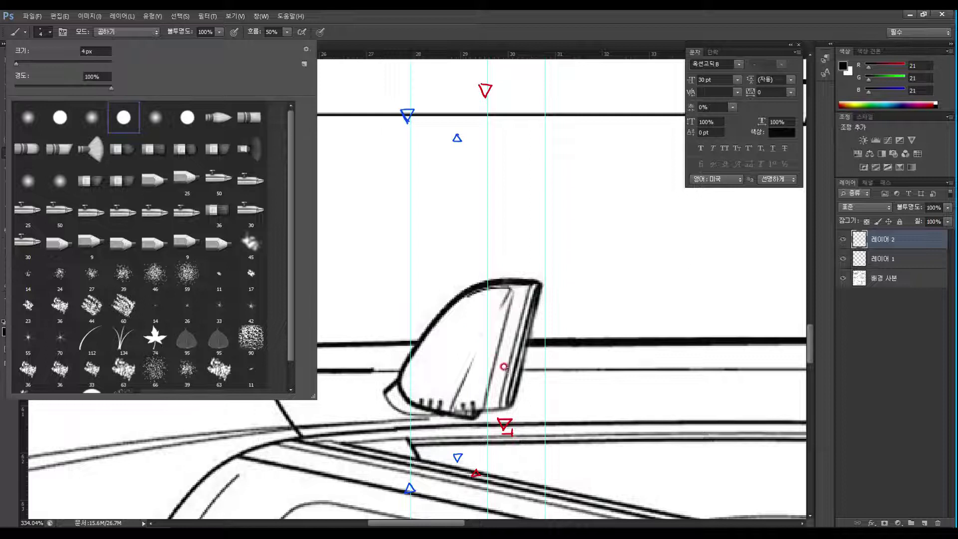
left_click_drag(36, 60, 17, 65)
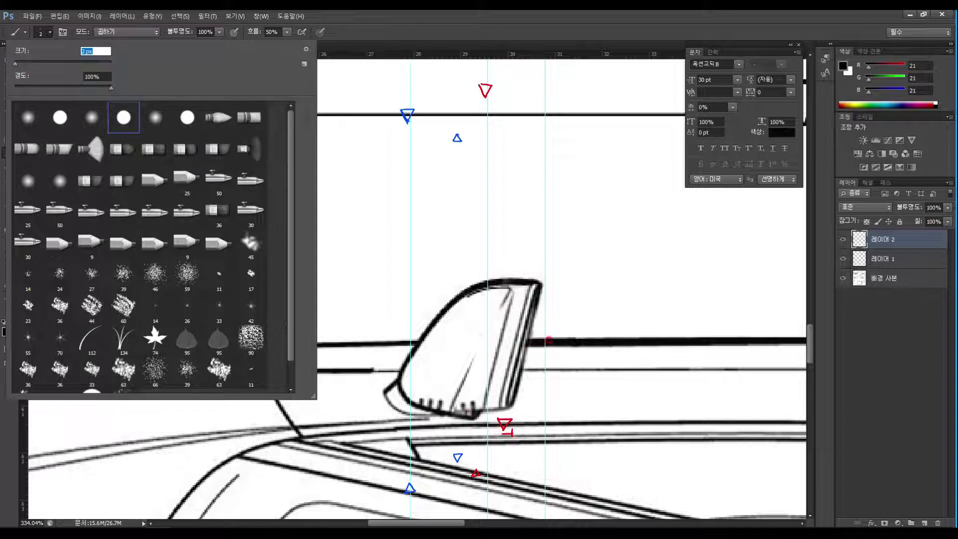
left_click(503, 408)
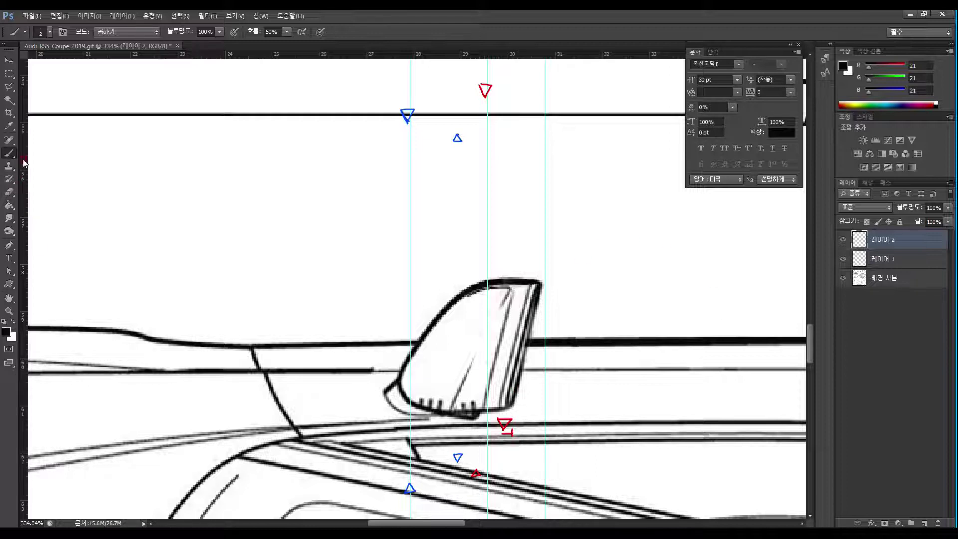
Step: Paint white over the stray diagonal lines inside the mirror
left_click(16, 330)
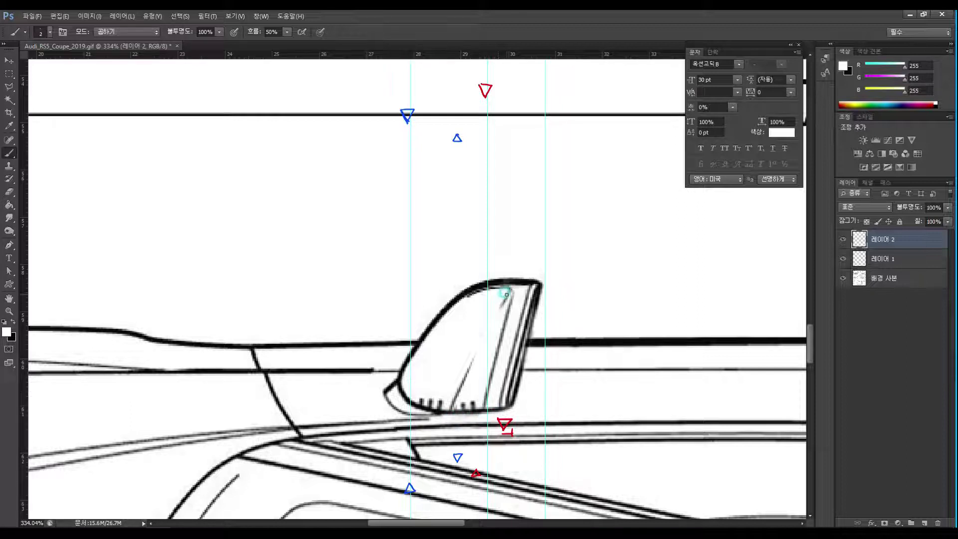
left_click_drag(507, 289, 460, 391)
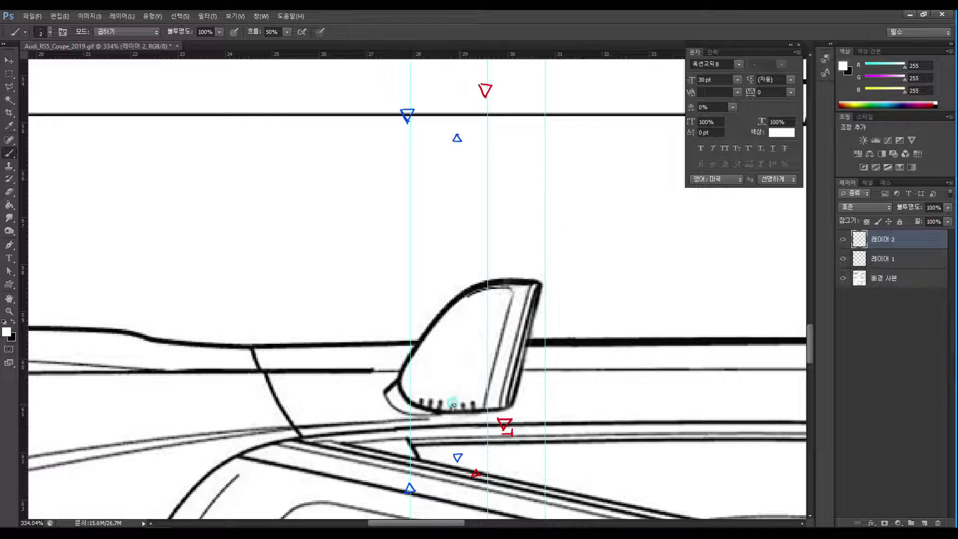
Step: Paint out stray marks at the mirror's base in white and touch up its inner outline's upper corner in black
left_click_drag(453, 404, 450, 405)
left_click(17, 321)
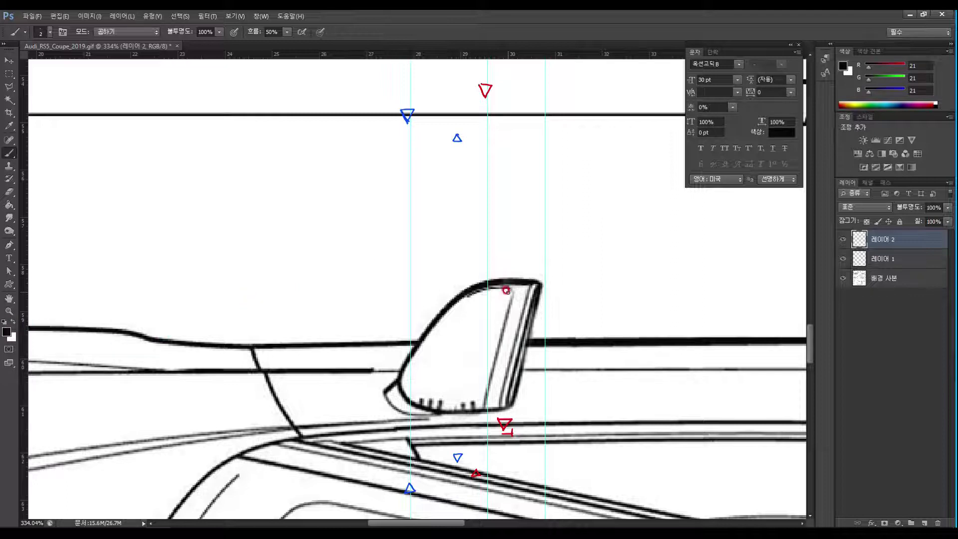
left_click_drag(510, 293, 506, 311)
Step: Compare the reshaped mirror with the original by toggling the visibility of 레이어 2 and 레이어 1
left_click(843, 240)
left_click(843, 239)
left_click(843, 240)
left_click(843, 240)
left_click(843, 259)
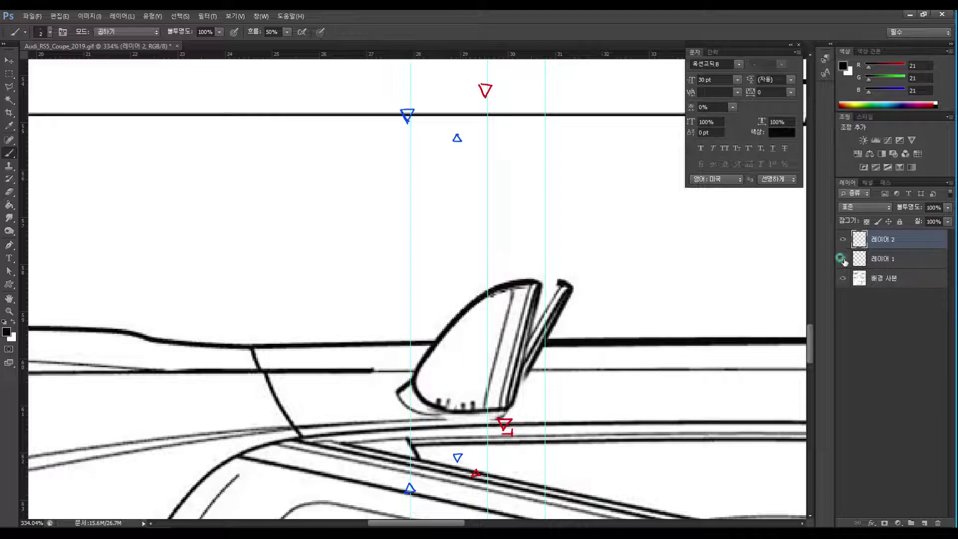
left_click(843, 259)
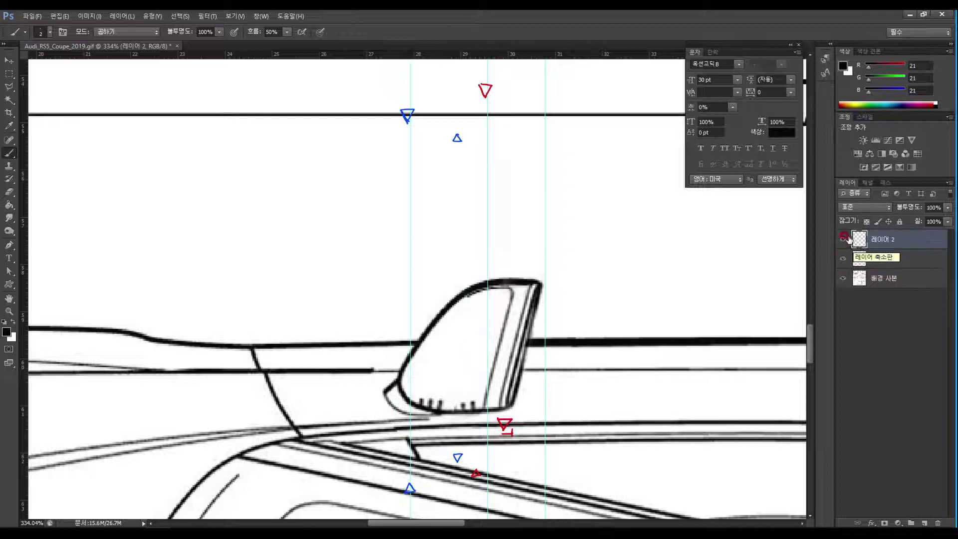
left_click(843, 239)
left_click(843, 240)
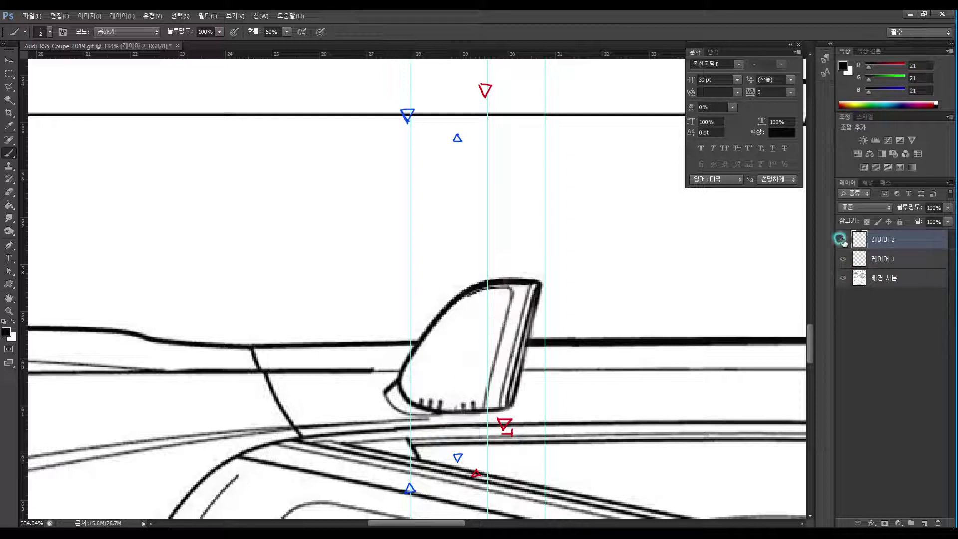
left_click(843, 240)
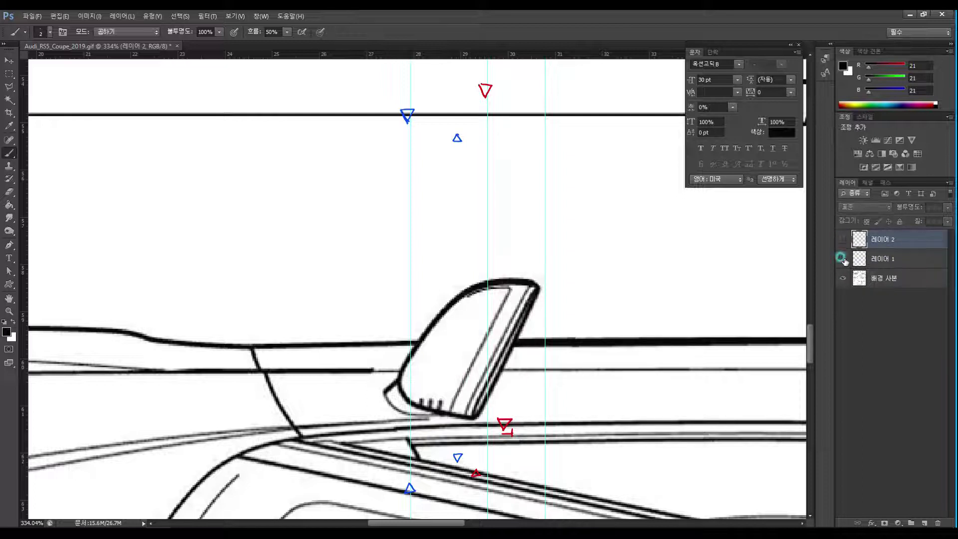
left_click(843, 259)
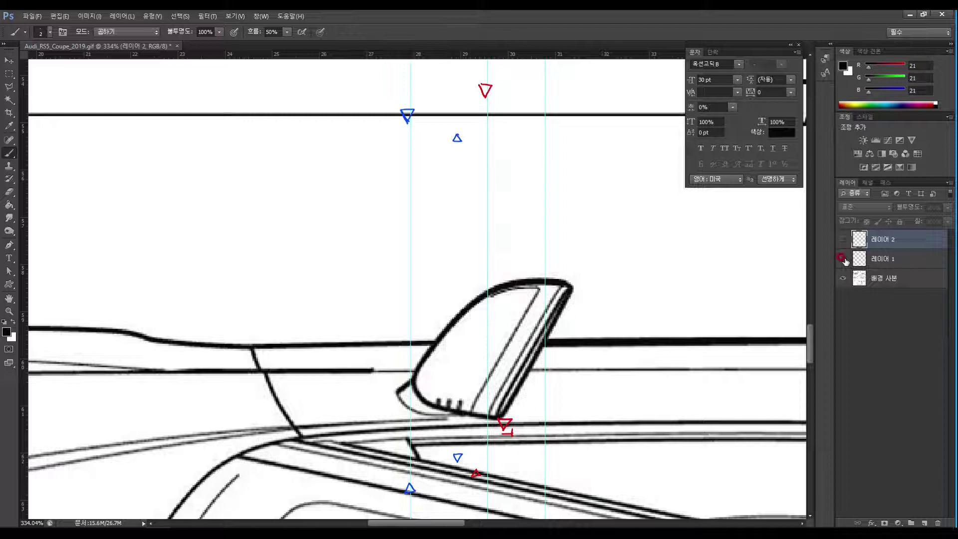
left_click(843, 259)
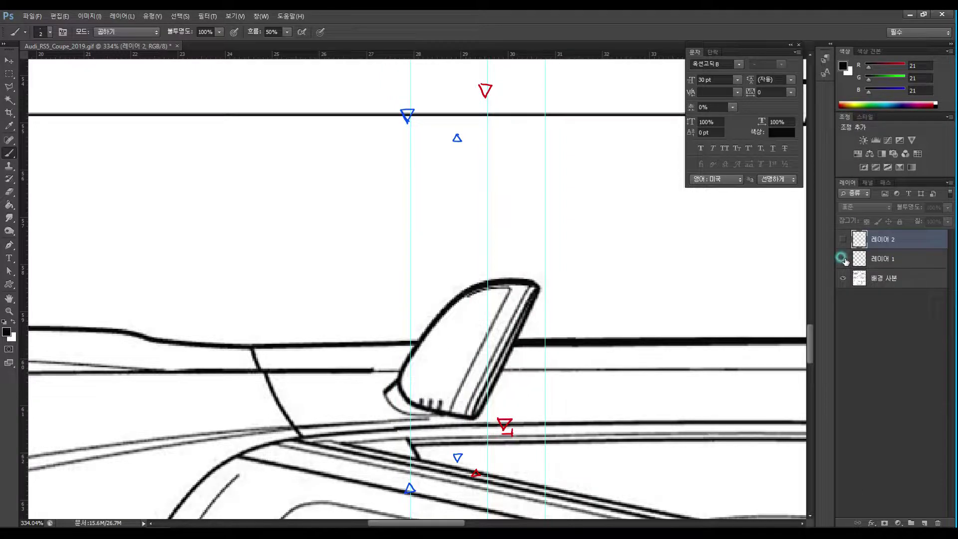
left_click(843, 259)
left_click(843, 259)
left_click(843, 259)
left_click(843, 259)
left_click(843, 240)
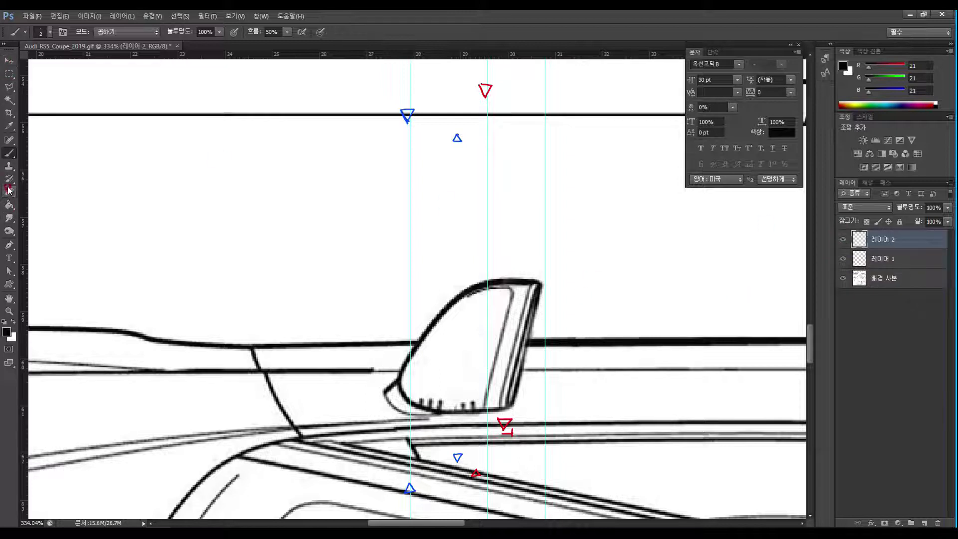
Step: Add a new layer and paint white over the extra tick marks at the rear of the mirror's base
left_click(13, 322)
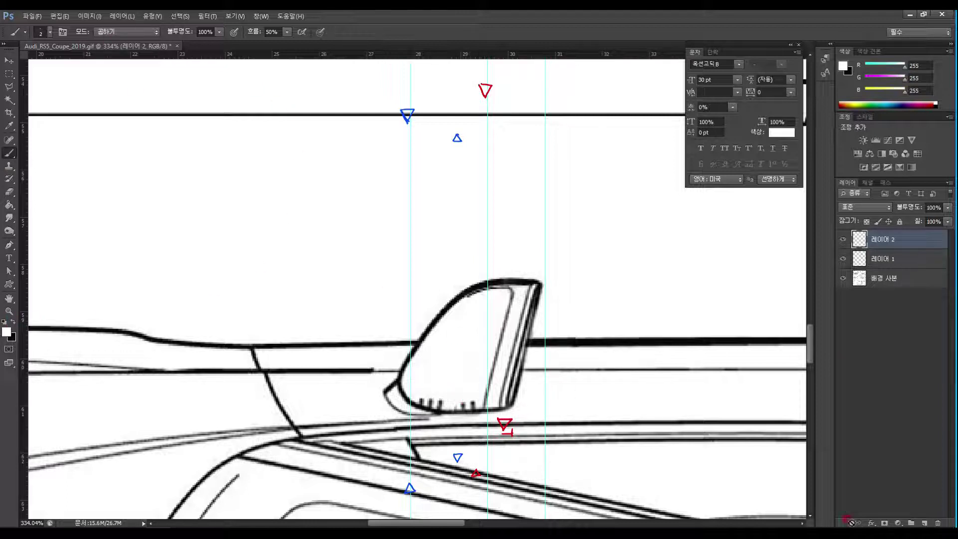
left_click(925, 523)
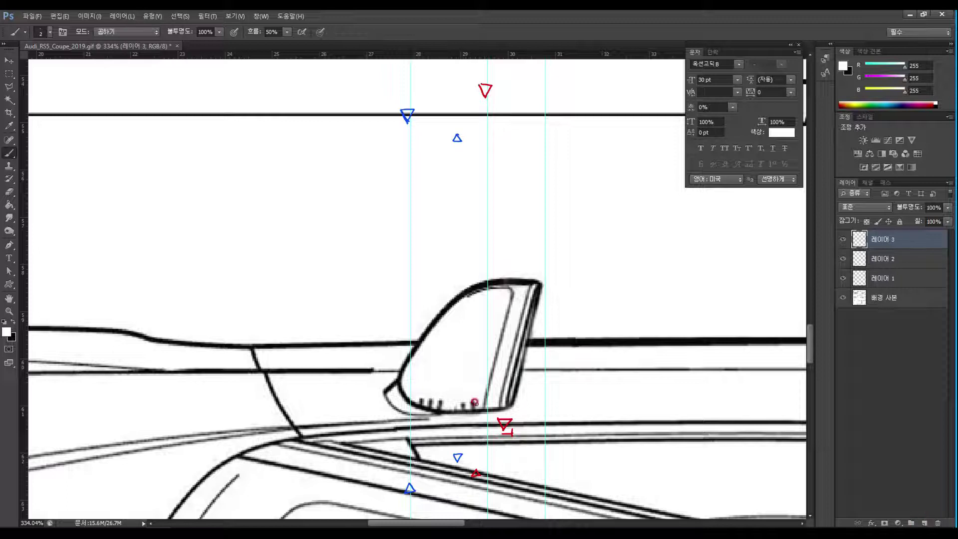
left_click_drag(463, 400, 476, 407)
Step: Nudge 레이어 1 with the top-view mirror 8 px to the right to line it up with the guides
left_click(9, 311)
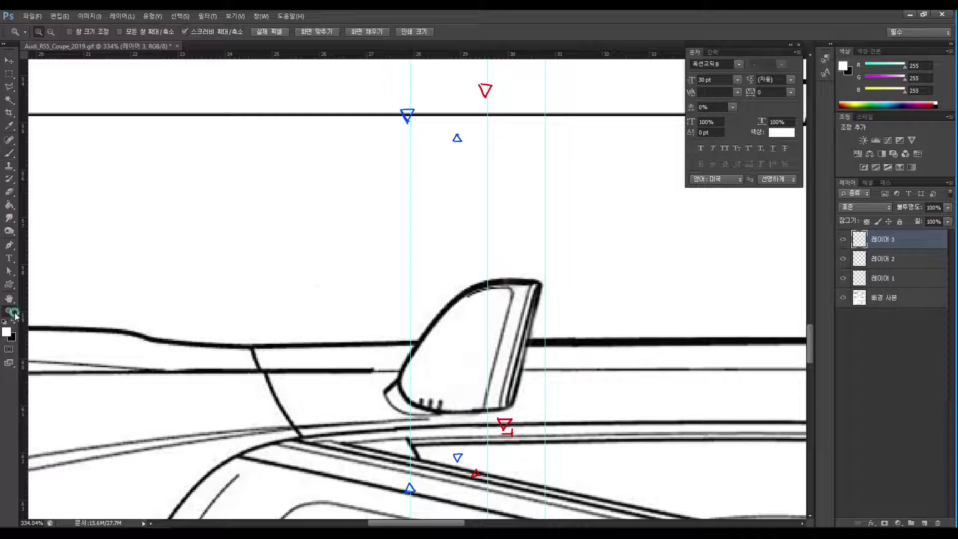
left_click(340, 281, "alt")
left_click(339, 281, "alt")
left_click(336, 279, "alt")
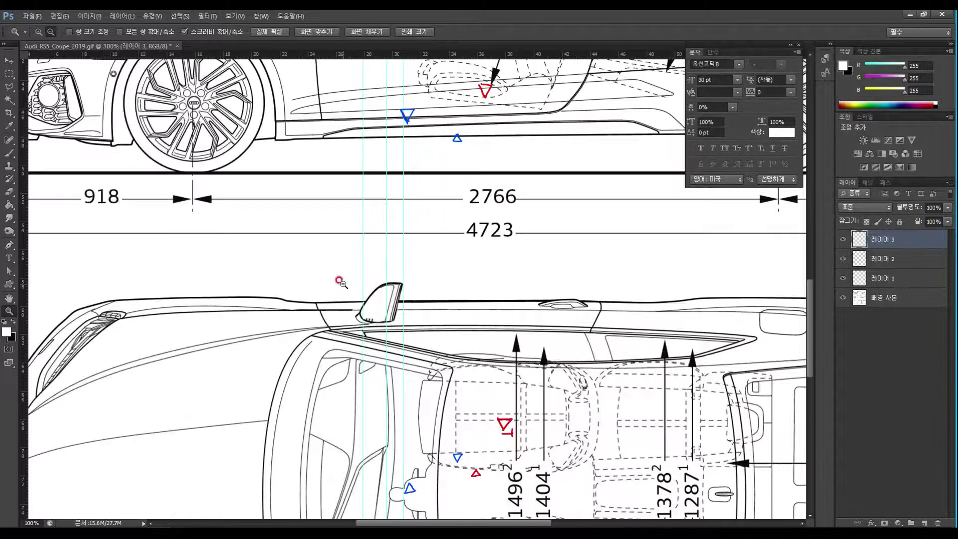
left_click_drag(363, 281, 386, 376)
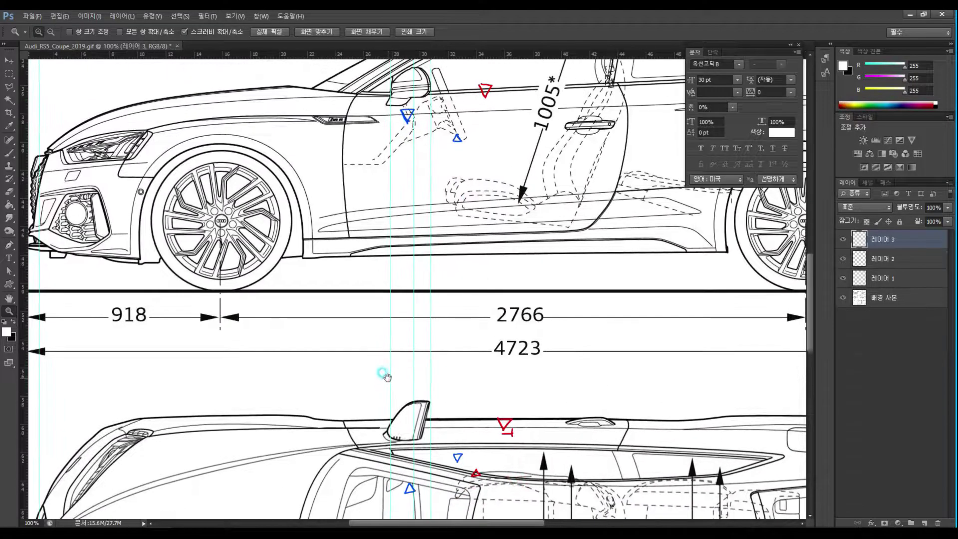
left_click(9, 60)
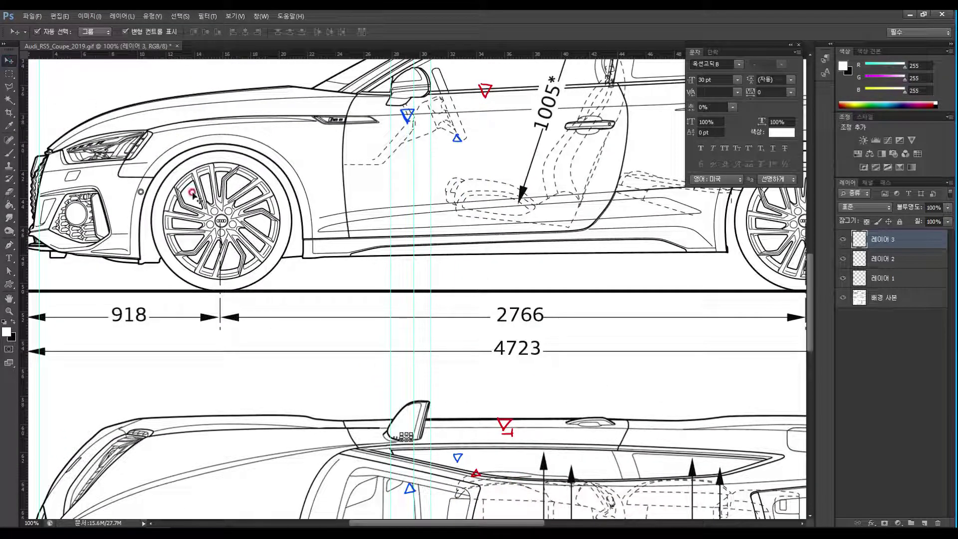
left_click(894, 258)
left_click(901, 281)
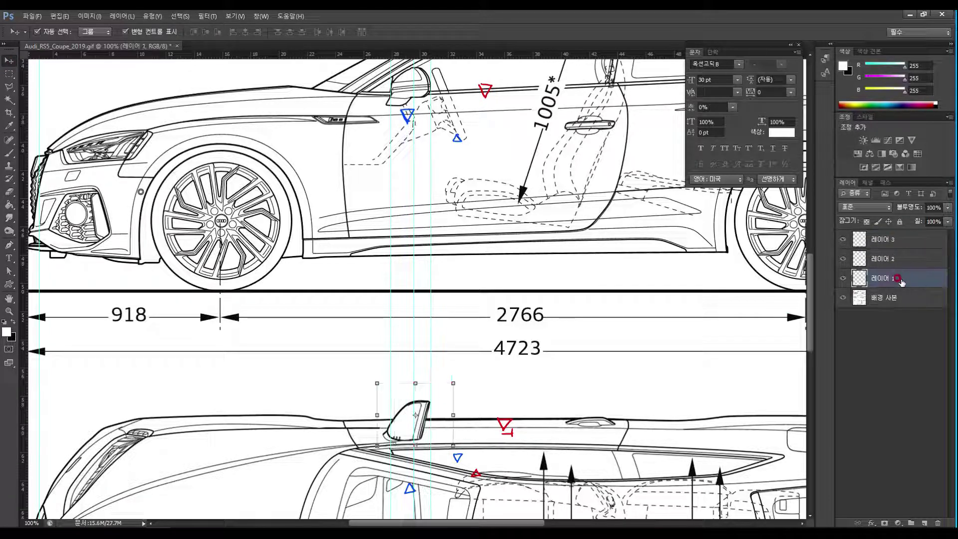
key("Right")
key("Right")
key("Right")
key("Right")
key("Right")
key("Right")
key("Right")
key("Right")
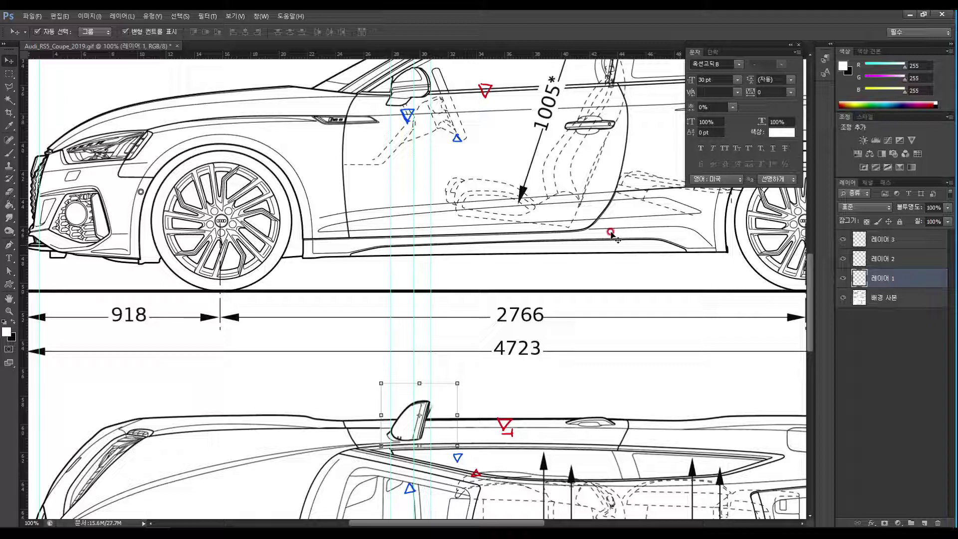
Step: Set the Brush to 10 px and paint white over the leftover lines behind the mirror's rear edge on 레이어 2
left_click(5, 312)
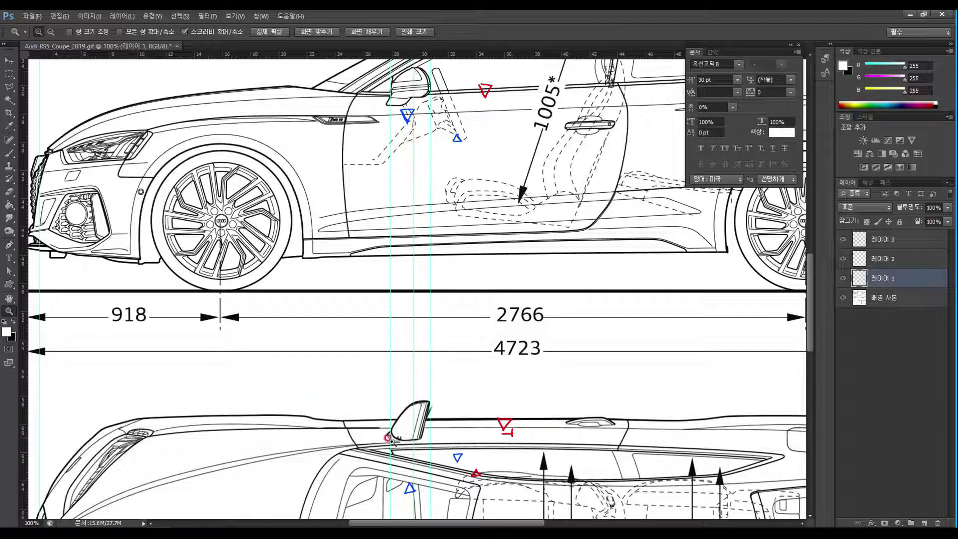
left_click(422, 424)
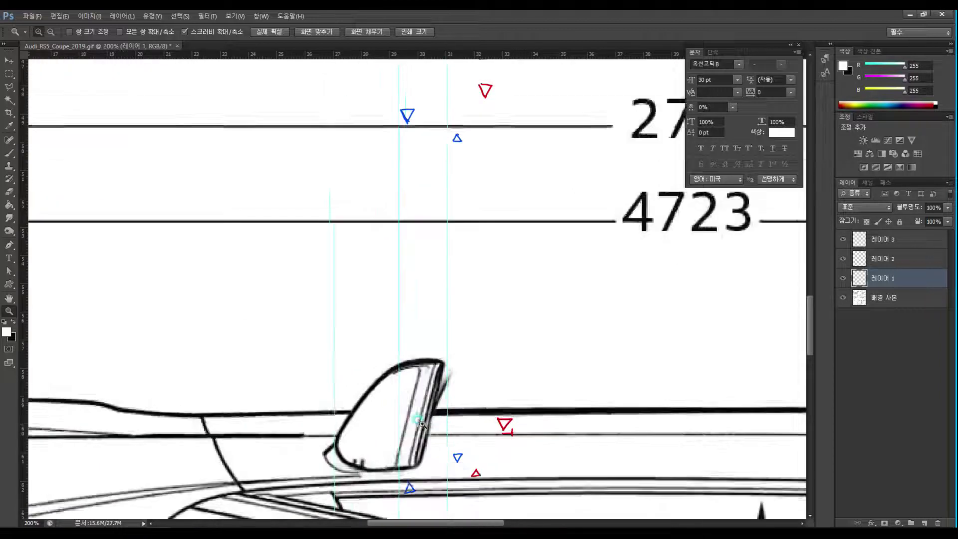
left_click(433, 357)
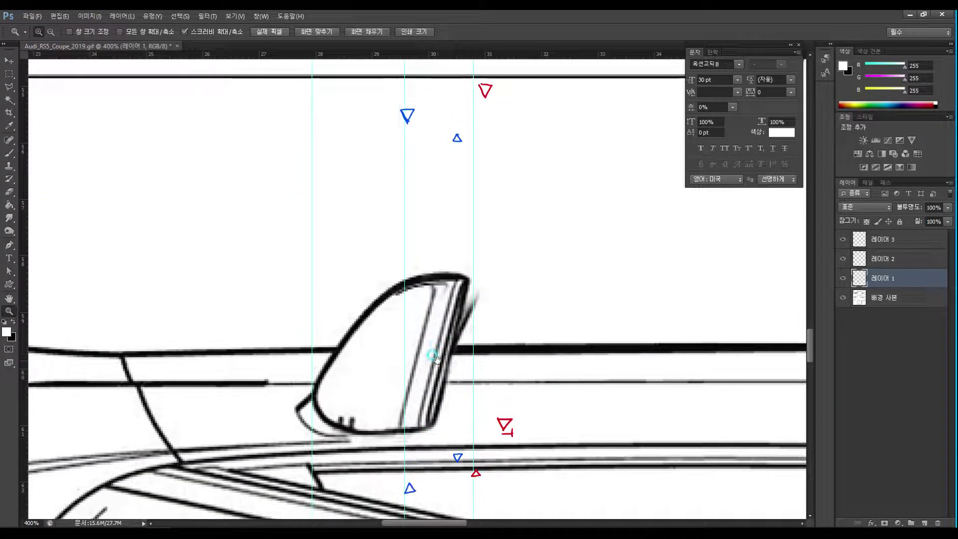
left_click(844, 278)
left_click(843, 278)
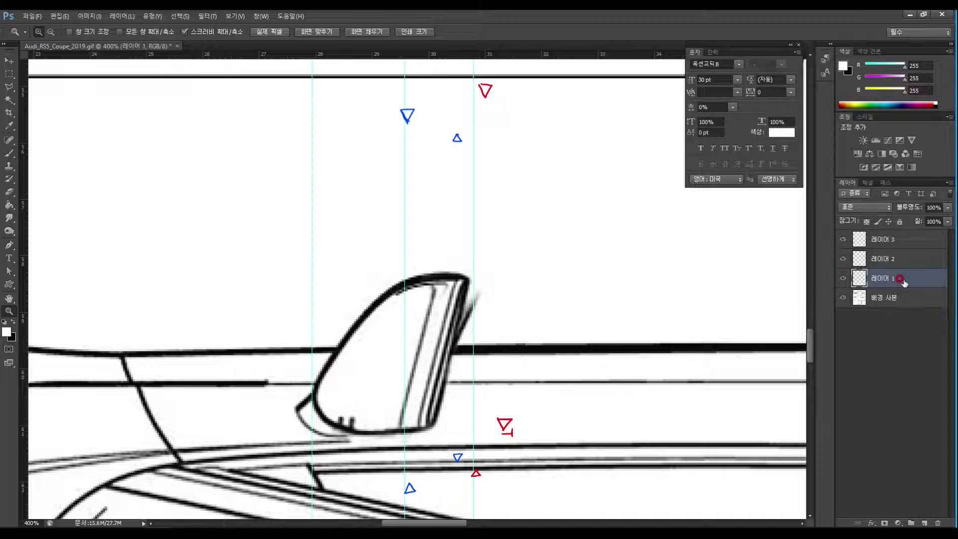
left_click(9, 192)
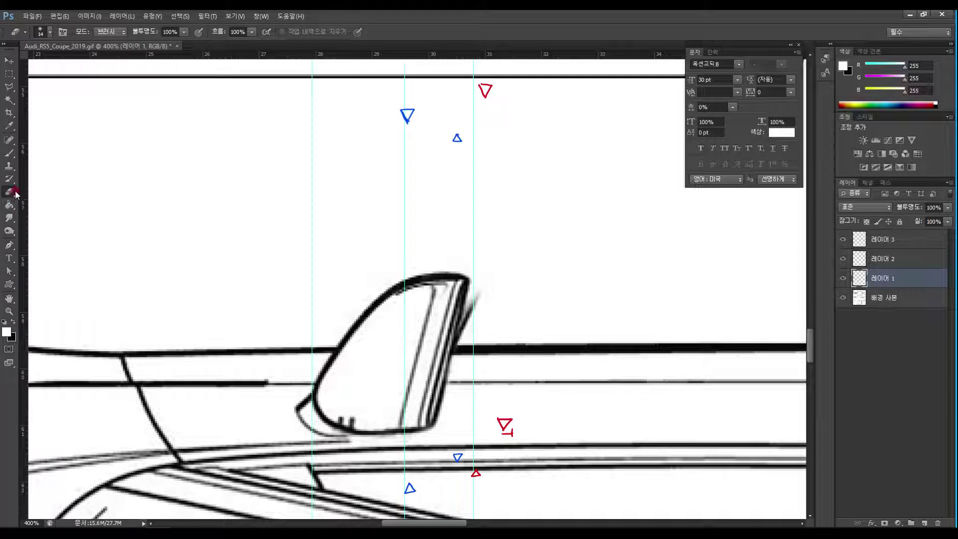
left_click(9, 153)
left_click(51, 32)
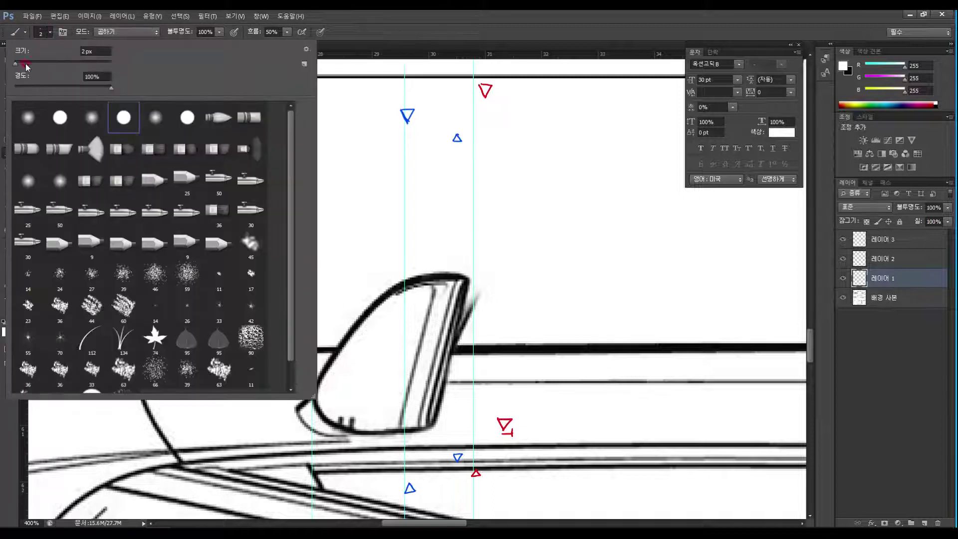
left_click_drag(15, 64, 26, 64)
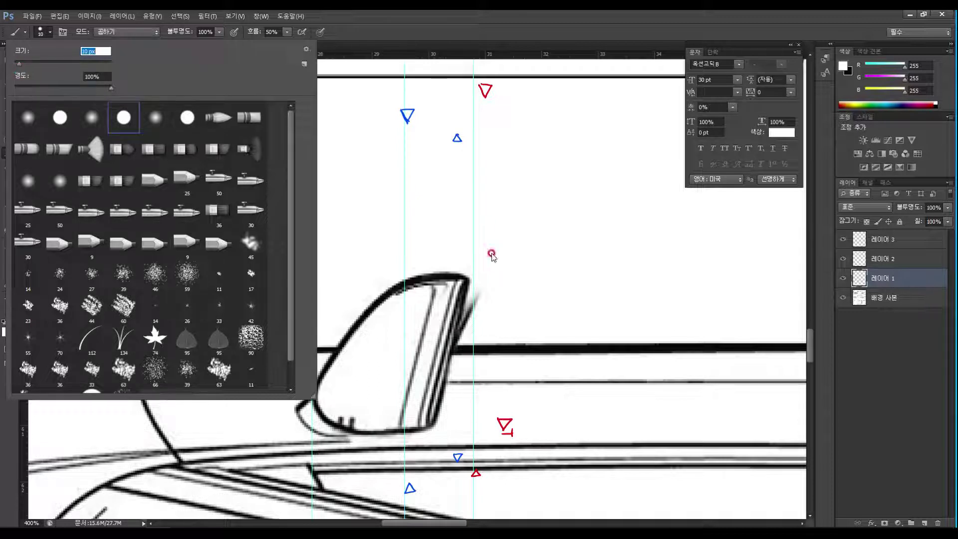
left_click(491, 270)
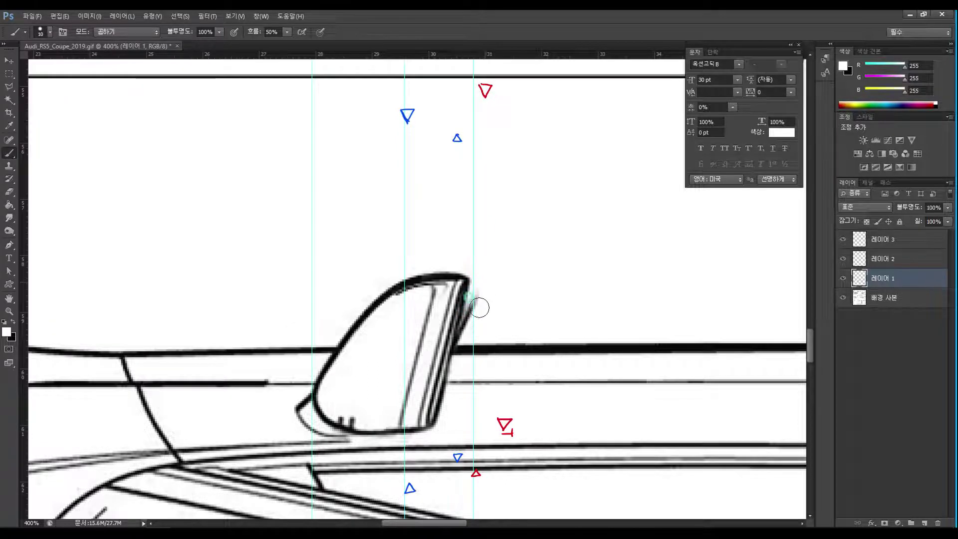
left_click(883, 258)
mouse_move(481, 259)
left_mouse_down()
mouse_move(470, 316)
mouse_move(479, 286)
mouse_move(478, 312)
mouse_move(477, 301)
mouse_move(456, 336)
mouse_move(443, 412)
mouse_move(432, 415)
mouse_move(482, 283)
left_mouse_up()
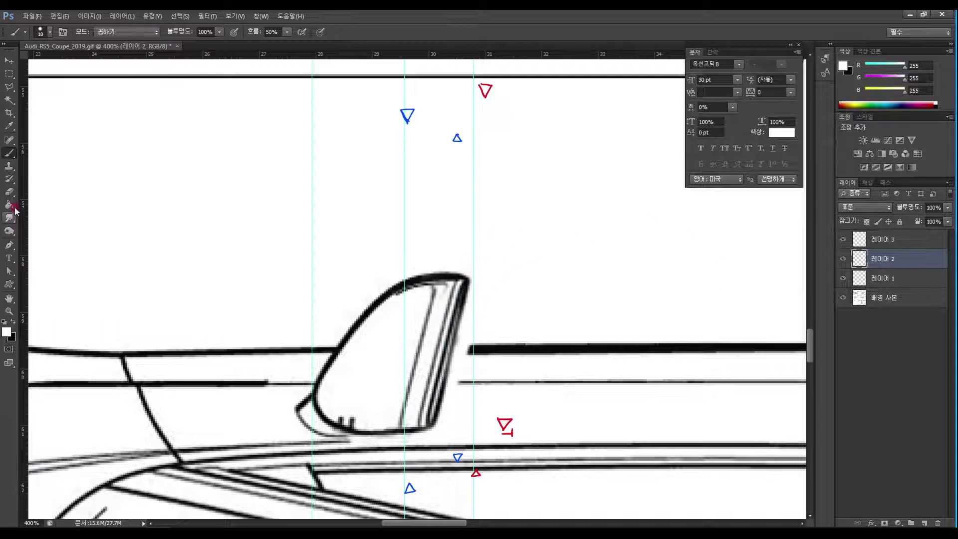
Step: Erase the excess white on 레이어 2 to restore the body lines behind the mirror, and repaint white over the leftover upper edge fragment
left_click(9, 191)
mouse_move(464, 382)
left_mouse_down()
mouse_move(483, 285)
mouse_move(463, 392)
left_mouse_up()
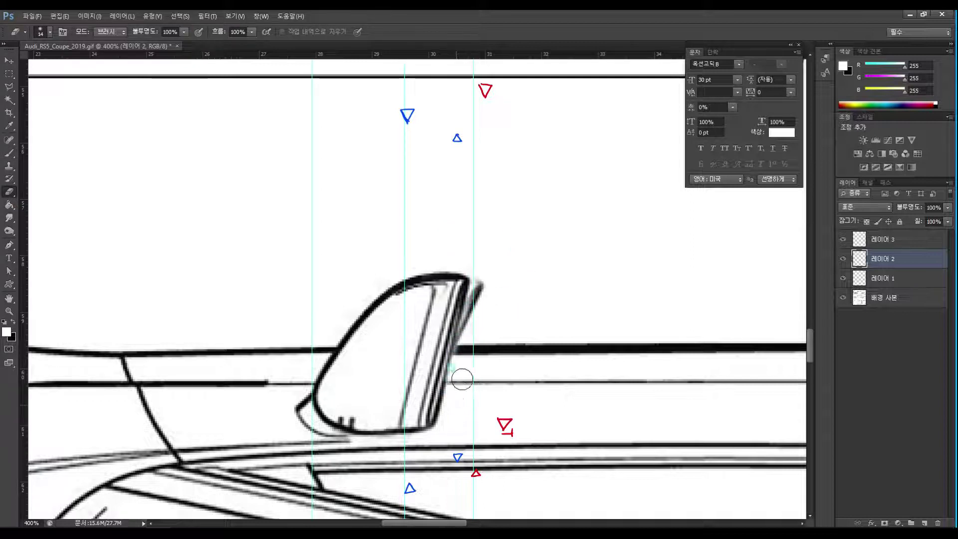
left_click_drag(494, 325, 493, 325)
left_click(9, 153)
mouse_move(507, 237)
left_mouse_down()
mouse_move(458, 335)
mouse_move(487, 274)
mouse_move(475, 283)
left_mouse_up()
Step: Set the Brush to 3 px and paint white over the faint fragments inside the mirror's upper rear corner on 레이어 2
left_click(905, 240)
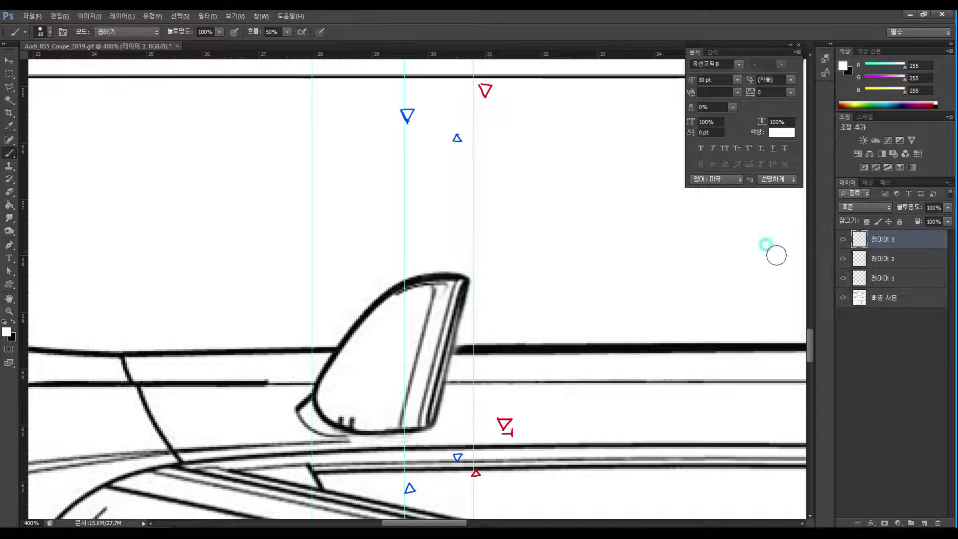
left_click(50, 32)
left_click_drag(19, 64, 18, 69)
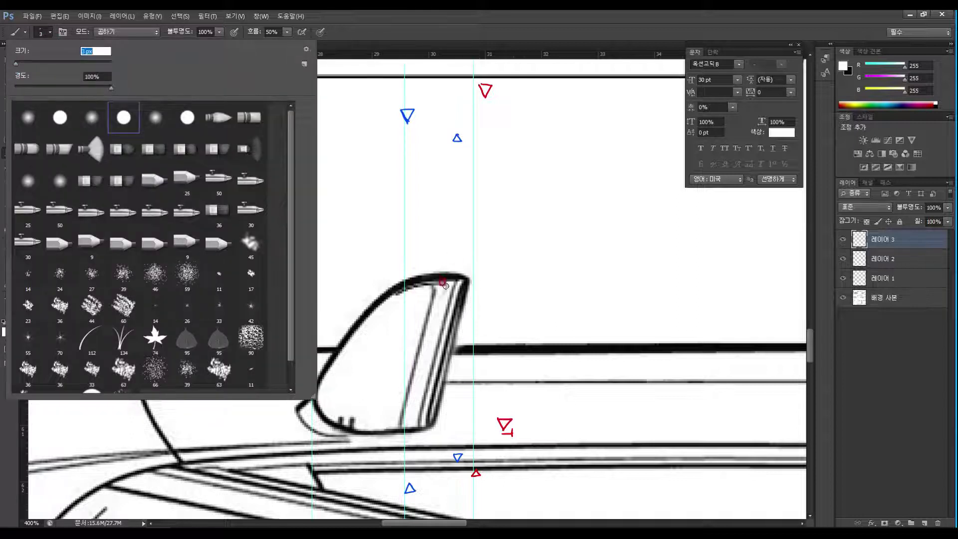
left_click(446, 285)
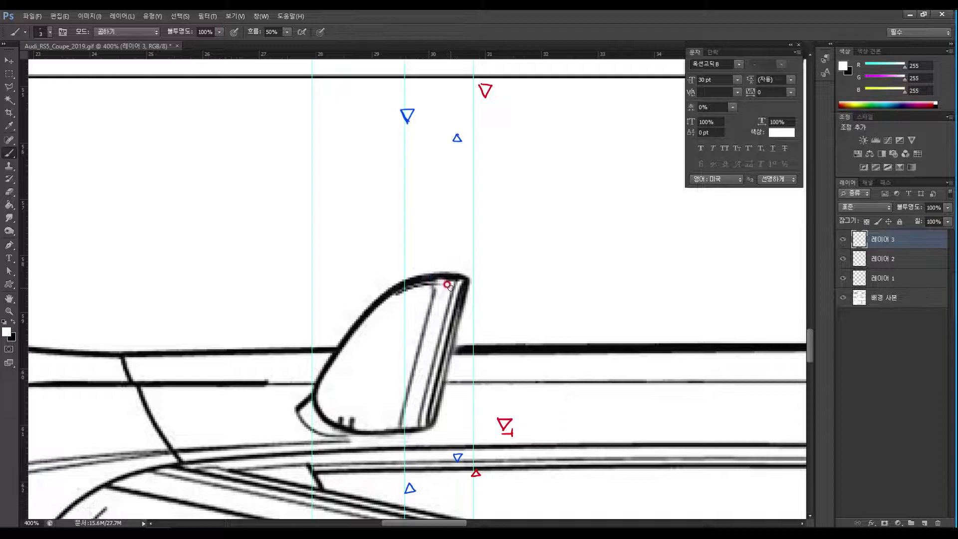
key("alt+bracketleft")
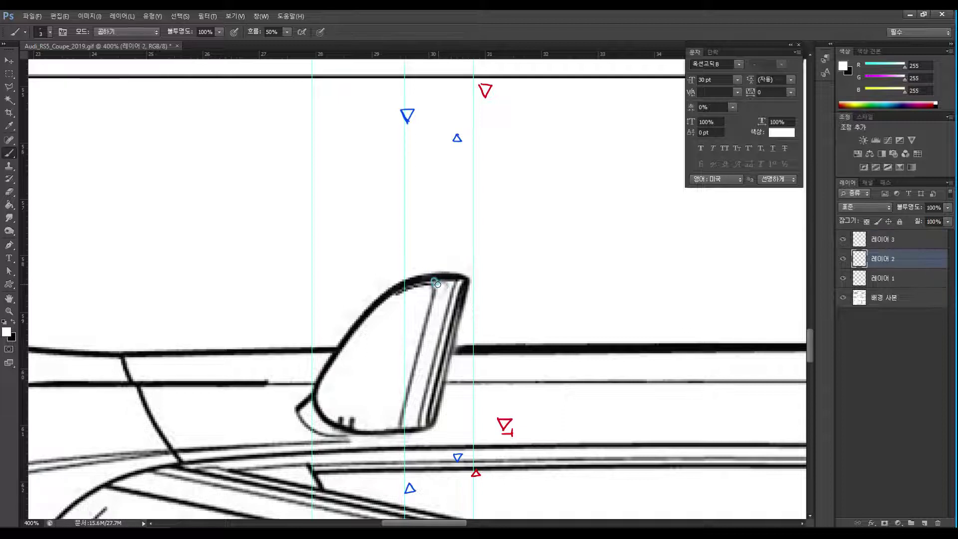
left_click_drag(435, 316, 396, 351)
Step: Check the mirror corrections by toggling the visibility of 레이어 3 and 레이어 2, and make 레이어 3 active
left_click(843, 239)
left_click(844, 239)
left_click(843, 239)
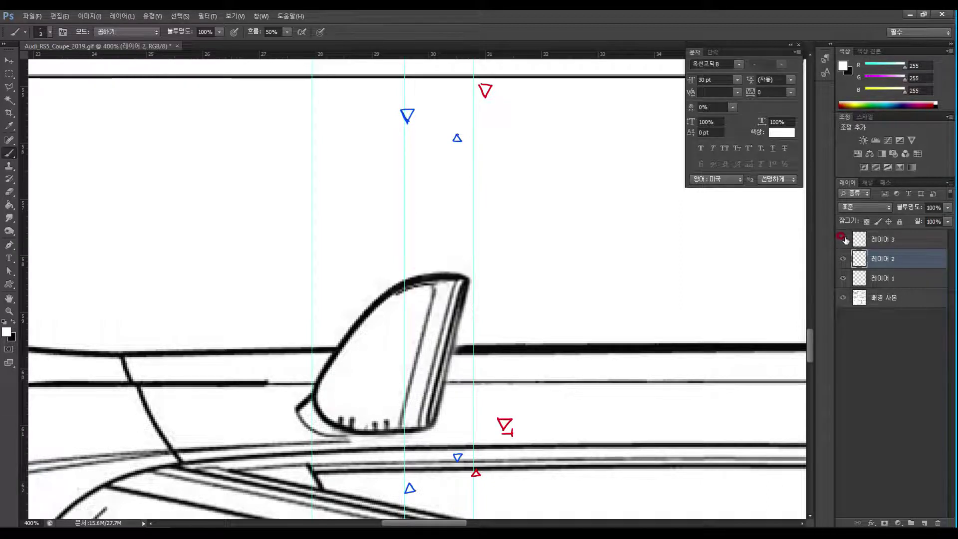
left_click(844, 240)
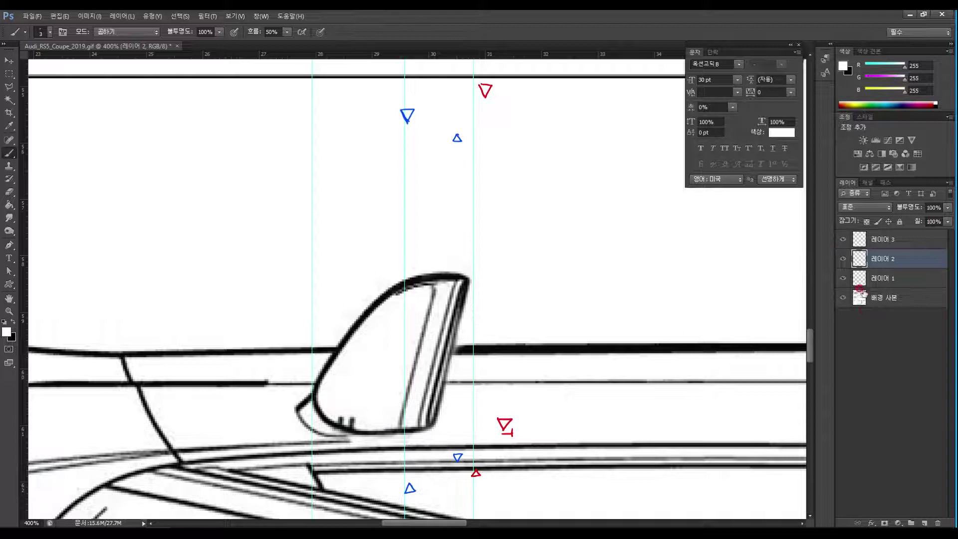
left_click(844, 258)
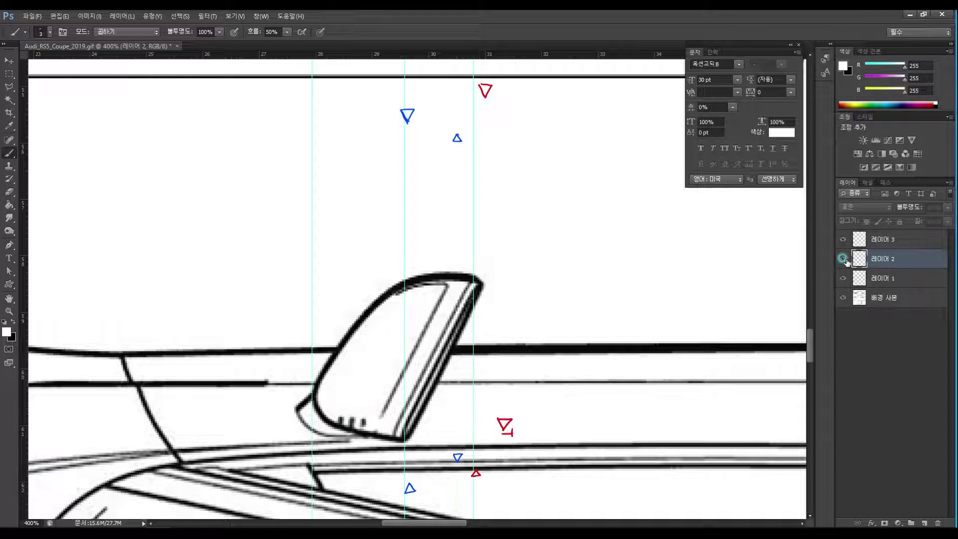
left_click(843, 259)
left_click(844, 239)
left_click(844, 239)
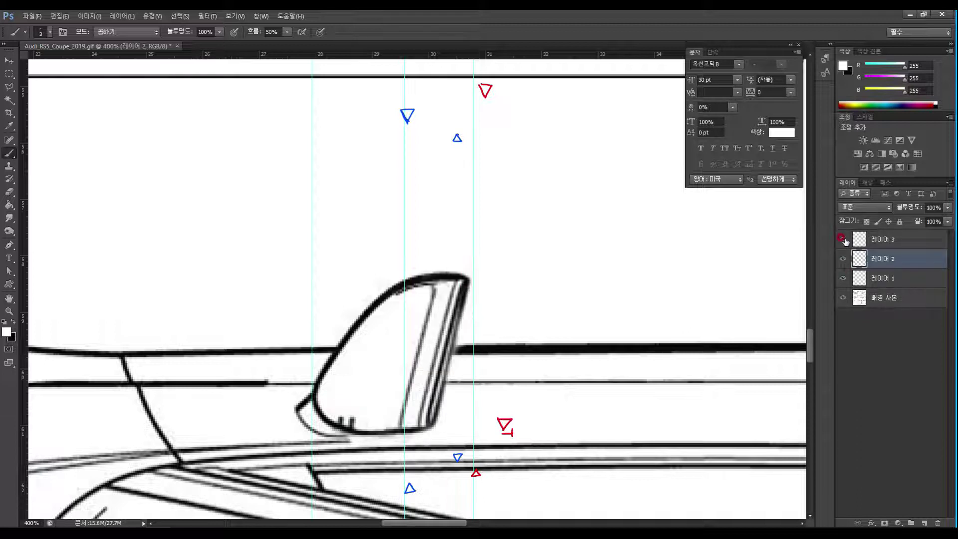
left_click(893, 240)
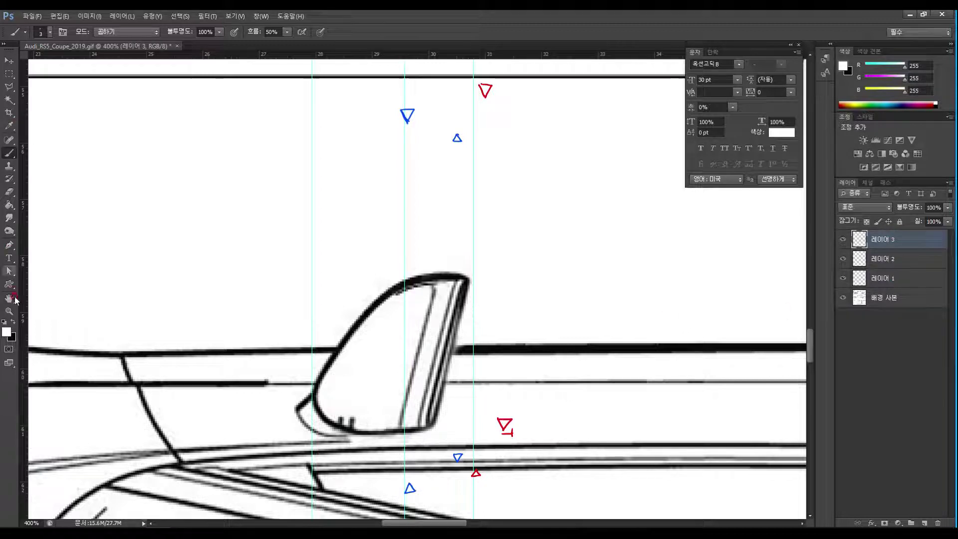
Step: Paint a third short black tick along the mirror's lower edge on 레이어 3 and compare the mirror with 레이어 1 and 레이어 2 hidden and shown
key("x")
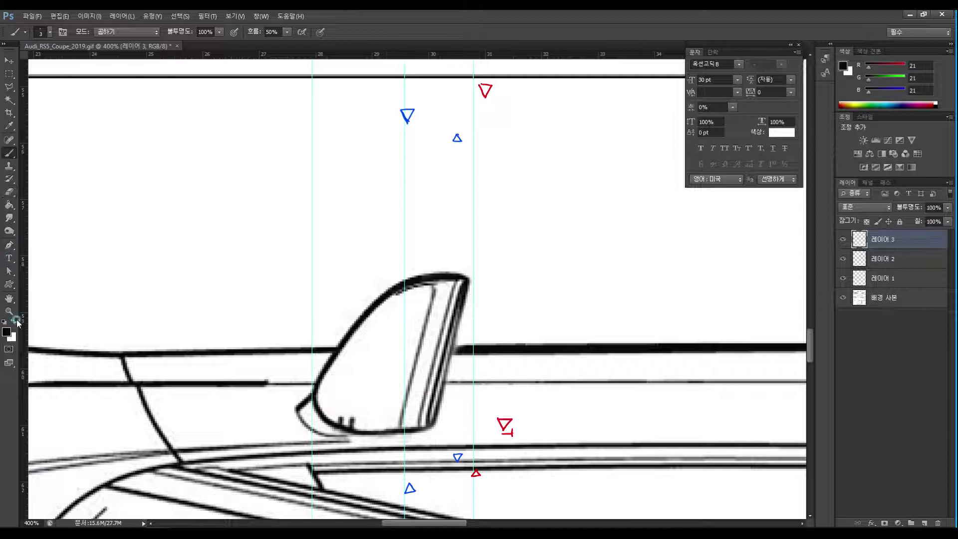
left_click_drag(363, 418, 363, 428)
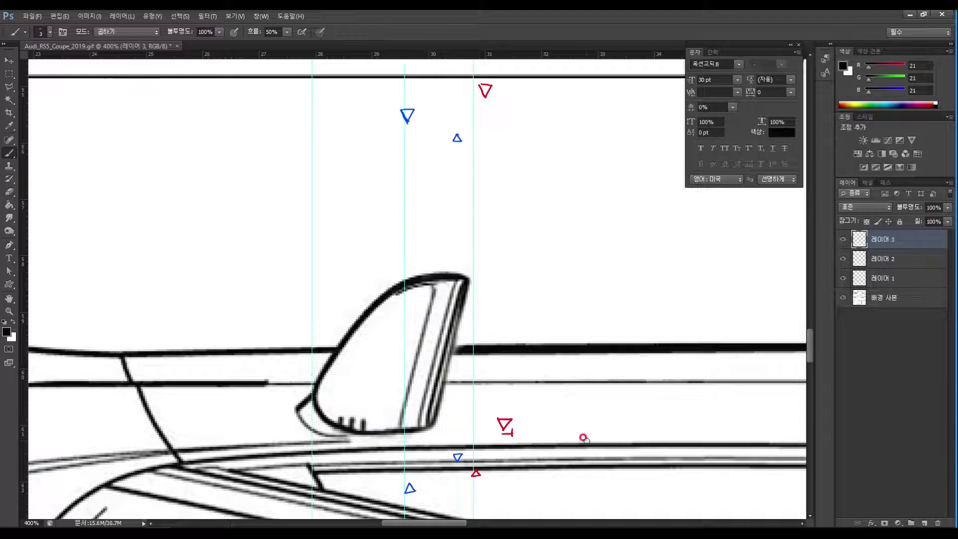
left_click(842, 278)
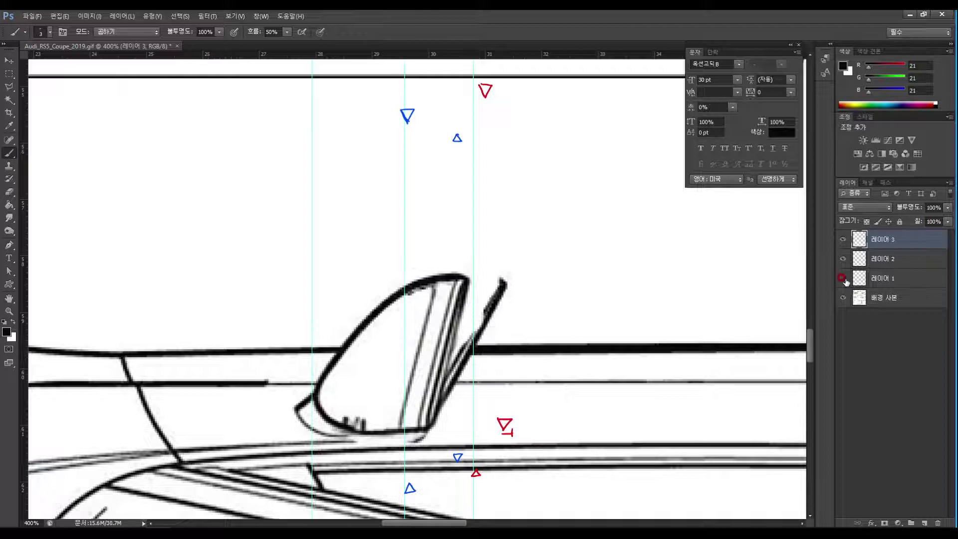
left_click(841, 265)
left_click(841, 278)
left_click(842, 280)
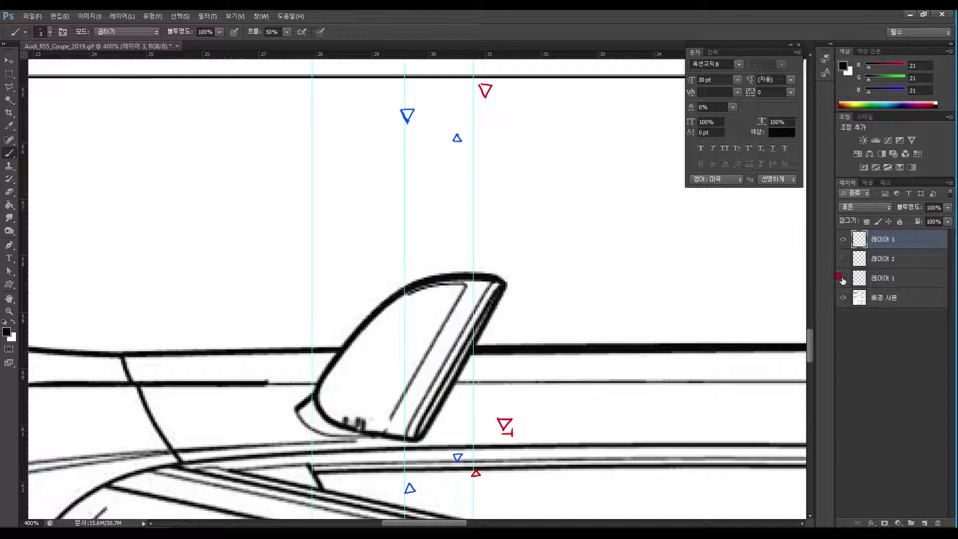
left_click(842, 270)
left_click(843, 258)
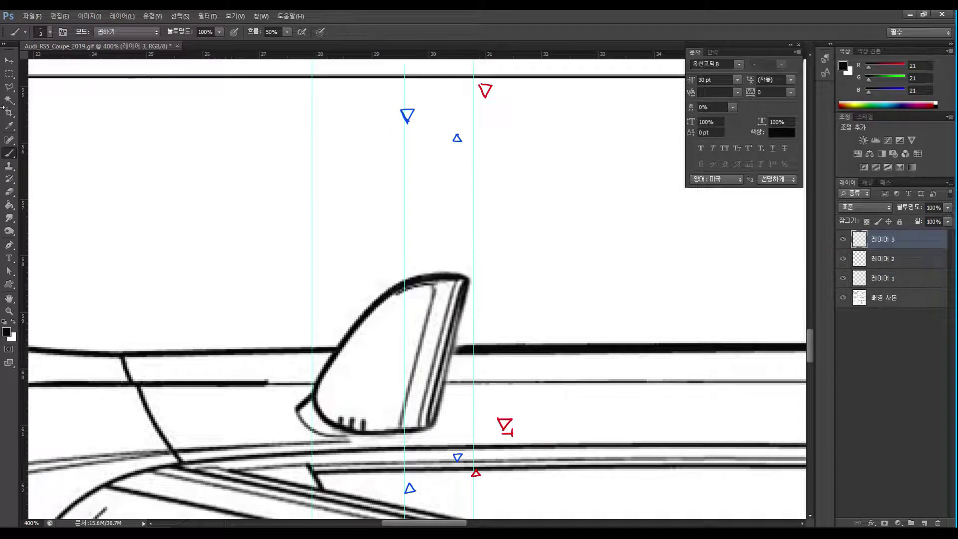
Step: Compare the side and top views by moving a mirror guide to the door's rear edge, then the rear window's upper edge at about 53.8 cm
double_click(9, 312)
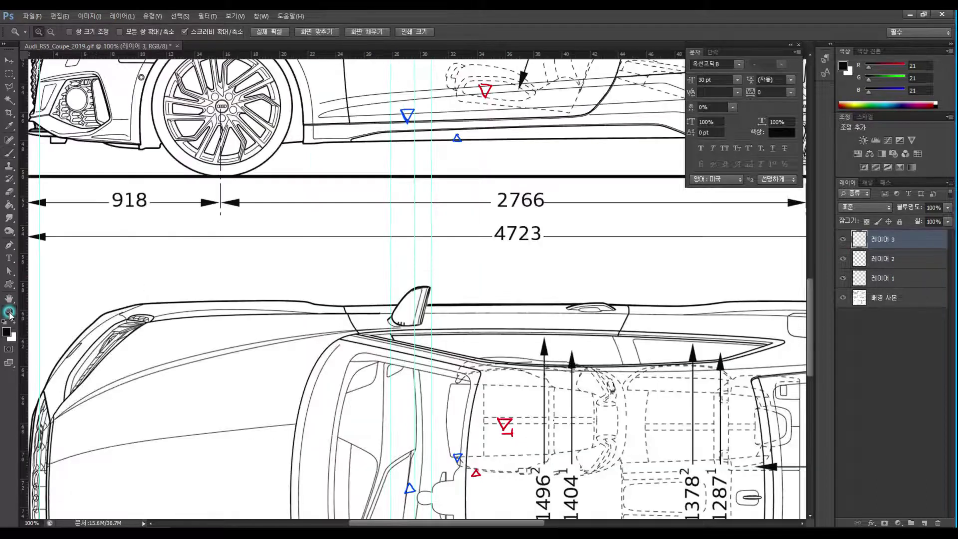
left_click_drag(419, 121, 413, 289)
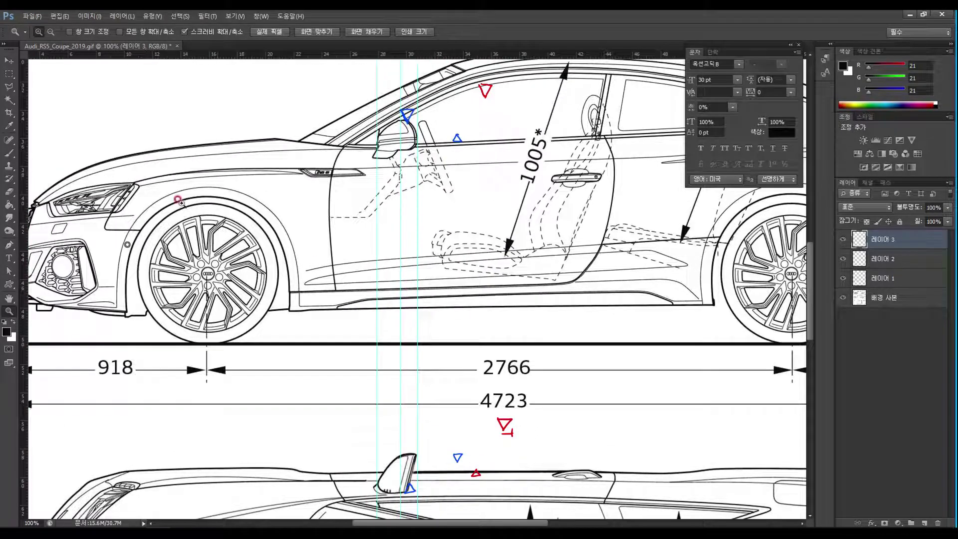
left_click(9, 60)
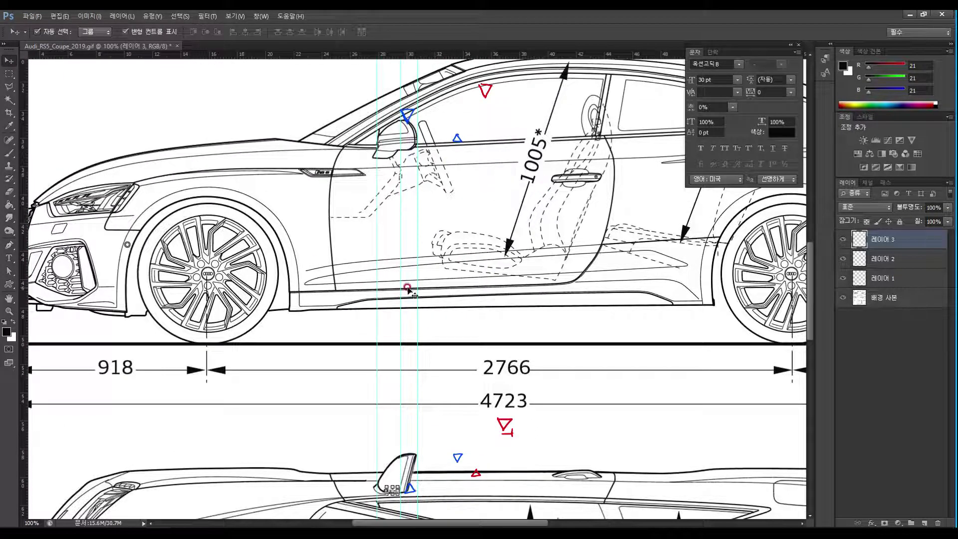
left_click(9, 310)
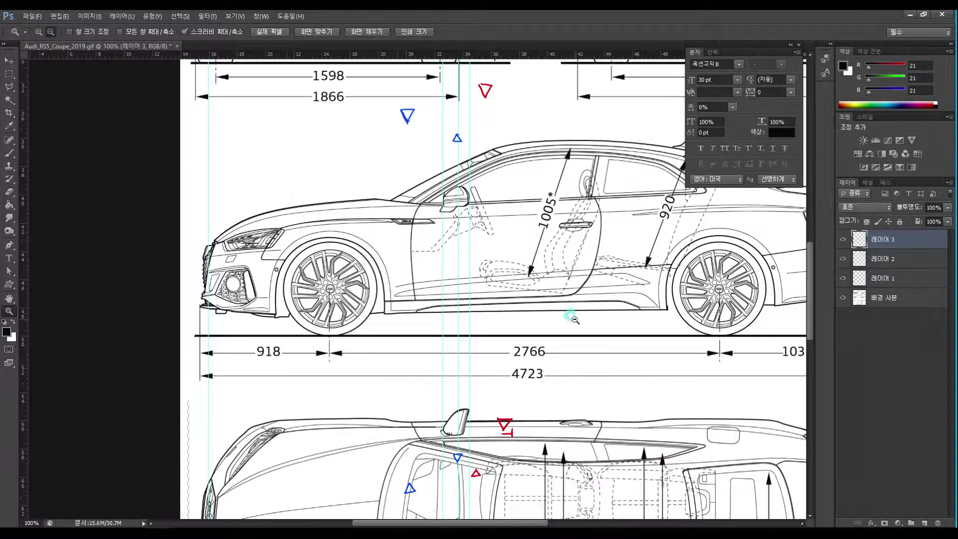
left_click(569, 316, "alt")
left_click_drag(532, 330, 413, 310)
key("v")
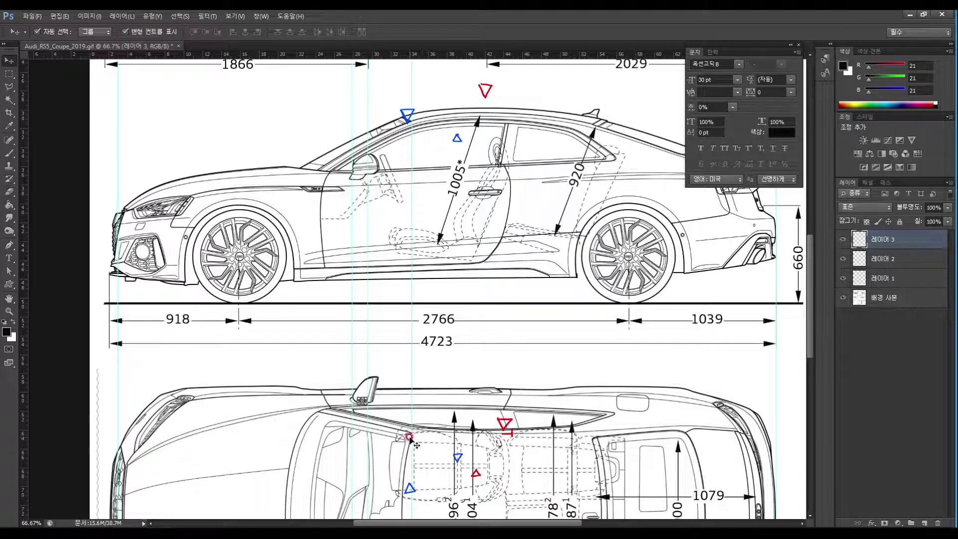
mouse_move(416, 437)
left_mouse_down()
mouse_move(413, 106)
mouse_move(413, 125)
mouse_move(511, 248)
mouse_move(492, 248)
mouse_move(377, 307)
mouse_move(470, 315)
left_mouse_up()
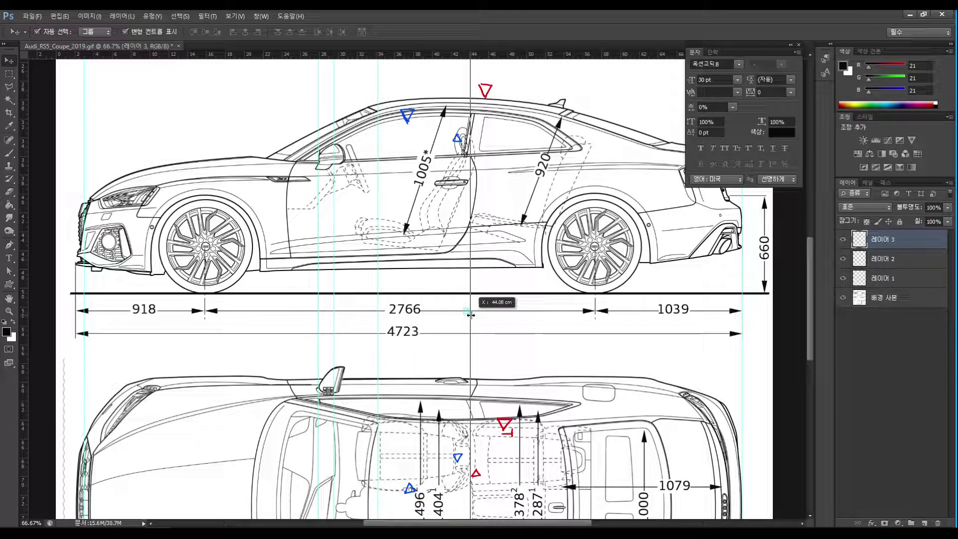
left_click_drag(471, 315, 560, 318)
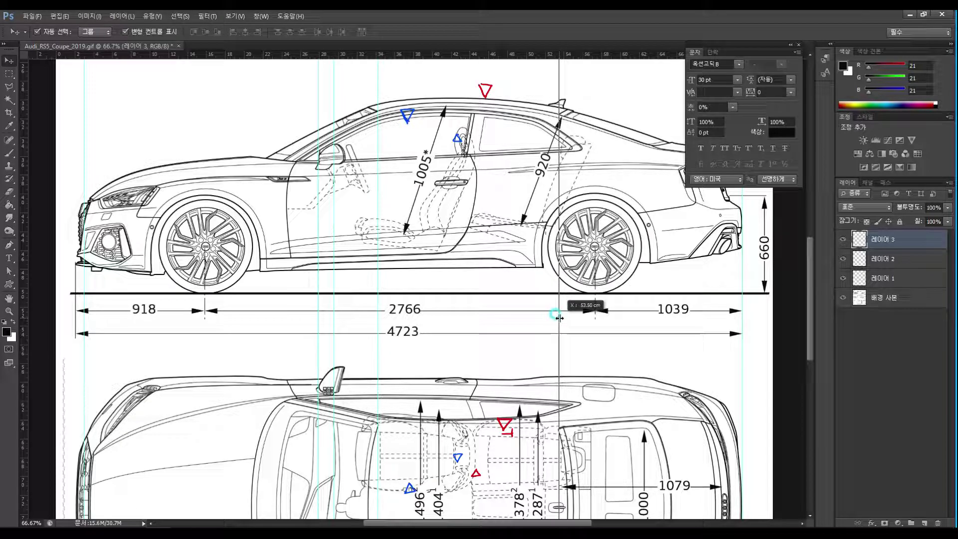
left_click_drag(559, 318, 559, 318)
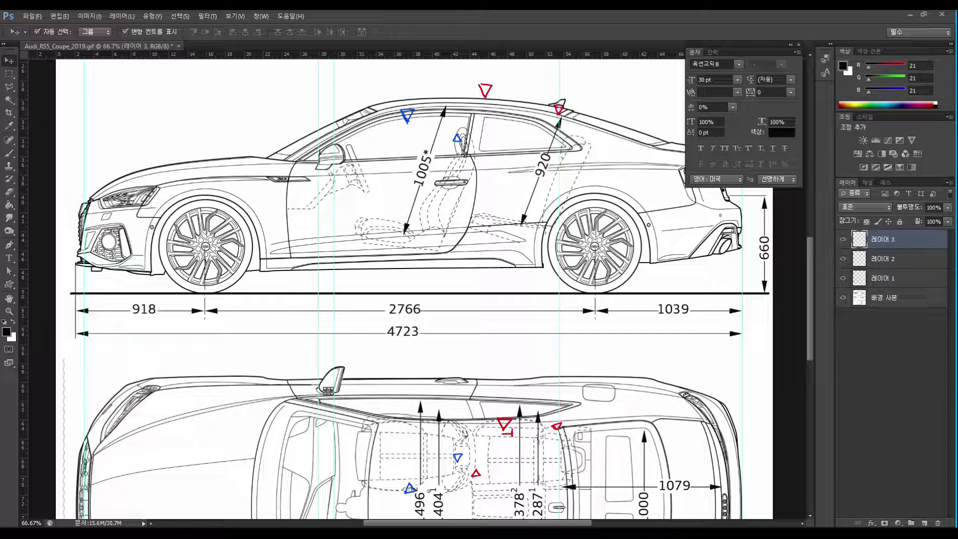
Step: Move the same guide to the rear window's lower edge, at about 65.3 cm, to compare the side and top views
left_click(288, 245)
left_click_drag(514, 293, 348, 278)
left_click(161, 139)
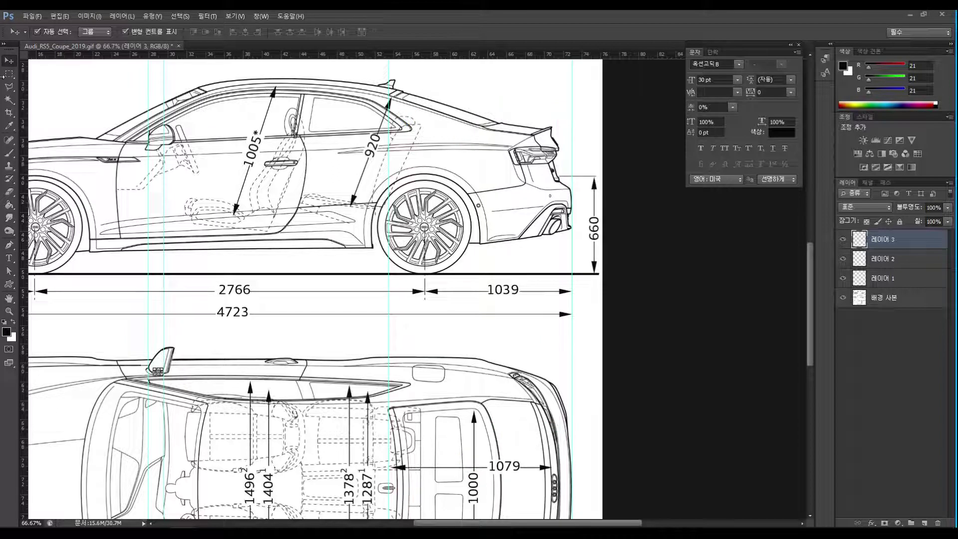
left_click_drag(387, 256, 499, 256)
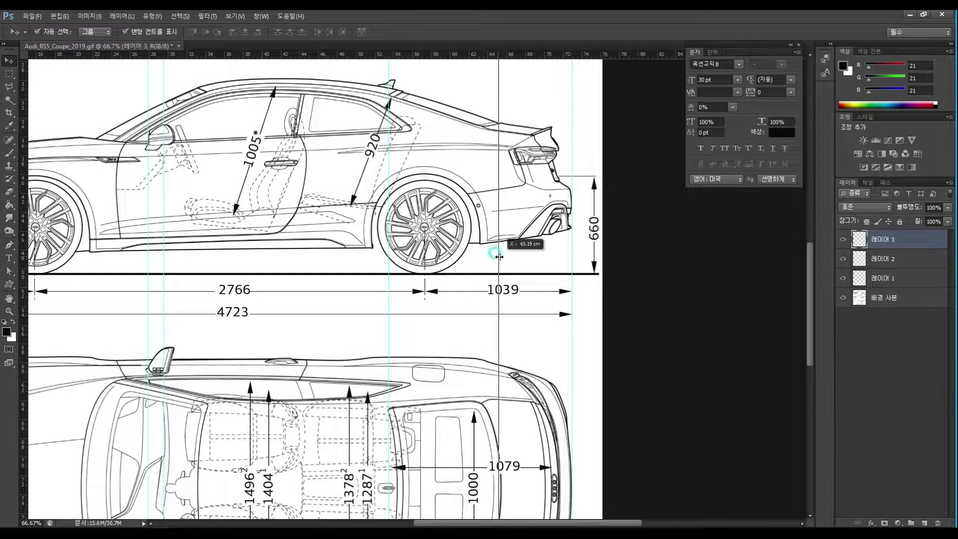
left_click_drag(499, 256, 503, 256)
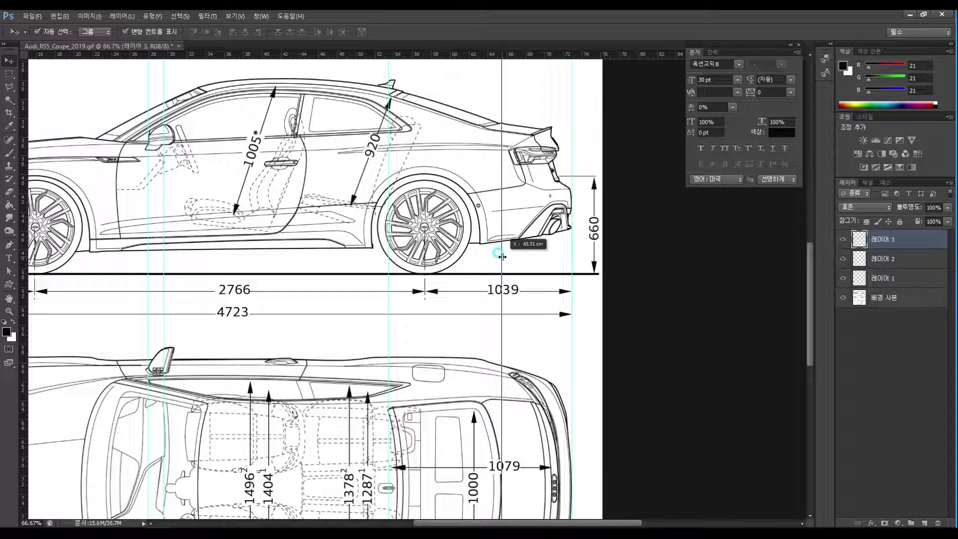
left_click_drag(502, 256, 500, 258)
left_click_drag(438, 305, 413, 280)
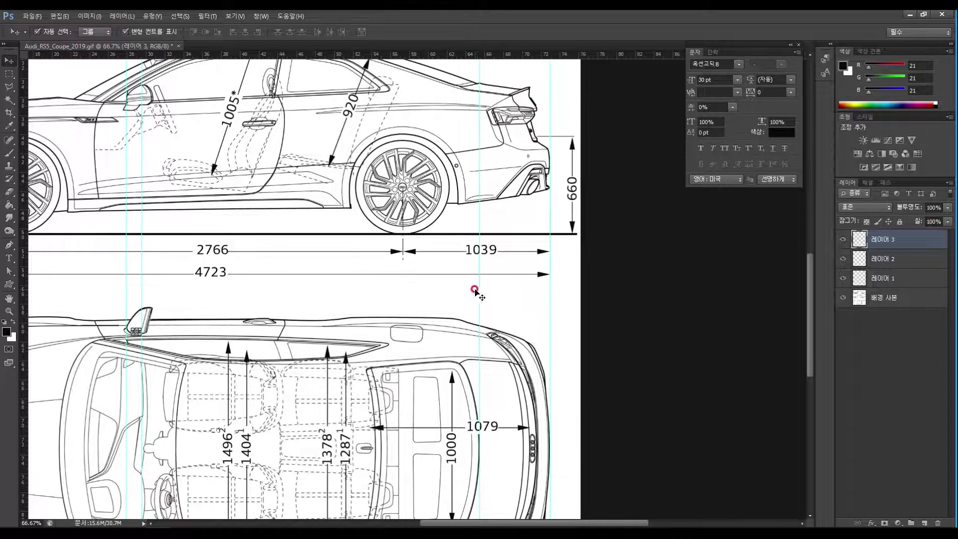
Step: Move the guide to the rear spoiler's trailing edge, at about 71.6 cm, to check it against the top view
left_click_drag(478, 288, 531, 287)
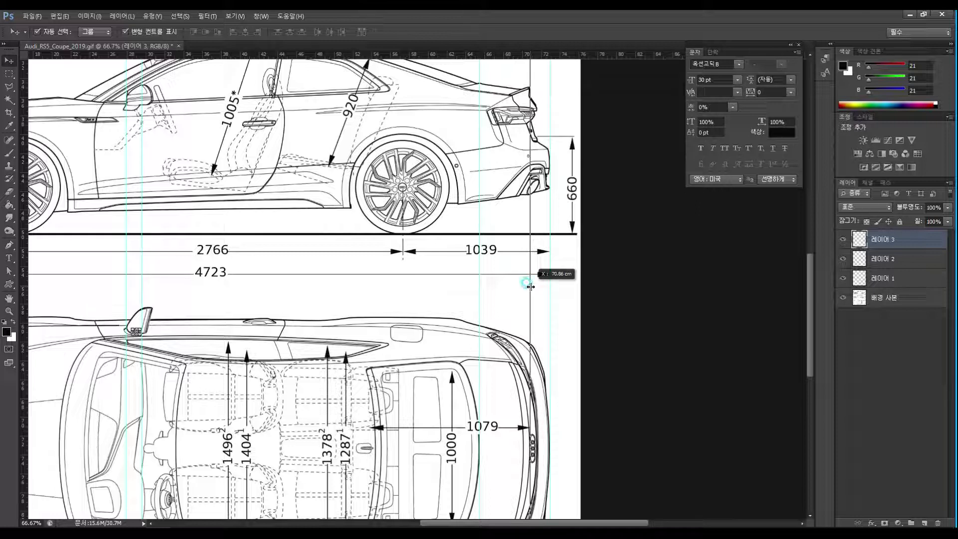
left_click_drag(531, 287, 538, 288)
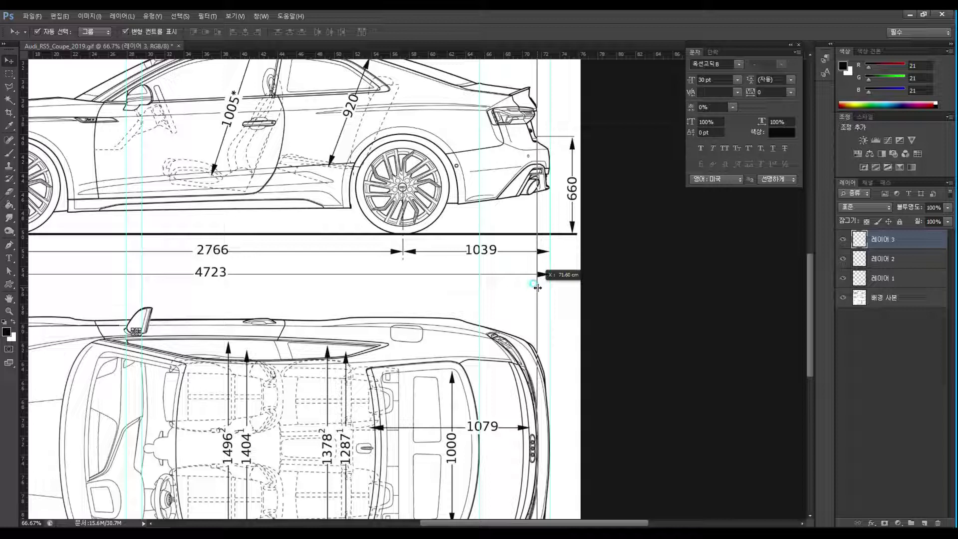
left_click_drag(538, 288, 537, 290)
Step: Examine the alignment of the front, rear and side views, and fit the whole blueprint in view
left_click_drag(353, 310, 428, 225)
mouse_move(357, 278)
left_mouse_down()
mouse_move(440, 294)
mouse_move(436, 462)
left_mouse_up()
mouse_move(417, 285)
left_mouse_down()
mouse_move(434, 240)
mouse_move(426, 323)
mouse_move(436, 248)
mouse_move(507, 223)
left_mouse_up()
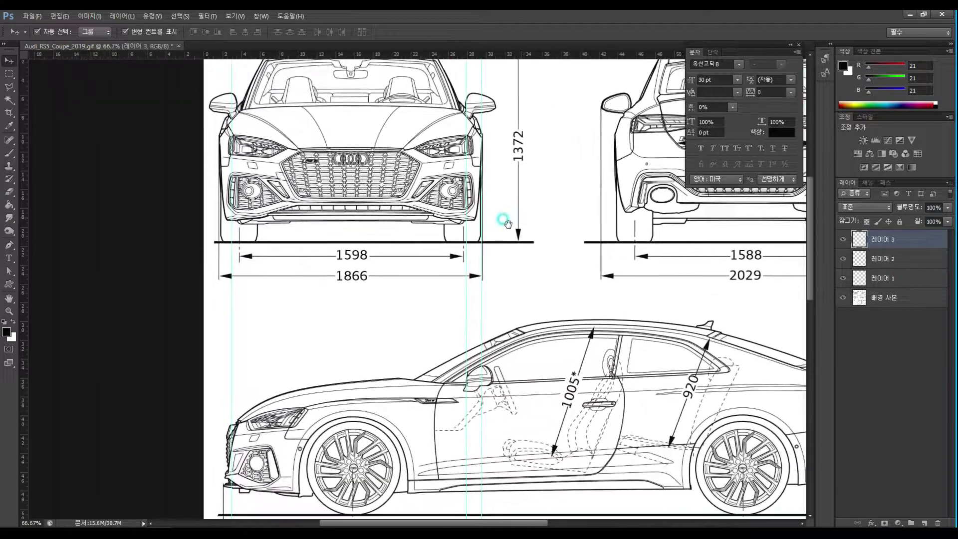
left_click(475, 331)
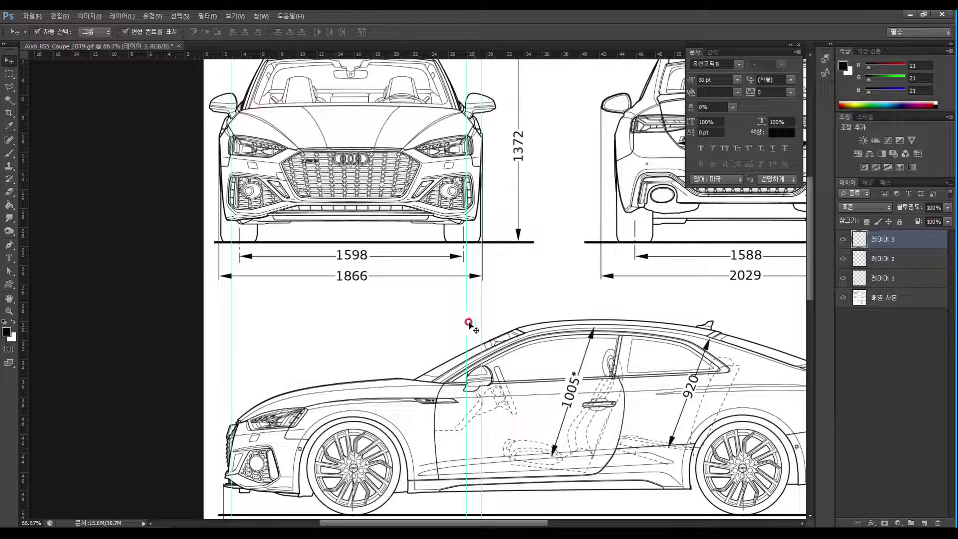
left_click(372, 163)
left_click(326, 435)
left_click_drag(391, 187, 380, 265)
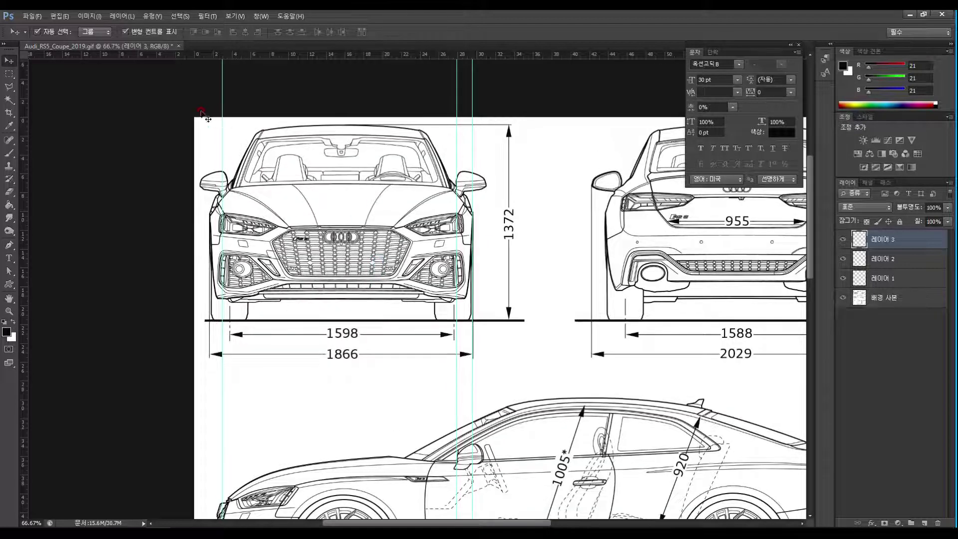
double_click(9, 311)
double_click(9, 298)
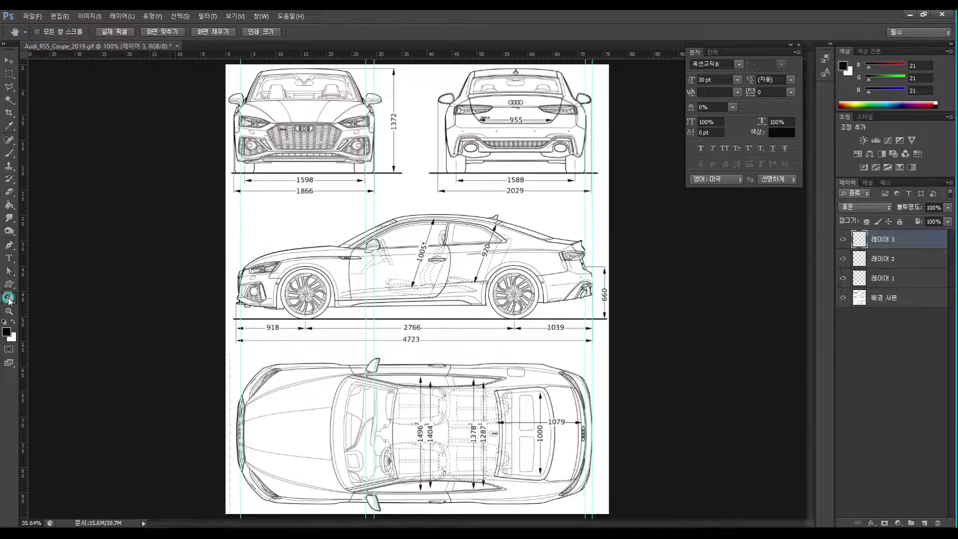
left_click(106, 31)
Step: Widen the canvas to 130 cm, anchored at the centre so that both sides extend equally
left_click(89, 16)
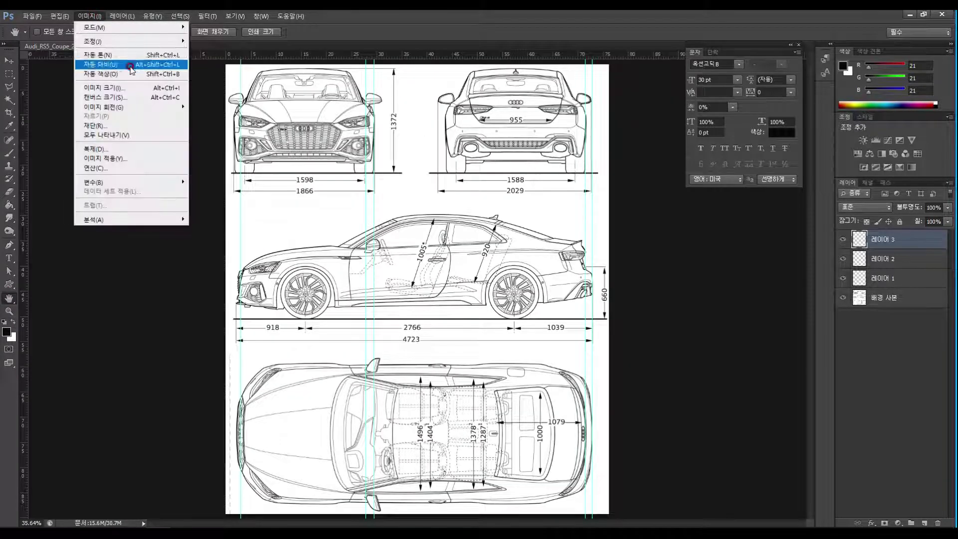
left_click(120, 97)
left_click(473, 246)
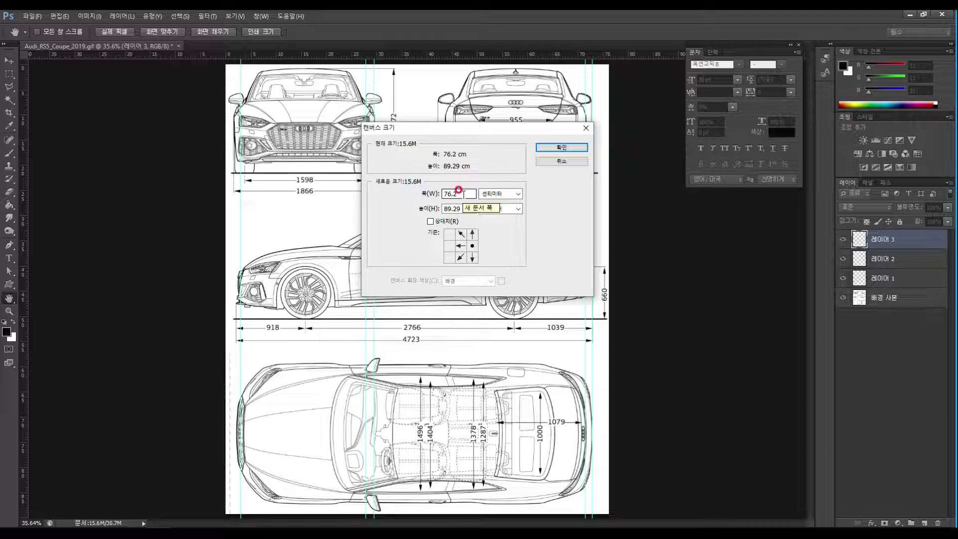
double_click(462, 194)
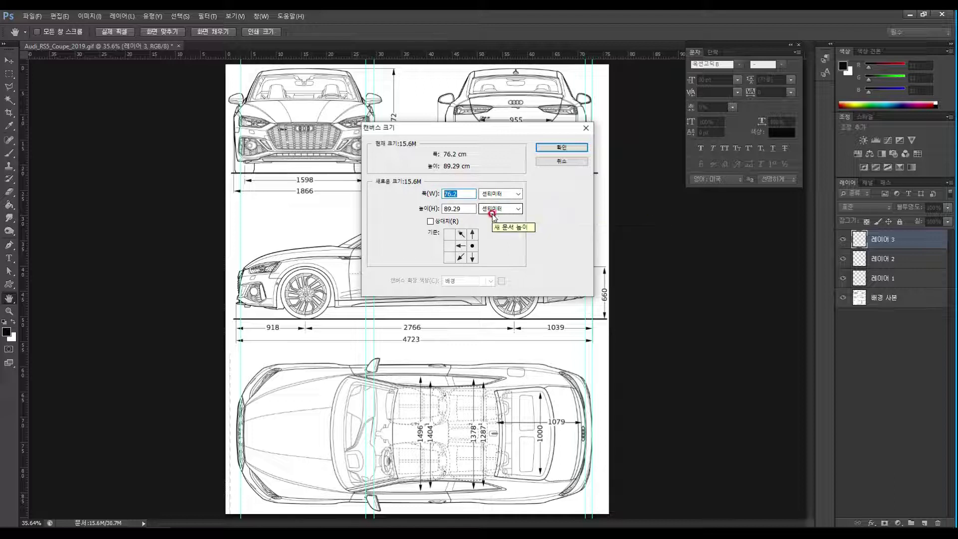
type("130")
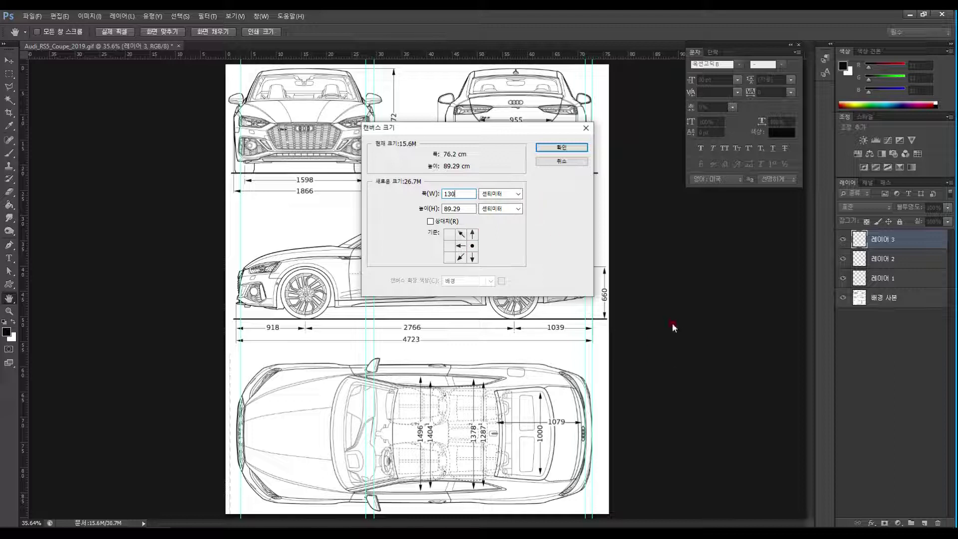
left_click(461, 246)
double_click(452, 194)
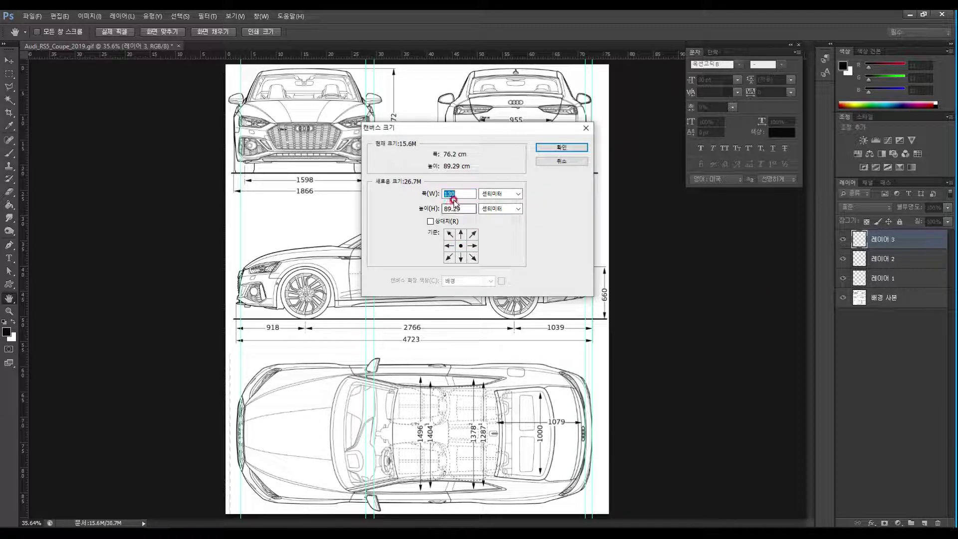
left_click(550, 149)
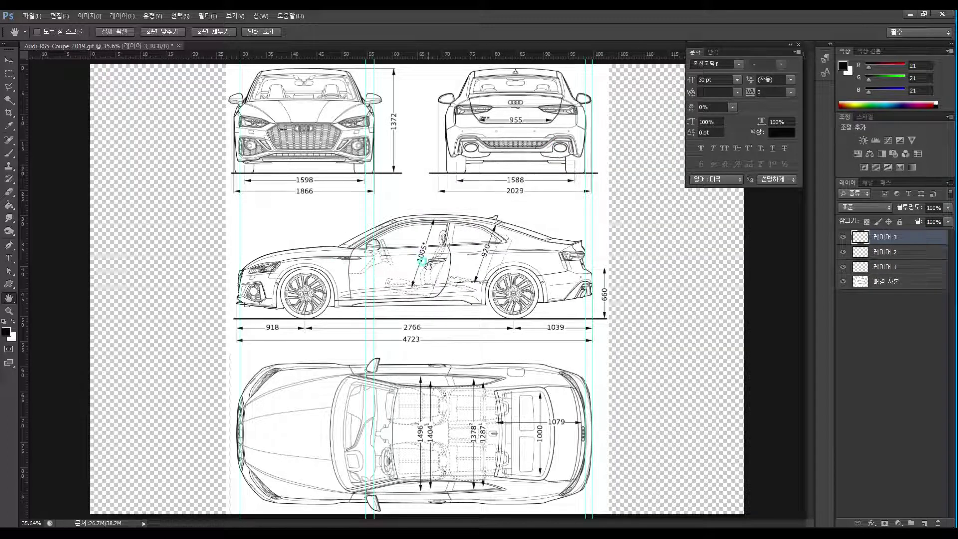
Step: Select the front view with its dimensions on 배경 사본 using a rectangular marquee, and try to move it
left_click(9, 74)
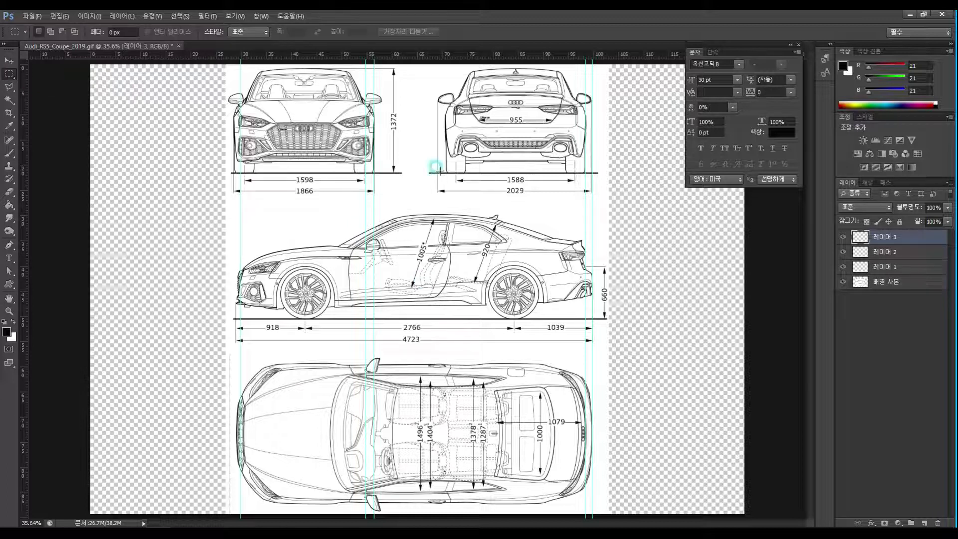
left_click(888, 282)
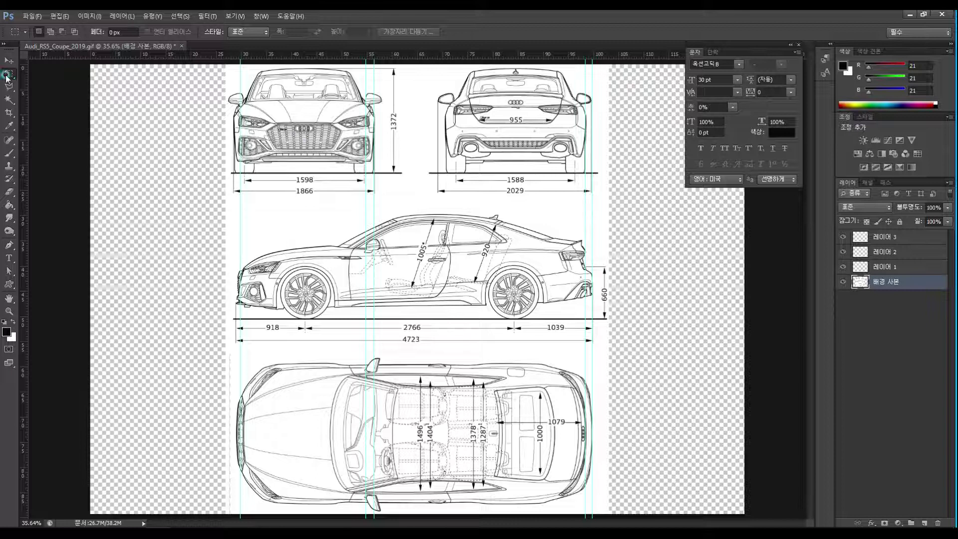
left_click_drag(193, 199, 410, 50)
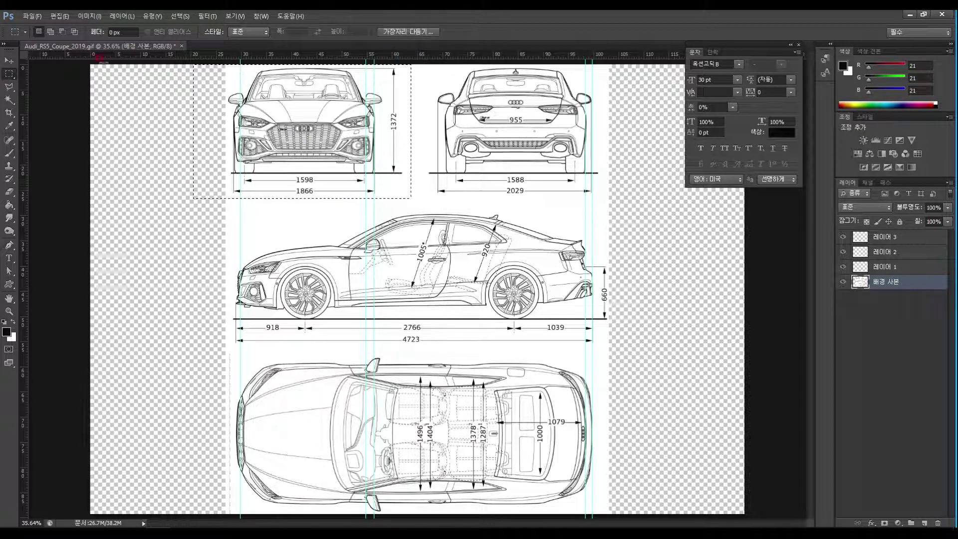
left_click(7, 61)
left_click_drag(340, 130, 287, 142)
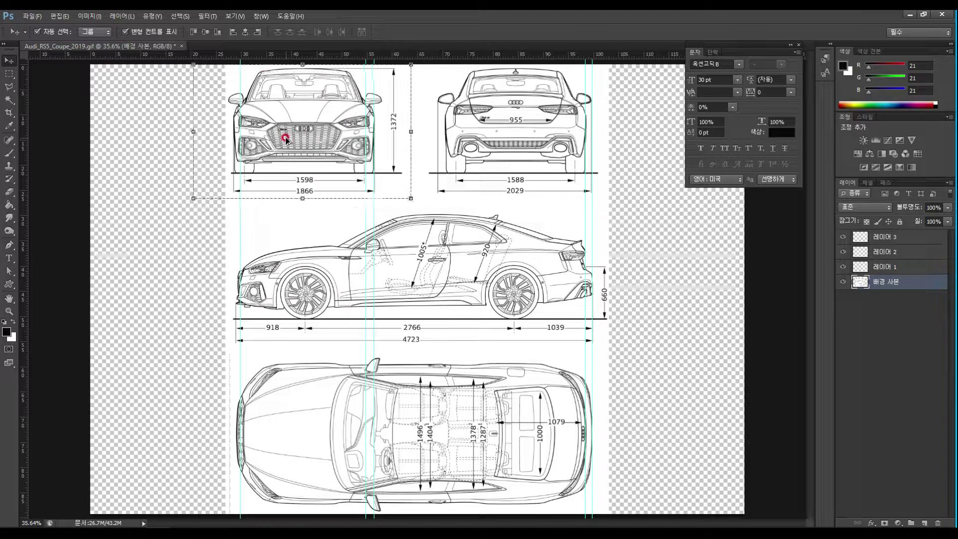
left_click(89, 16)
left_click(59, 16)
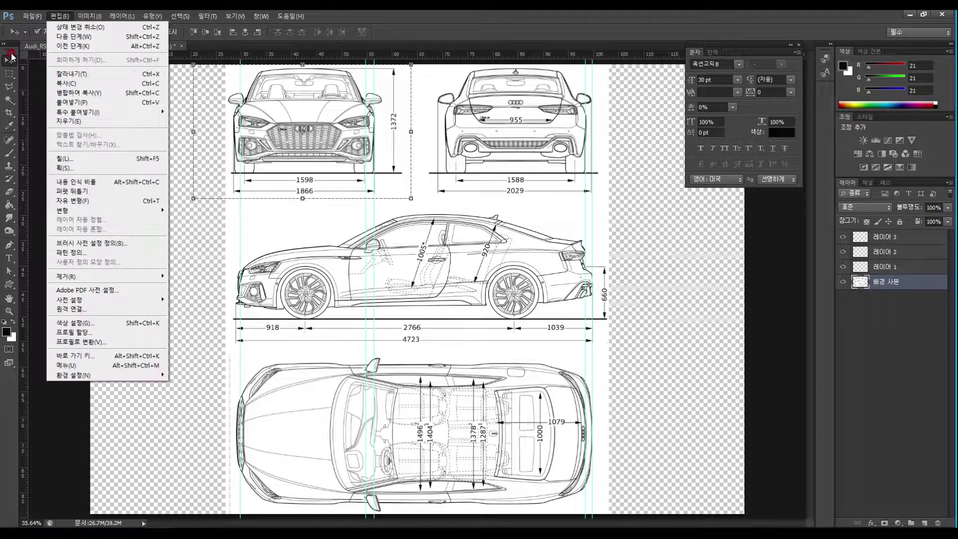
left_click(11, 56)
left_click(203, 273)
left_click(96, 16)
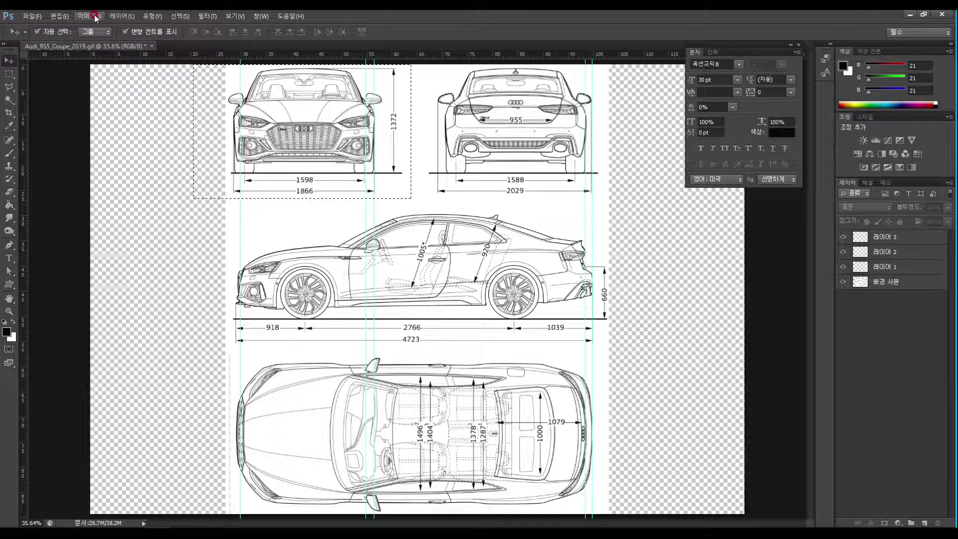
Step: Widen the canvas to 160 cm, keeping the height and the centre anchor
left_click(113, 94)
left_click(458, 194)
left_click(421, 195)
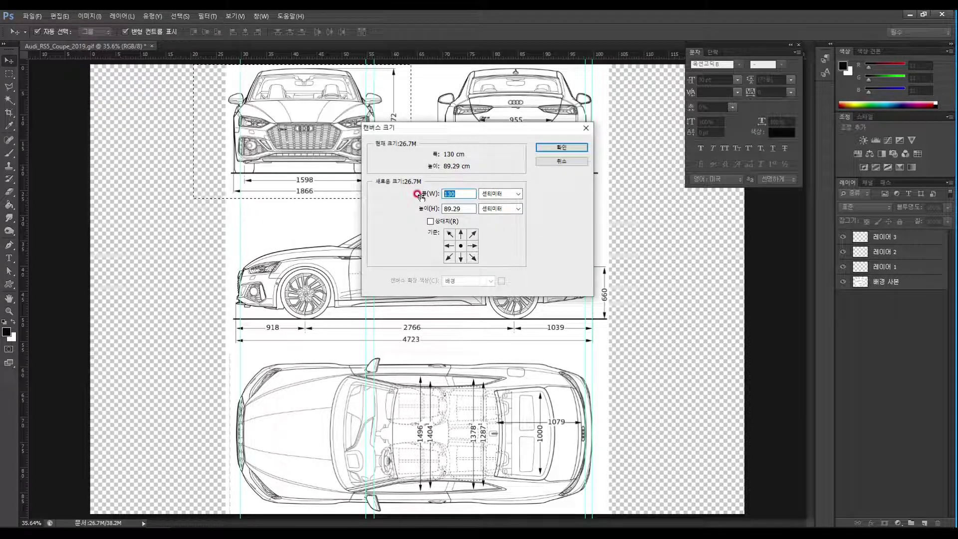
type("160")
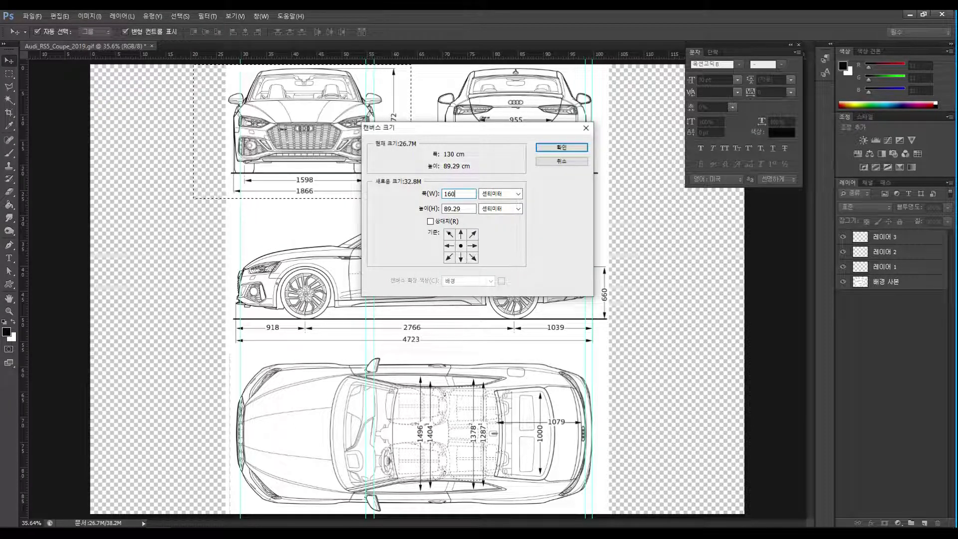
key("Return")
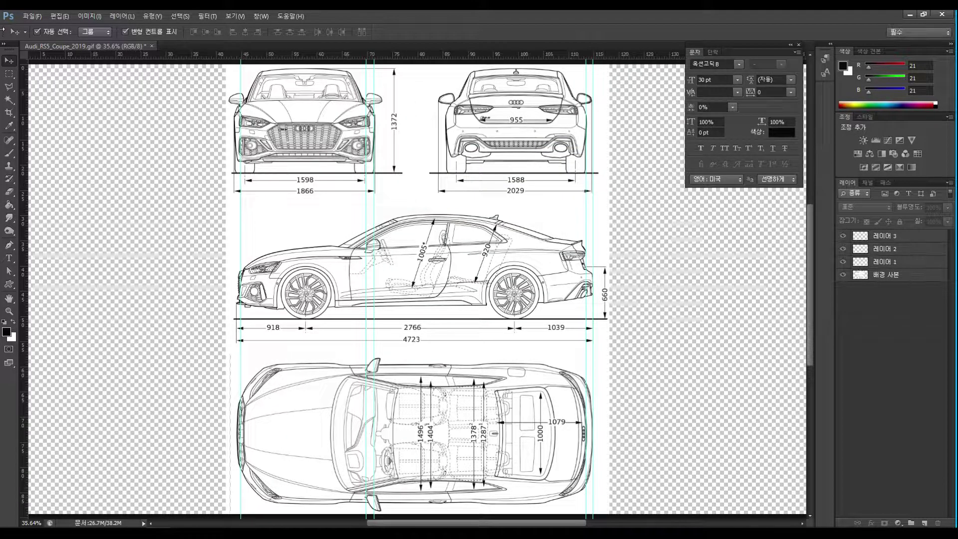
Step: Select the front view with its dimensions on 배경 사본 using a rectangular marquee, and move it in front of the side view's nose
left_click(9, 74)
left_click_drag(196, 202, 412, 304)
left_click_drag(359, 372, 388, 301)
left_click_drag(196, 212, 438, 367)
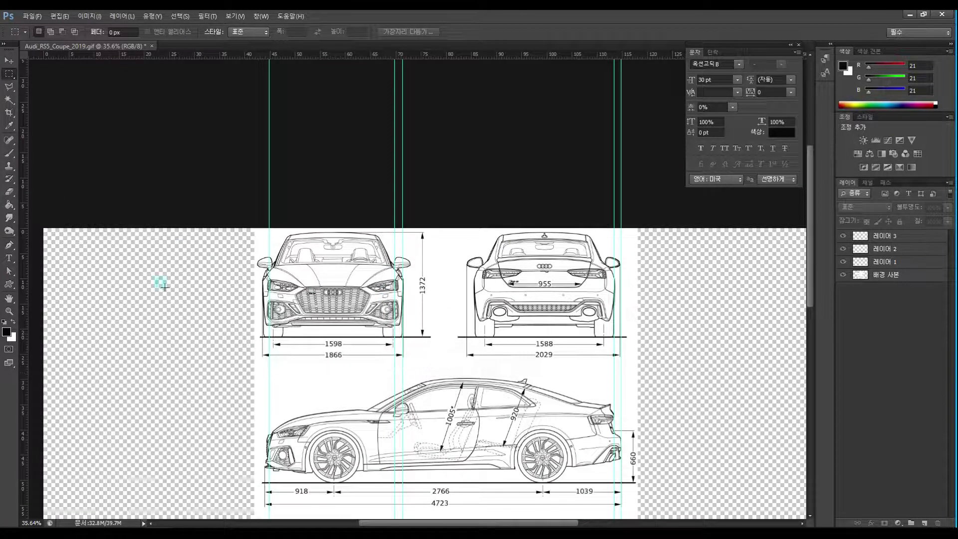
left_click(9, 60)
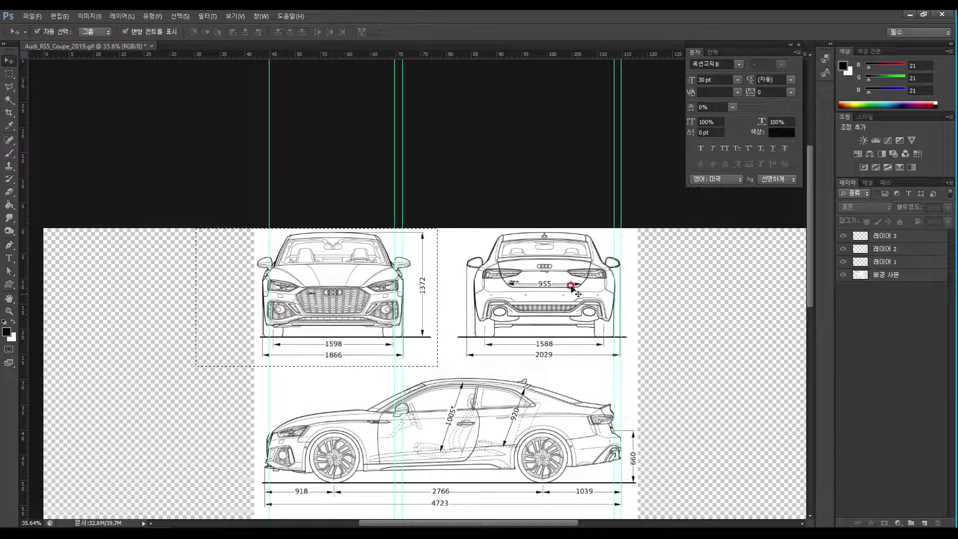
left_click(893, 274)
mouse_move(364, 293)
left_mouse_down()
mouse_move(220, 349)
mouse_move(233, 412)
mouse_move(328, 282)
mouse_move(289, 302)
mouse_move(292, 332)
left_mouse_up()
Step: Place a horizontal guide on the side view's ground line, align the front view's ground line to it, and deselect
mouse_move(284, 55)
left_mouse_down()
mouse_move(313, 275)
mouse_move(379, 353)
left_mouse_up()
left_click_drag(304, 332, 305, 335)
left_click(9, 311)
left_click(312, 372)
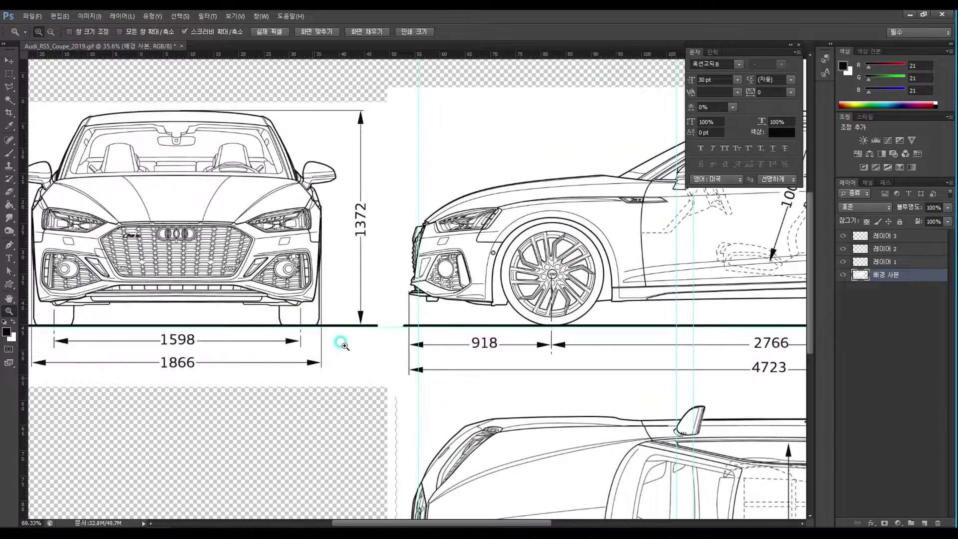
left_click(341, 343)
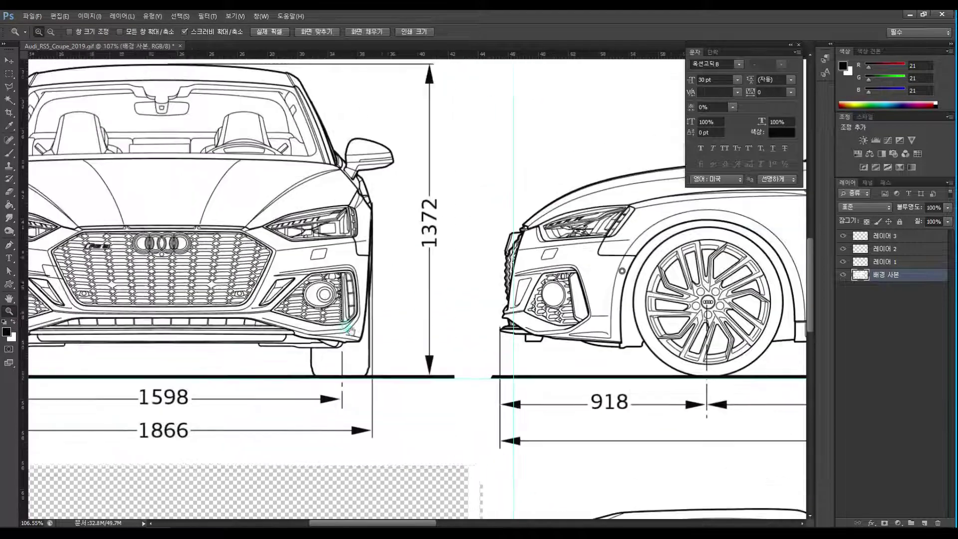
left_click_drag(351, 330, 454, 354)
left_click(10, 77)
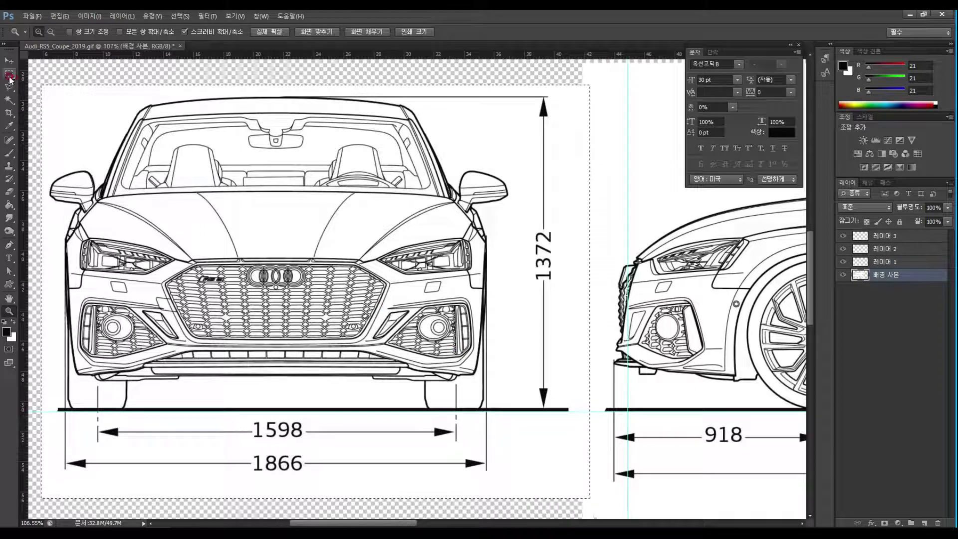
left_click(50, 67)
key("v")
left_click(393, 235)
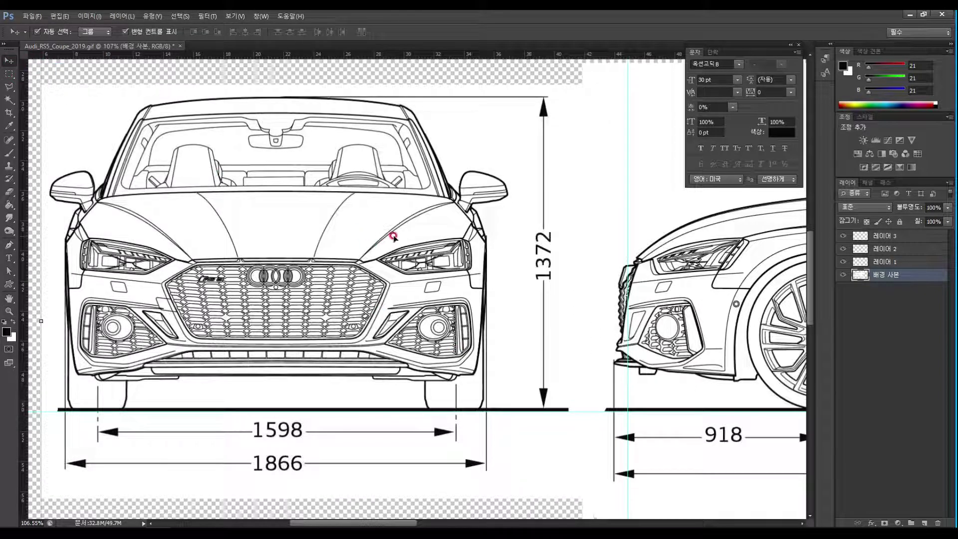
Step: Add a horizontal guide across the lower front bumper and adjust it to the grille's lower edge, comparing the front and side views
left_click_drag(535, 59, 574, 381)
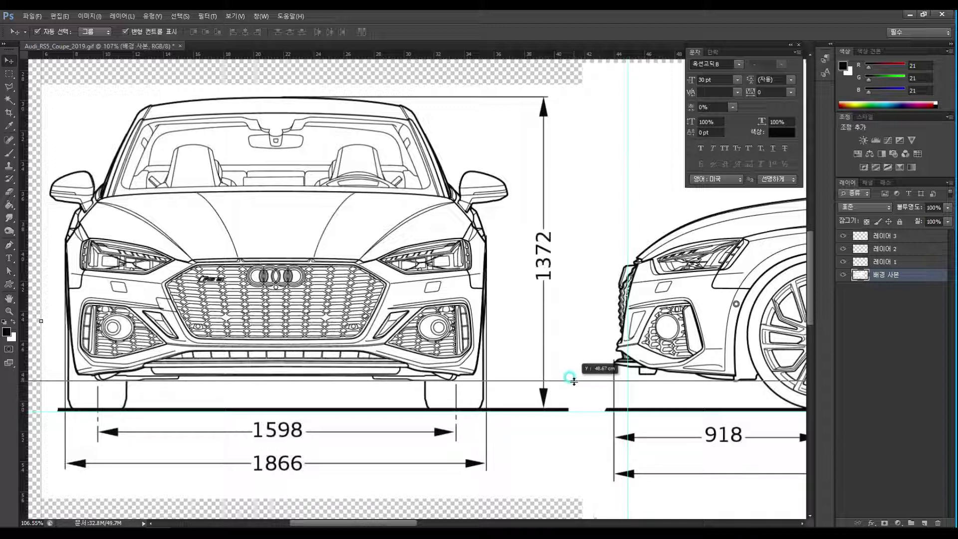
left_click_drag(574, 381, 578, 359)
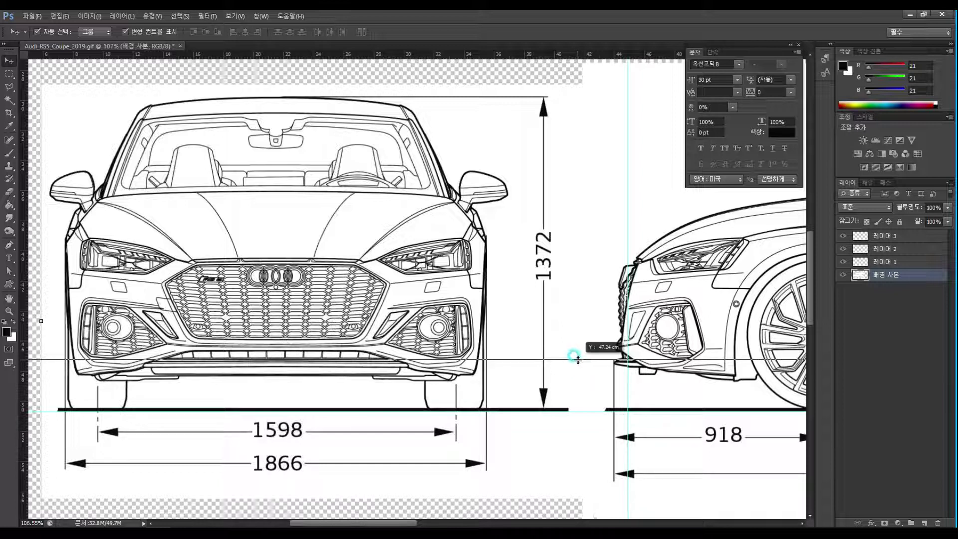
left_click_drag(578, 360, 583, 344)
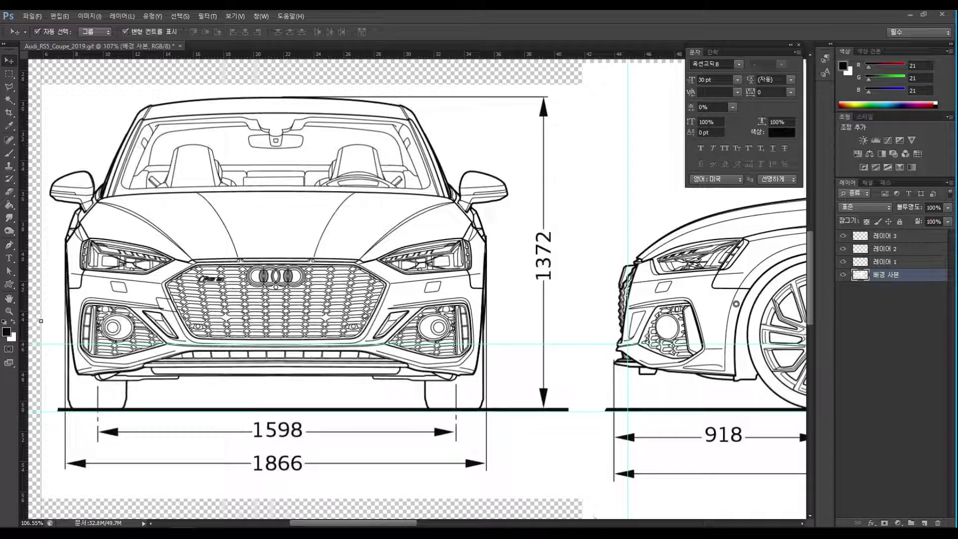
left_click_drag(273, 344, 261, 348)
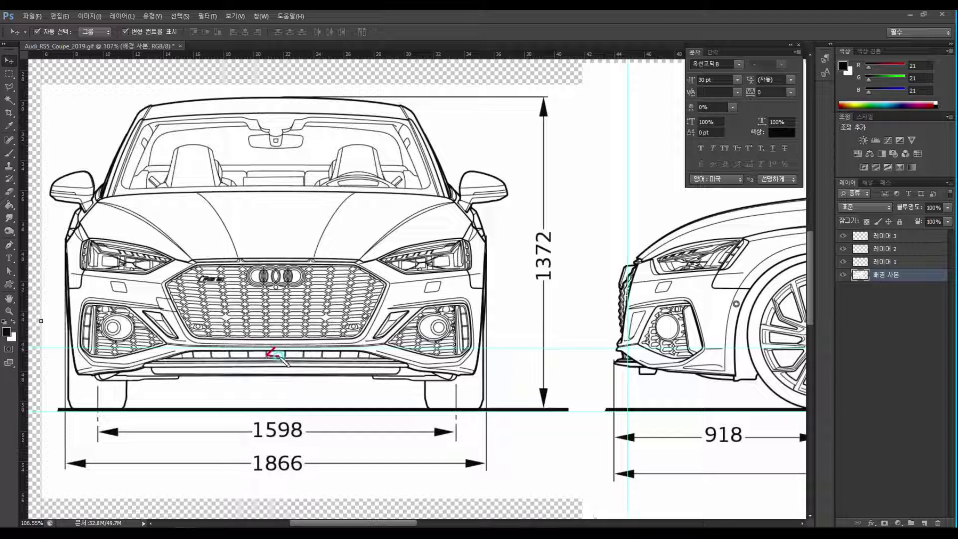
left_click(378, 341)
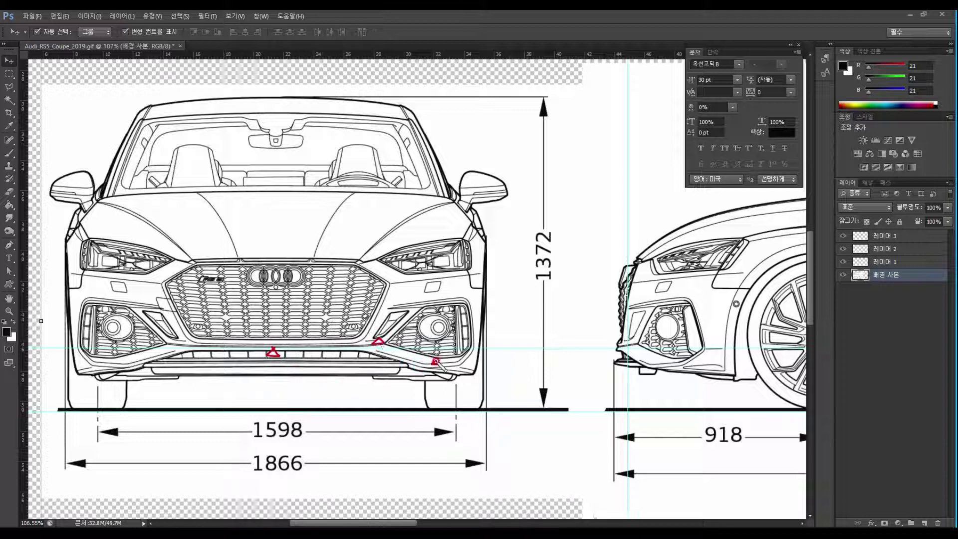
left_click(415, 370)
left_click(380, 370)
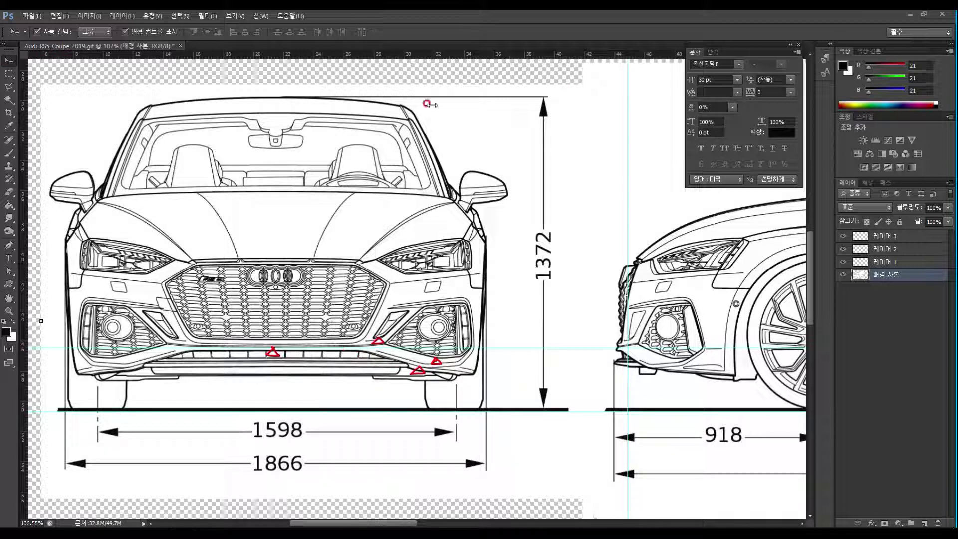
left_click(356, 455)
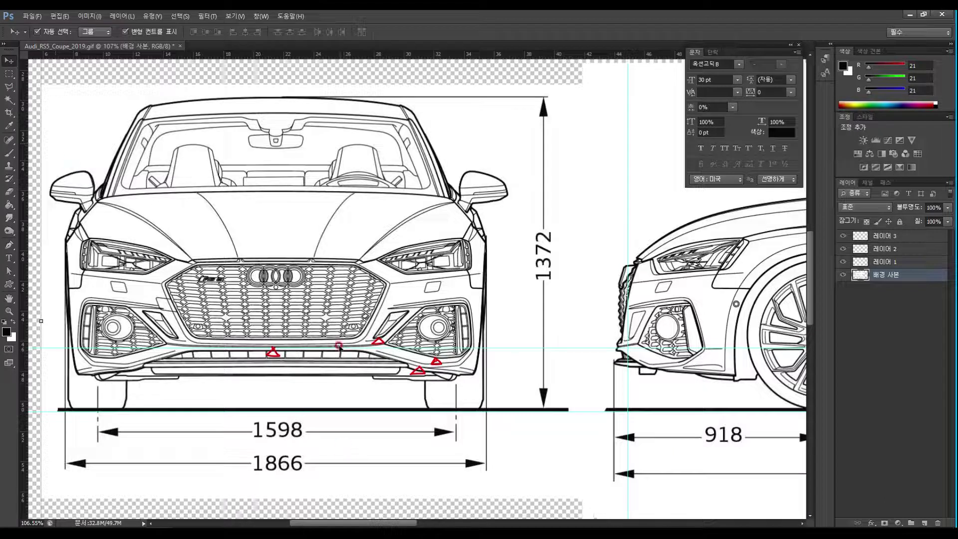
Step: Move the bumper guide up to the grille's top edge, and add another guide at the bonnet's rear edge, at about 36.45 cm
left_click_drag(340, 346, 374, 259)
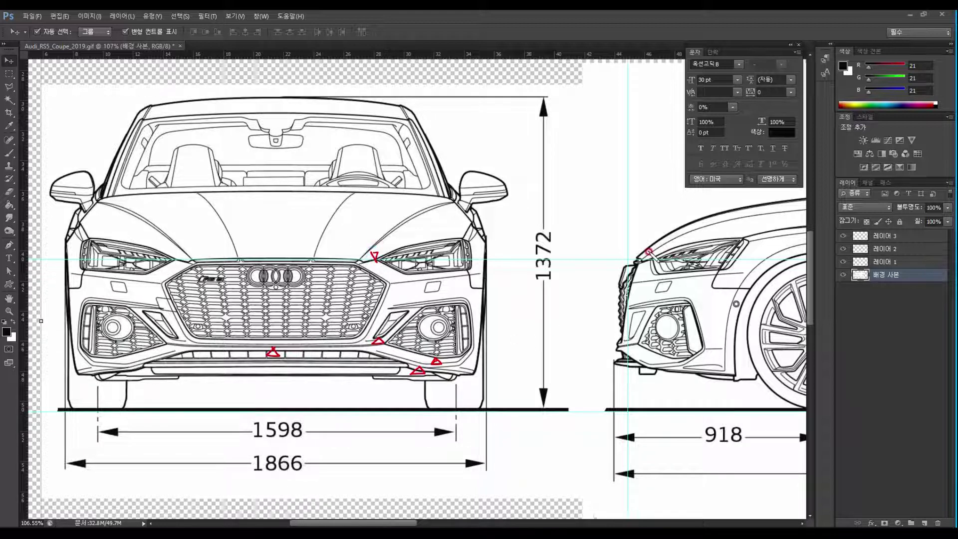
left_click(651, 254)
left_click_drag(293, 56, 587, 238)
left_click_drag(584, 238, 252, 265)
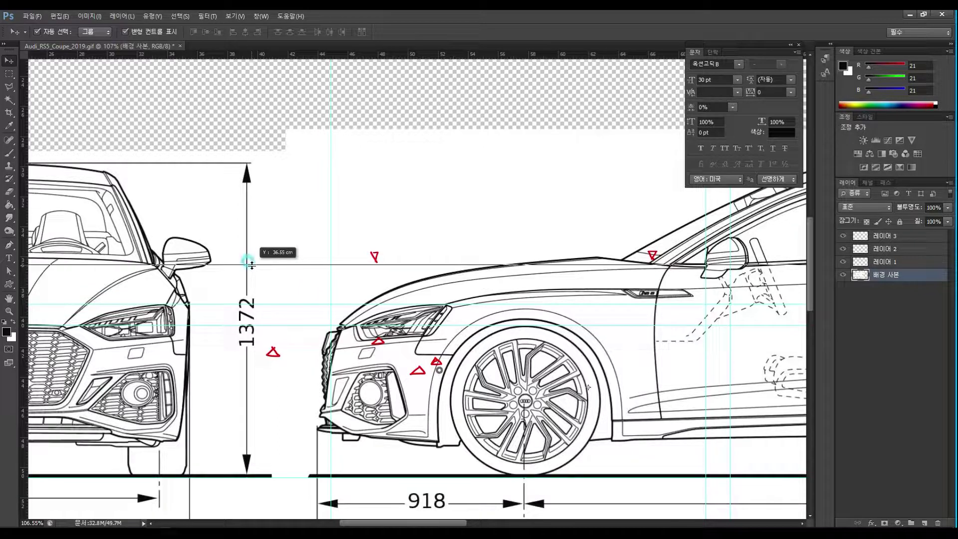
left_click_drag(252, 265, 253, 264)
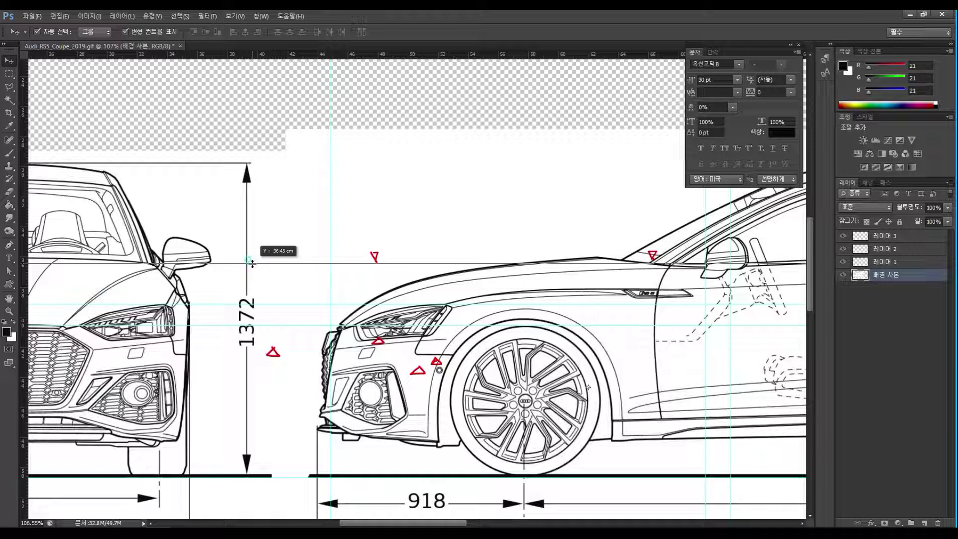
left_click_drag(252, 264, 253, 264)
scroll(225, 289, "up", 3)
scroll(225, 289, "left", 3)
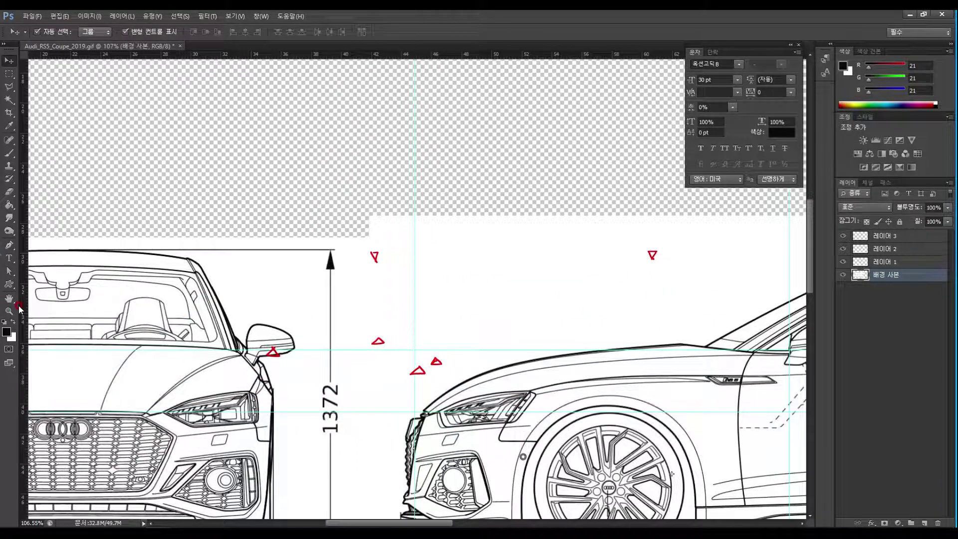
Step: Move the bonnet guide up to the front view's roofline to compare it with the side view's roof height
left_click(11, 311)
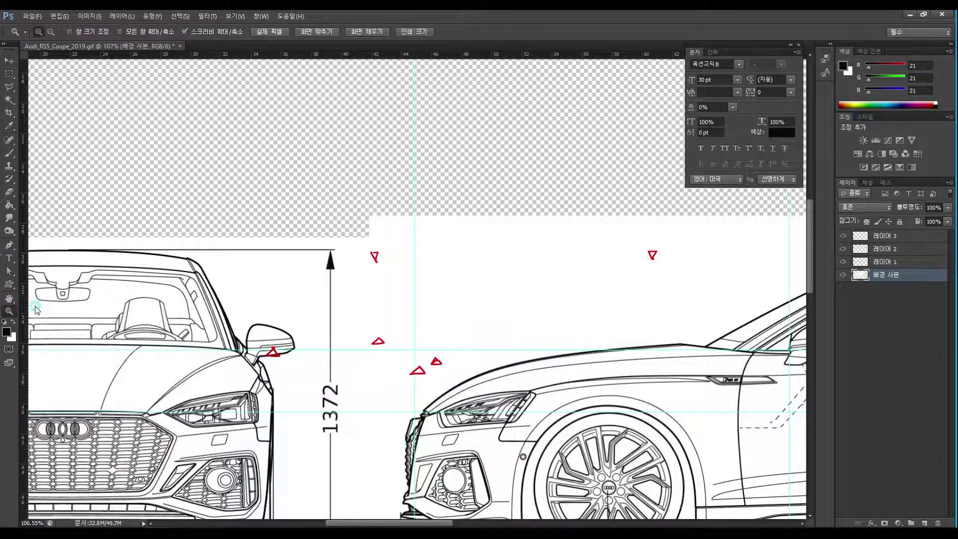
left_click(552, 247, "alt")
left_click(552, 248, "alt")
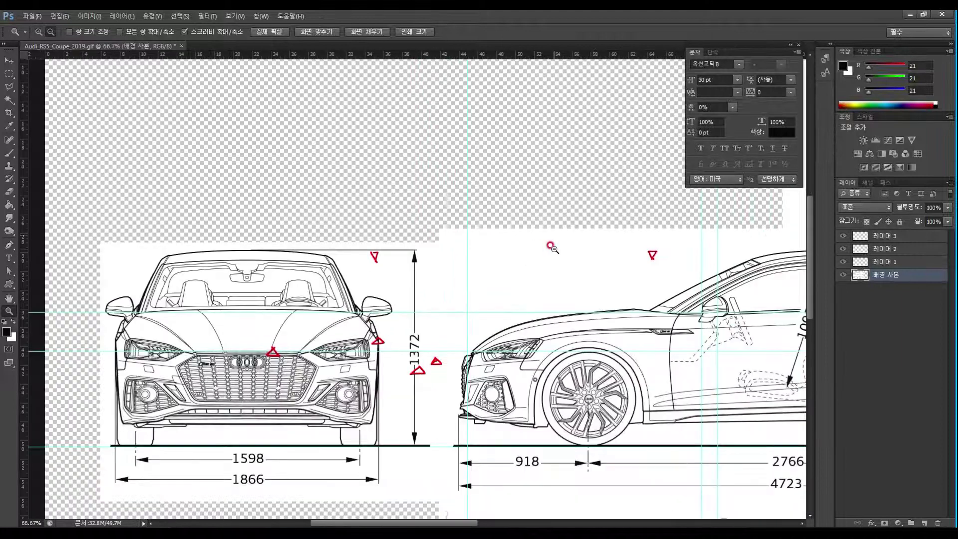
left_click(11, 59)
left_click_drag(273, 313, 322, 276)
left_click_drag(266, 350, 348, 269)
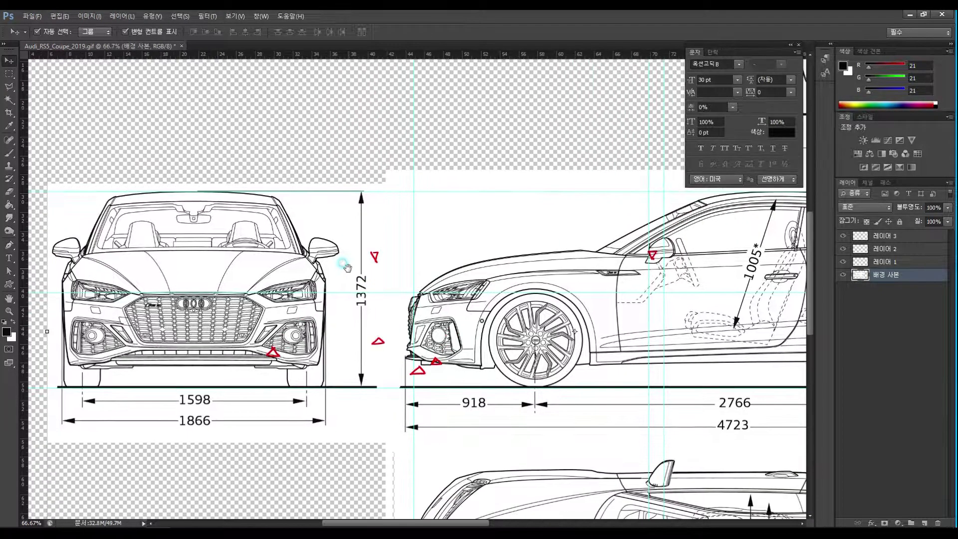
Step: Select the rear view with its dimensions using a rectangular marquee, move it behind the side view's tail on the ground guide, and deselect
left_click_drag(602, 305, 299, 324)
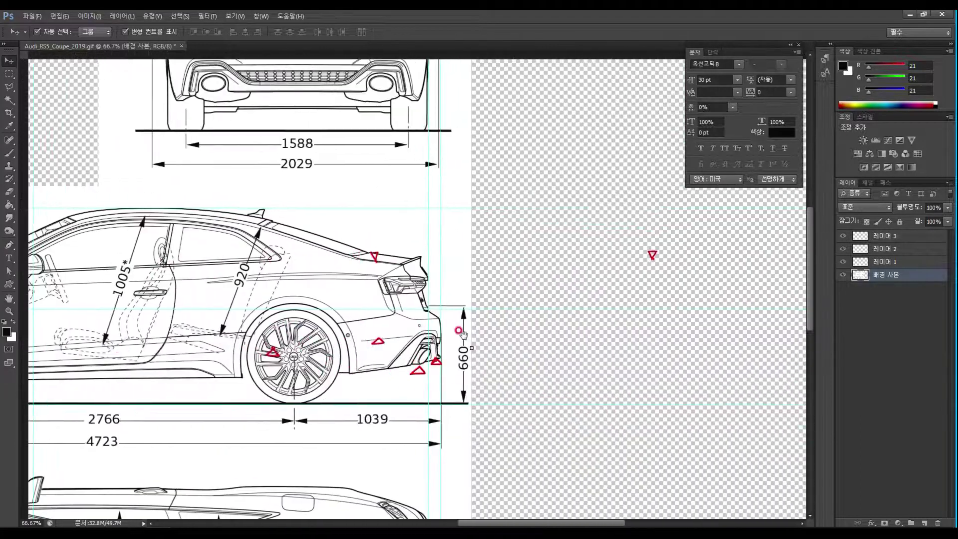
scroll(204, 183, "up", 5)
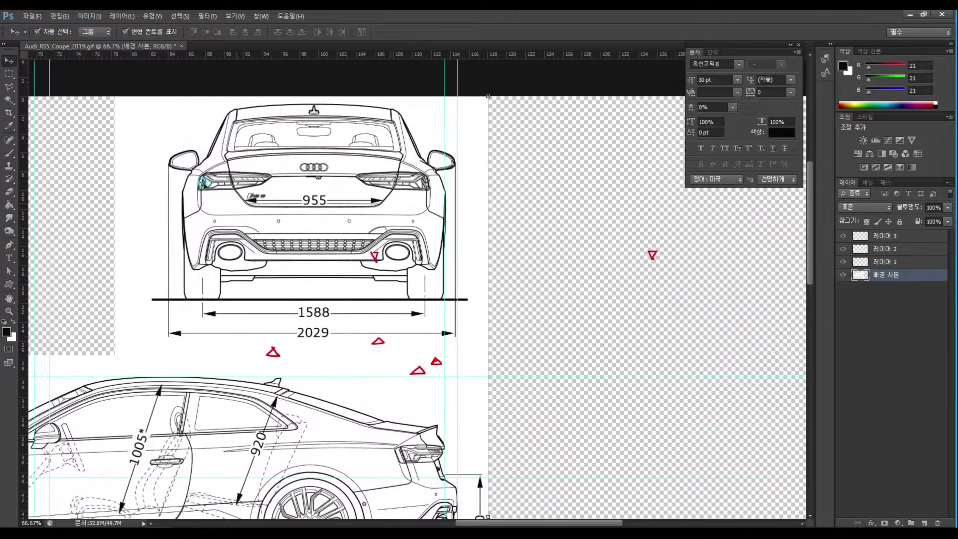
left_click(9, 74)
left_click_drag(104, 97, 539, 344)
left_click(9, 61)
left_click_drag(287, 209, 543, 305)
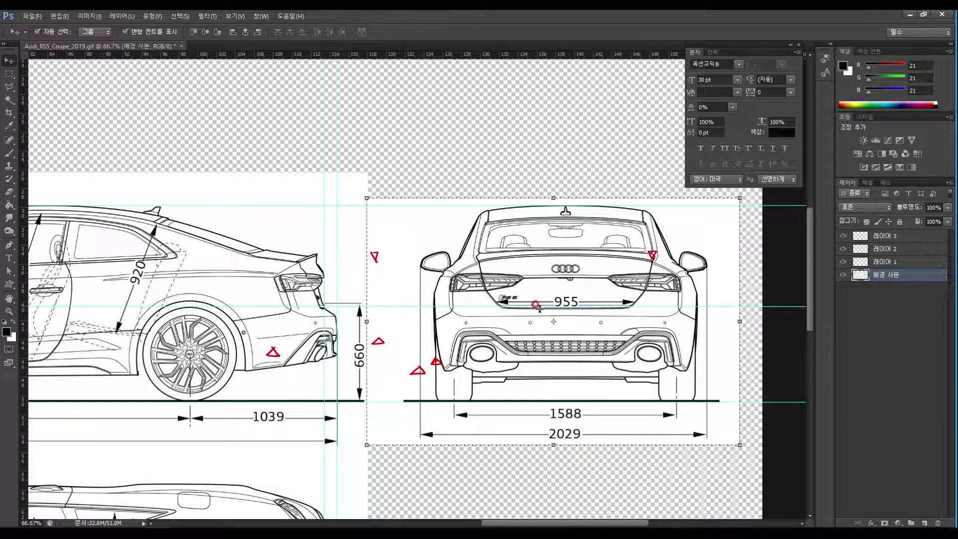
left_click(9, 74)
left_click(80, 104)
left_click(10, 60)
left_click(63, 257)
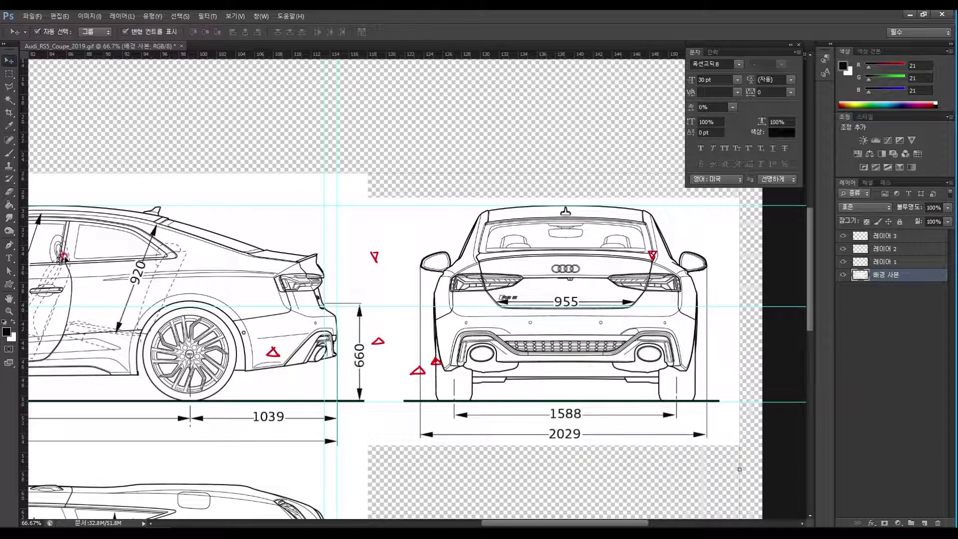
Step: Move the middle horizontal guide across the rear view's exhausts, boot lid and roofline to compare their heights with the side view
left_click(470, 366)
left_click_drag(503, 303, 509, 372)
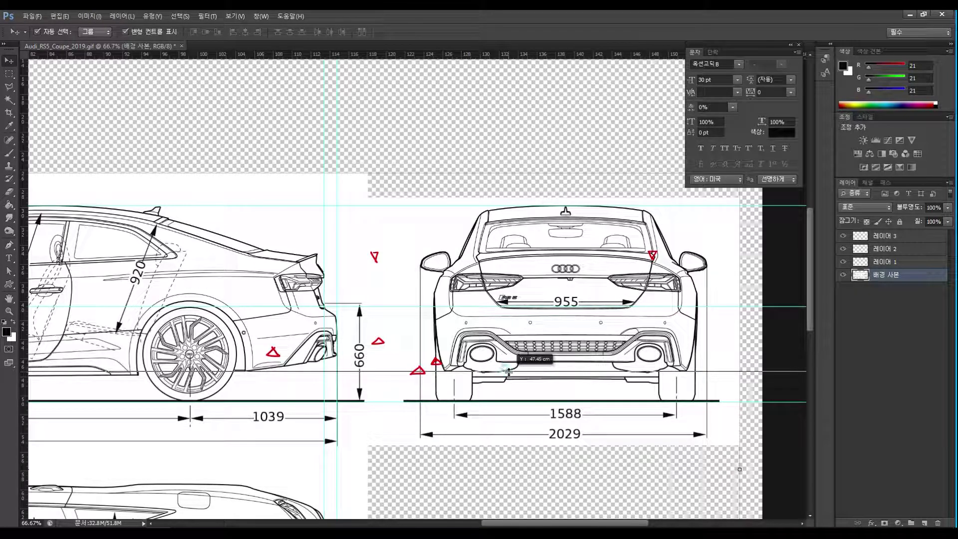
left_click_drag(508, 372, 544, 256)
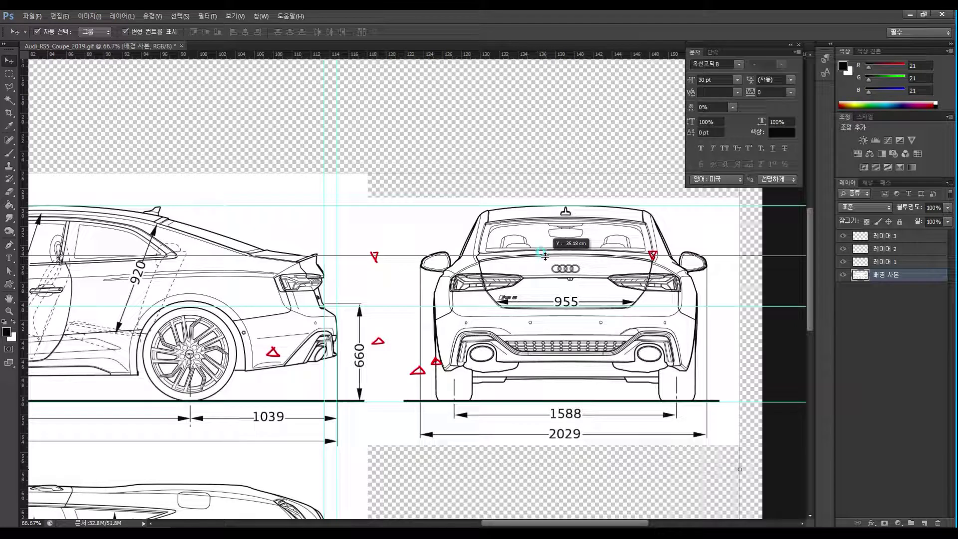
left_click_drag(545, 256, 548, 250)
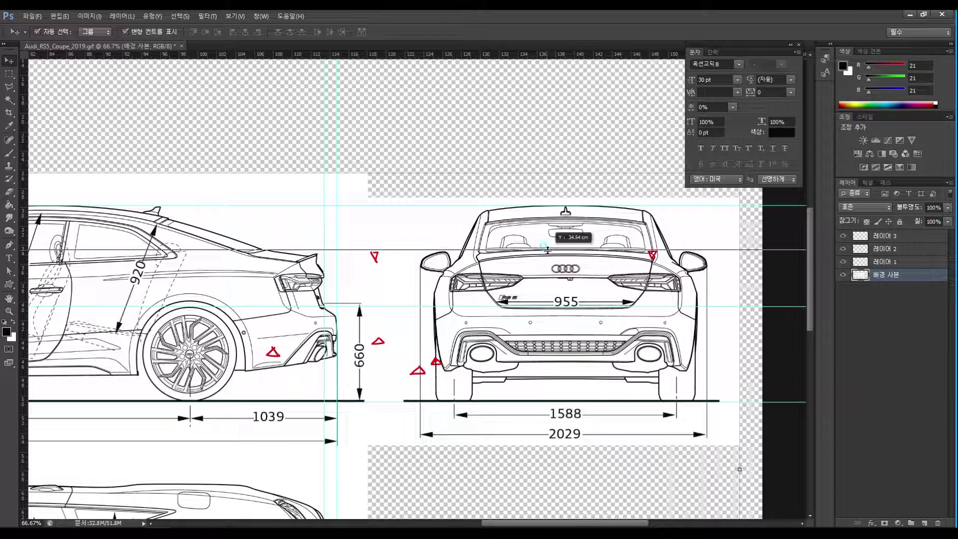
left_click_drag(547, 250, 557, 219)
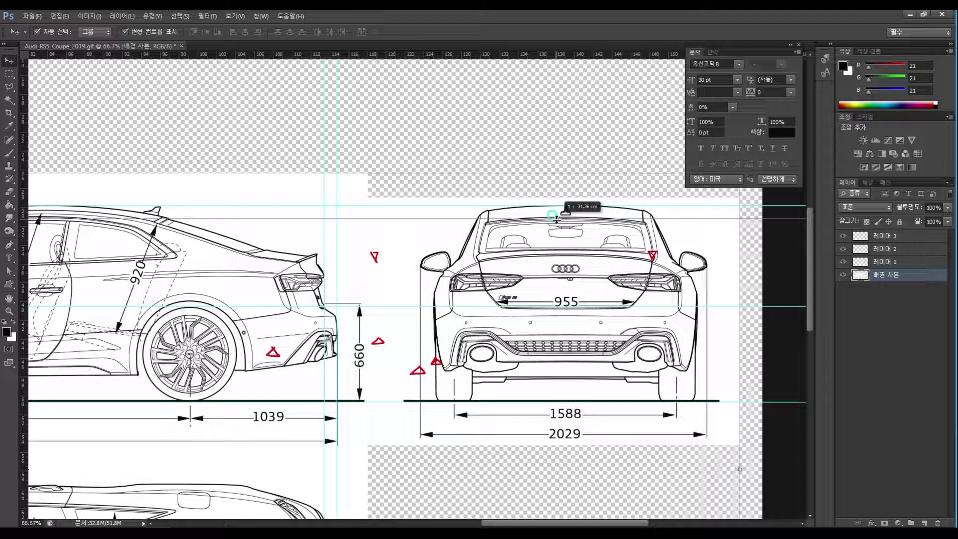
left_click_drag(557, 220, 563, 205)
left_click_drag(562, 54, 564, 262)
Step: Move the middle guide down to the rear bumper's upper crease to compare its height in the side and rear views
left_click_drag(465, 297, 719, 336)
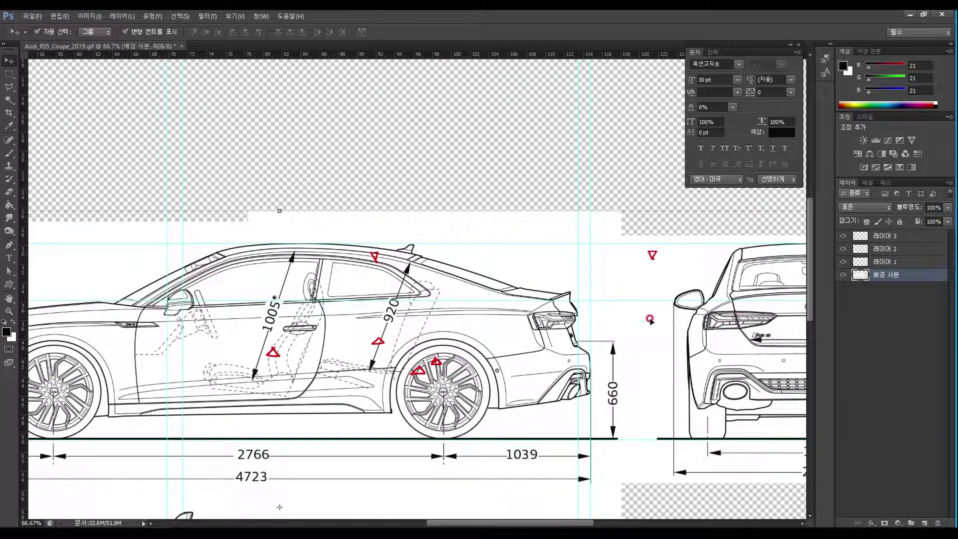
left_click_drag(613, 300, 630, 312)
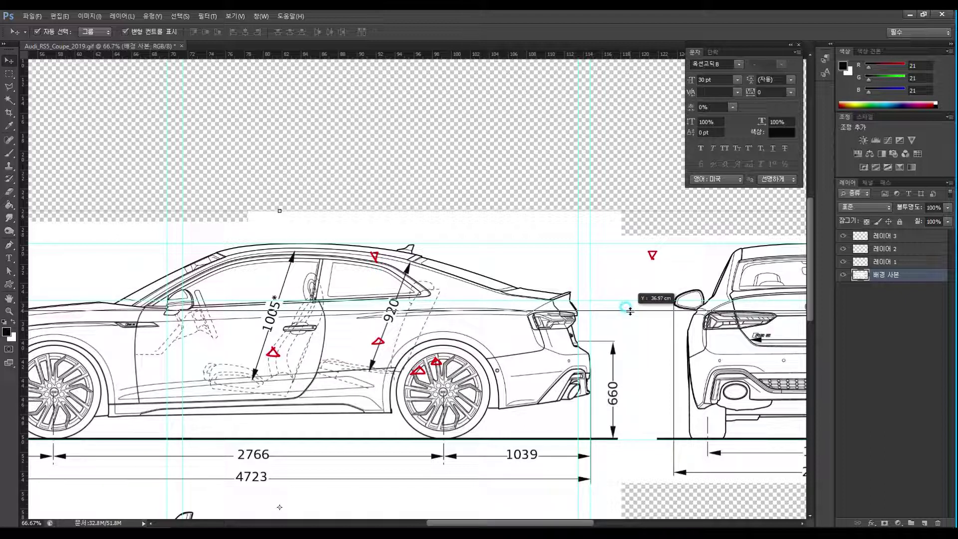
left_click_drag(630, 311, 630, 364)
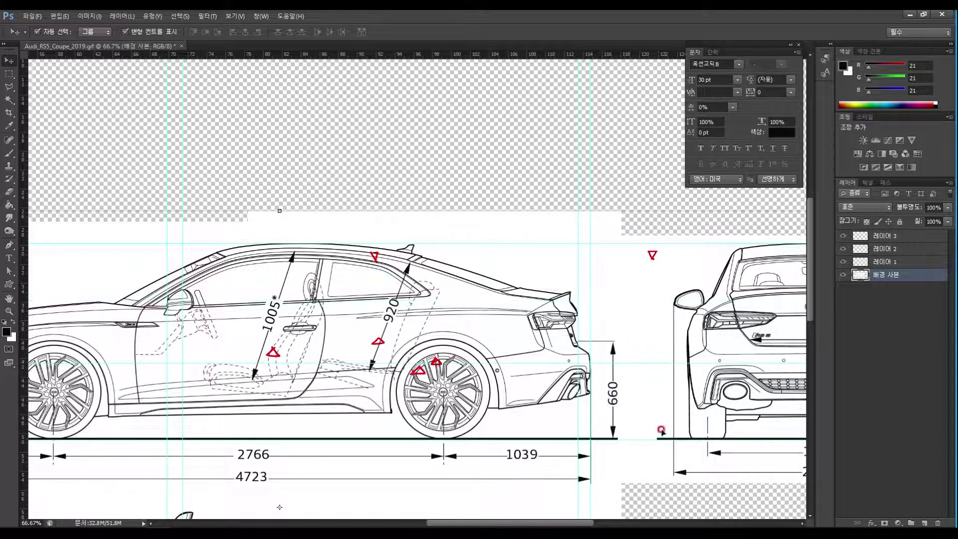
scroll(635, 397, "right", 5)
left_click_drag(635, 397, 638, 421)
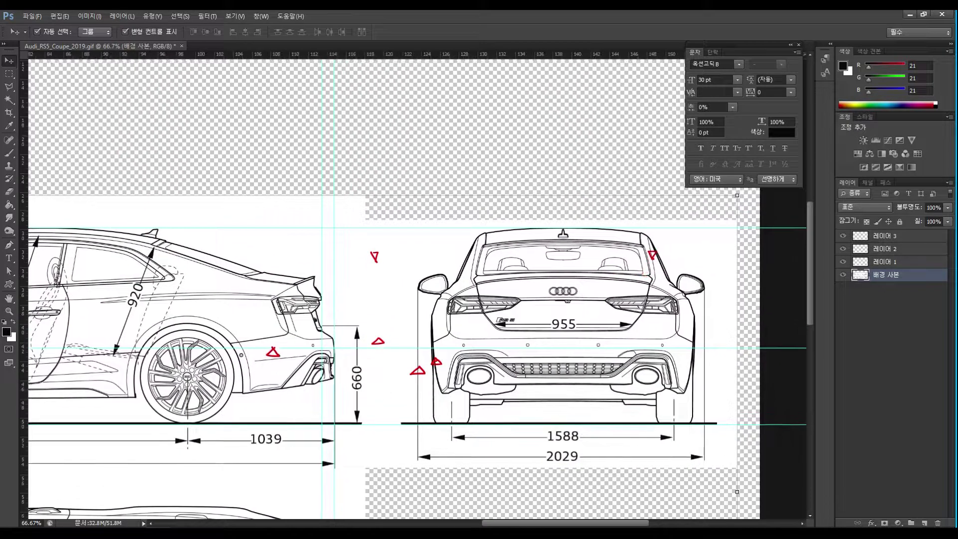
Step: Remove the roofline and middle horizontal guides and the vertical guides at the side view's nose and door mirror
key("Escape")
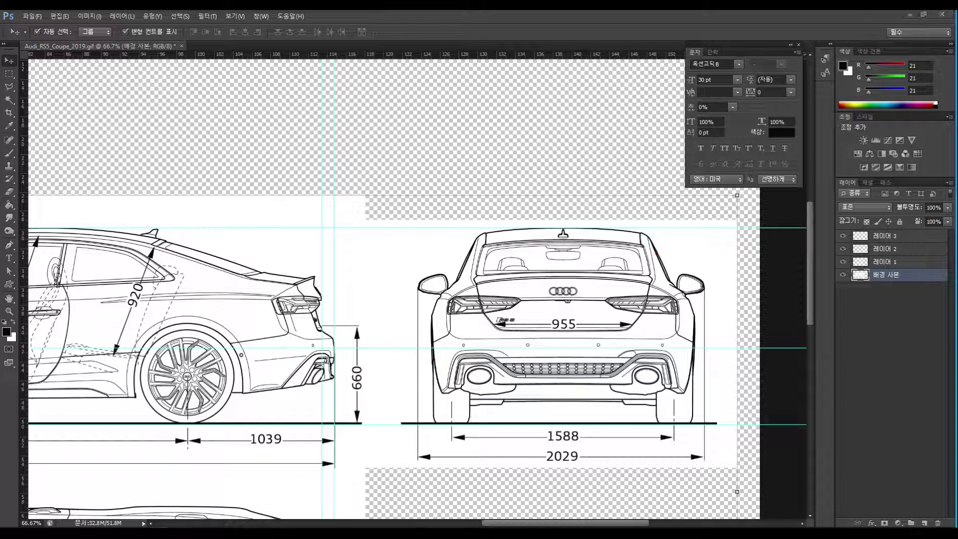
left_click(11, 309)
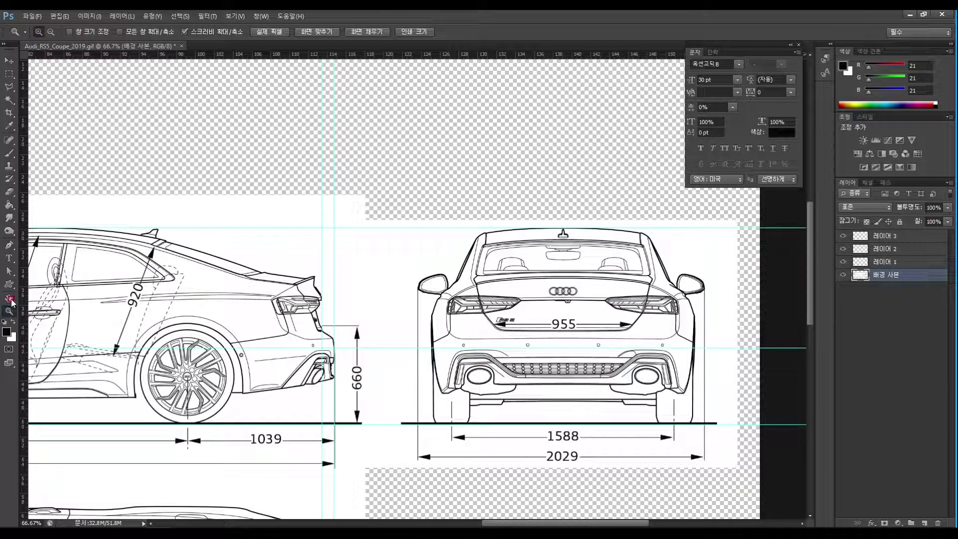
double_click(10, 299)
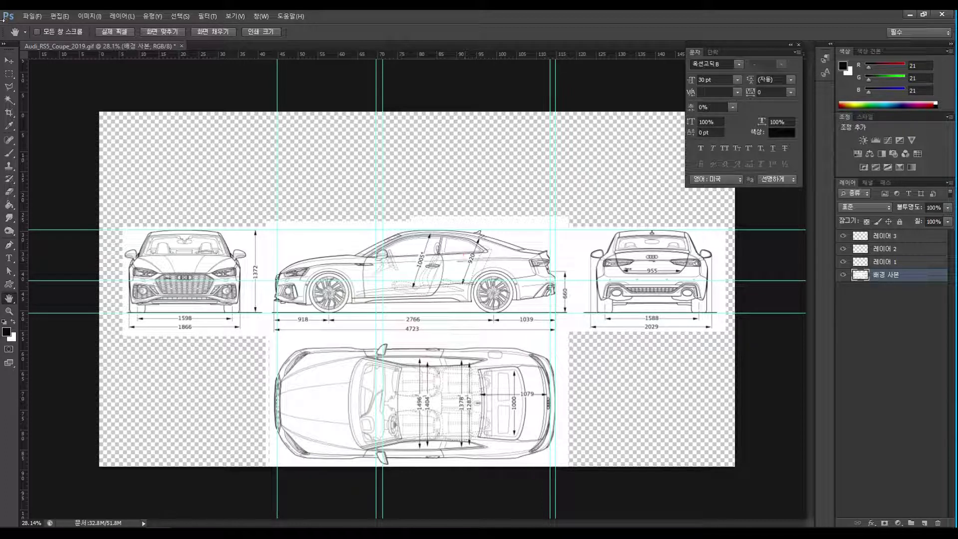
left_click(9, 74)
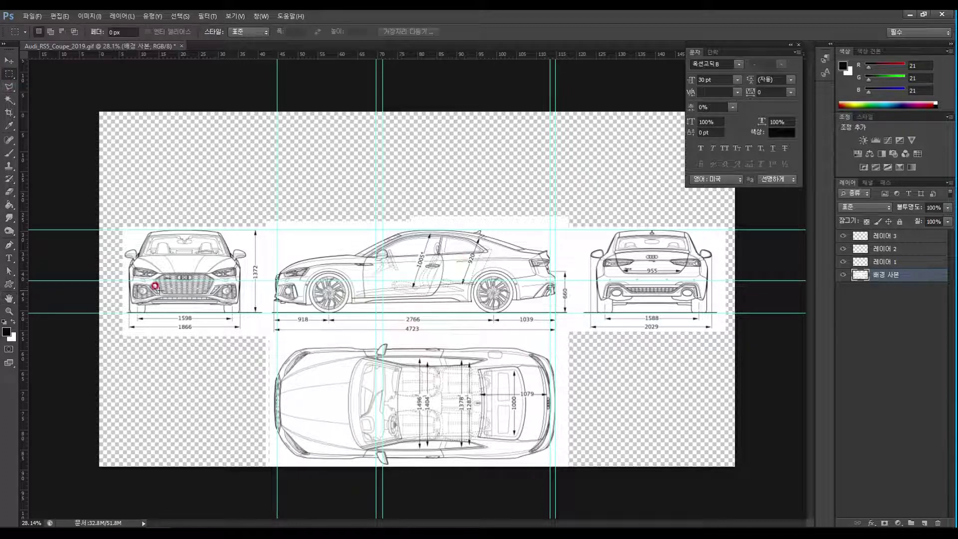
key("v")
left_click(88, 232)
left_click_drag(89, 230, 149, 53)
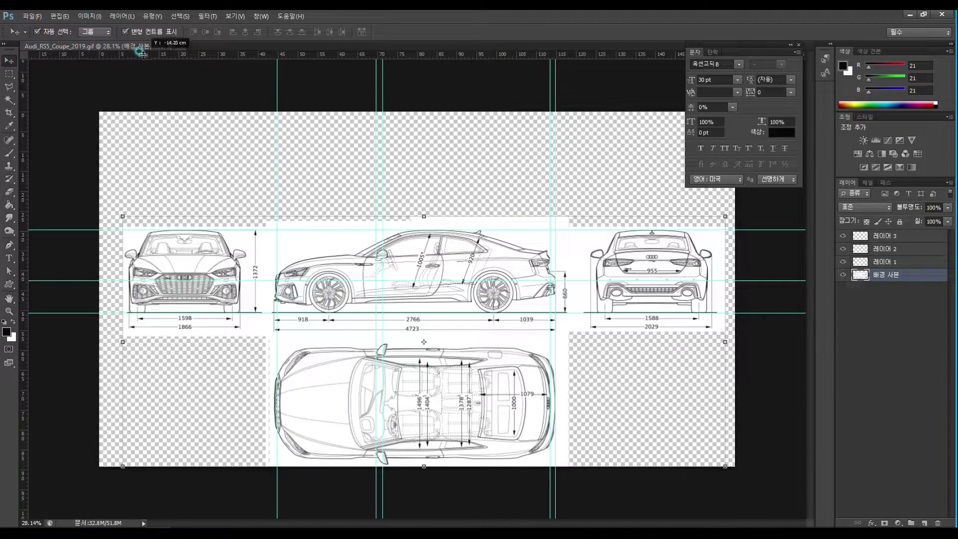
left_click(64, 278)
left_click_drag(60, 278, 166, 50)
left_click_drag(276, 91, 278, 51)
left_click(378, 90)
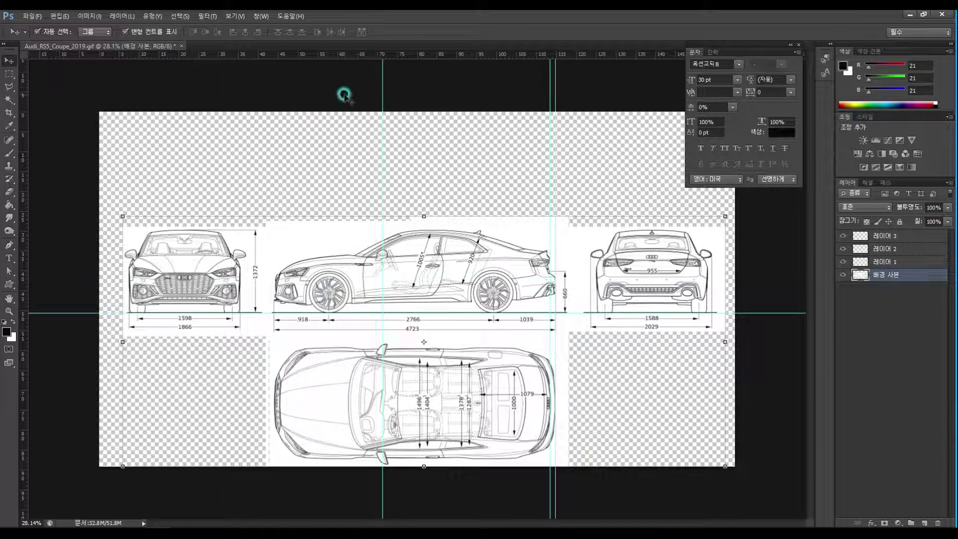
left_click_drag(377, 92, 30, 75)
Step: Move the two vertical guides from the side view's tail to either side of the front view
left_click(552, 112)
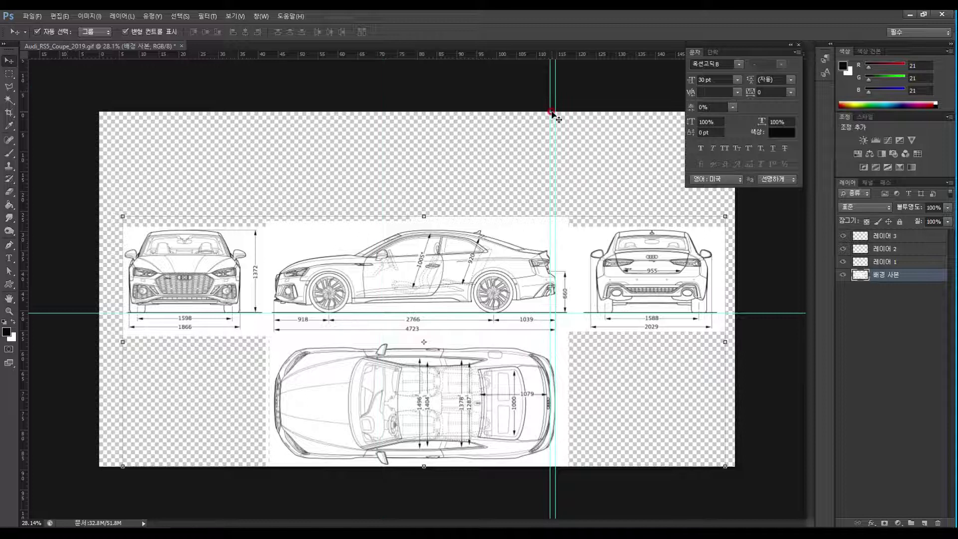
left_click_drag(549, 114, 122, 107)
left_click_drag(557, 110, 247, 131)
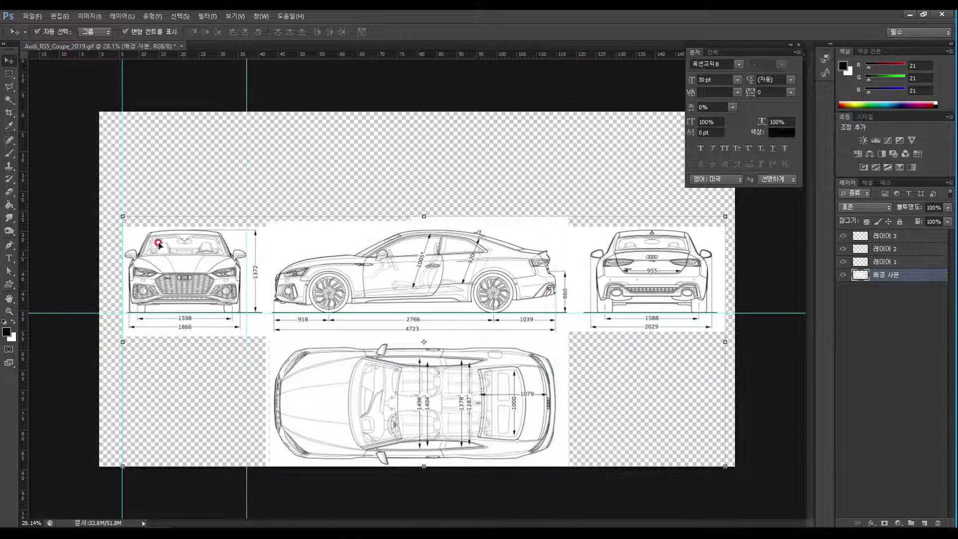
Step: Add a horizontal guide and align it precisely with the top of the front view's roof
left_click_drag(178, 57, 181, 229)
left_click(9, 311)
left_click_drag(196, 262, 478, 242)
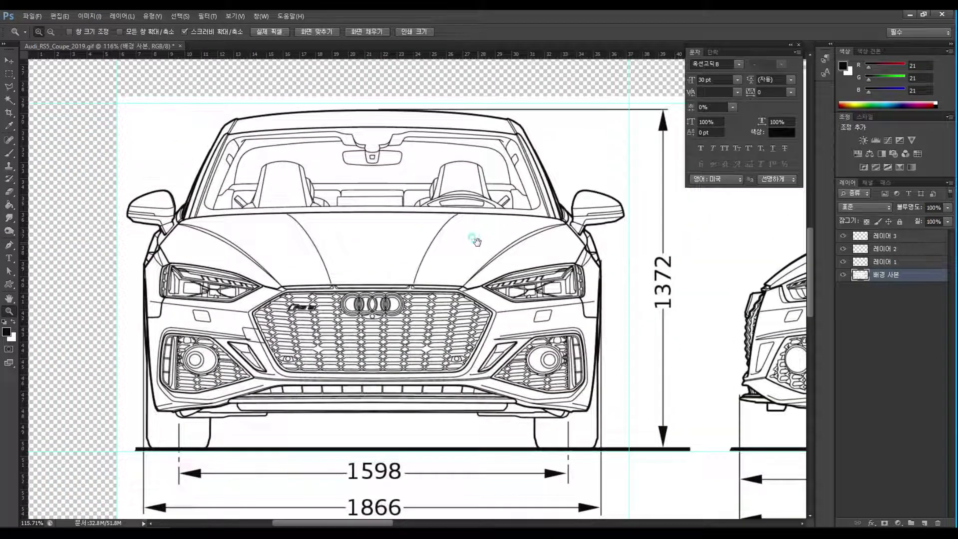
left_click_drag(303, 194, 467, 257)
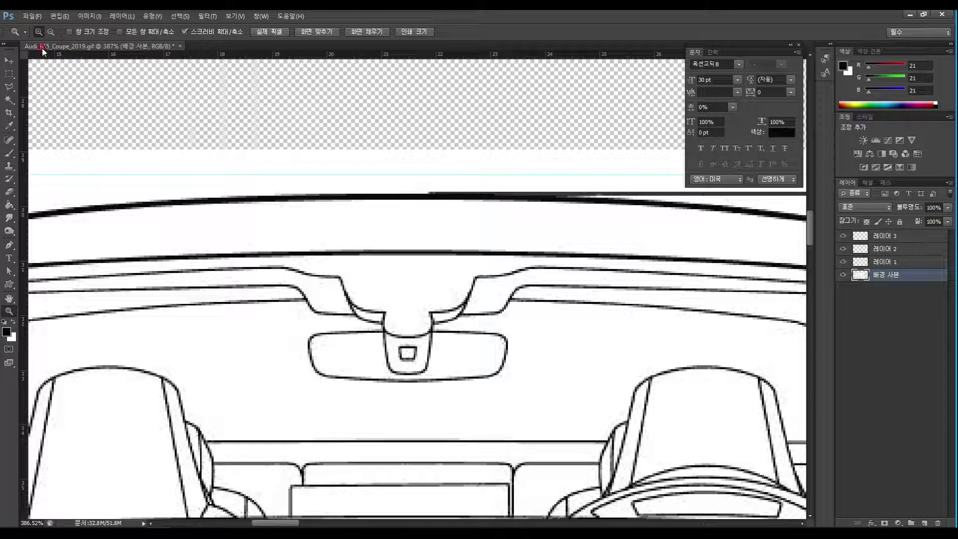
left_click(9, 60)
left_click_drag(431, 175, 431, 193)
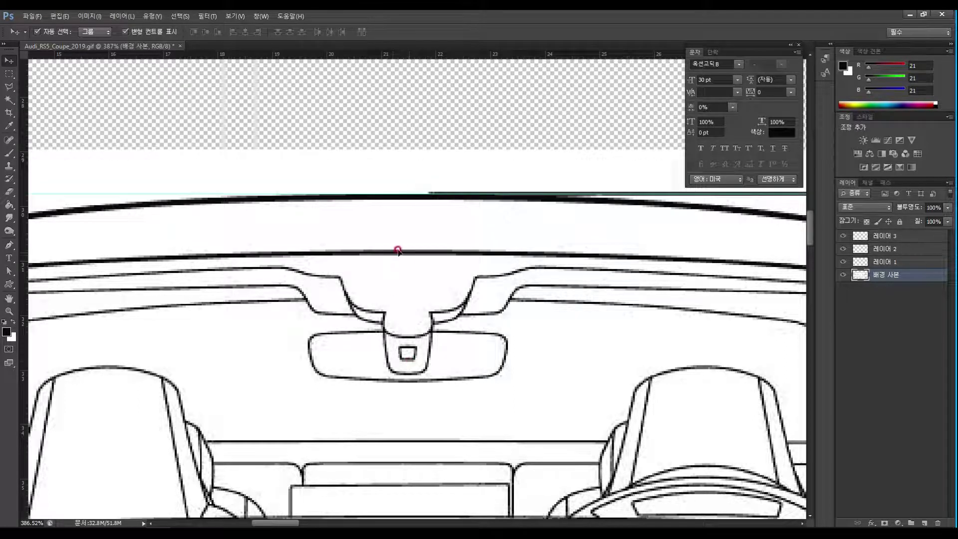
Step: Align the first vertical guide with the outer edge of the front view's left-hand door mirror
left_click_drag(319, 289, 648, 165)
left_click_drag(223, 359, 394, 210)
left_click_drag(226, 326, 318, 323)
key("ctrl+t")
left_click_drag(147, 306, 164, 308)
left_click_drag(451, 213, 361, 296)
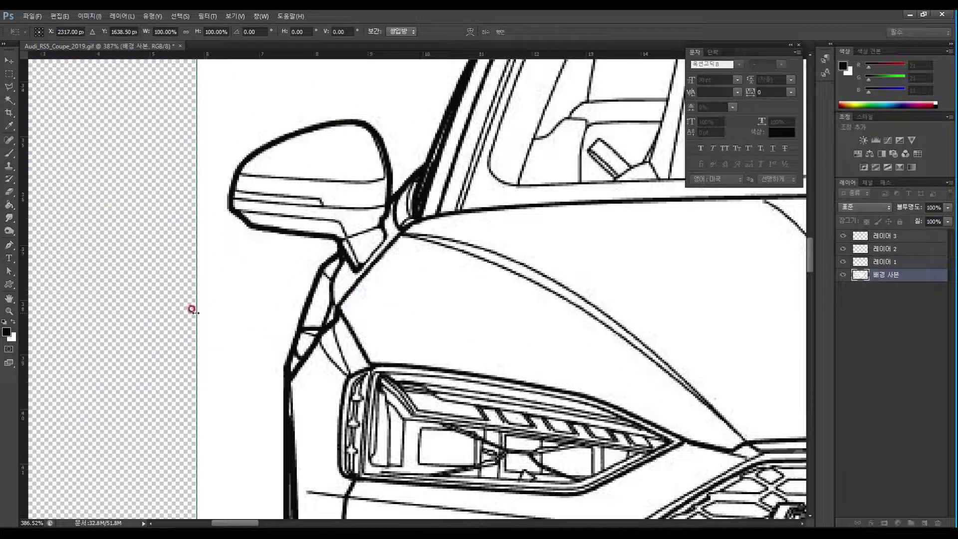
scroll(202, 243, "up", 10)
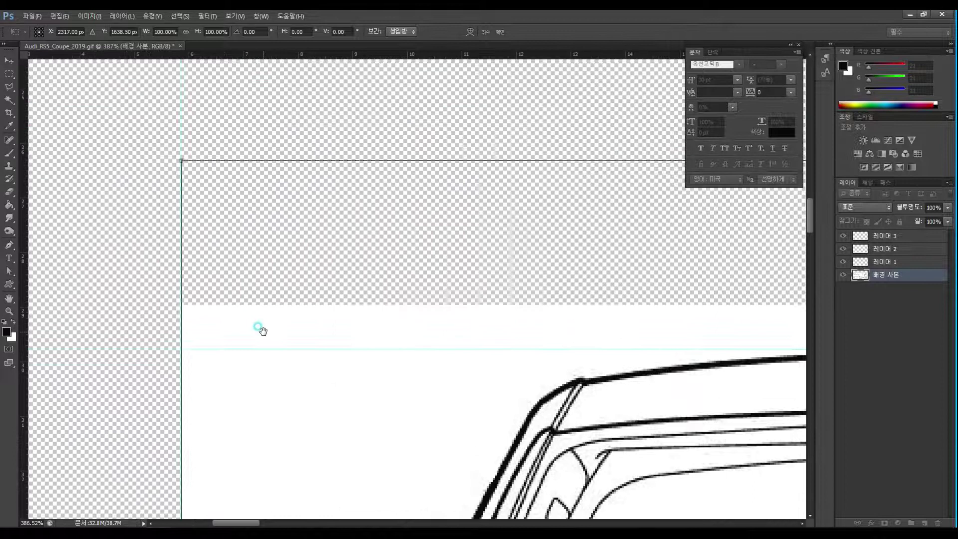
key("Return")
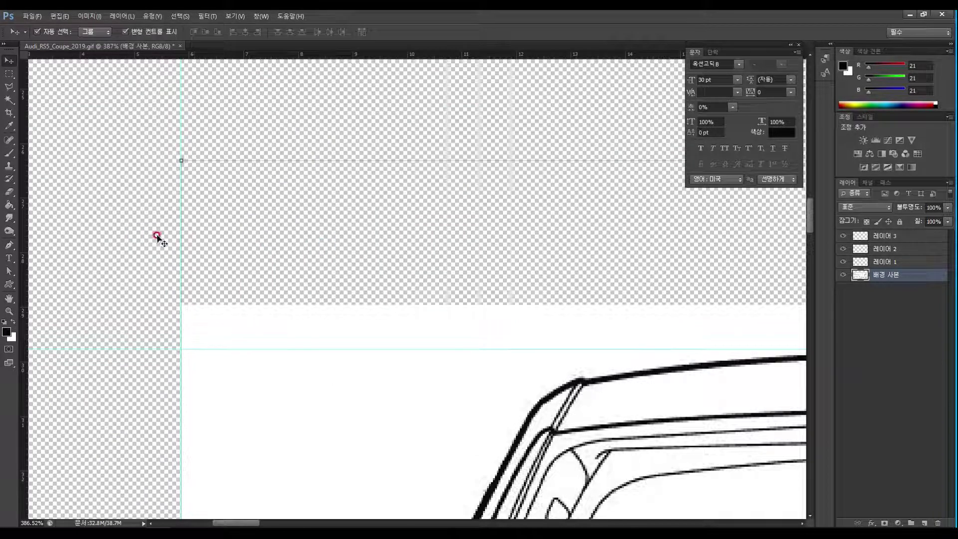
left_click_drag(186, 116, 317, 125)
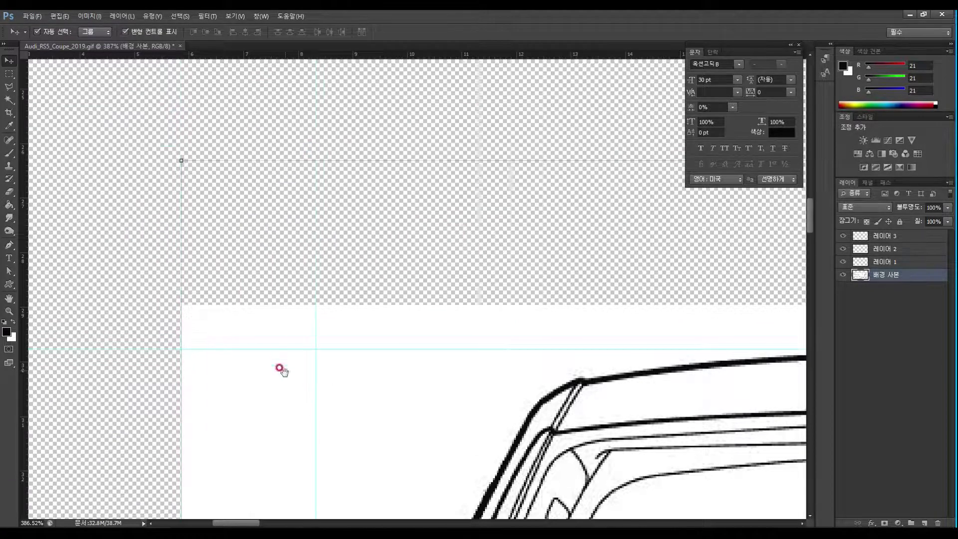
scroll(284, 369, "down", 10)
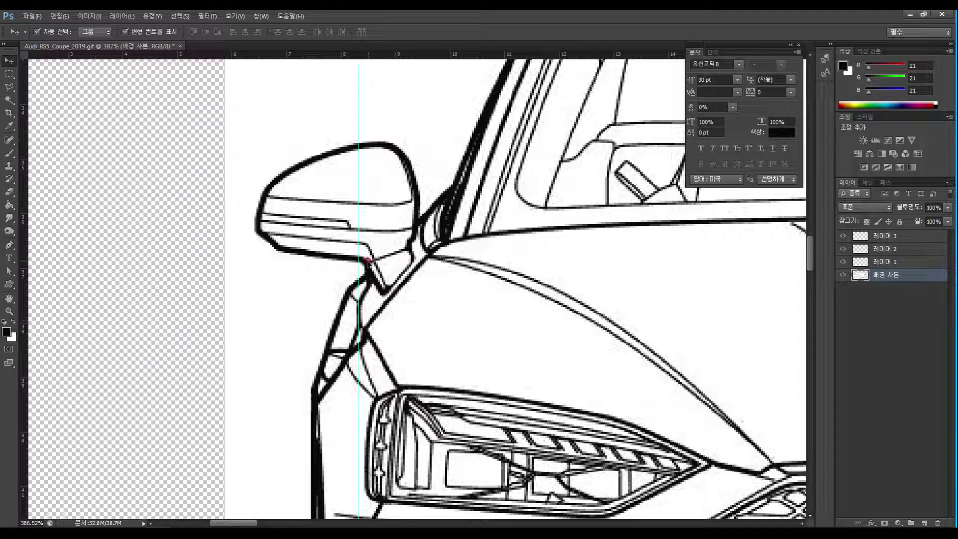
left_click_drag(360, 265, 254, 275)
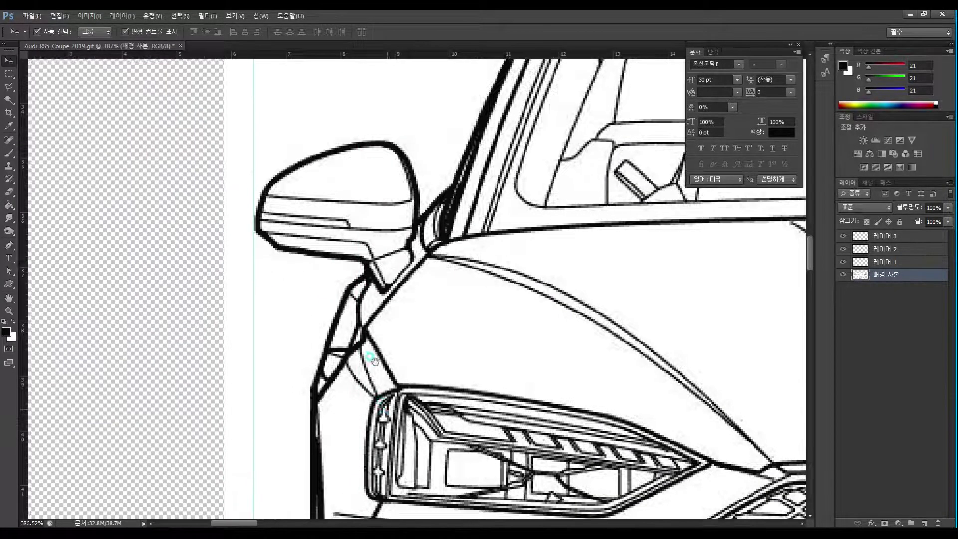
Step: Move the ground guide up to the upper edge of the ground line, where the front view's tyre touches it
scroll(370, 378, "down", 10)
scroll(359, 372, "down", 8)
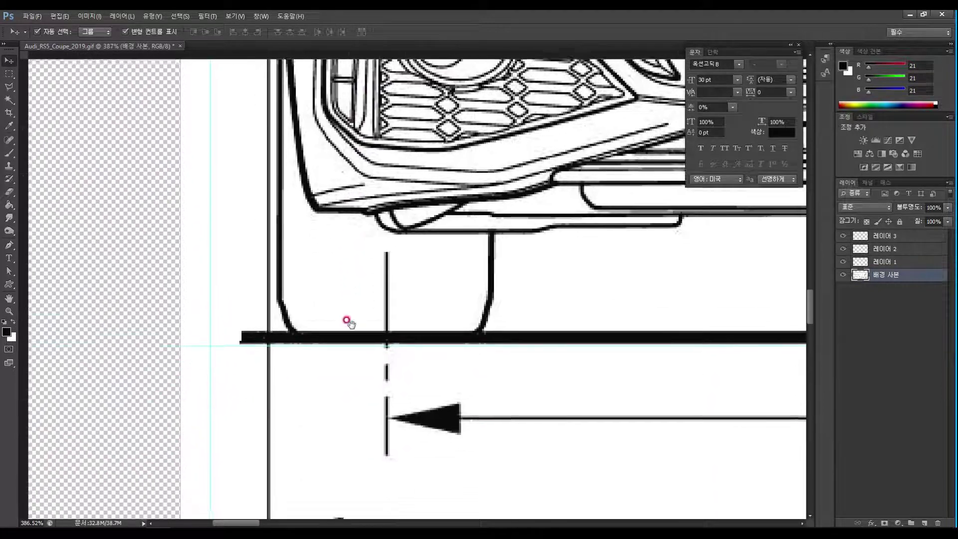
left_click_drag(226, 330, 228, 315)
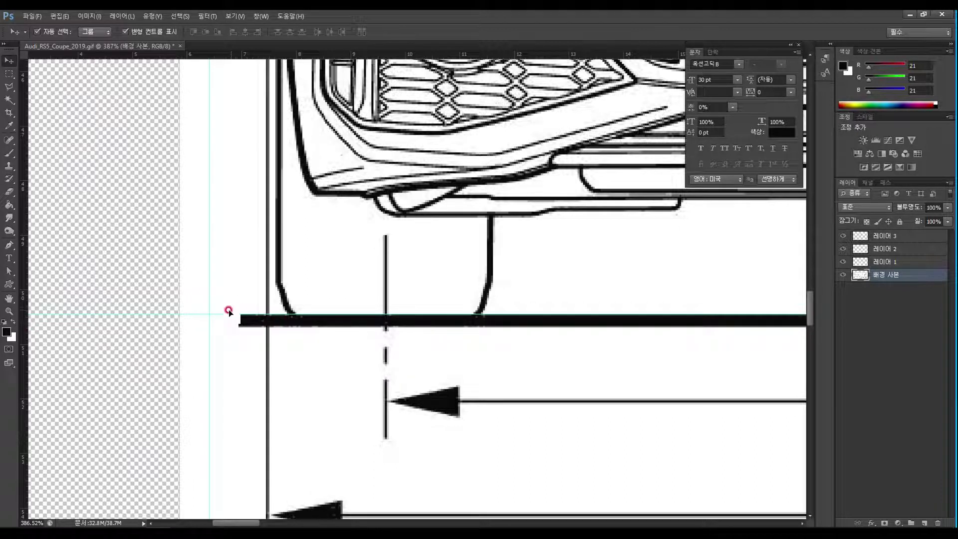
Step: Add a vertical guide through the Audi rings on the front view's grille
left_click_drag(472, 320, 342, 349)
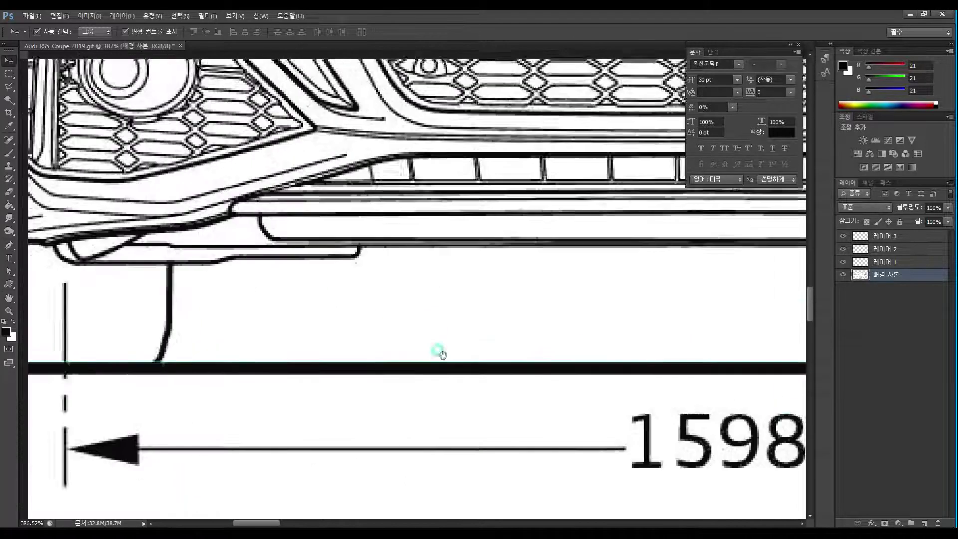
left_click_drag(423, 279, 498, 248)
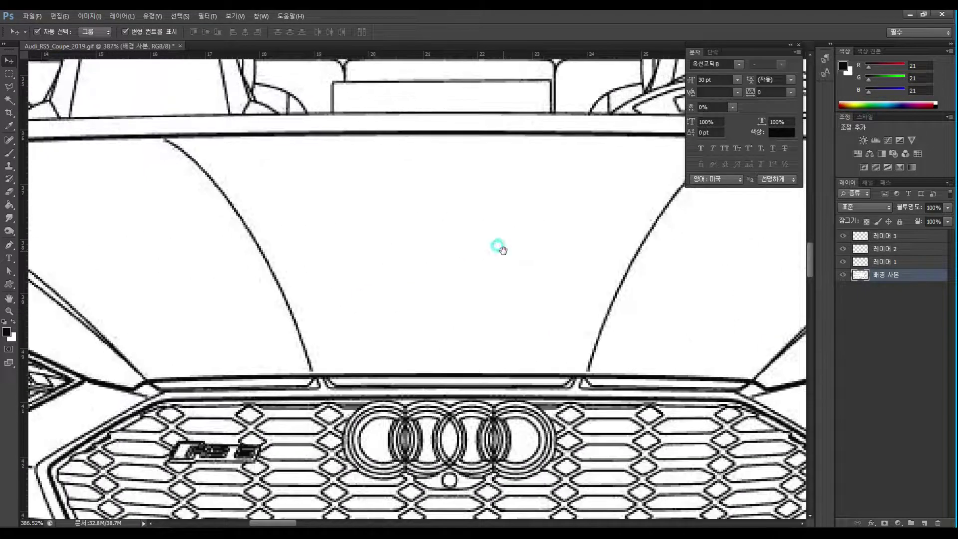
left_click_drag(485, 306, 458, 187)
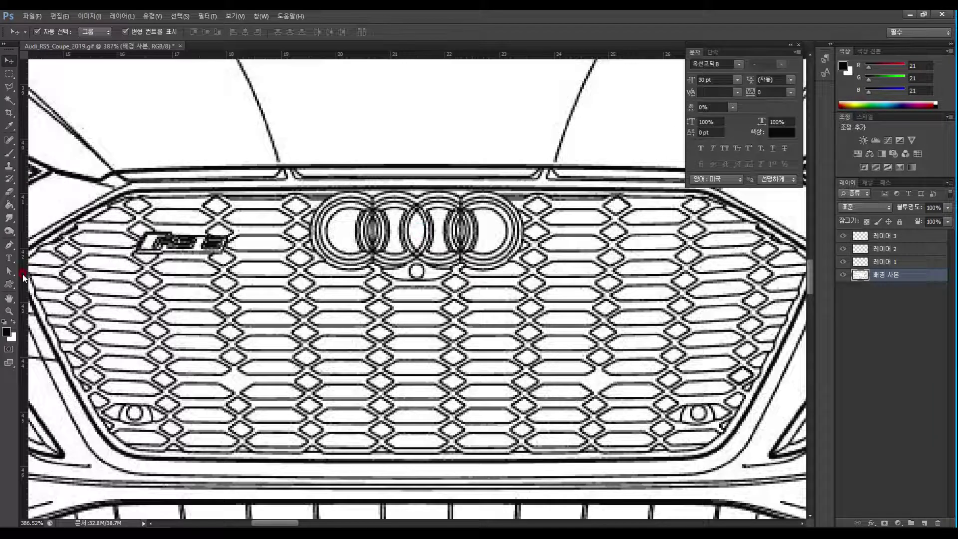
left_click_drag(24, 278, 394, 274)
Step: Try to line up the new vertical guide with the logo's second ring, nudging the drawing layer sideways and back
key("z")
left_click_drag(415, 227, 443, 274)
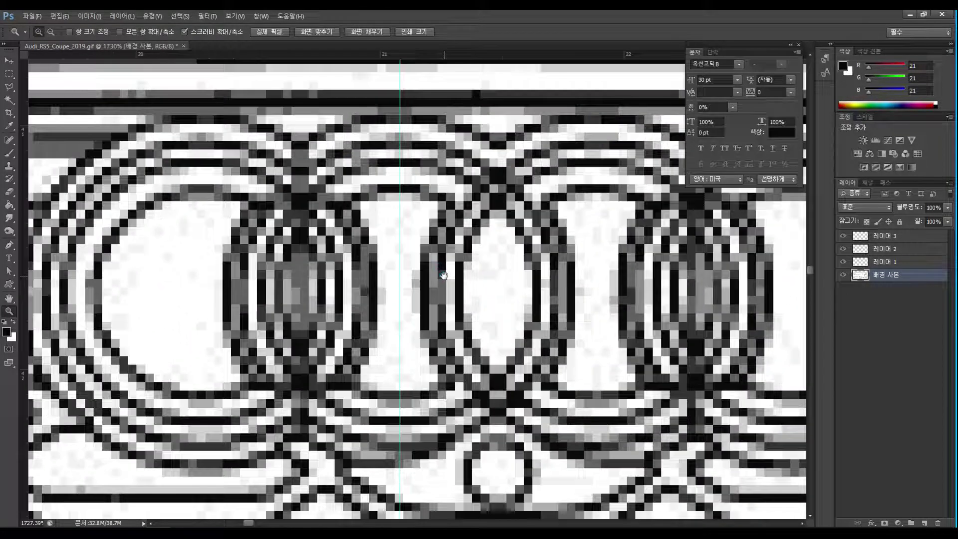
left_click(9, 60)
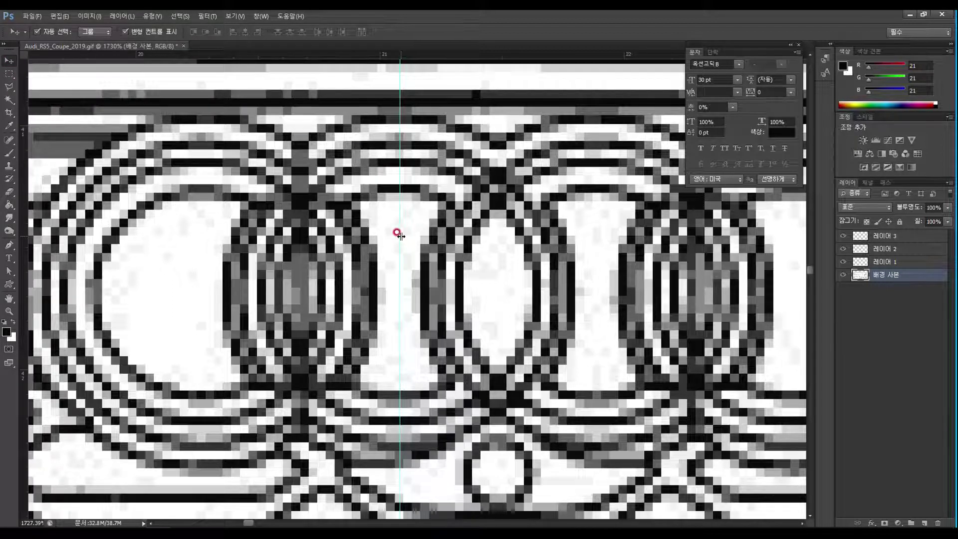
mouse_move(399, 237)
left_mouse_down()
mouse_move(393, 234)
mouse_move(401, 244)
left_mouse_up()
key("Left")
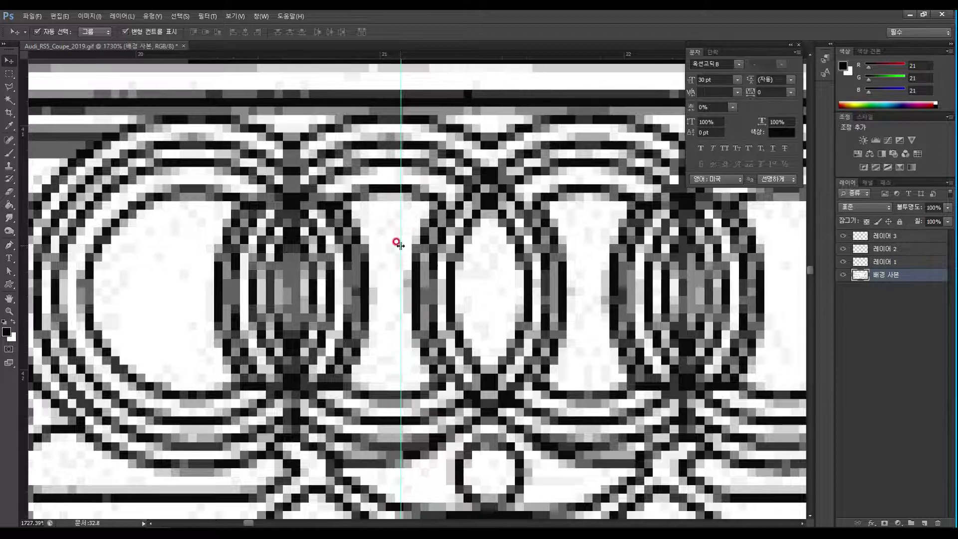
key("Right")
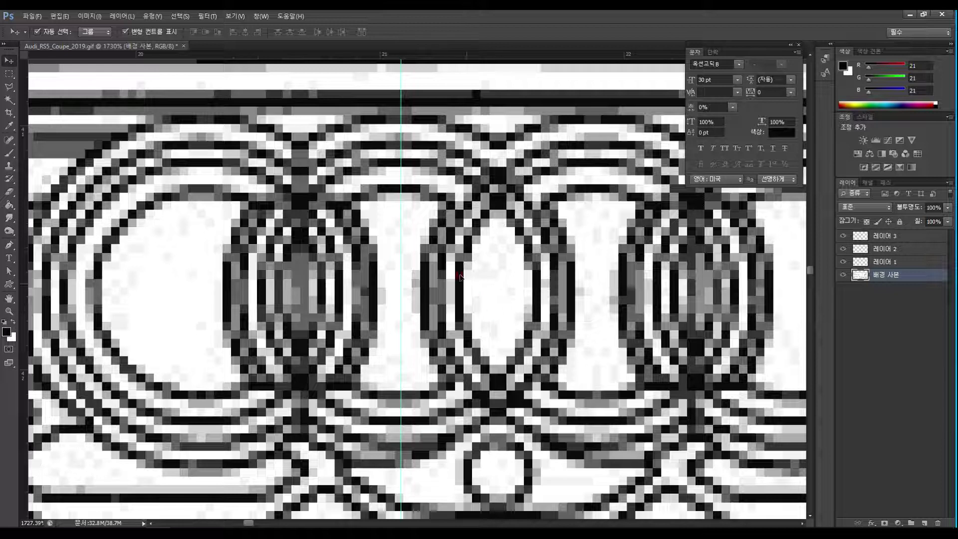
Step: Shift the vertical guide slightly at pixel level onto the middle of the logo's second ring
left_click_drag(427, 227, 436, 299)
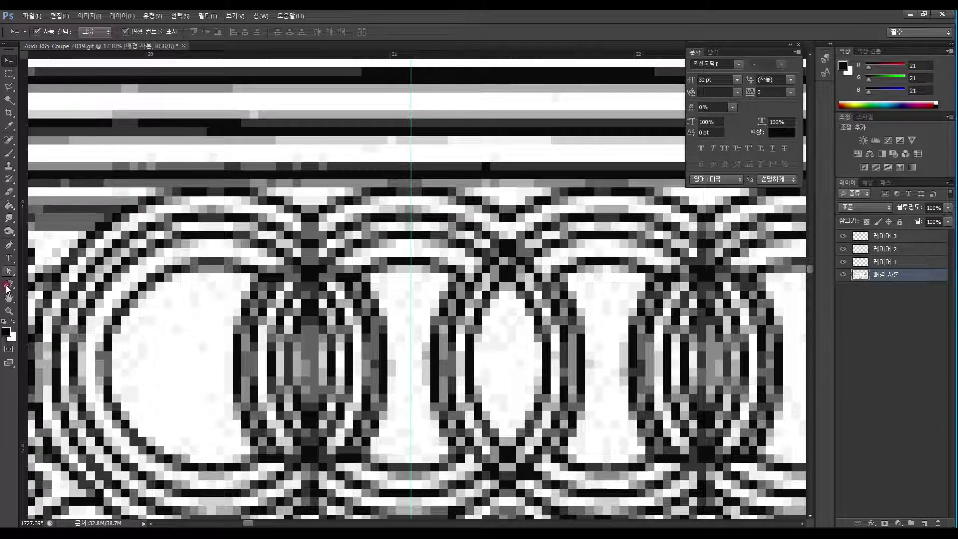
left_click(9, 311)
left_click_drag(400, 260, 455, 129)
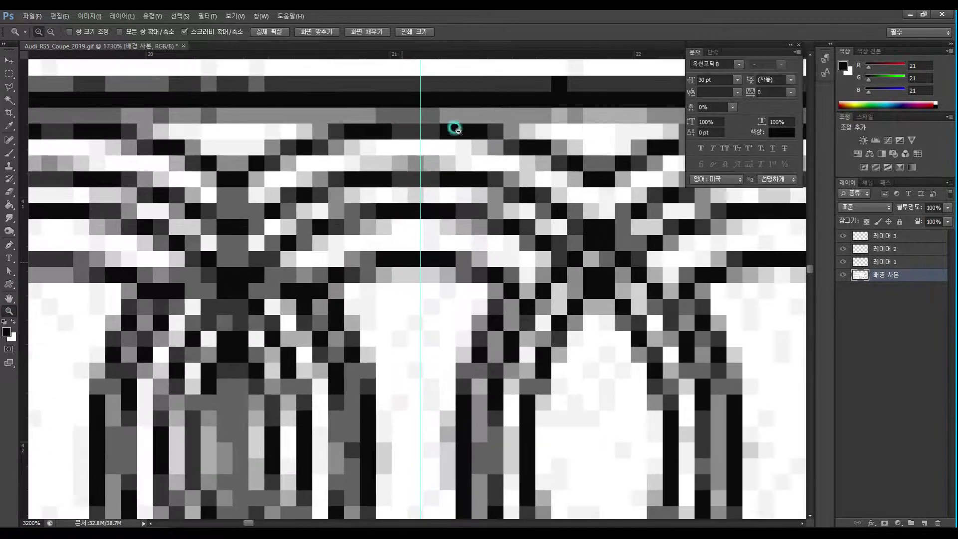
left_click(9, 60)
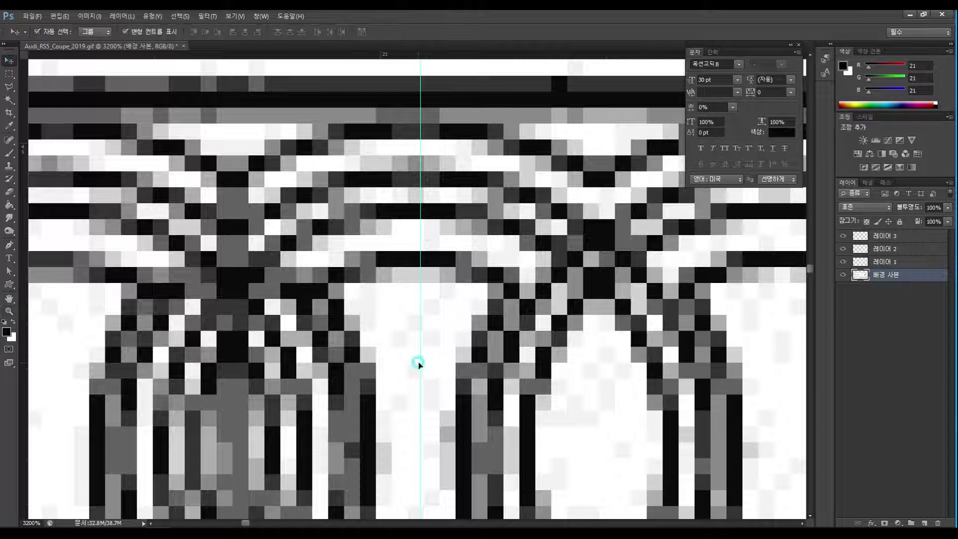
mouse_move(420, 357)
left_mouse_down()
mouse_move(375, 357)
mouse_move(413, 346)
mouse_move(407, 354)
mouse_move(417, 360)
left_mouse_up()
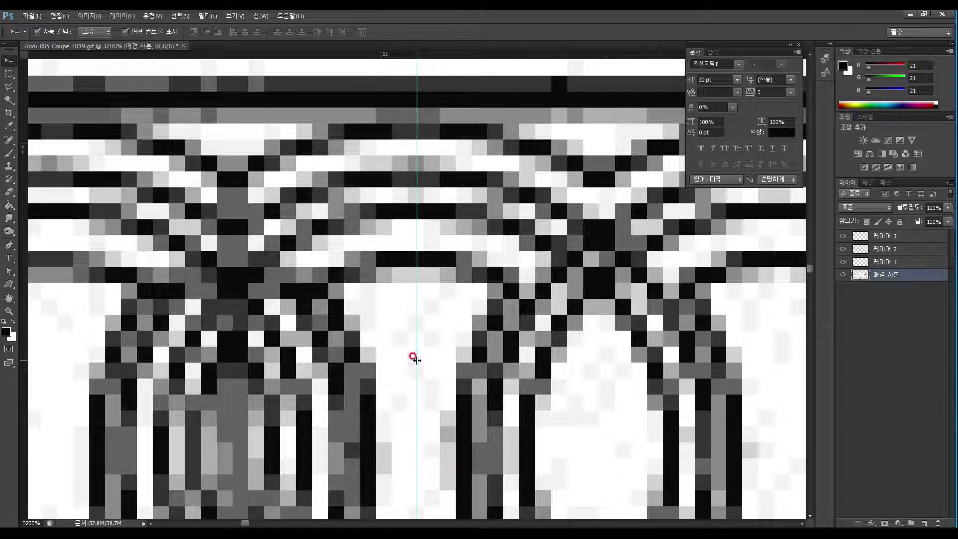
left_click_drag(427, 401, 436, 278)
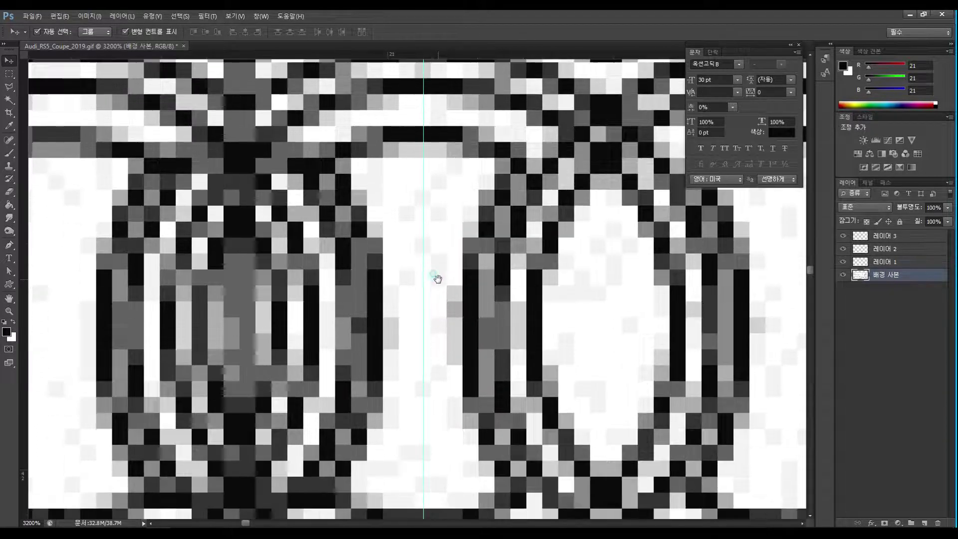
Step: Move the vertical guide to the centre of the four rings, through the small circle beneath the logo
double_click(8, 298)
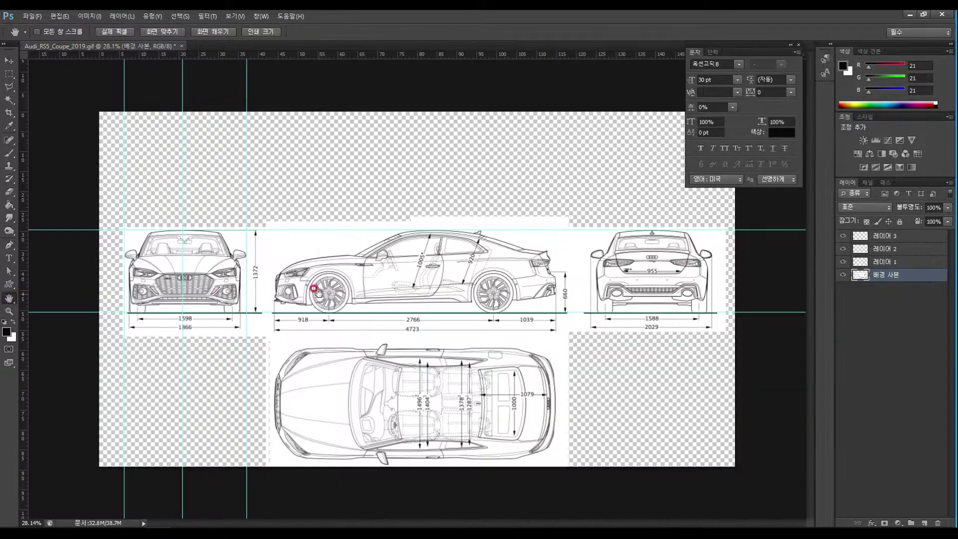
left_click(9, 311)
left_click_drag(145, 317, 443, 222)
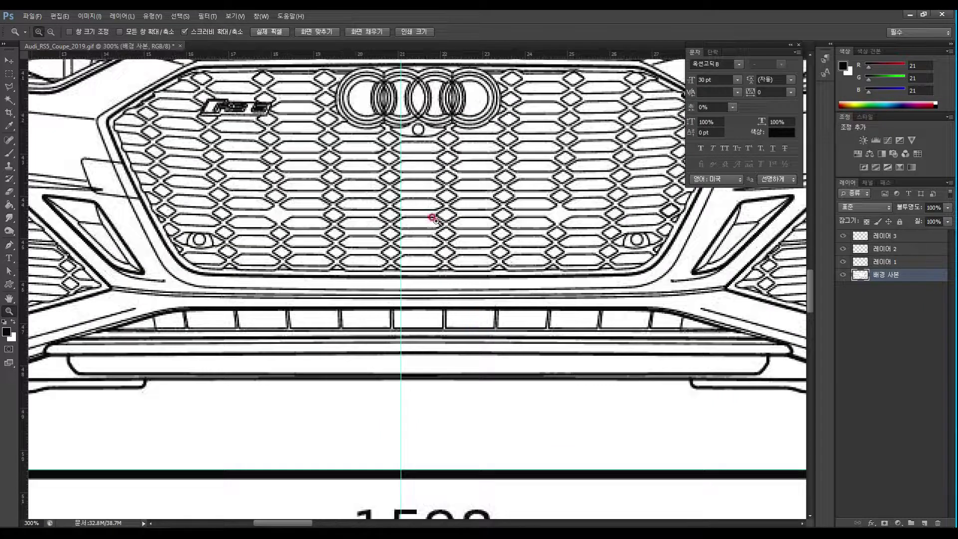
key("v")
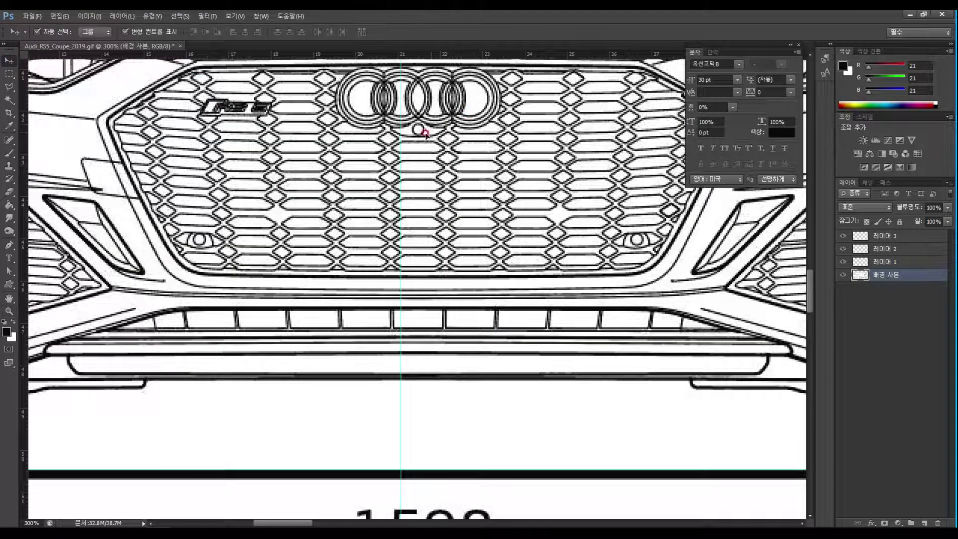
left_click_drag(397, 137, 419, 139)
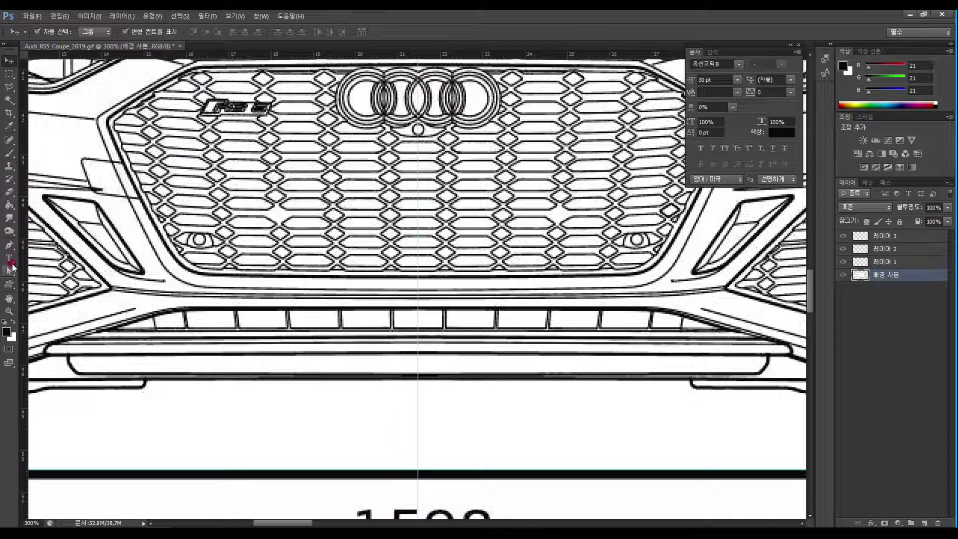
Step: Copy the left half of the front view, bounded by the outer, centre, roof and ground guides, from 배경 사본 to a new layer
left_click(11, 312)
left_click_drag(422, 113, 439, 284)
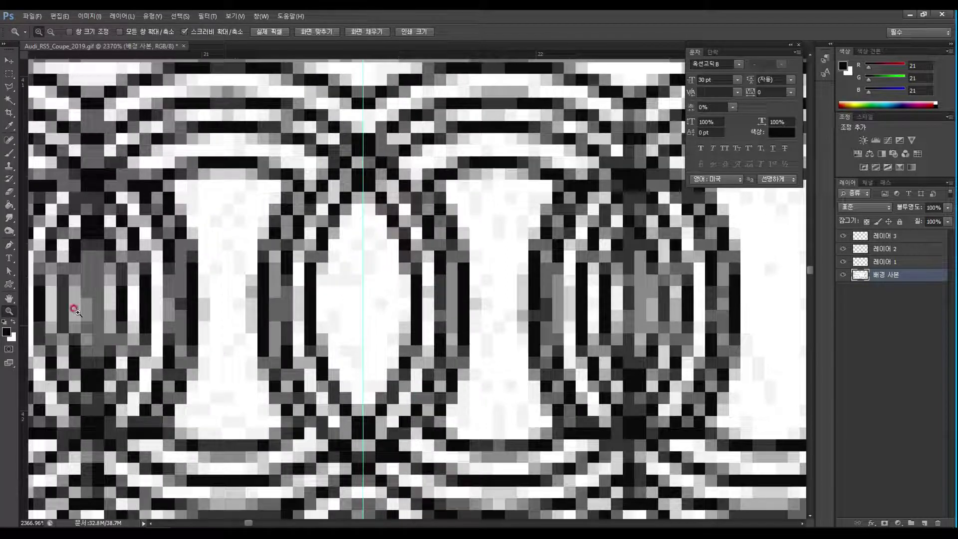
double_click(9, 299)
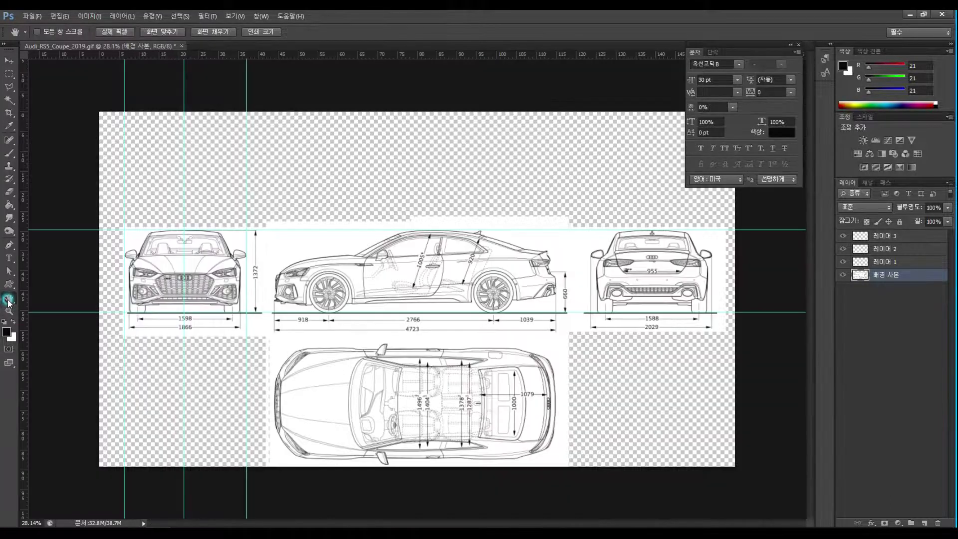
left_click(9, 311)
left_click_drag(185, 278, 423, 259)
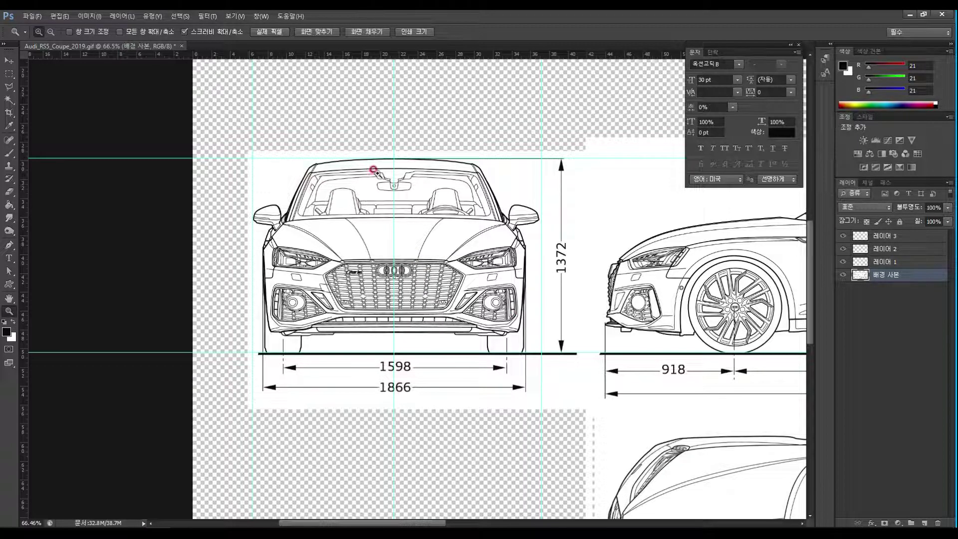
left_click(9, 75)
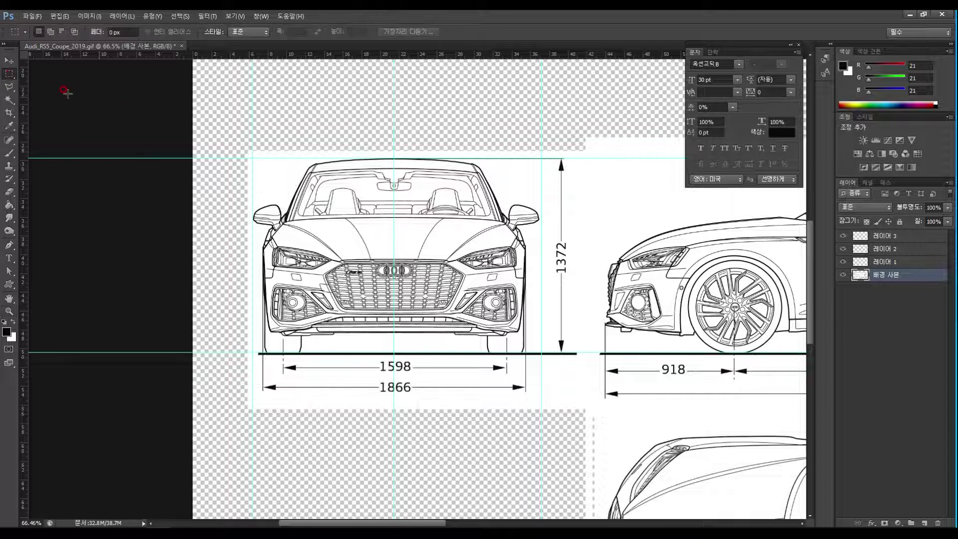
left_click(302, 170)
left_click_drag(252, 158, 394, 353)
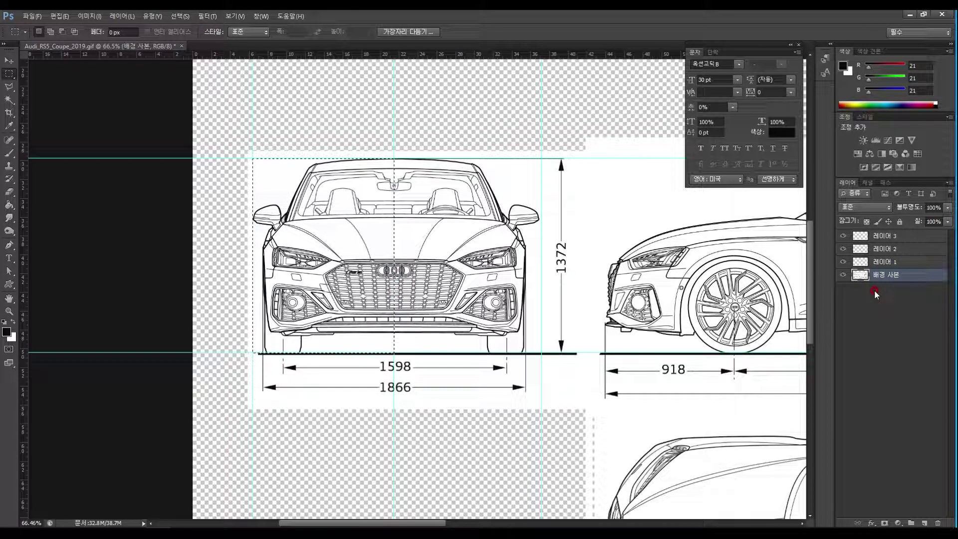
key("ctrl+j")
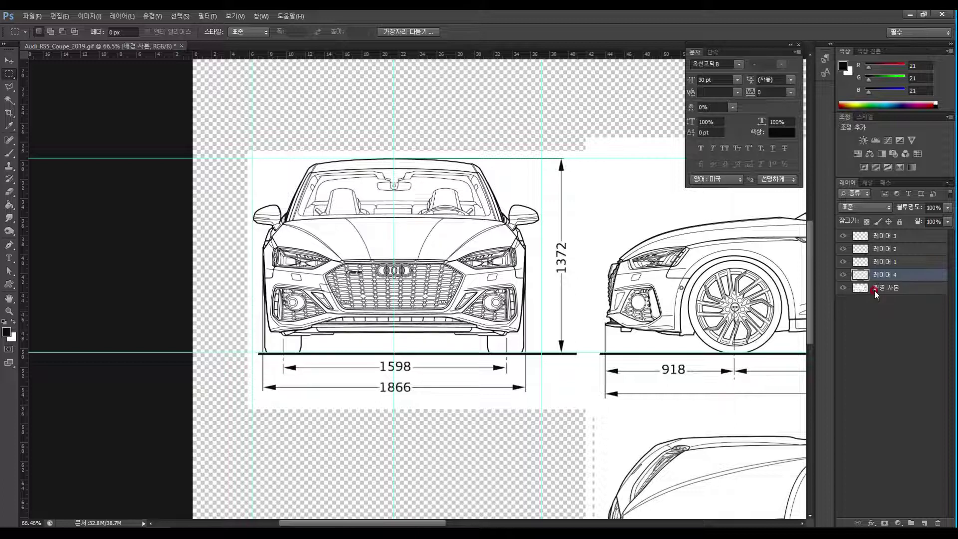
Step: Move the copied half car straight up into the empty canvas above the front view, keeping it between the outer and centre guides
left_click(11, 62)
left_click_drag(363, 248, 437, 180)
scroll(444, 350, "up", 5)
left_click_drag(456, 349, 382, 180)
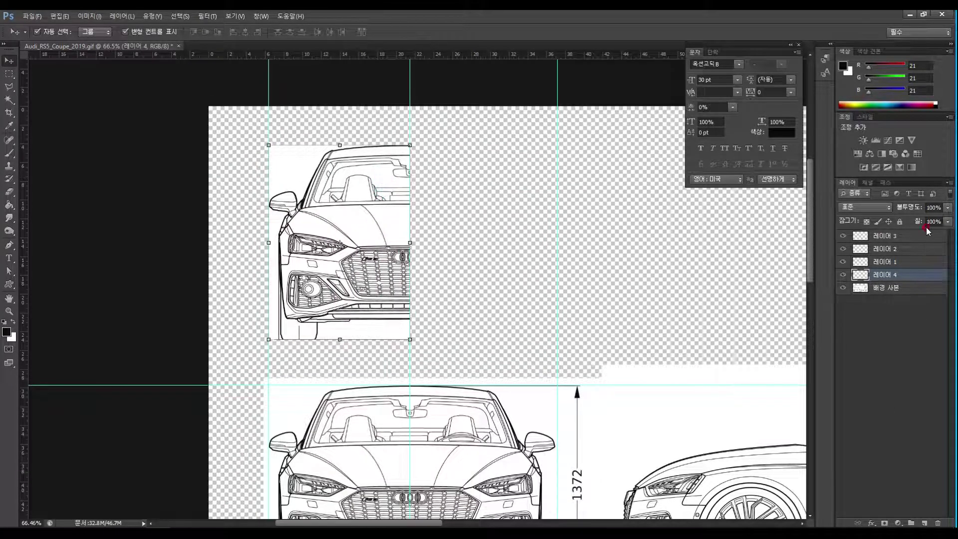
left_click(843, 275)
left_click(843, 273)
Step: Duplicate the half-car layer, flip the duplicate horizontally and place it against the centre guide to complete the car
left_click_drag(915, 274, 925, 523)
left_click(409, 241)
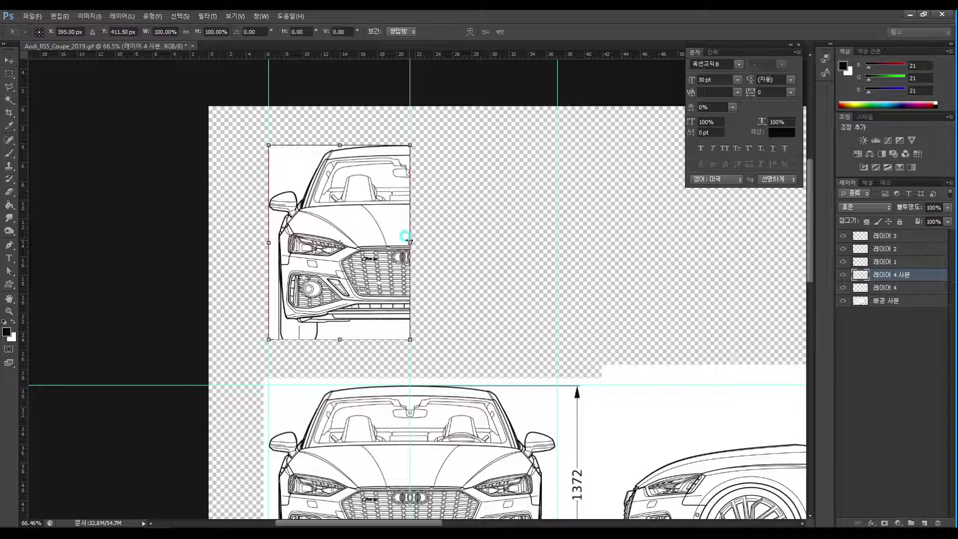
right_click(410, 242)
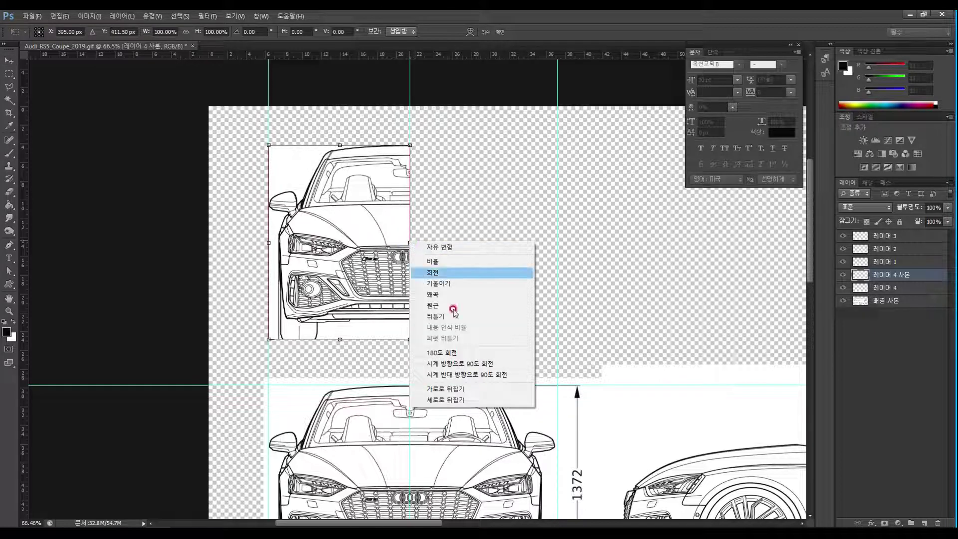
left_click(470, 393)
left_click_drag(341, 252, 482, 256)
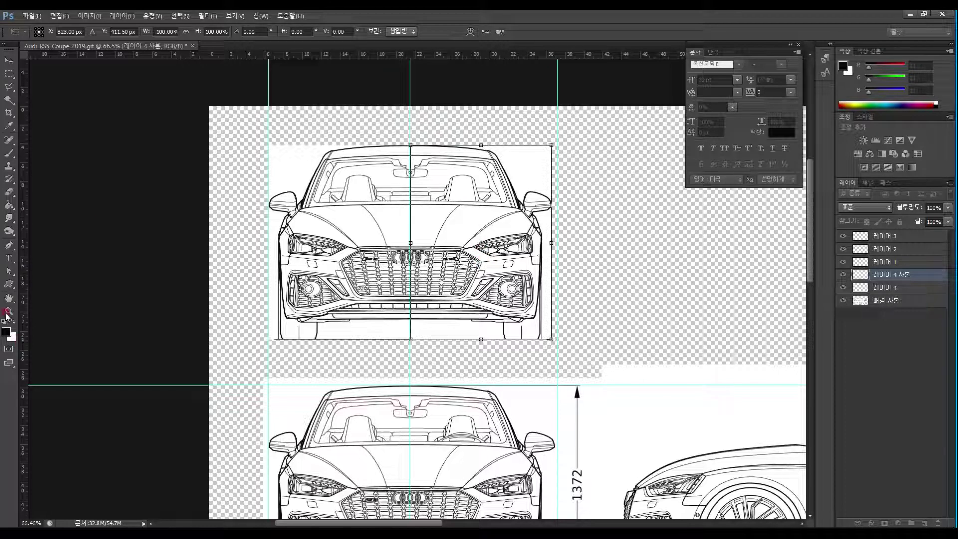
left_click(9, 311)
left_click(413, 208)
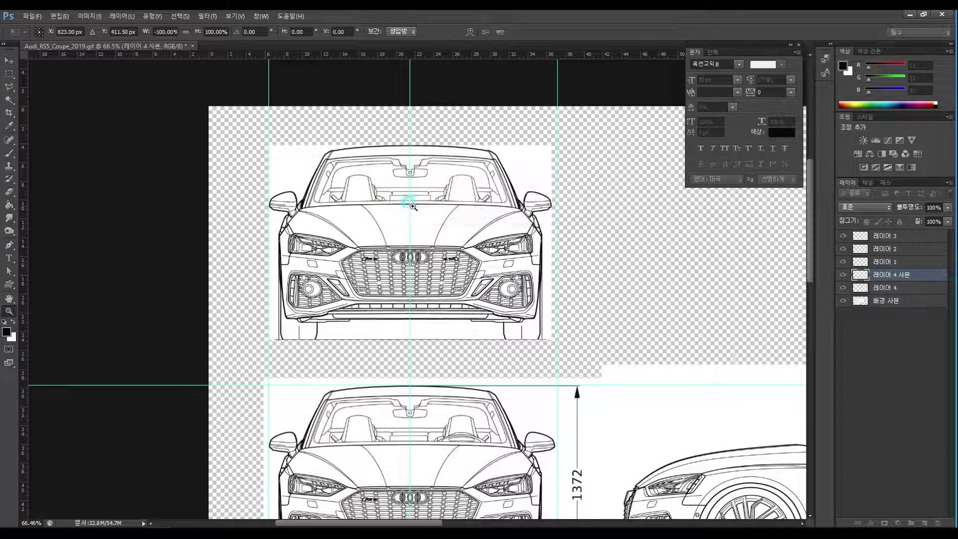
left_click(360, 401)
Step: Move the vertical guide between the front view and the 1372 dimension onto the outer tip of the original car's wing mirror
left_click_drag(419, 419, 425, 321)
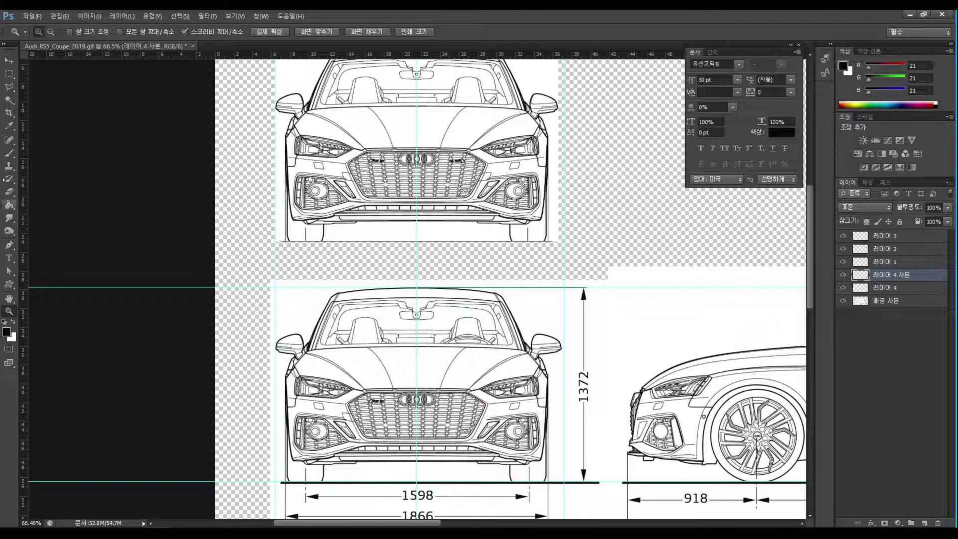
left_click(8, 60)
left_click(273, 281)
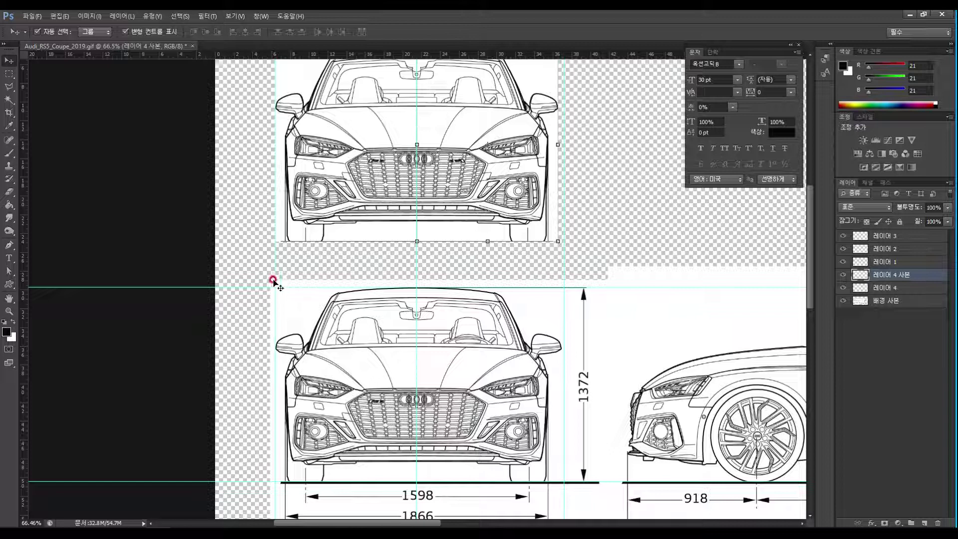
left_click(571, 387)
left_click_drag(565, 390, 558, 389)
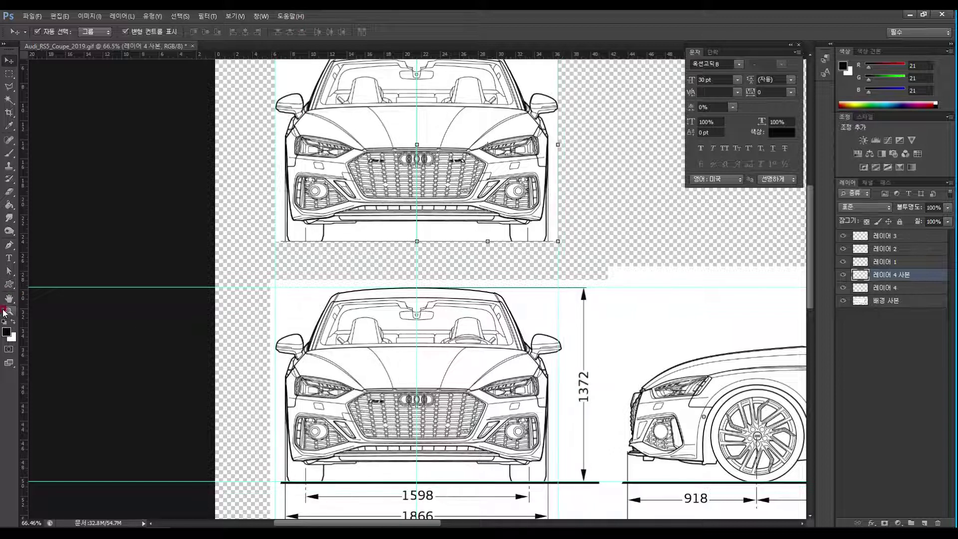
left_click(9, 311)
left_click_drag(578, 353, 549, 278)
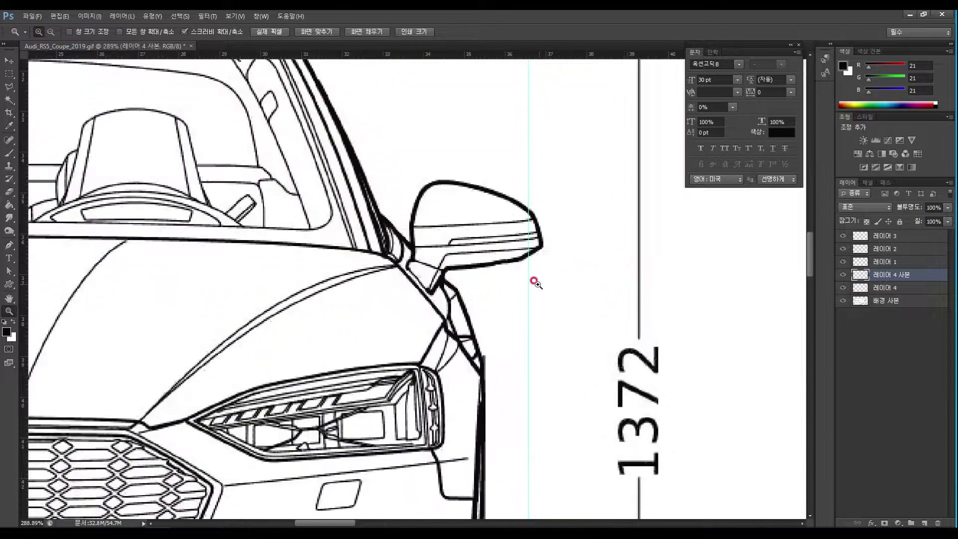
left_click(7, 61)
left_click_drag(530, 332, 543, 334)
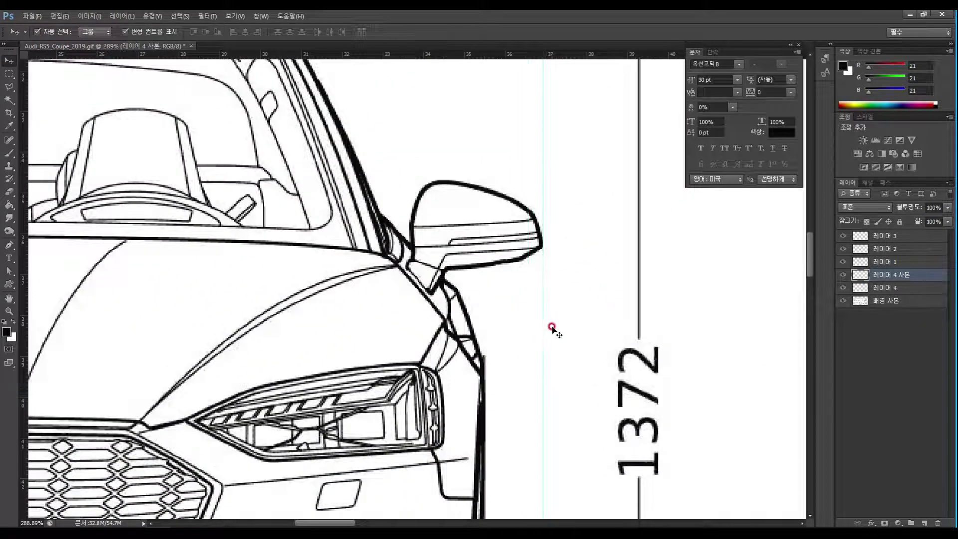
Step: Compare the wing mirror position and overall width of the mirrored car with the original front view against the guides
scroll(489, 225, "down", 10)
scroll(466, 278, "up", 9)
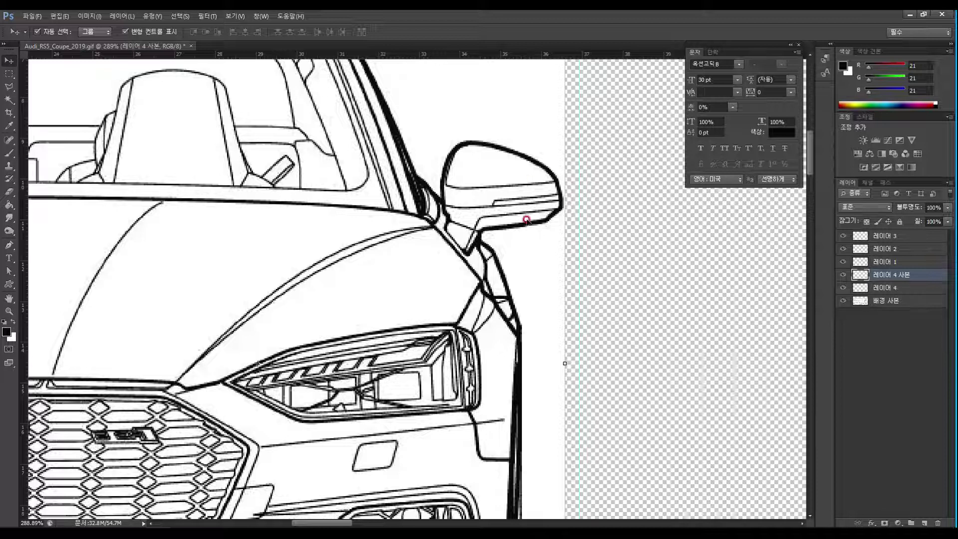
scroll(200, 338, "left", 5)
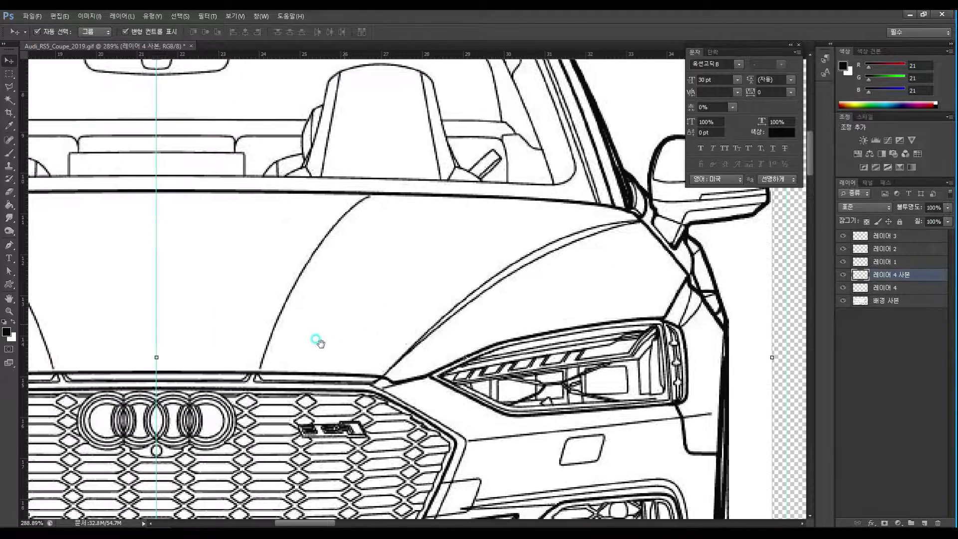
left_click_drag(517, 344, 366, 368)
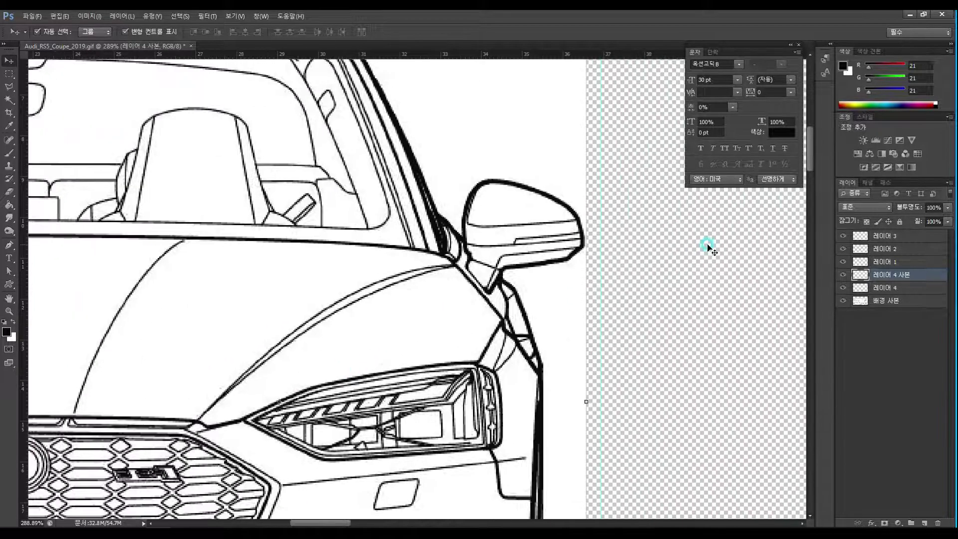
scroll(494, 356, "down", 3)
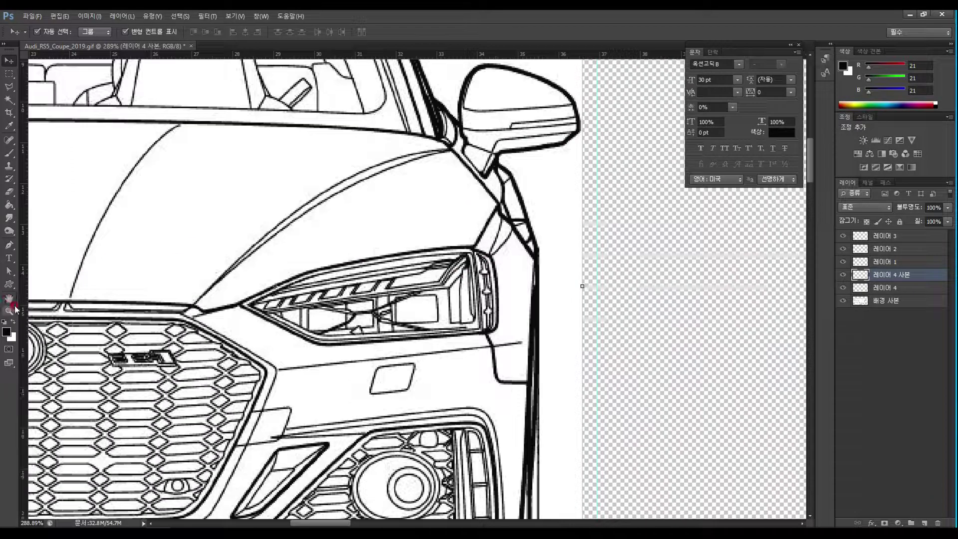
left_click(10, 298)
left_click(12, 313)
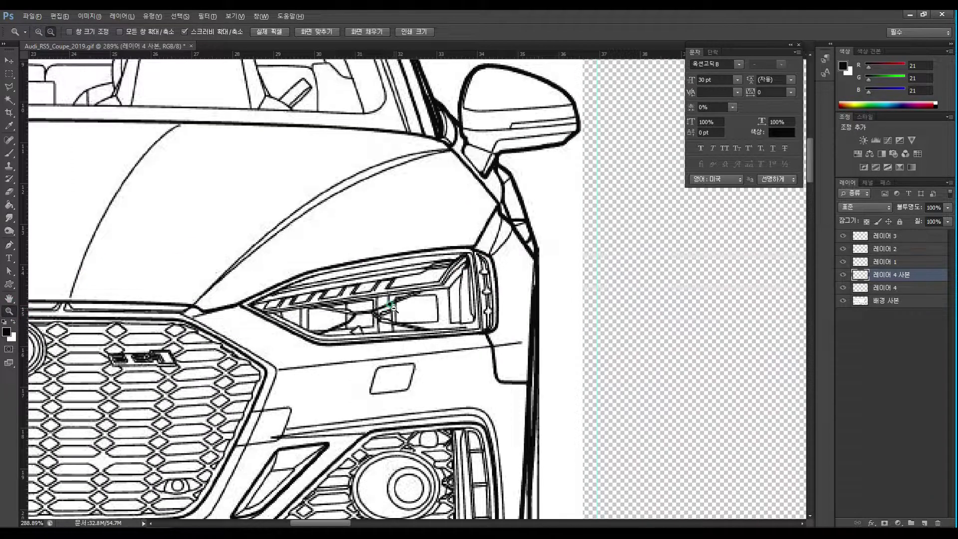
left_click(392, 307, "alt")
left_click(393, 308, "alt")
left_click(393, 309, "alt")
scroll(449, 315, "down", 3)
scroll(450, 314, "left", 2)
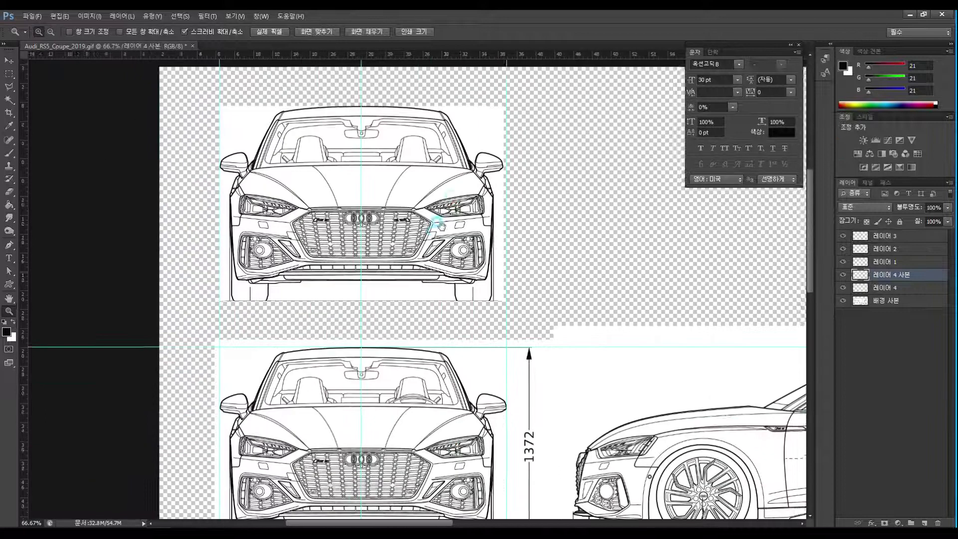
scroll(399, 419, "down", 1)
scroll(398, 419, "left", 1)
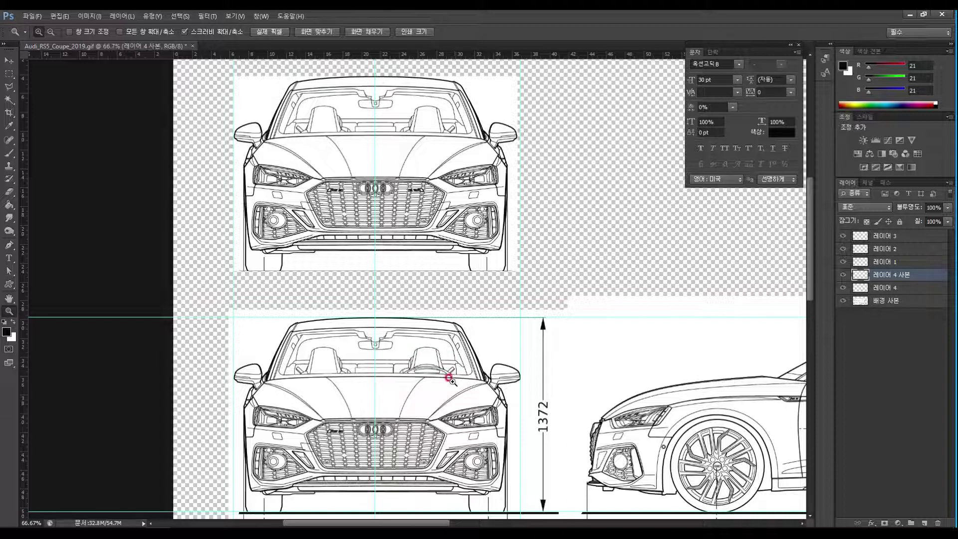
Step: Copy the windscreen area around the steering wheel of the original front view from the 배경 사본 layer to a new layer
left_click(8, 75)
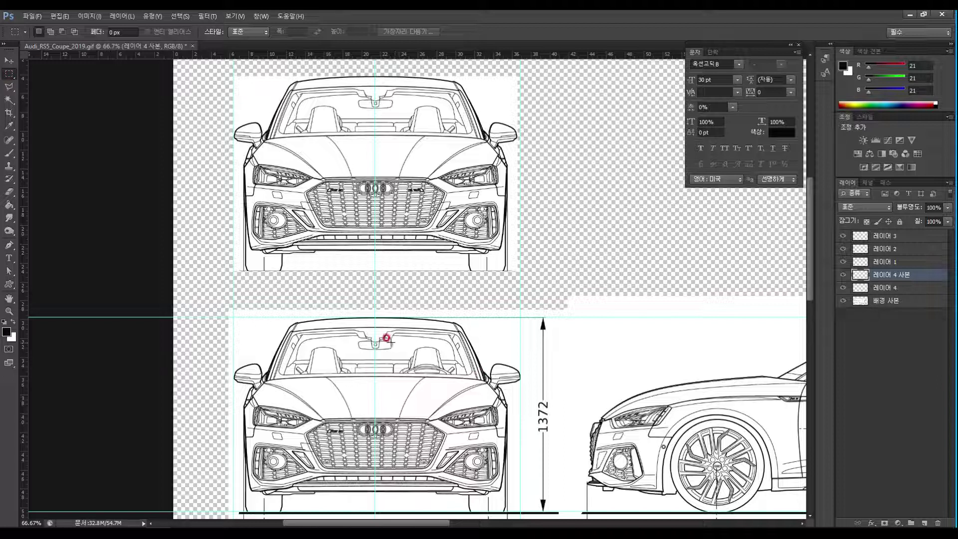
left_click_drag(382, 338, 472, 388)
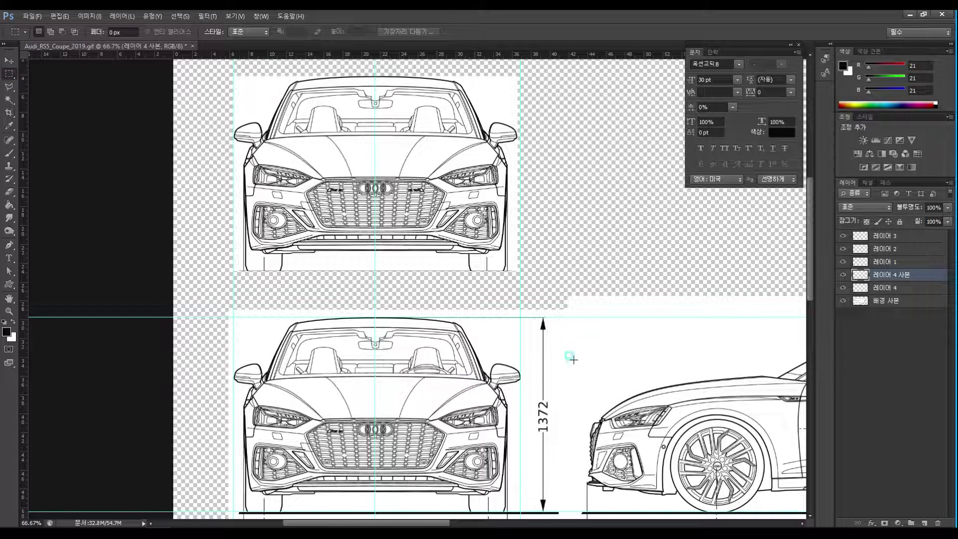
left_click(903, 301)
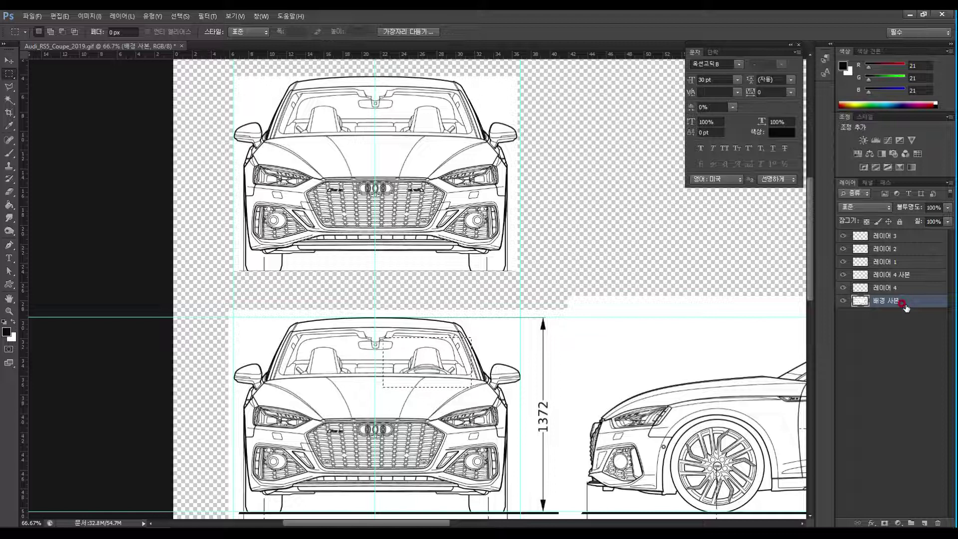
key("ctrl+j")
key("v")
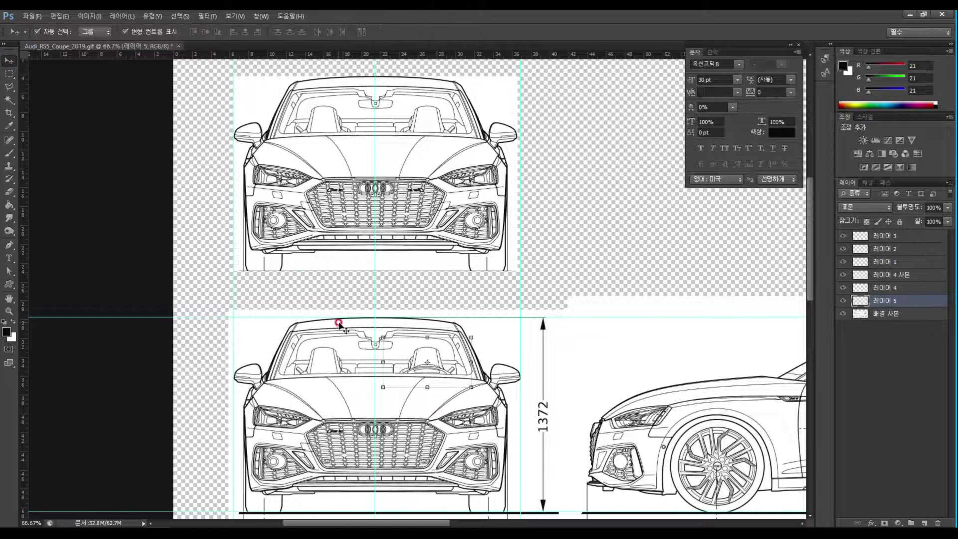
Step: Move the steering wheel patch onto the mirrored car's windscreen and put its layer above 레이어 4 사본
left_click_drag(433, 367, 434, 297)
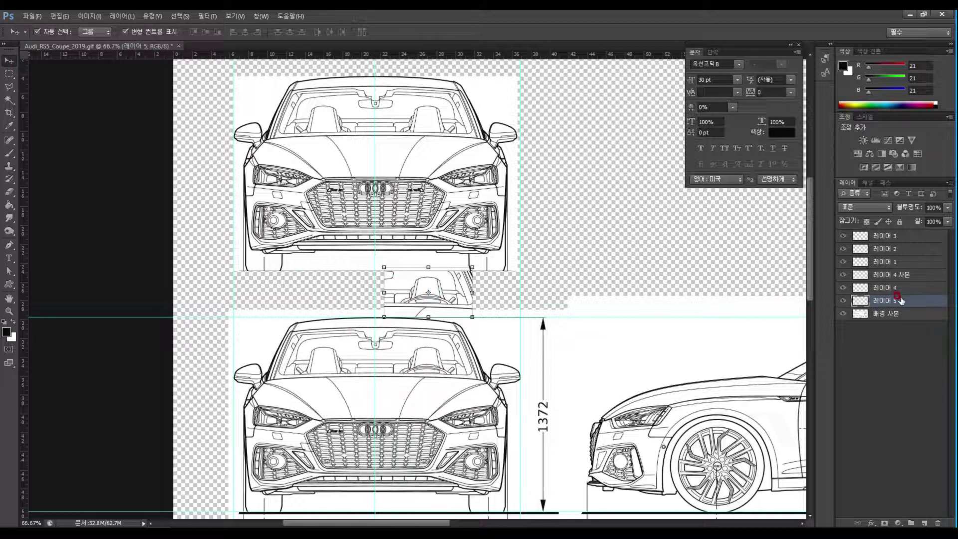
left_click_drag(882, 301, 885, 287)
left_click_drag(432, 288, 428, 115)
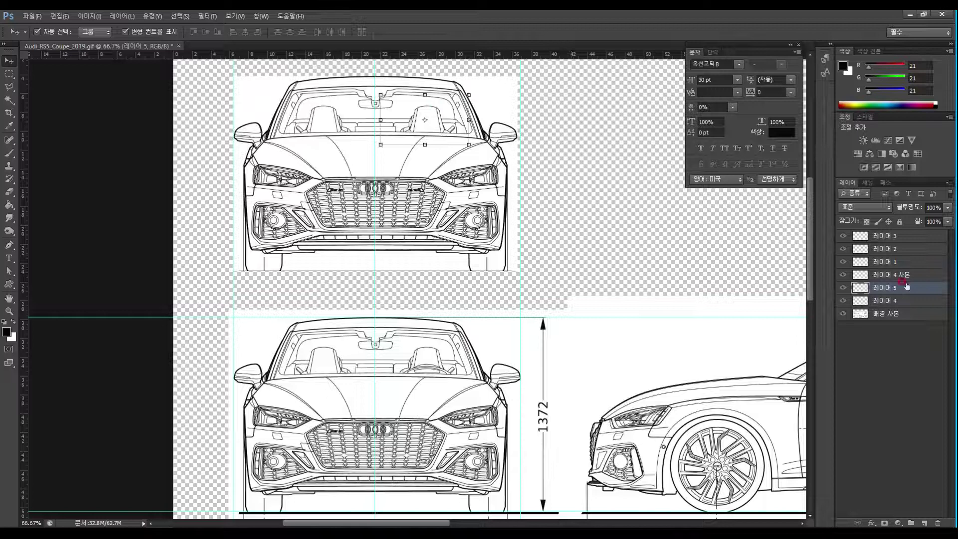
left_click_drag(896, 289, 893, 275)
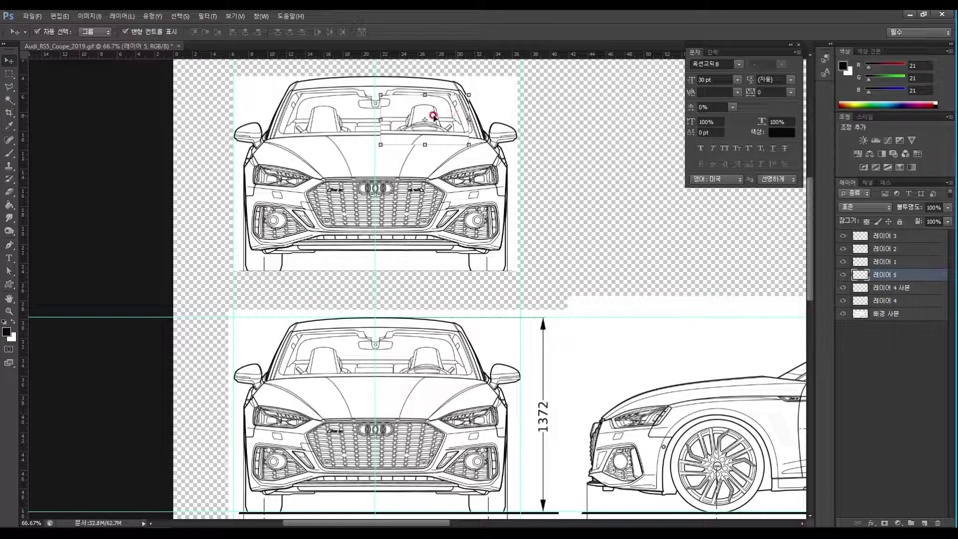
Step: Align the steering wheel patch precisely with the windscreen frame, rear-view mirror and bonnet lines of the mirrored car
left_click(9, 311)
left_click_drag(417, 139, 427, 366)
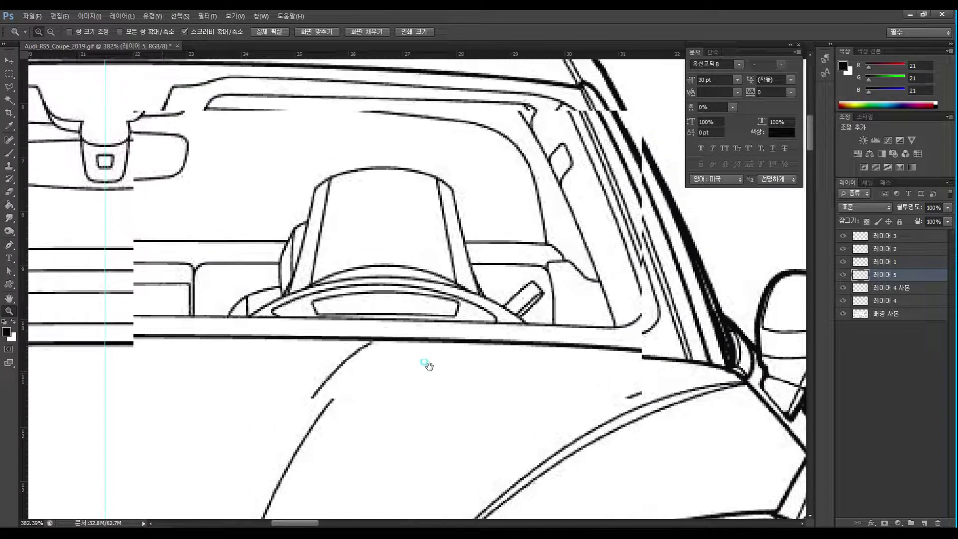
left_click(7, 62)
left_click_drag(325, 196, 347, 213)
key("Up")
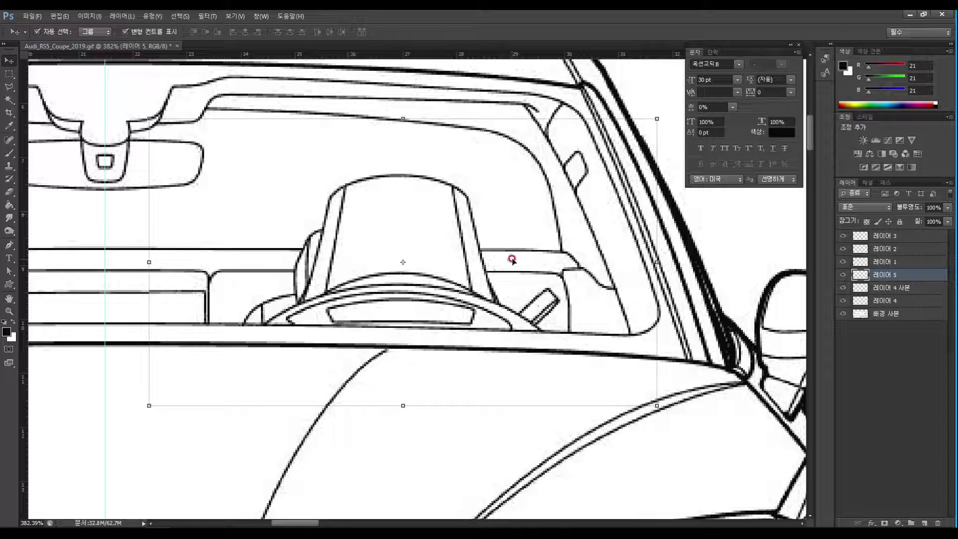
double_click(7, 312)
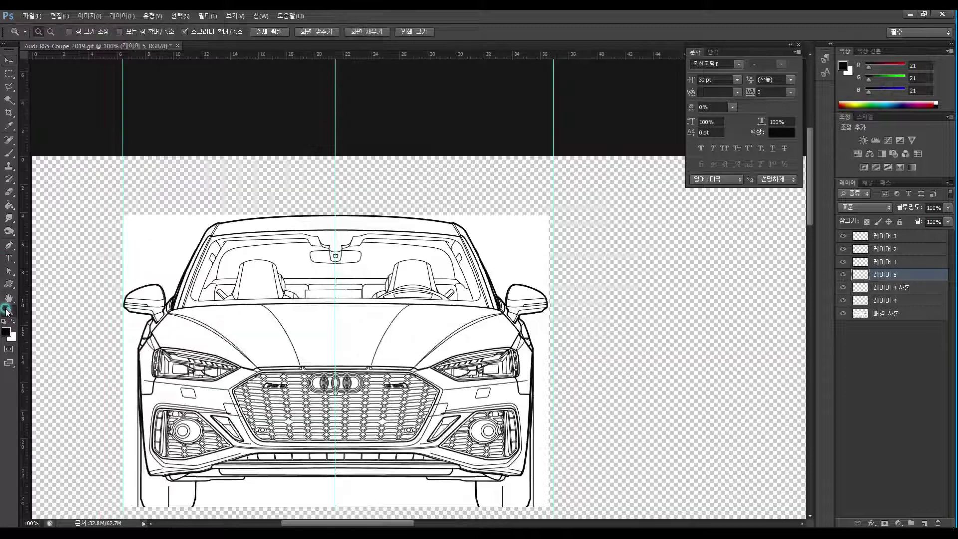
scroll(441, 366, "down", 5)
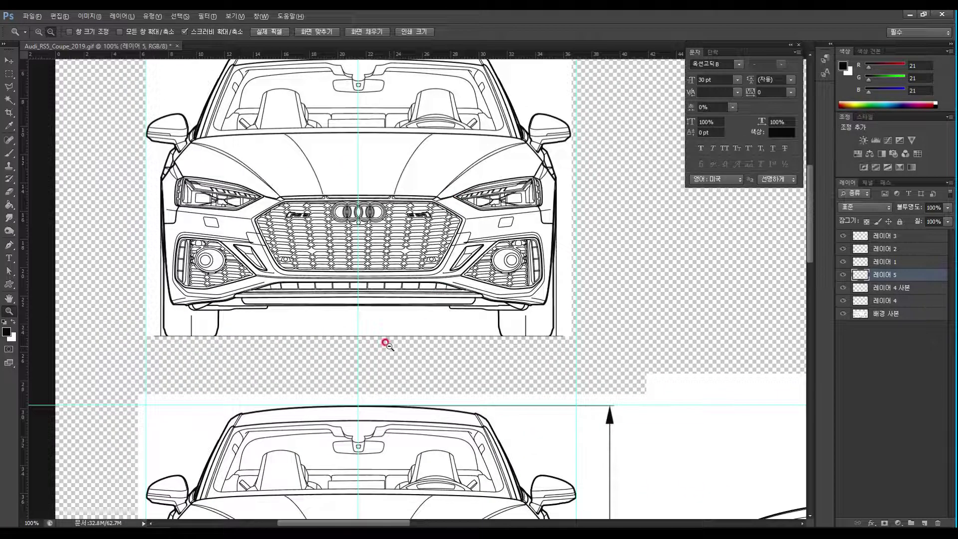
Step: Move the vertical guide from the front view's right edge to the front bumper of the side view
left_click(388, 344, "alt")
left_click_drag(419, 336, 430, 280)
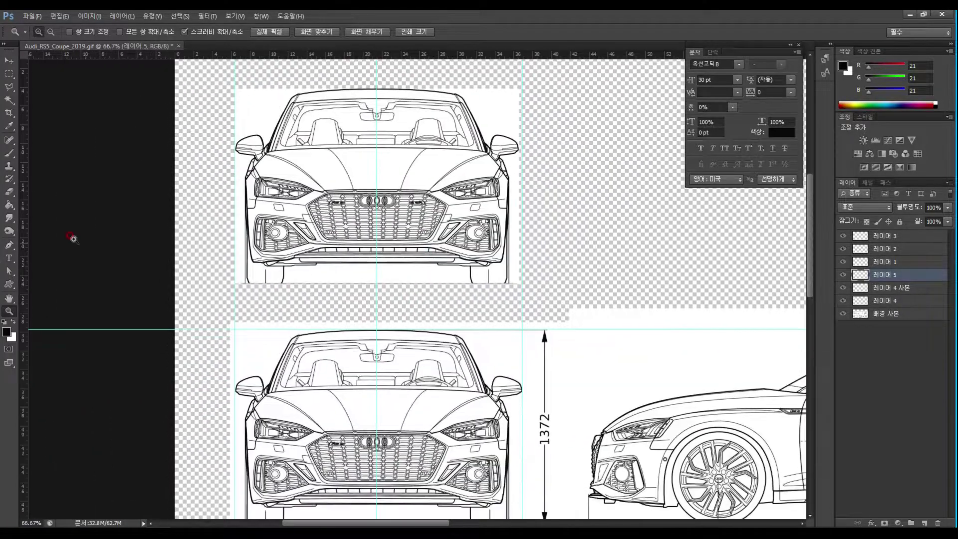
left_click(9, 60)
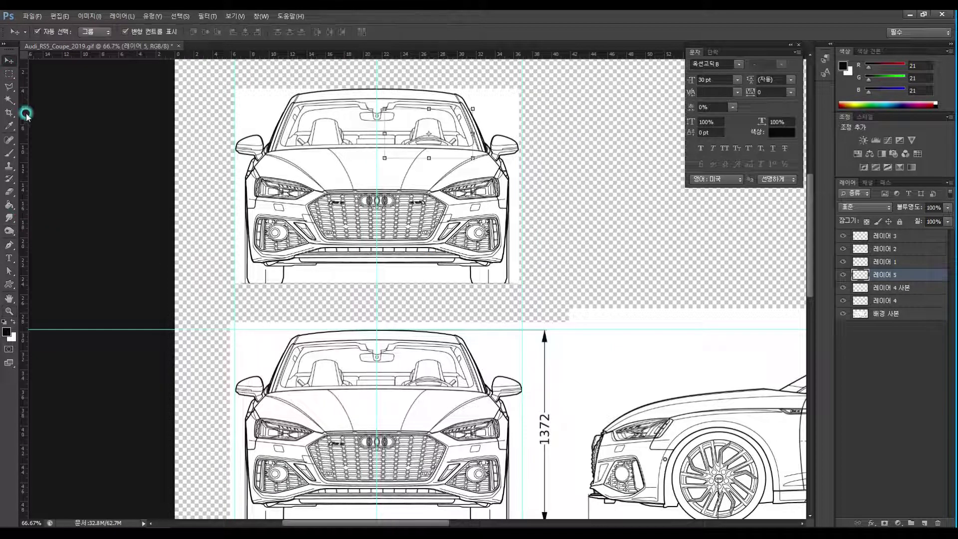
left_click_drag(519, 245, 598, 252)
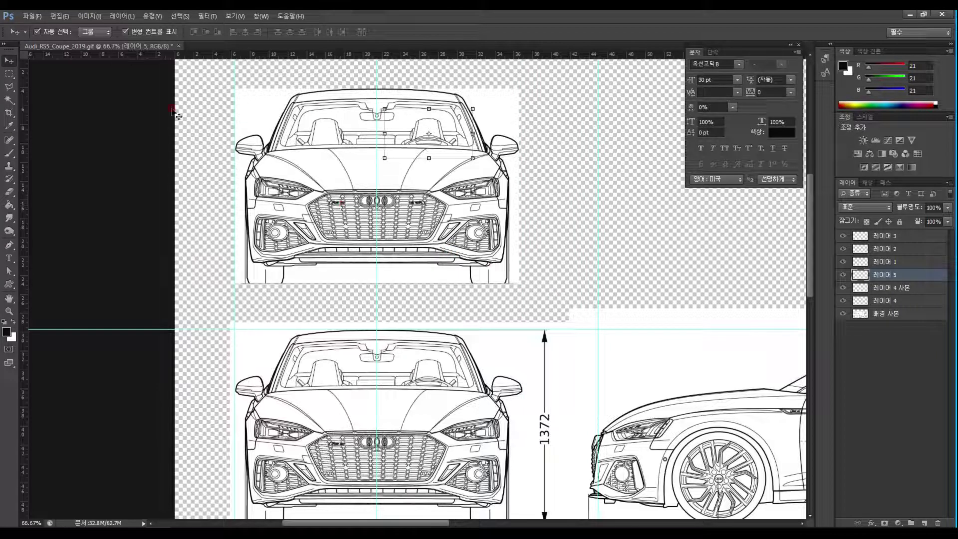
Step: Merge the three layers of the upper front view into one layer and shift it slightly down and left
left_click(195, 92)
left_click_drag(210, 80, 556, 293)
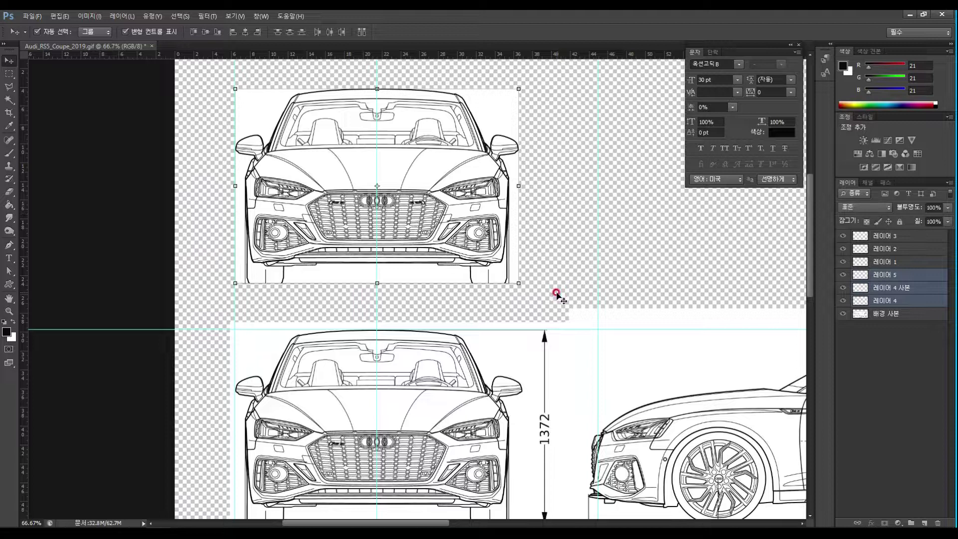
right_click(923, 279)
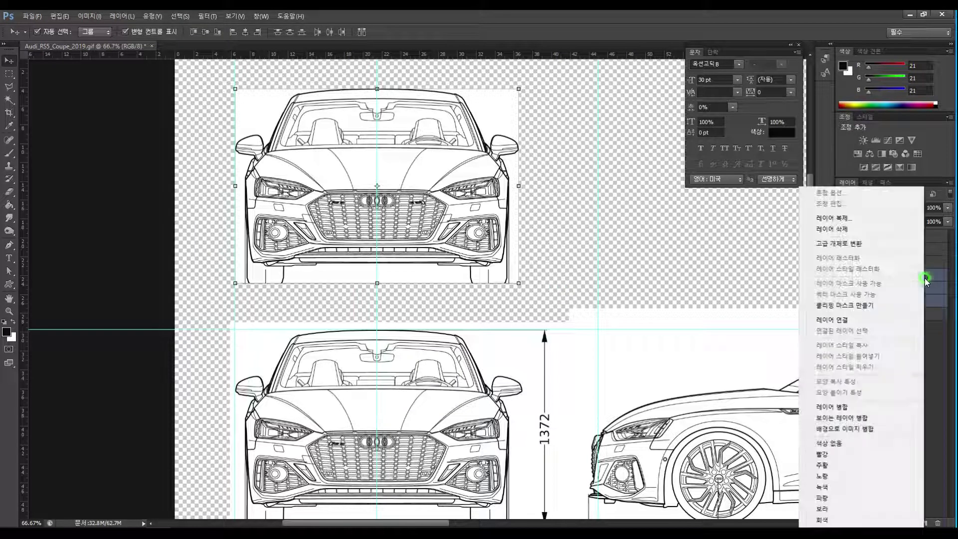
left_click(851, 409)
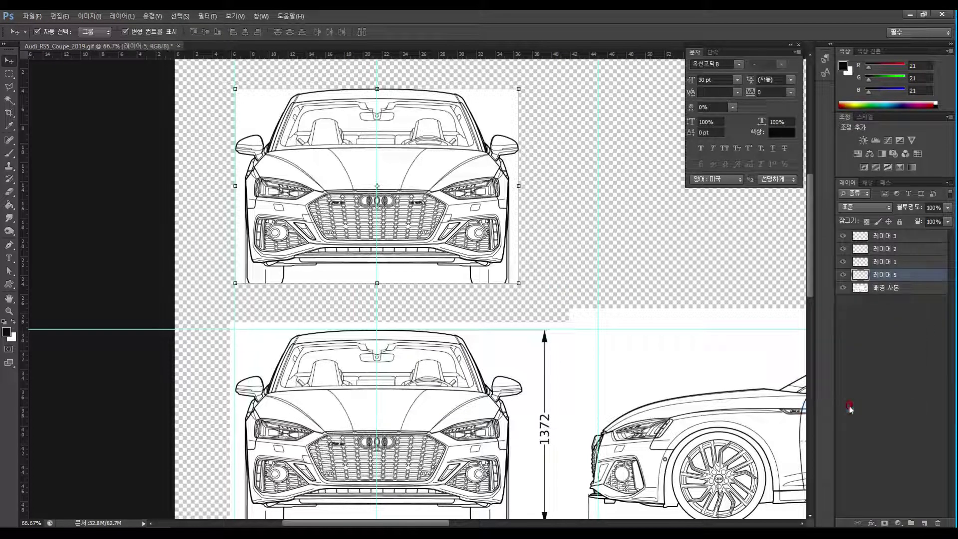
mouse_move(449, 171)
left_mouse_down()
mouse_move(535, 174)
mouse_move(439, 180)
mouse_move(450, 194)
mouse_move(447, 177)
left_mouse_up()
left_click(588, 209)
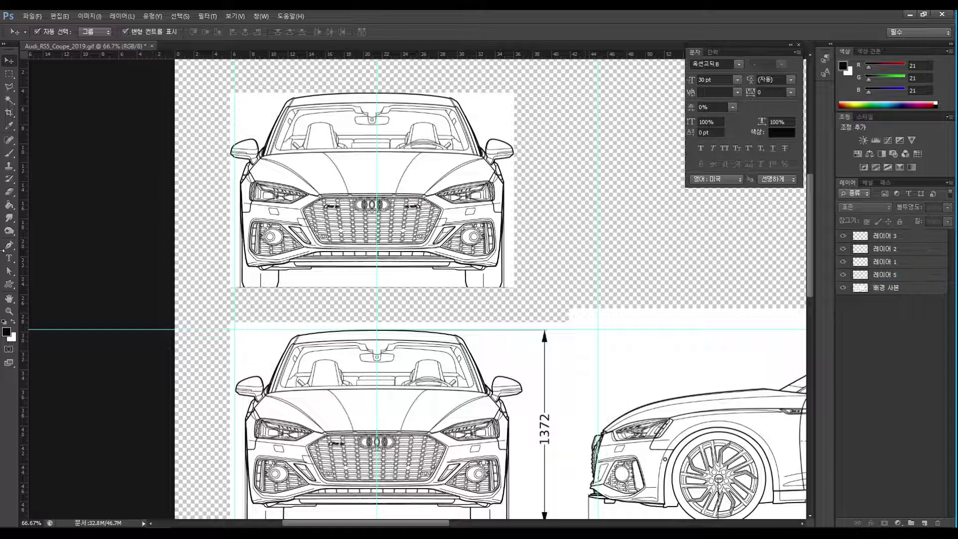
Step: Examine the merged front view up close, from the grille down to the lower bumper, and return to the full drawing
left_click(11, 311)
left_click_drag(383, 99, 188, 214)
left_click_drag(417, 229, 398, 96)
left_click_drag(339, 404, 473, 250)
left_click(15, 316)
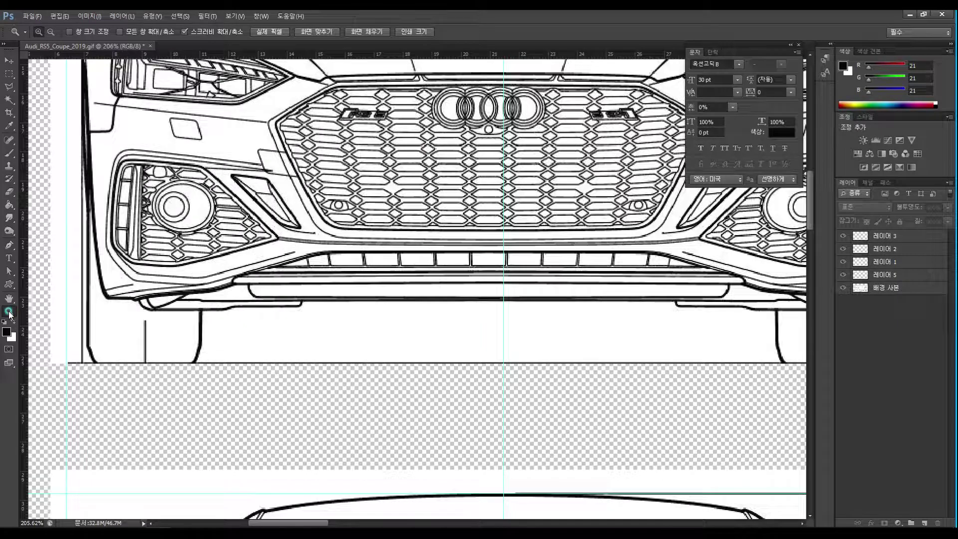
double_click(9, 313)
double_click(9, 298)
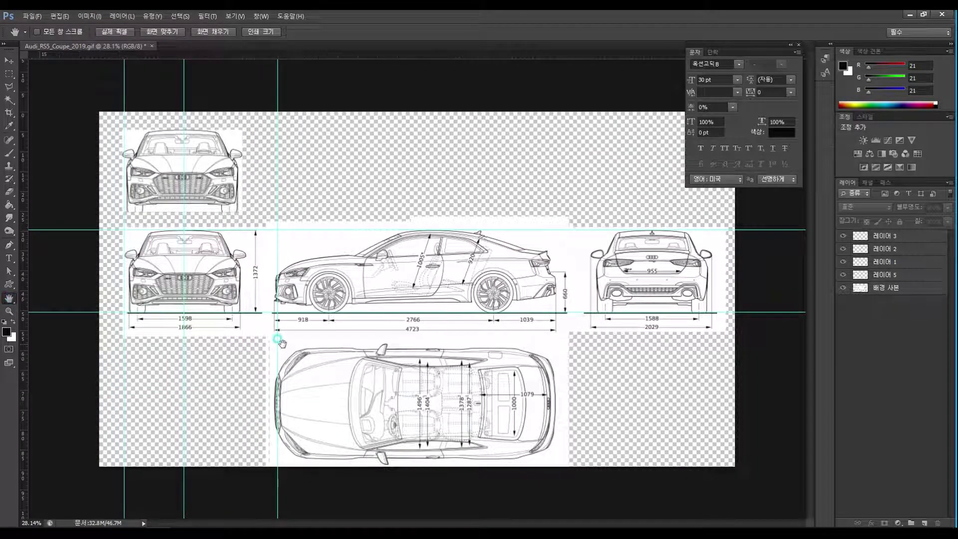
Step: Add a vertical guide near the middle of the rear view
left_click(9, 311)
left_click_drag(641, 284, 699, 251)
left_click_drag(686, 285, 458, 315)
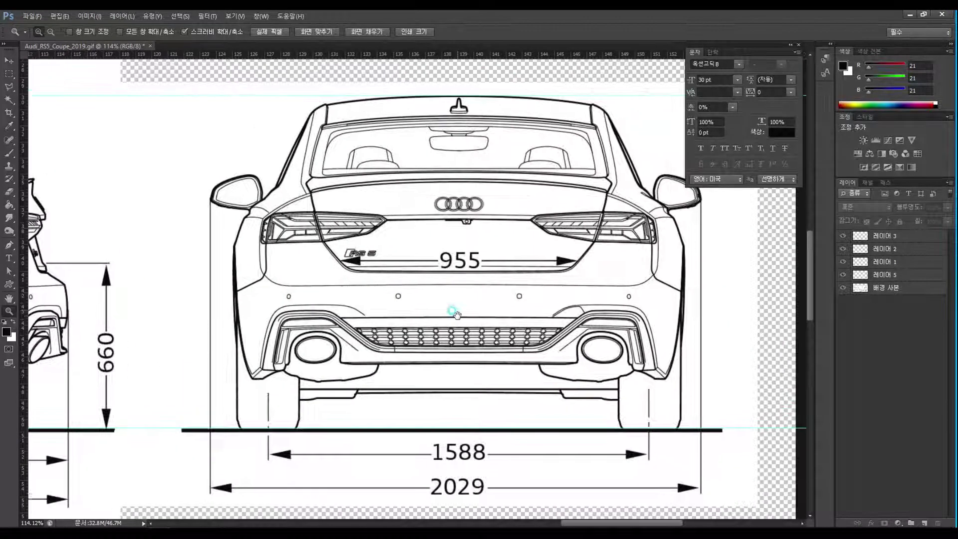
left_click_drag(553, 230, 506, 246)
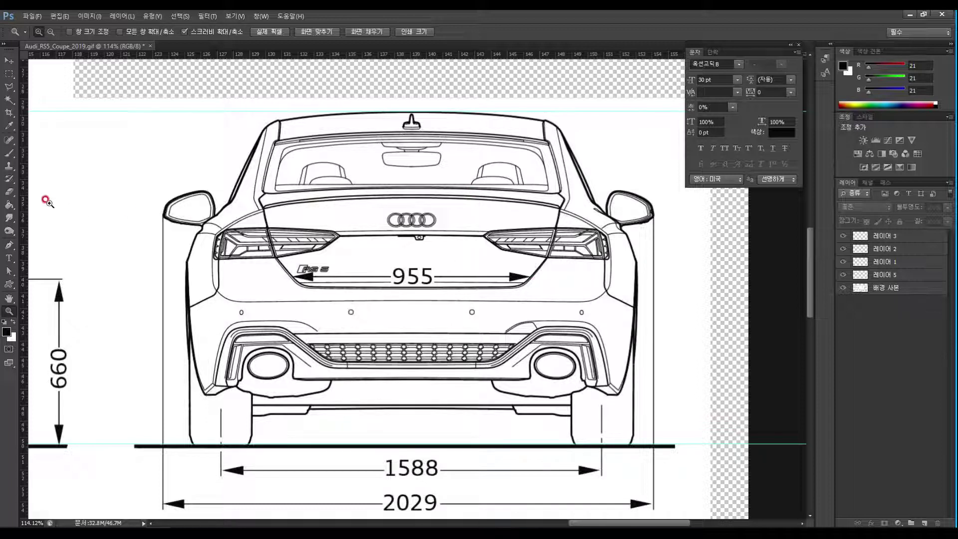
left_click(9, 60)
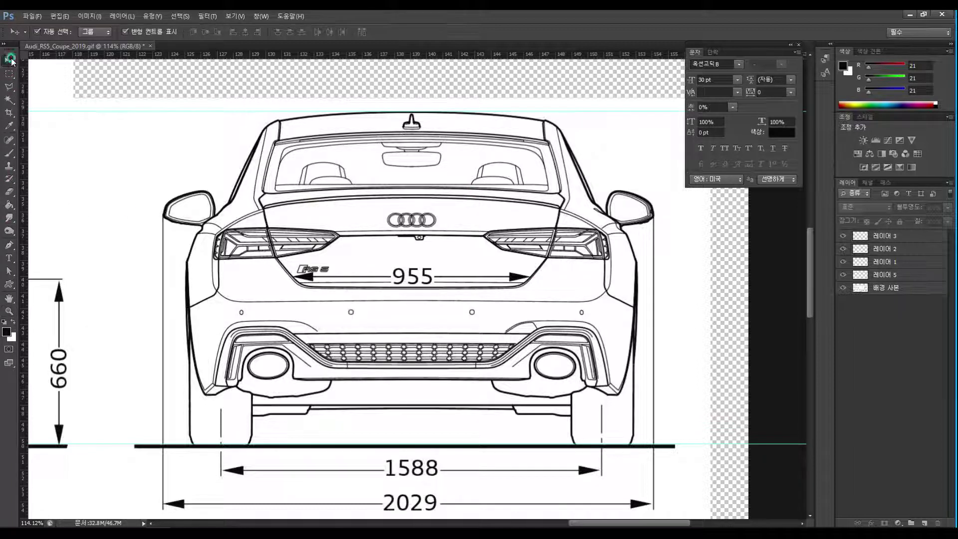
left_click_drag(24, 116, 491, 207)
Step: Align the new vertical guide with the centre of the Audi rings on the rear view
left_click(9, 311)
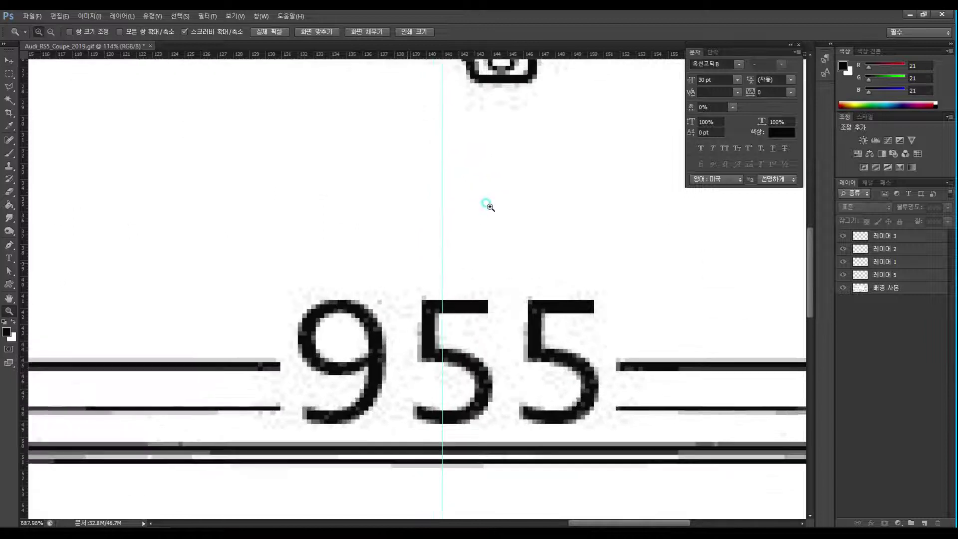
left_click_drag(442, 170, 429, 389)
left_click_drag(451, 244, 445, 351)
left_click(9, 60)
left_click(422, 316)
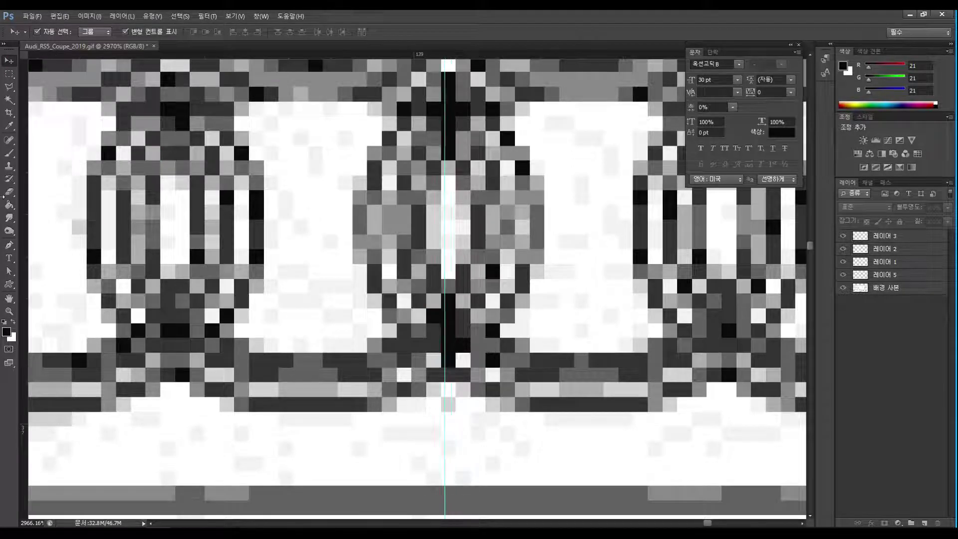
Step: Fine-tune the centre guide at pixel level so it runs through the middle of the rear view's Audi rings
left_click(9, 311)
left_click(376, 230)
left_click(410, 172)
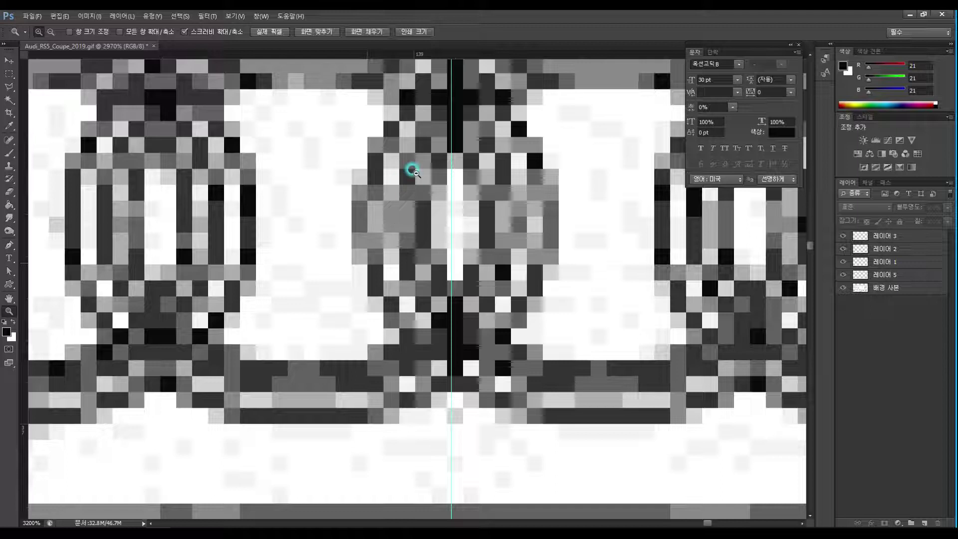
left_click(615, 141, "alt")
left_click(614, 141)
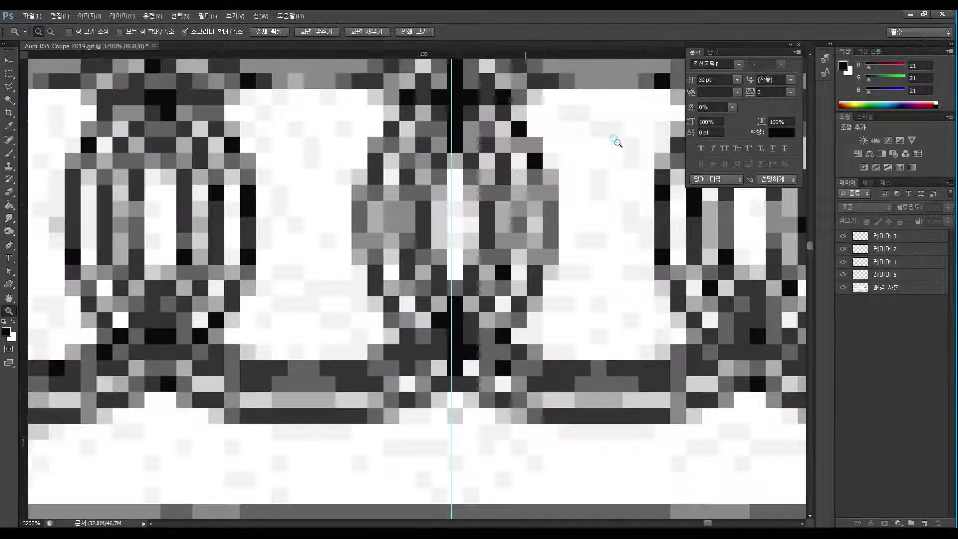
left_click(9, 60)
left_click(446, 245)
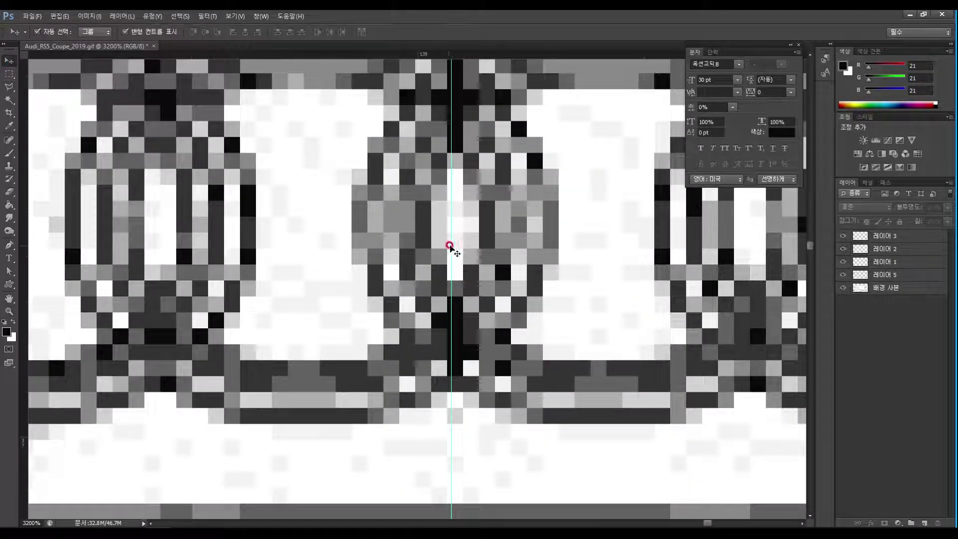
left_click_drag(452, 245, 642, 256)
mouse_move(452, 252)
left_mouse_down()
mouse_move(463, 259)
mouse_move(455, 257)
left_mouse_up()
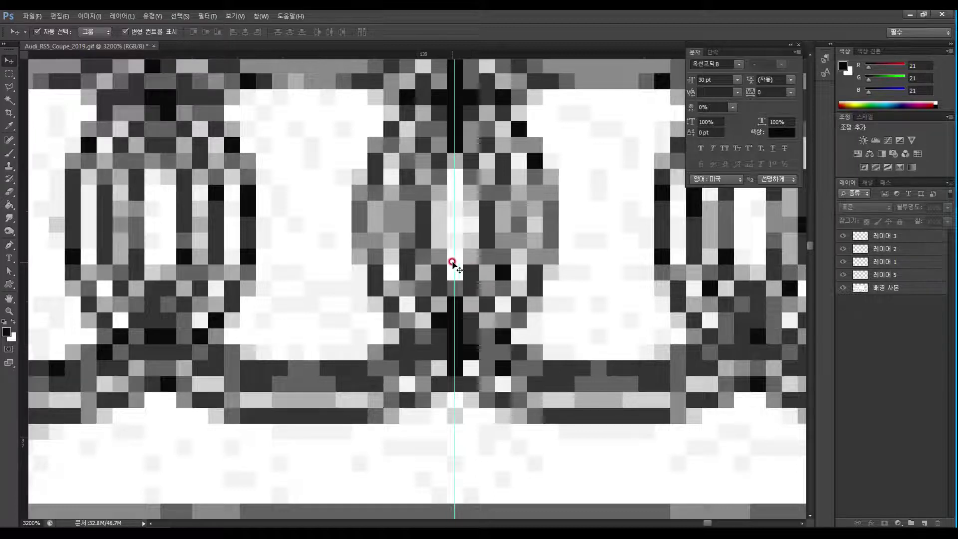
mouse_move(454, 260)
left_mouse_down()
mouse_move(676, 267)
mouse_move(455, 276)
left_mouse_up()
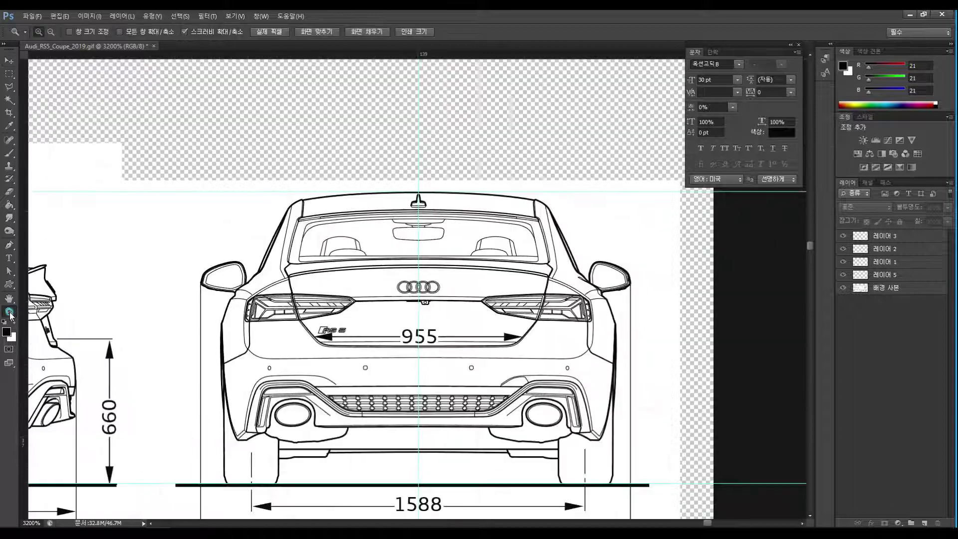
Step: Add a vertical guide at the outer edge of the rear view's left mirror
double_click(8, 311)
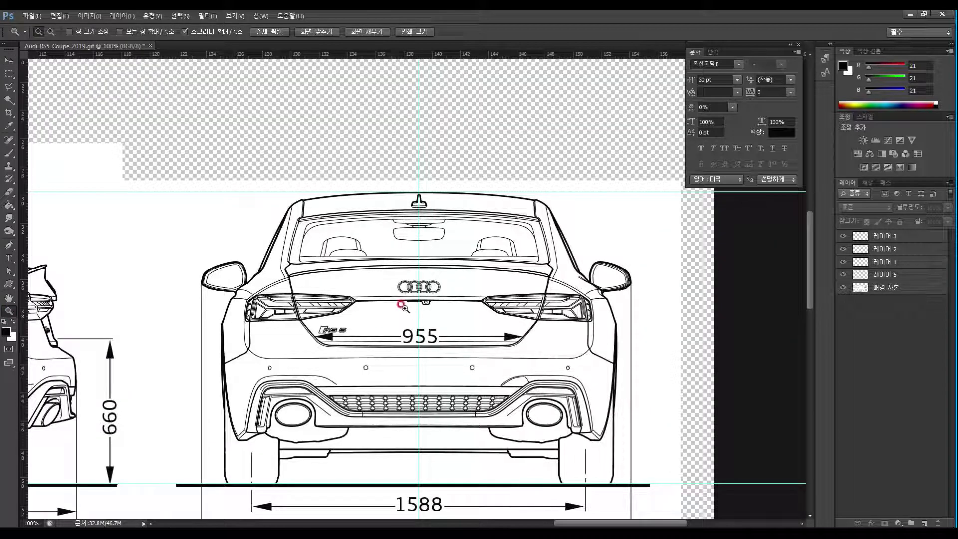
left_click_drag(364, 327, 382, 283)
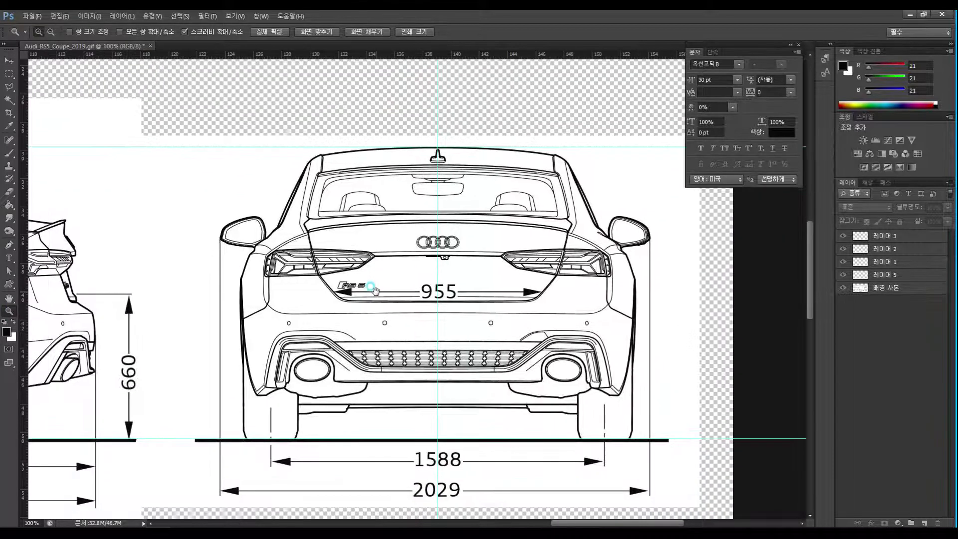
left_click(9, 60)
left_click_drag(23, 108, 220, 161)
Step: Fine-tune the left guide on the mirror's outer edge and check the guides along the rear view's roof
key("z")
left_click_drag(232, 274, 235, 360)
left_click(9, 61)
left_click_drag(180, 117, 177, 118)
left_click_drag(387, 220, 389, 301)
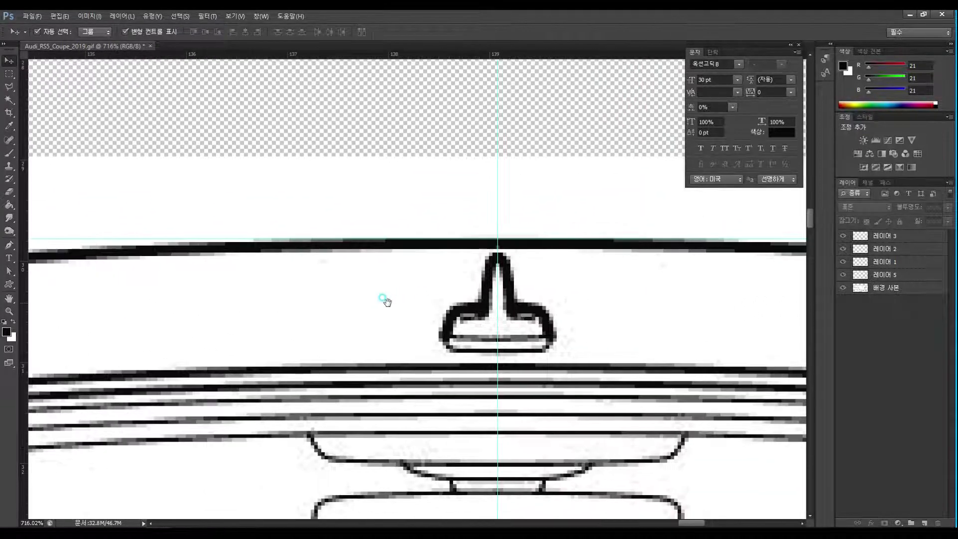
left_click_drag(456, 349, 468, 166)
mouse_move(409, 346)
left_mouse_down()
mouse_move(402, 302)
mouse_move(375, 272)
mouse_move(445, 208)
mouse_move(425, 242)
left_mouse_up()
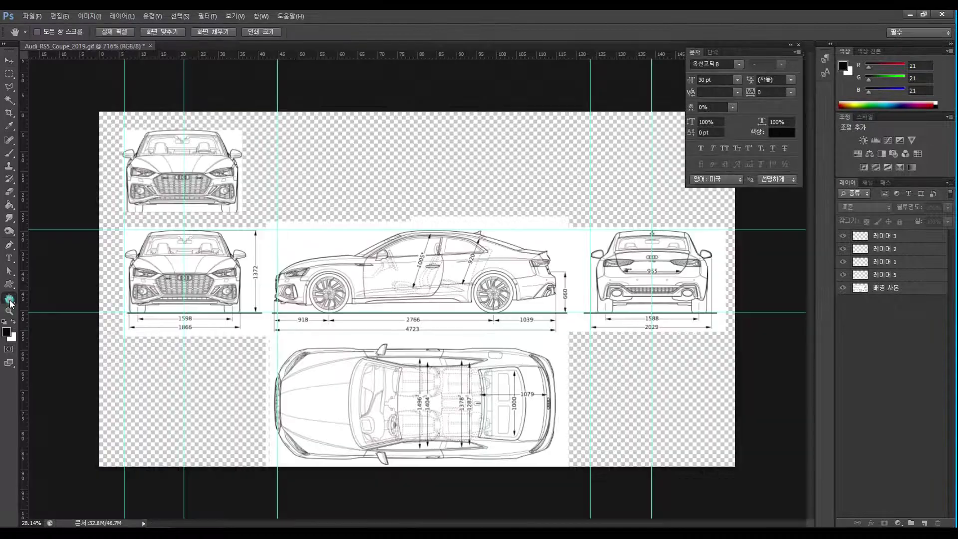
double_click(9, 299)
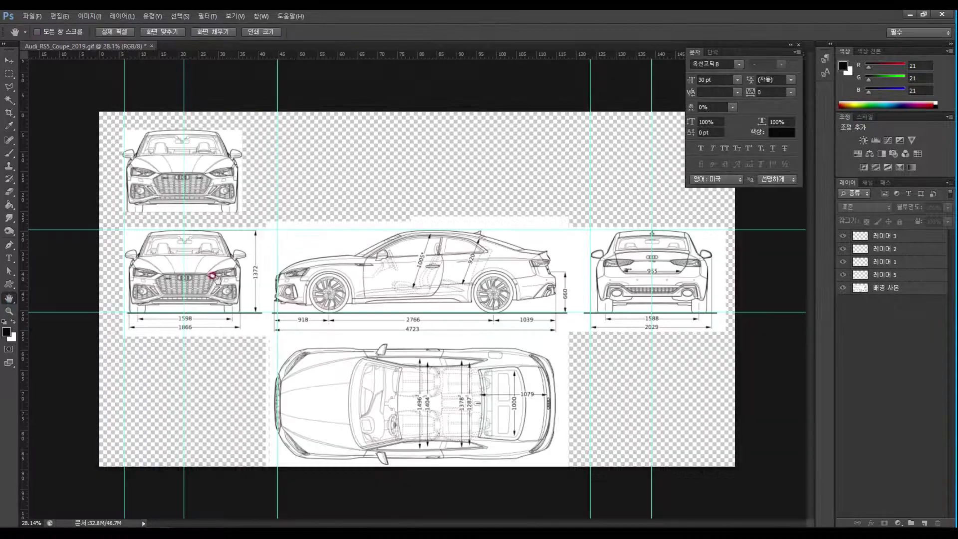
Step: Copy the rear view's left half from the 배경 사본 layer to a new layer and move it straight above the rear view
left_click(9, 74)
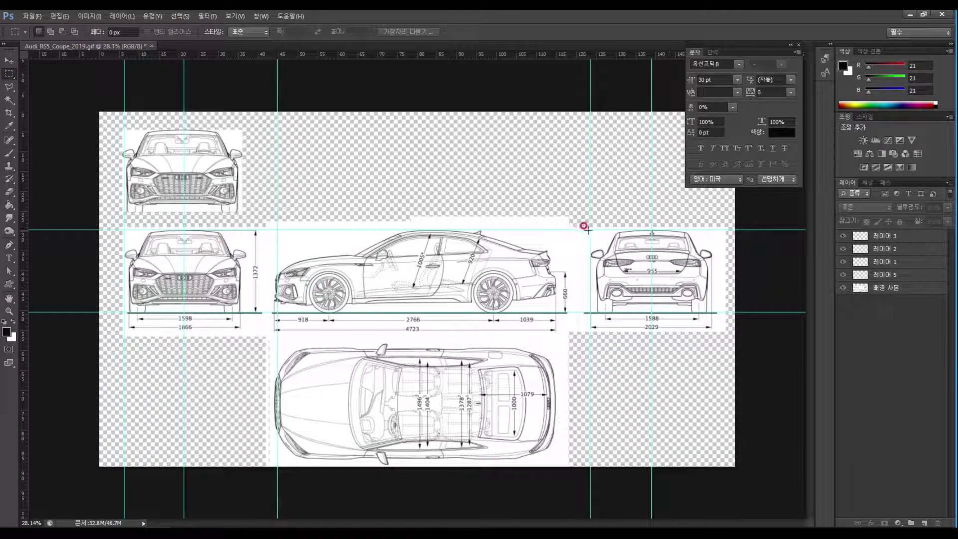
left_click_drag(633, 298, 647, 310)
left_click(897, 288)
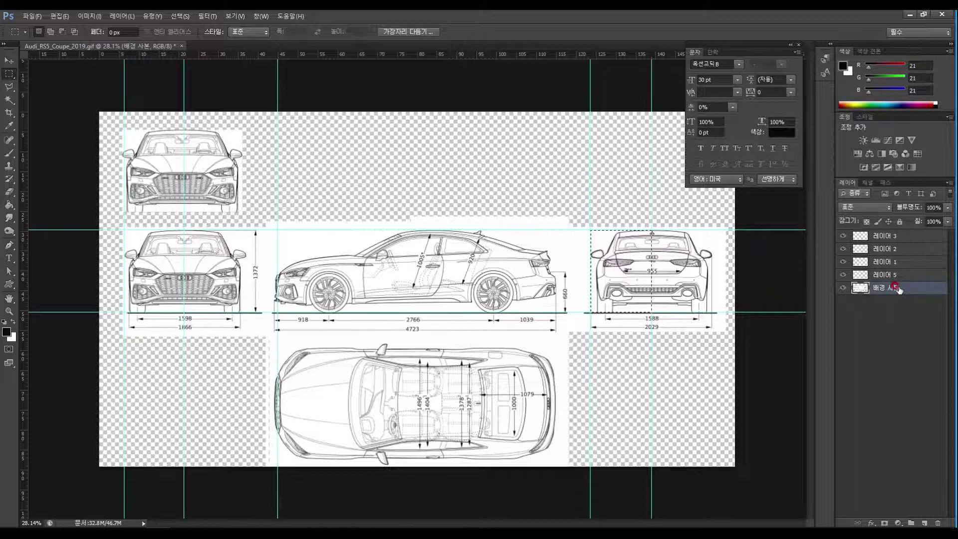
key("ctrl+j")
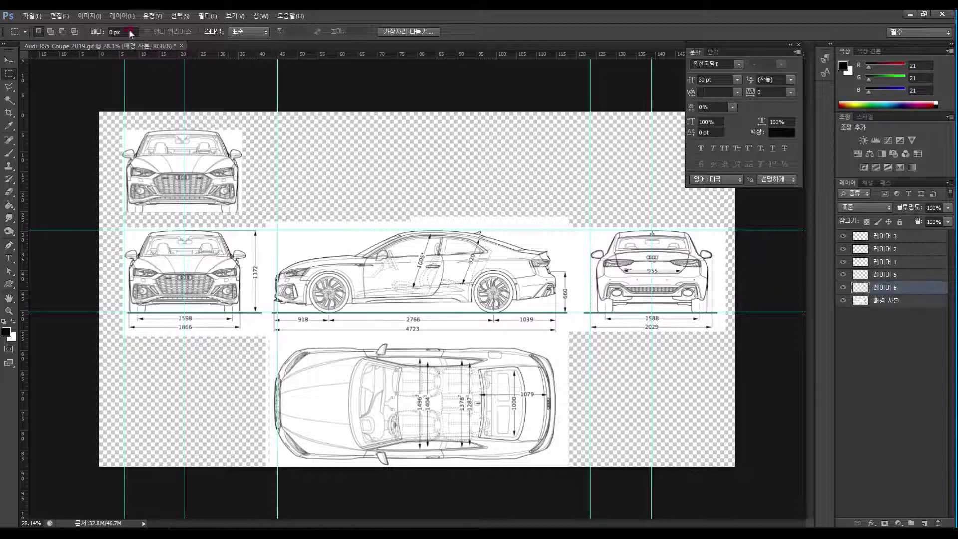
left_click(9, 60)
left_click_drag(624, 285, 627, 179)
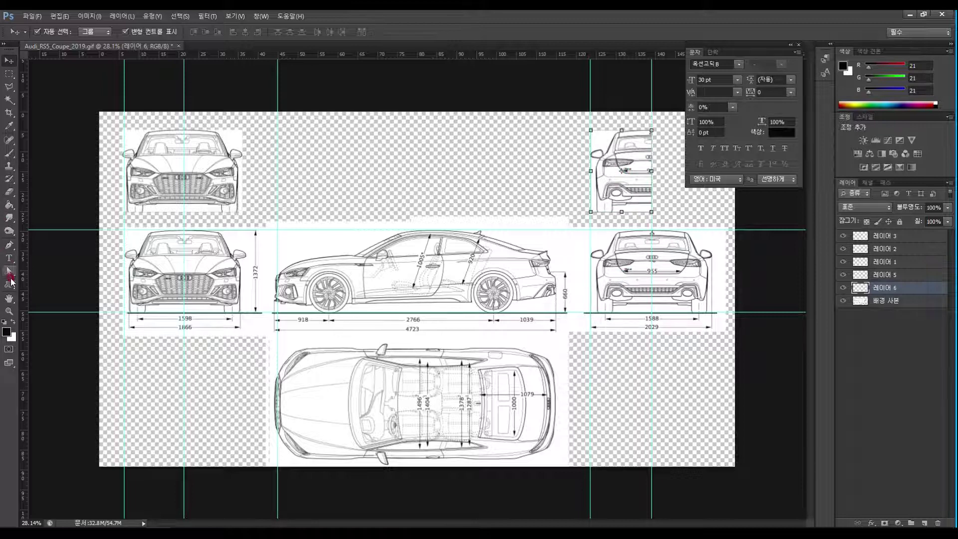
Step: Duplicate the 레이어 6 layer holding the left half of the rear view
left_click(8, 311)
left_click_drag(574, 167, 417, 253)
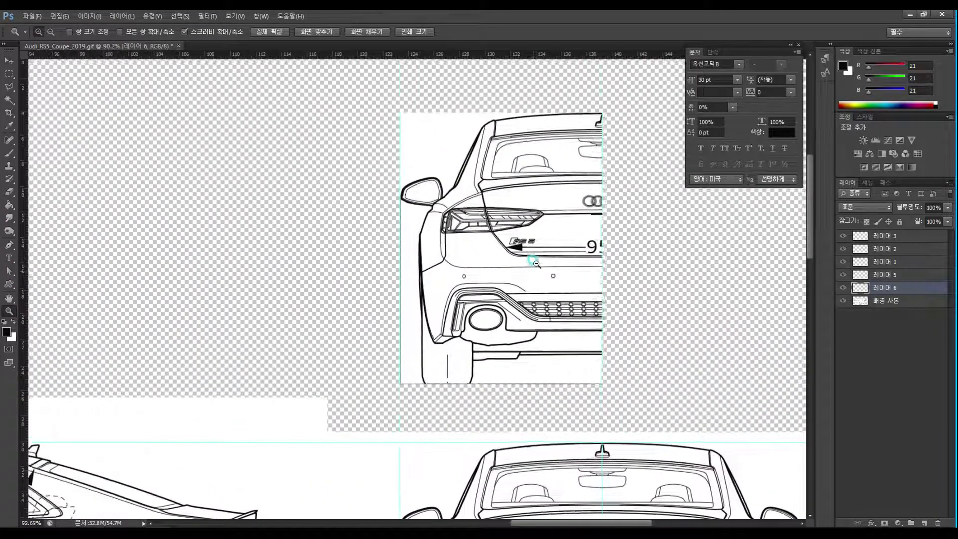
left_click_drag(536, 264, 405, 278)
left_click(9, 59)
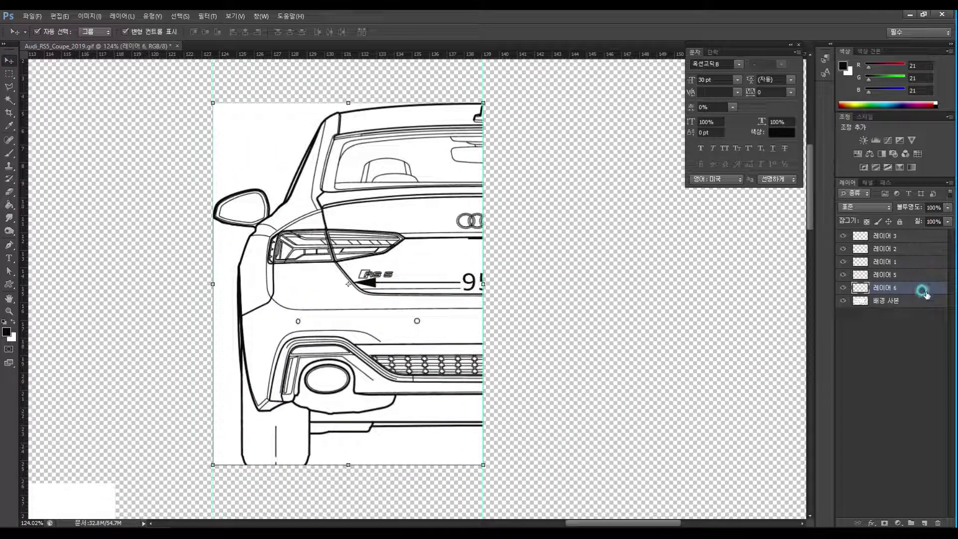
left_click_drag(922, 289, 925, 523)
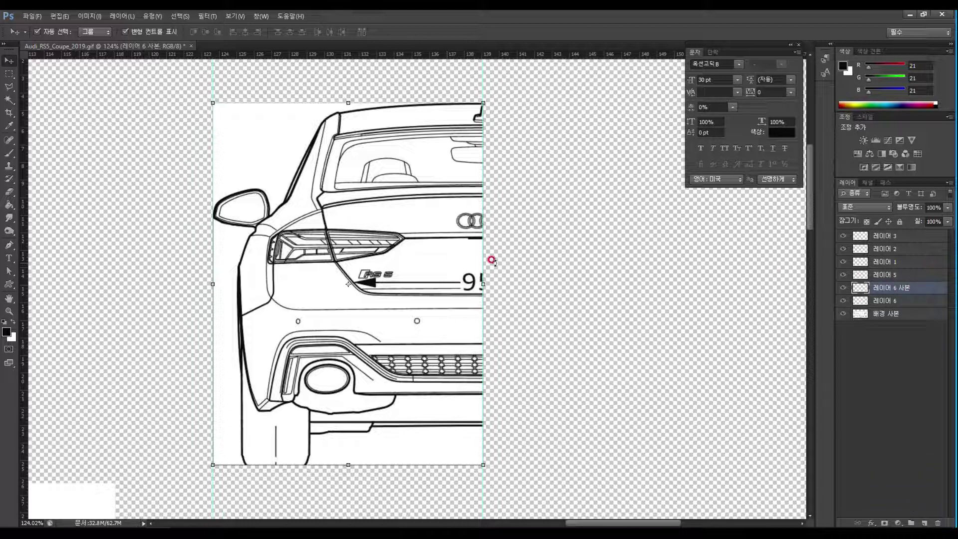
Step: Flip the 레이어 6 사본 half horizontally, place it against the centre guide as the rear view's right half, and apply the transform
left_click(483, 284)
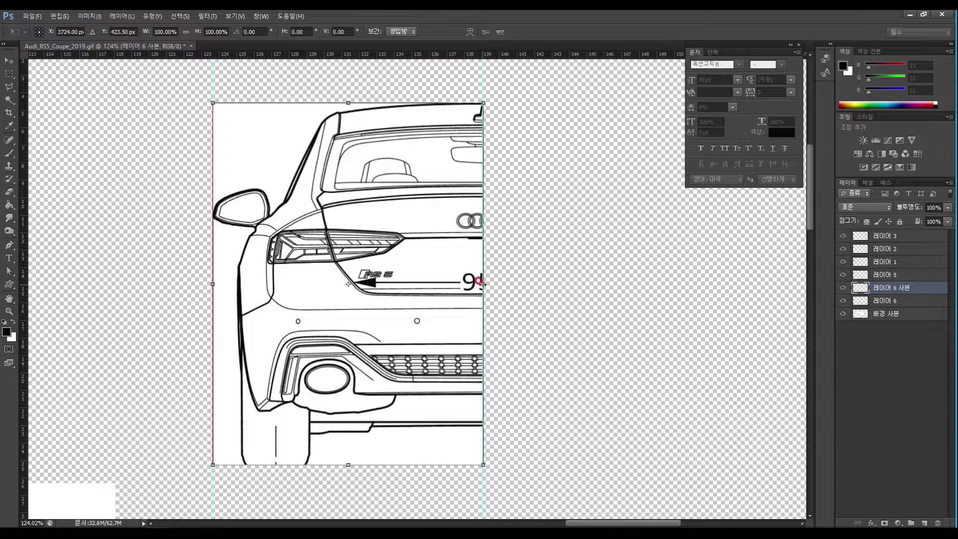
right_click(483, 284)
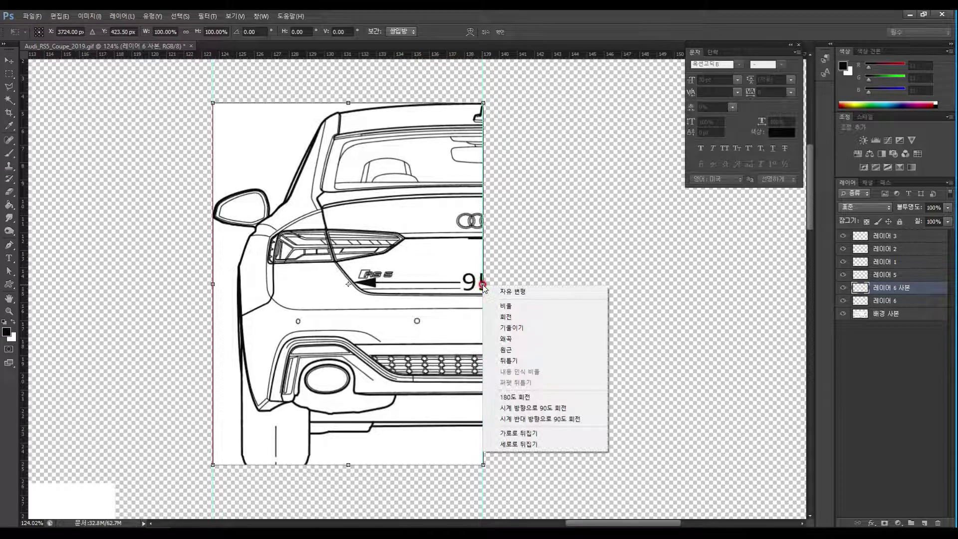
left_click(528, 438)
left_click_drag(319, 351, 588, 355)
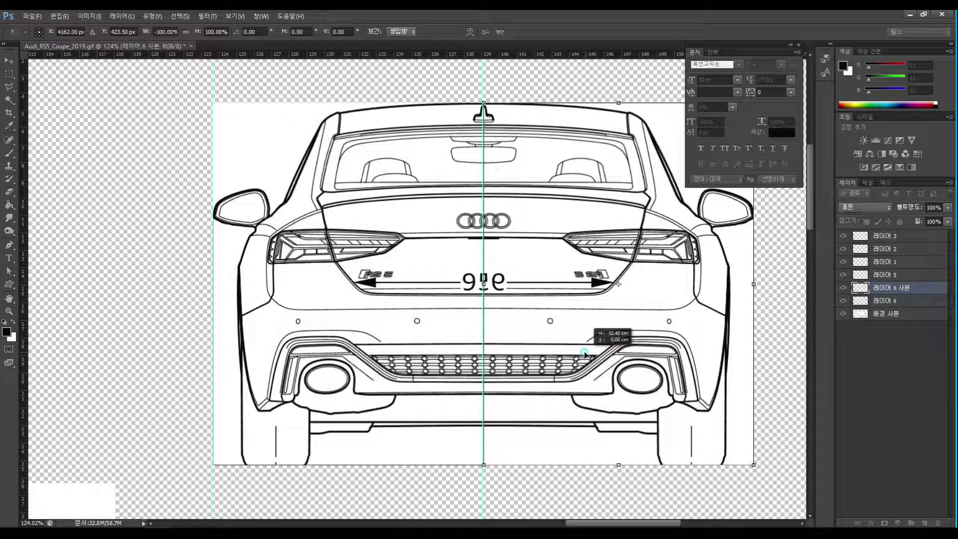
left_click_drag(584, 355, 582, 353)
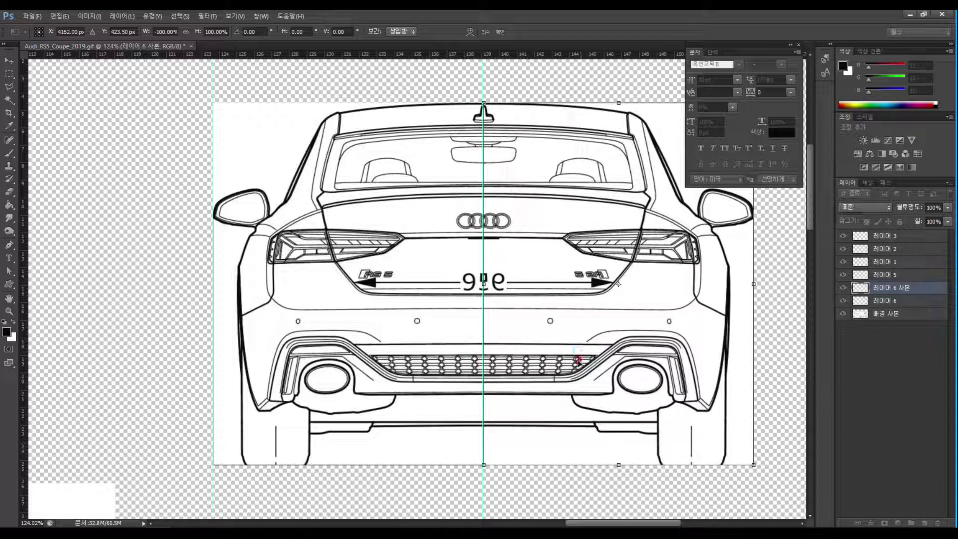
left_click(9, 311)
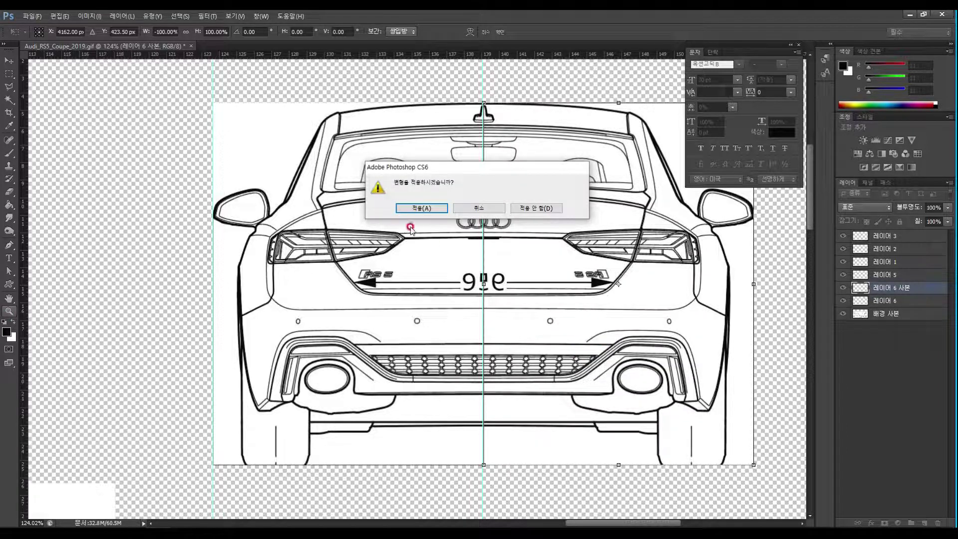
left_click(412, 212)
Step: Examine the seam between the two rear view halves along the centre guide
left_click_drag(470, 306, 533, 231)
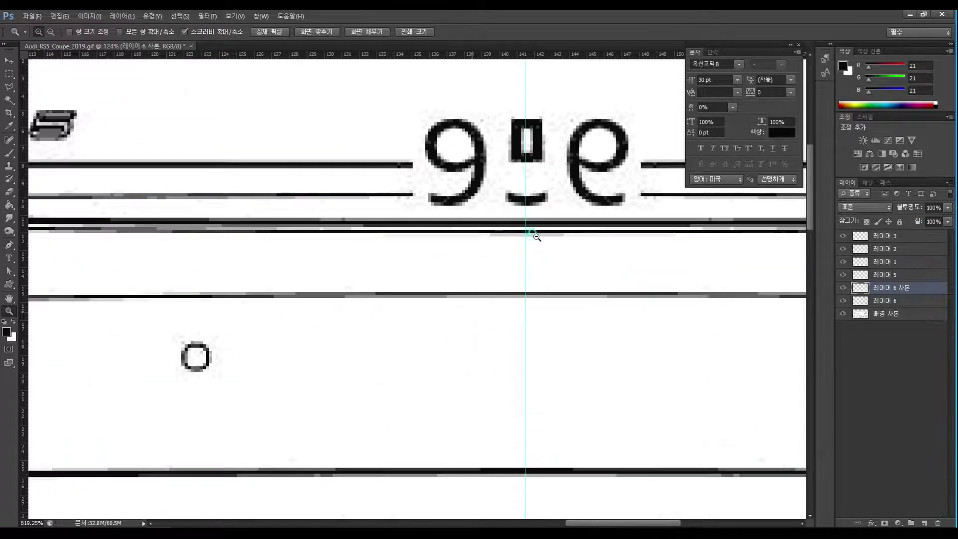
left_click(544, 245, "alt")
left_click(541, 250, "alt")
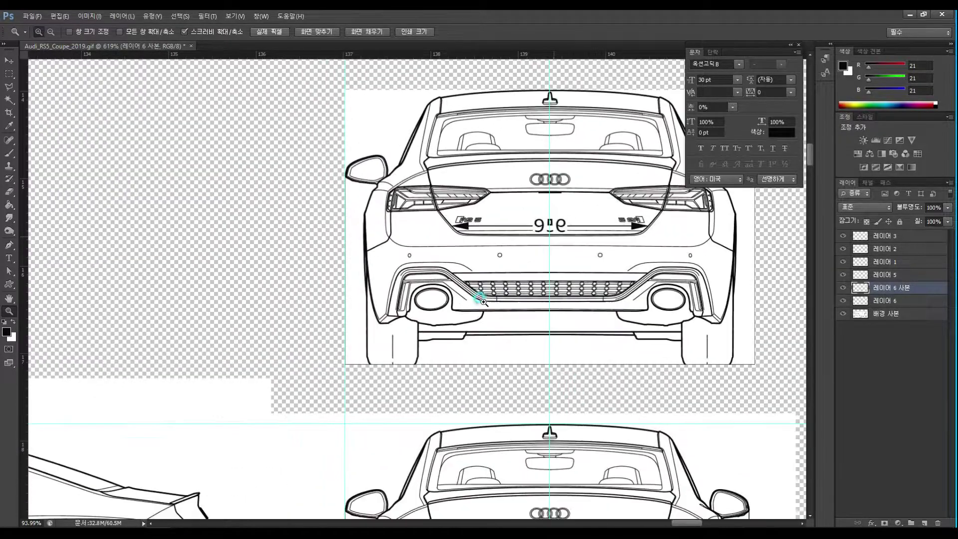
left_click_drag(592, 296, 516, 291)
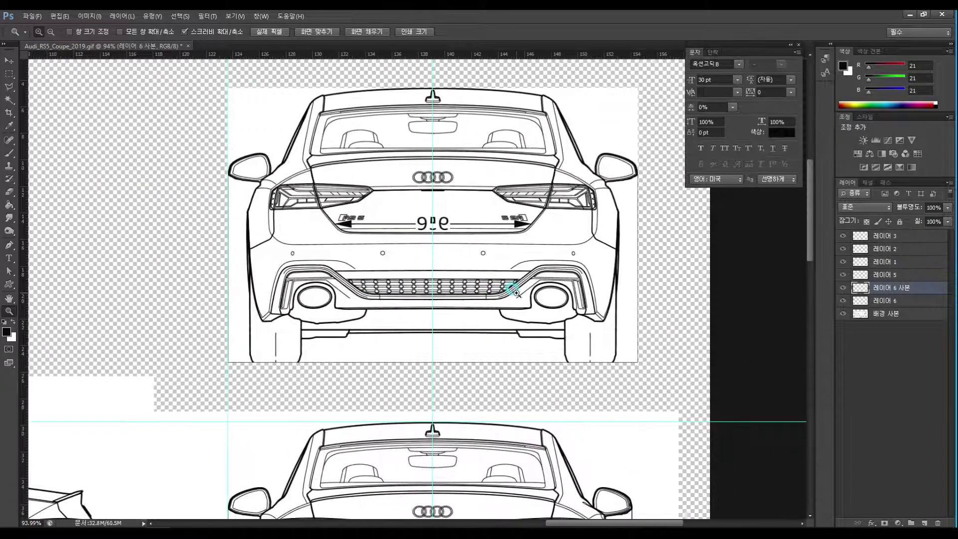
scroll(454, 310, "down", 3)
left_click_drag(418, 191, 487, 188)
scroll(501, 182, "up", 2)
scroll(444, 299, "up", 5)
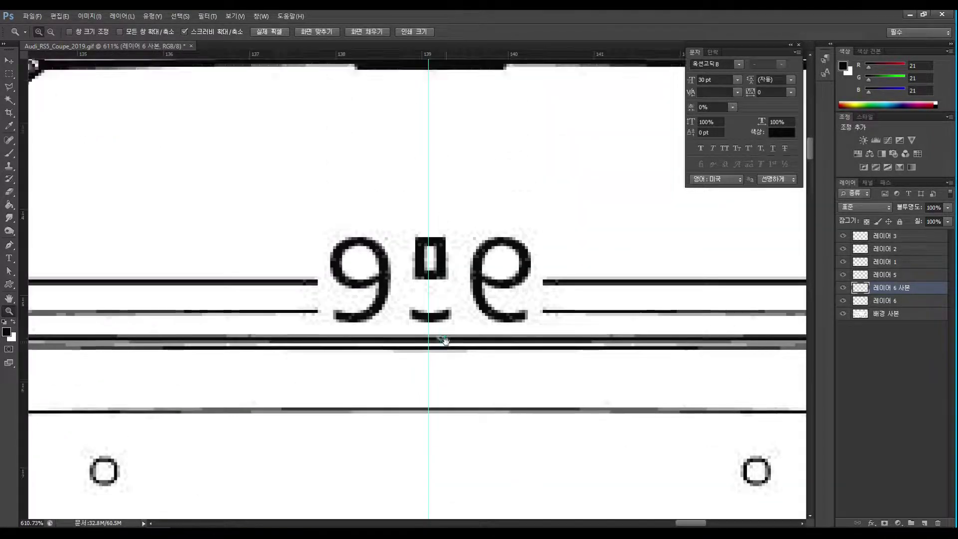
Step: Fine-tune the inner edge of the mirrored right half at the centre guide and apply the transform
left_click(9, 60)
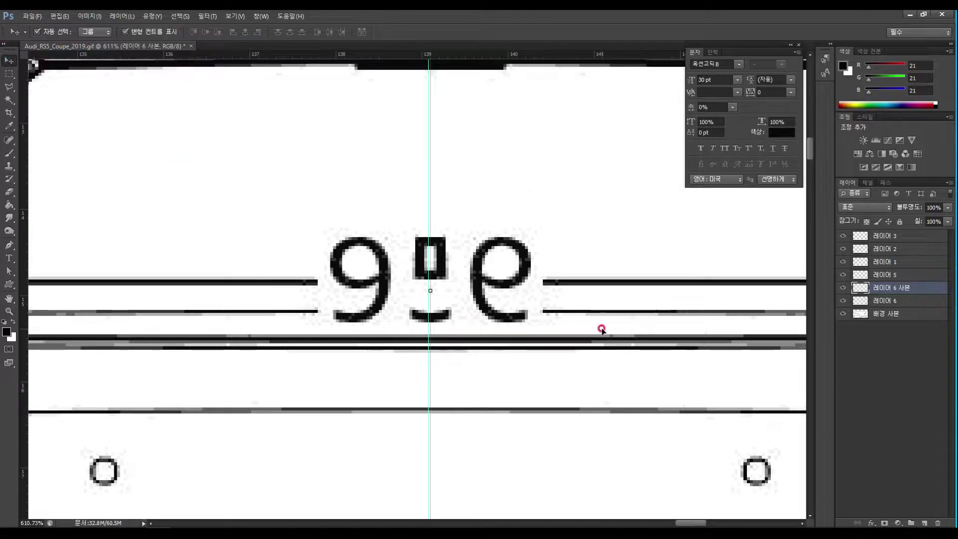
left_click_drag(424, 335, 413, 335)
key("Right")
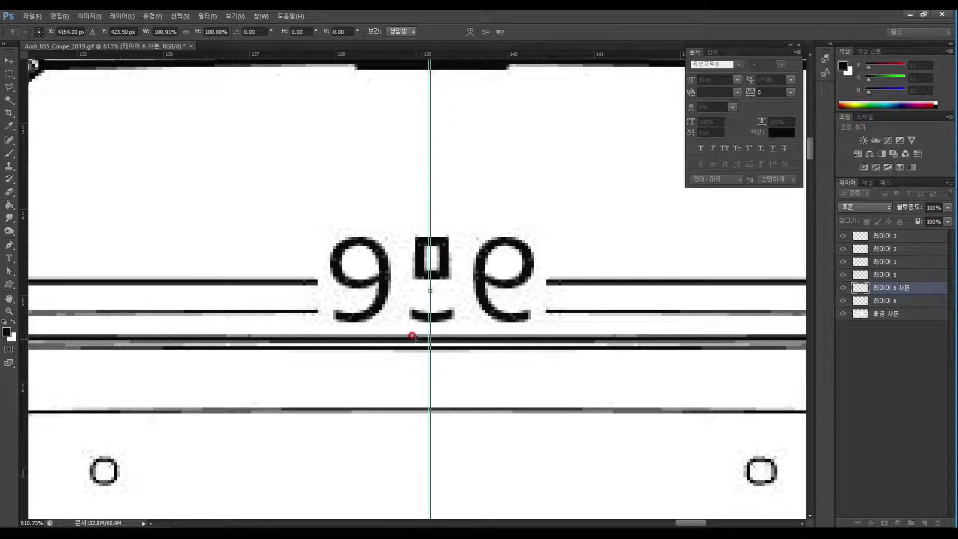
key("Left")
key("Return")
Step: Add a vertical guide at the outer edge of the original rear view's right mirror
left_click(9, 311)
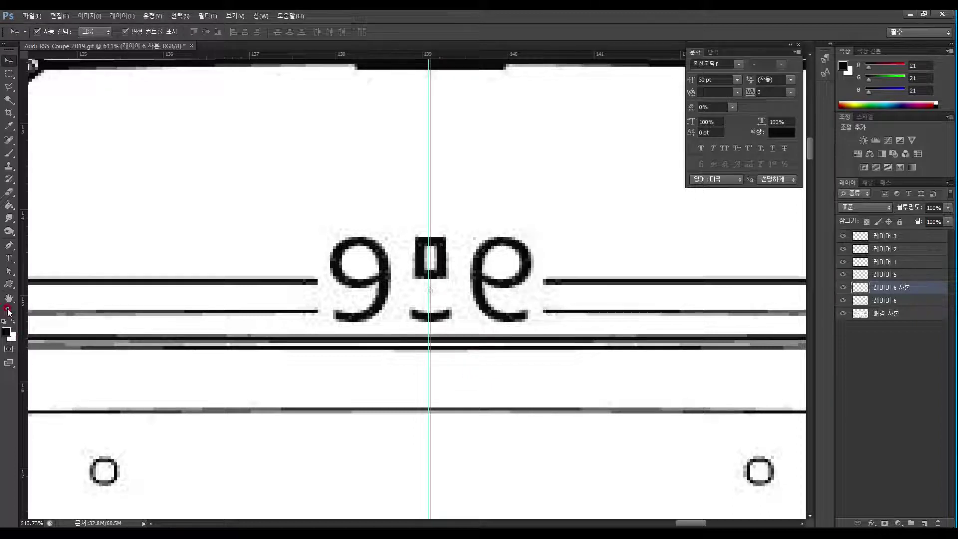
left_click(520, 396, "alt")
left_click(520, 396, "alt")
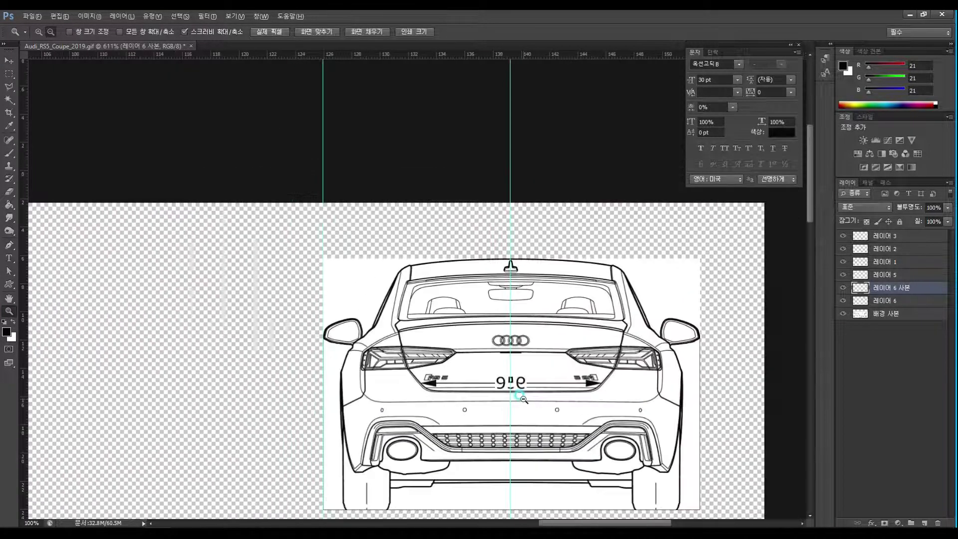
left_click(519, 394, "alt")
left_click_drag(519, 394, 462, 212)
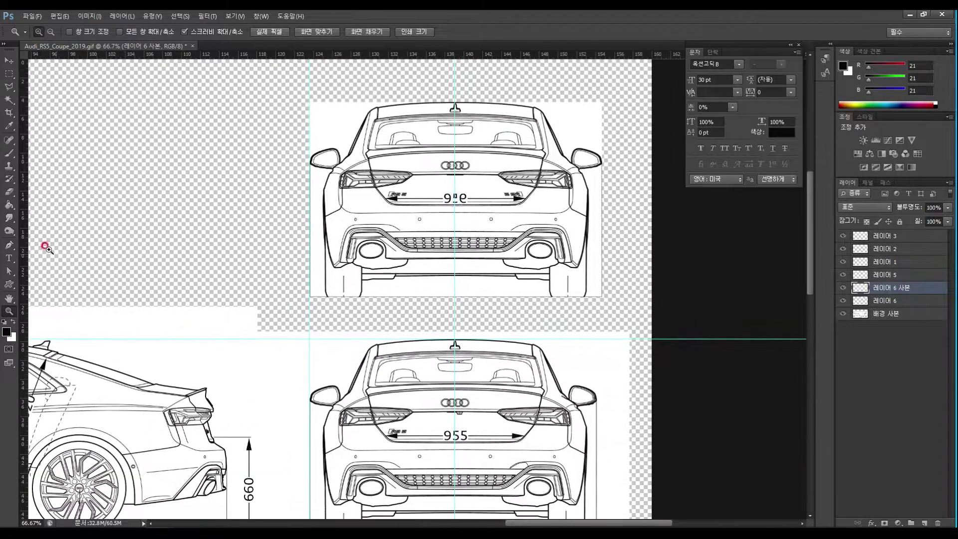
left_click_drag(21, 244, 597, 356)
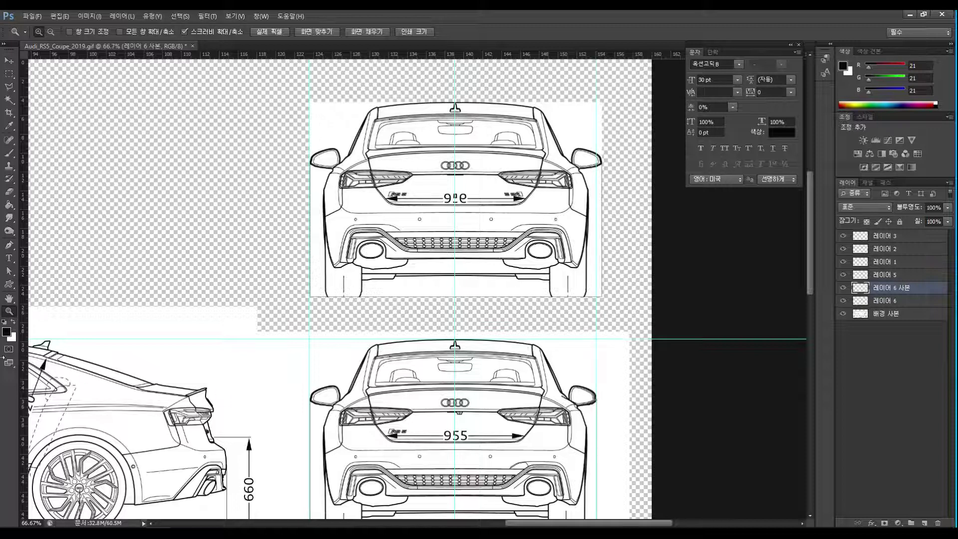
Step: Fine-tune the right guide so it sits exactly on the outer edge of the original right mirror
left_click_drag(558, 405, 630, 324)
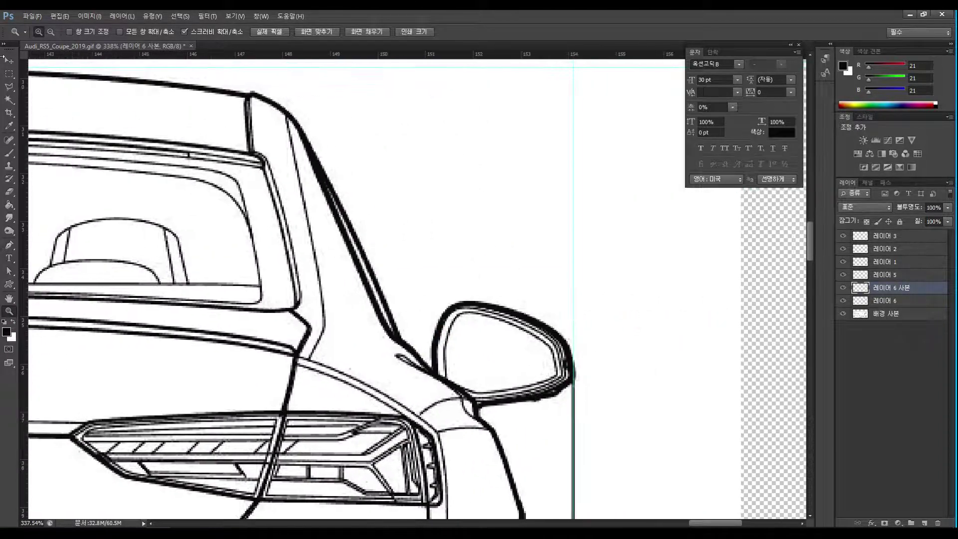
left_click(8, 61)
mouse_move(574, 258)
left_mouse_down()
mouse_move(606, 259)
mouse_move(607, 267)
mouse_move(577, 272)
left_mouse_up()
left_click_drag(292, 320, 432, 331)
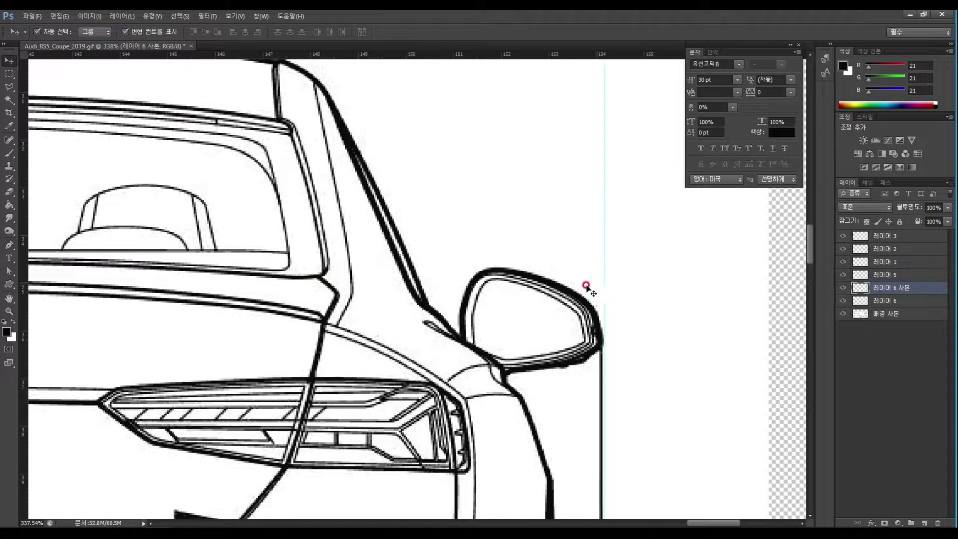
left_click_drag(604, 285, 603, 284)
Step: Compare the mirrored rear view with the original against the guides and examine the mirrored dimension and badge on the boot lid
scroll(257, 299, "up", 3)
scroll(90, 283, "left", 5)
left_click(9, 311)
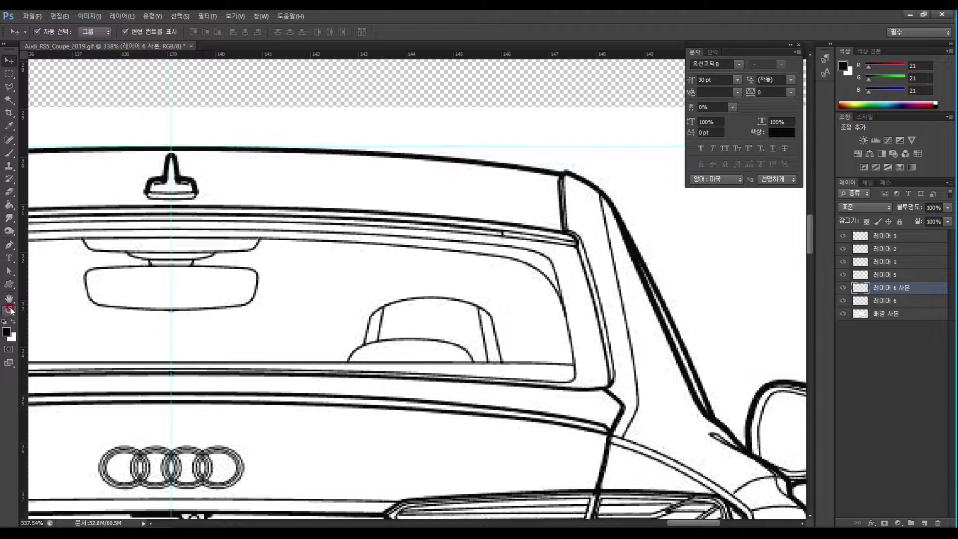
left_click(411, 331, "alt")
left_click_drag(410, 330, 453, 391)
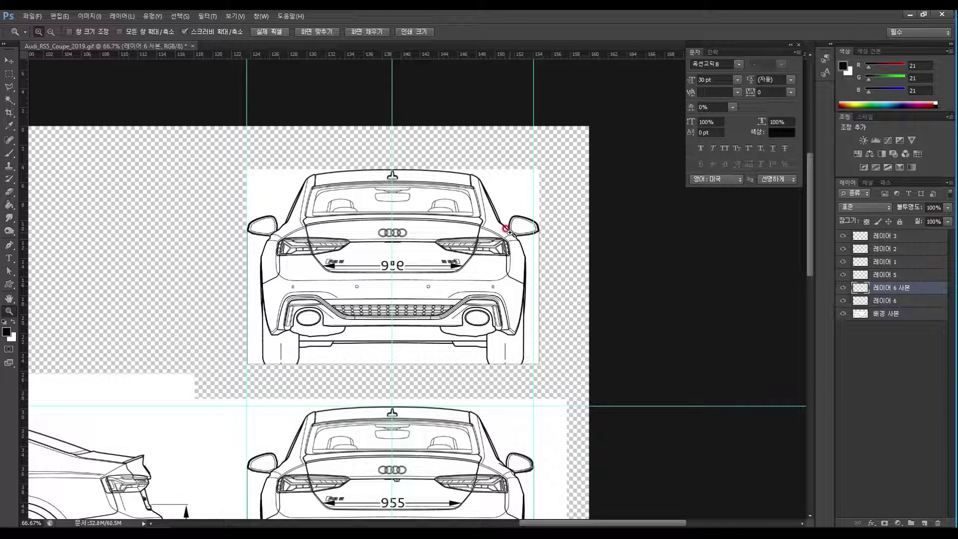
left_click(17, 63)
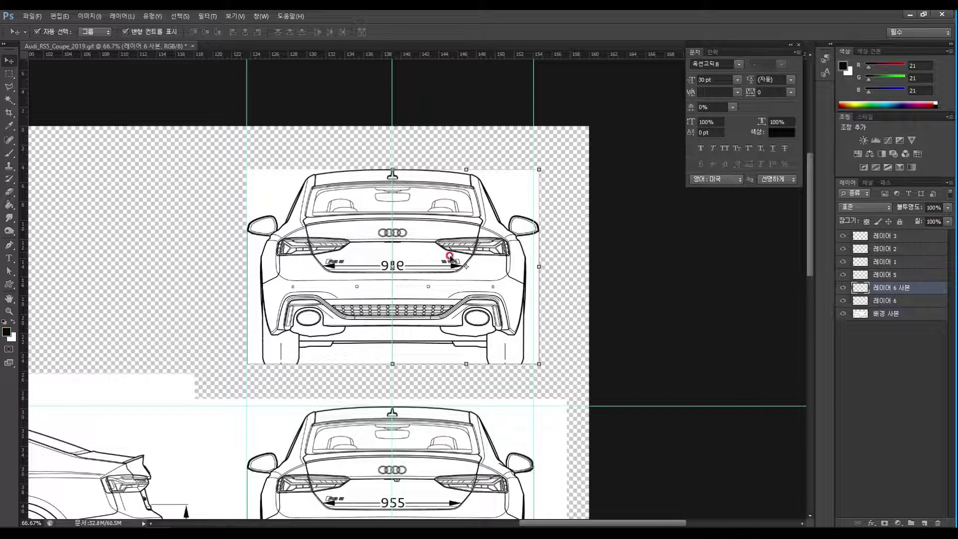
left_click(9, 311)
left_click_drag(452, 295, 504, 244)
left_click_drag(425, 178, 471, 288)
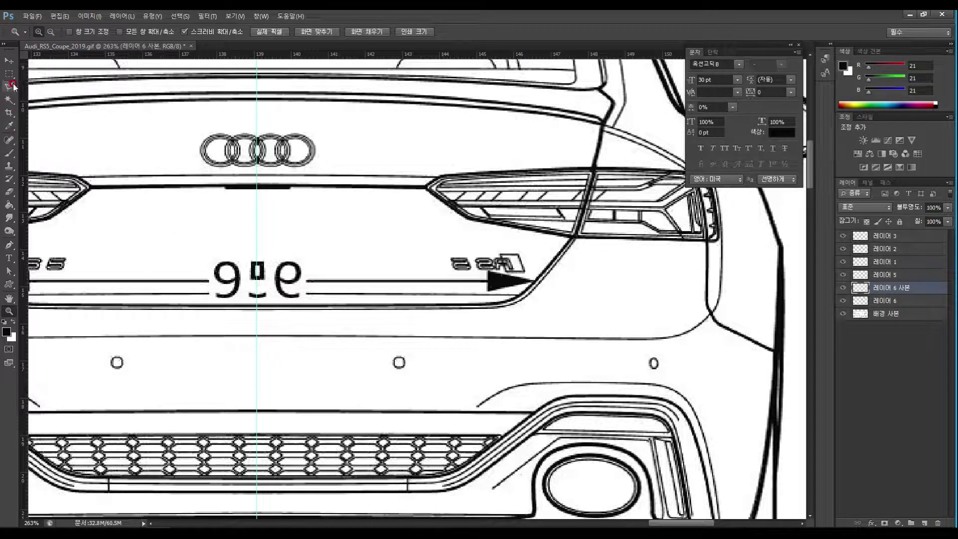
Step: Copy the rectangular area around the 955 dimension and its right arrow from the 배경 사본 layer to a new layer
scroll(314, 299, "down", 15)
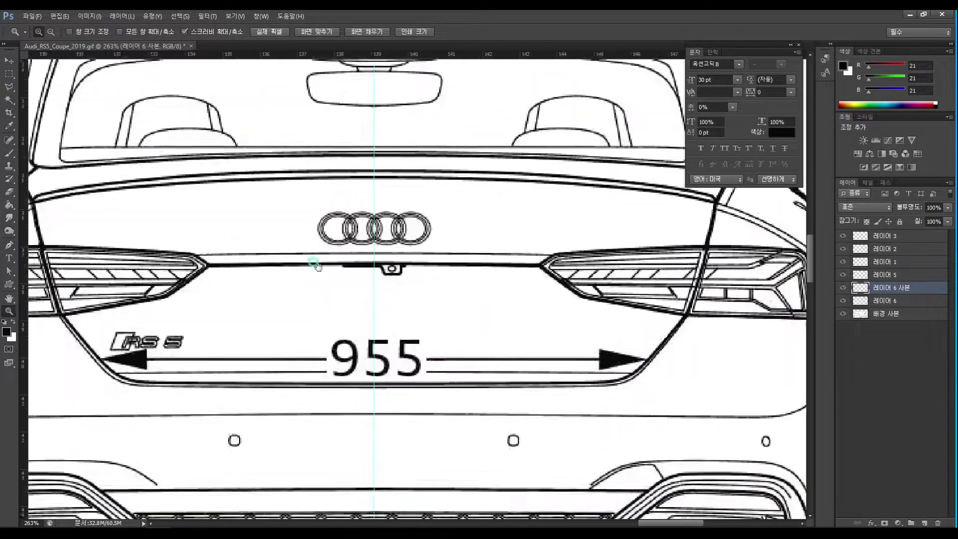
scroll(315, 263, "down", 2)
left_click(9, 74)
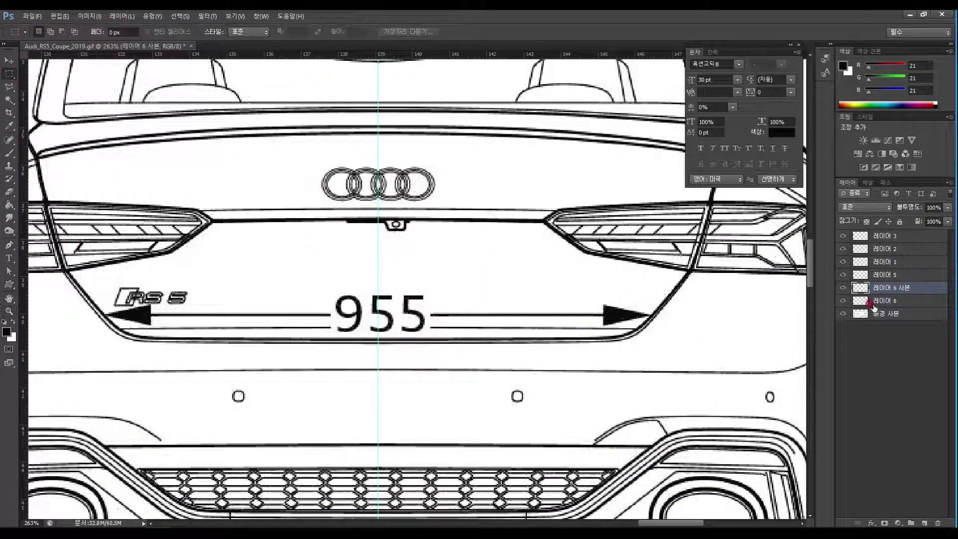
left_click(901, 314)
left_click_drag(250, 265, 674, 362)
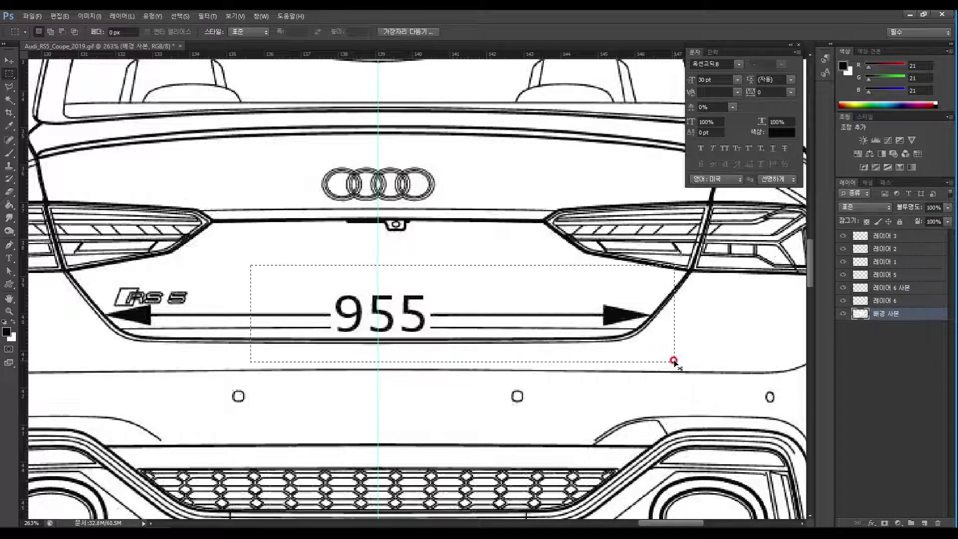
key("ctrl+j")
Step: Place 레이어 7 above 레이어 6 사본 in the layer stack and move the 955 patch up onto the mirrored rear view
left_click(7, 61)
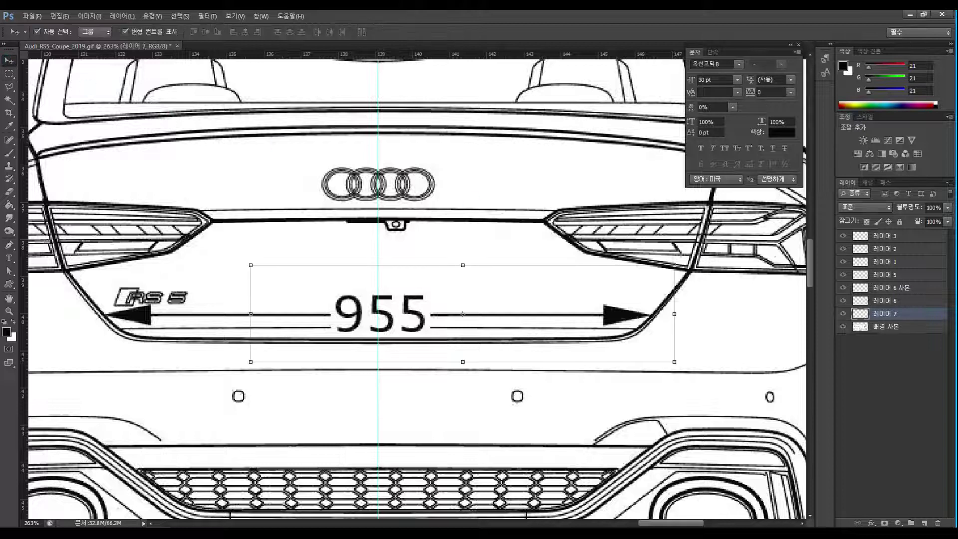
left_click_drag(886, 314, 889, 277)
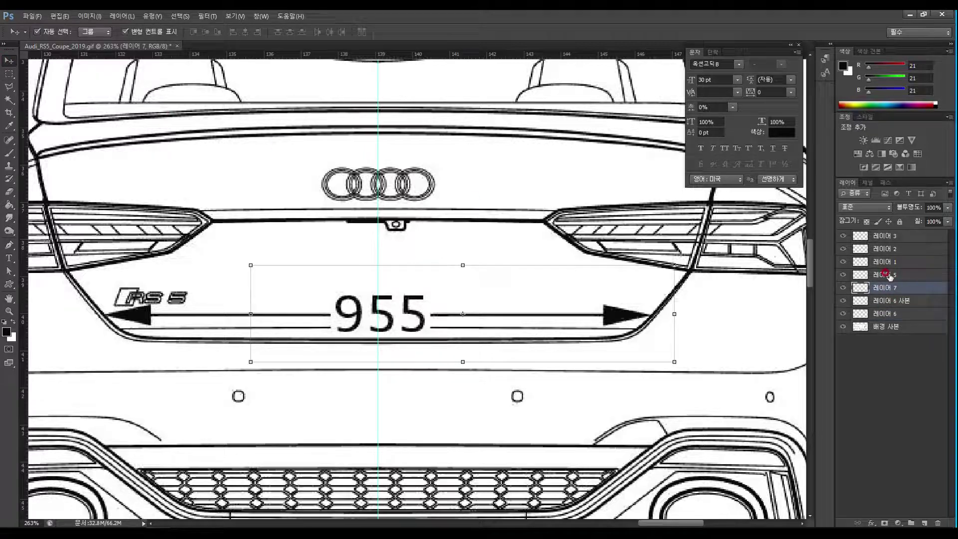
left_click_drag(472, 325, 491, 223)
Step: Lower 레이어 7's opacity to 44% and nudge the 955 patch until its arrow and boot lid edge match the mirrored drawing
left_click_drag(948, 209, 921, 220)
left_click_drag(446, 222, 449, 252)
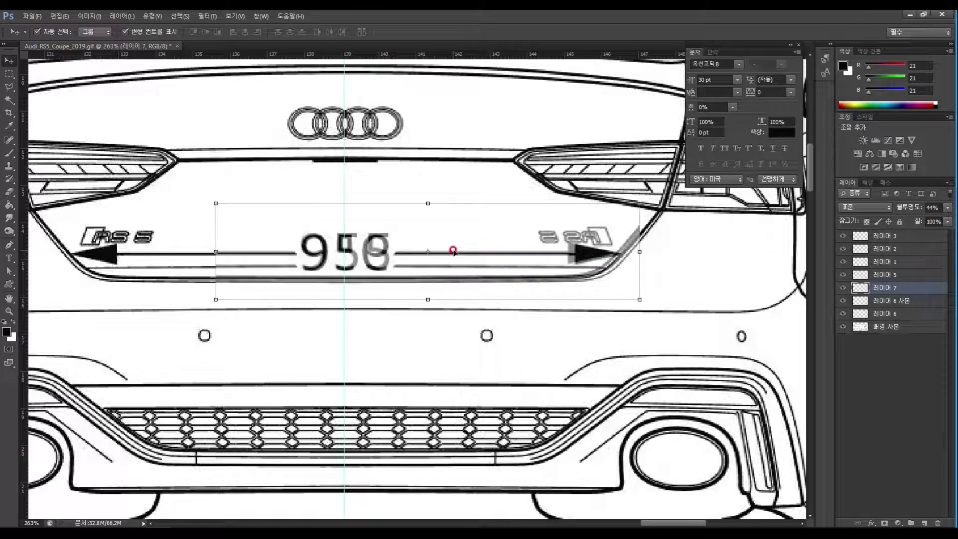
key("Right")
key("Down")
key("Right")
key("Right")
key("Right")
key("Left")
key("Left")
key("Left")
key("Left")
key("Left")
key("Left")
key("Left")
key("Left")
key("Left")
key("Left")
key("Left")
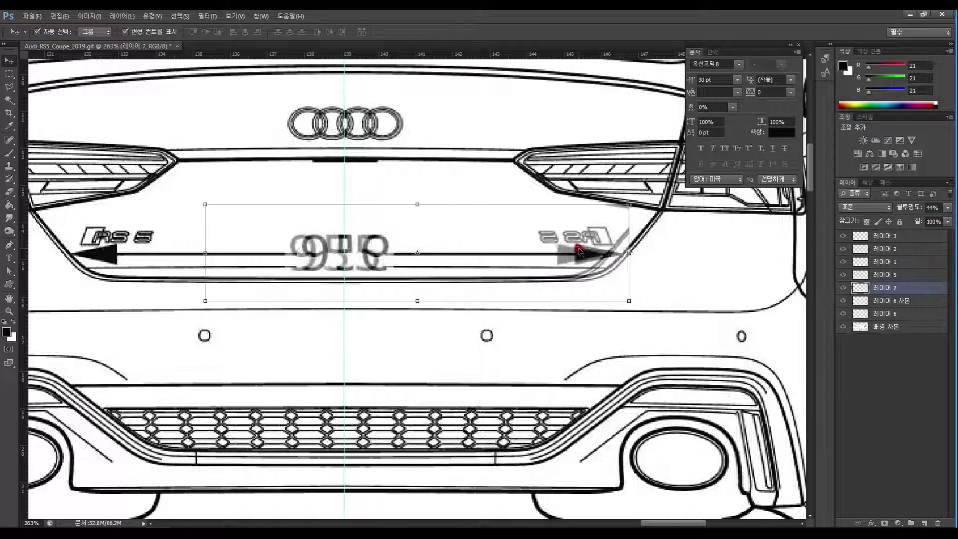
key("Right")
key("Right")
key("Right")
key("Right")
key("Right")
key("Right")
key("Right")
key("Right")
key("Right")
key("Right")
key("Right")
key("Right")
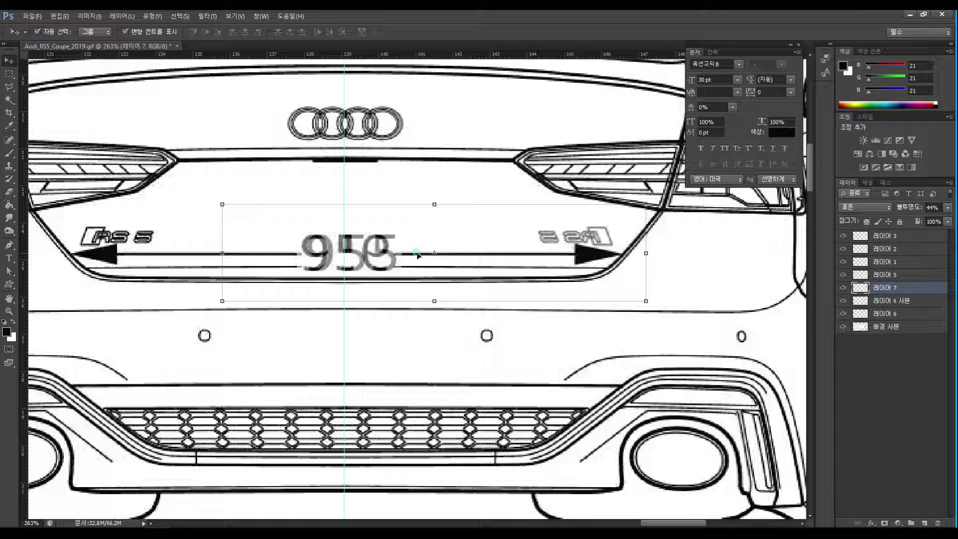
Step: Restore the opacity of the 955 patch on 레이어 7 to 100%
left_click(950, 207)
left_click(951, 220)
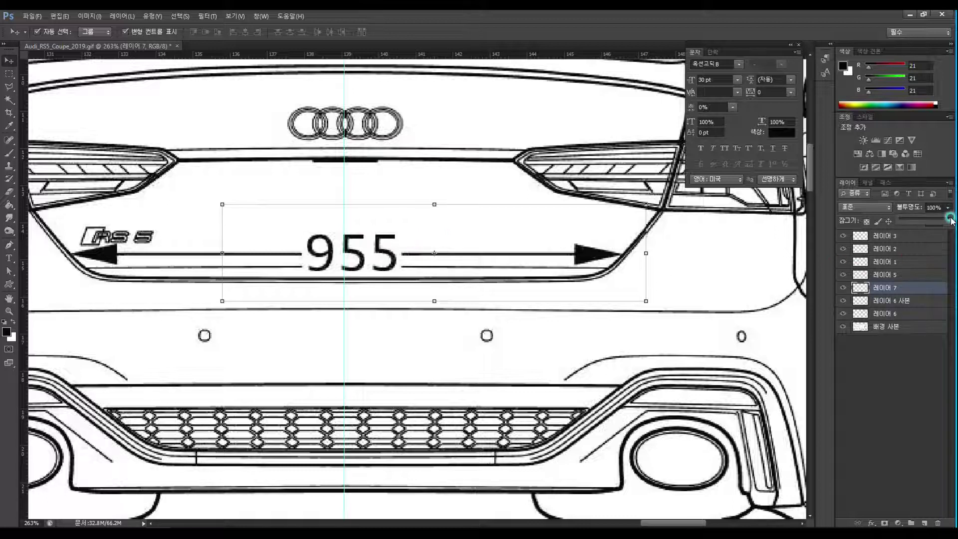
left_click(397, 184)
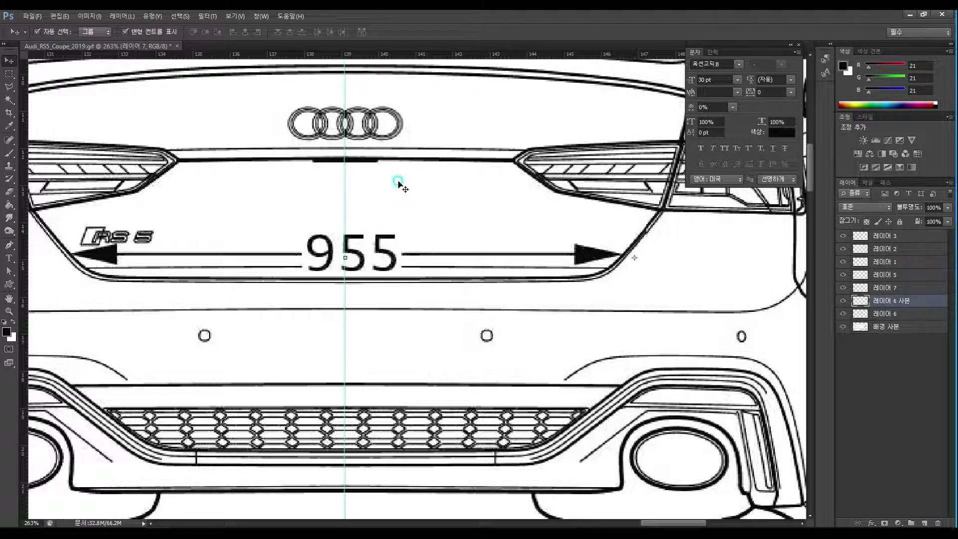
Step: Nudge the 955 patch slightly right to refine its join with the boot lid's right edge
left_click(582, 276)
key("Left")
key("Right")
key("Right")
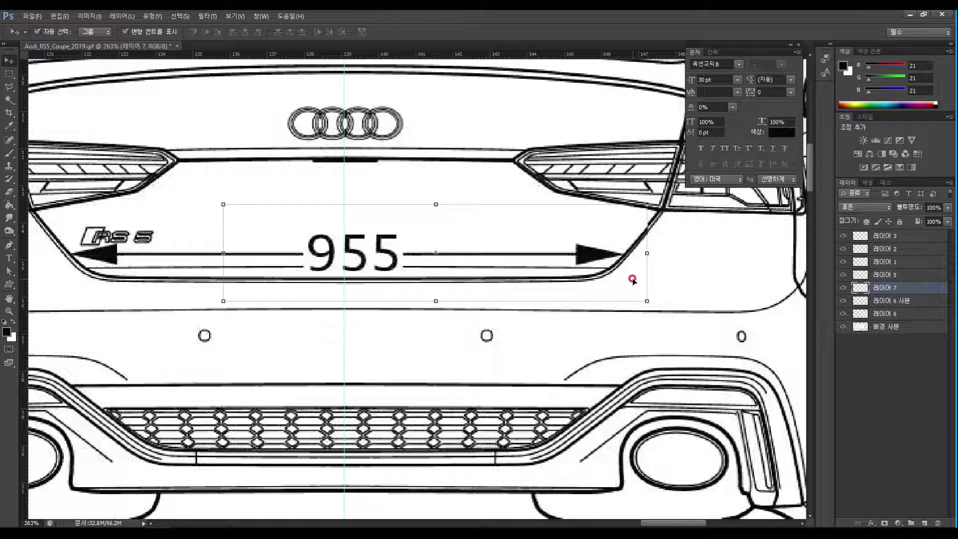
left_click(684, 282)
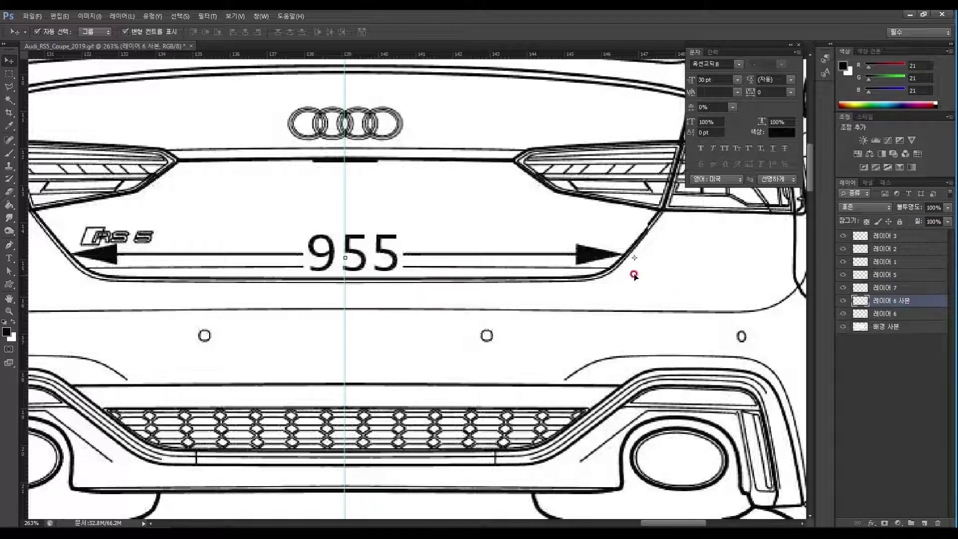
Step: Distort the 955 patch on 레이어 7 by pulling its upper right corner slightly inward
left_click(471, 255)
left_click(720, 284)
left_click(567, 230)
left_click(647, 204)
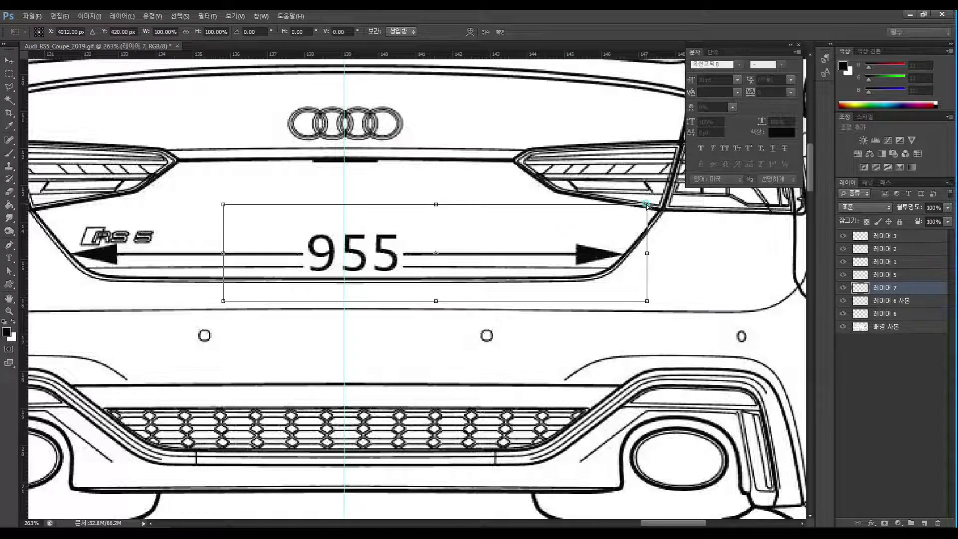
left_click_drag(647, 205, 644, 205)
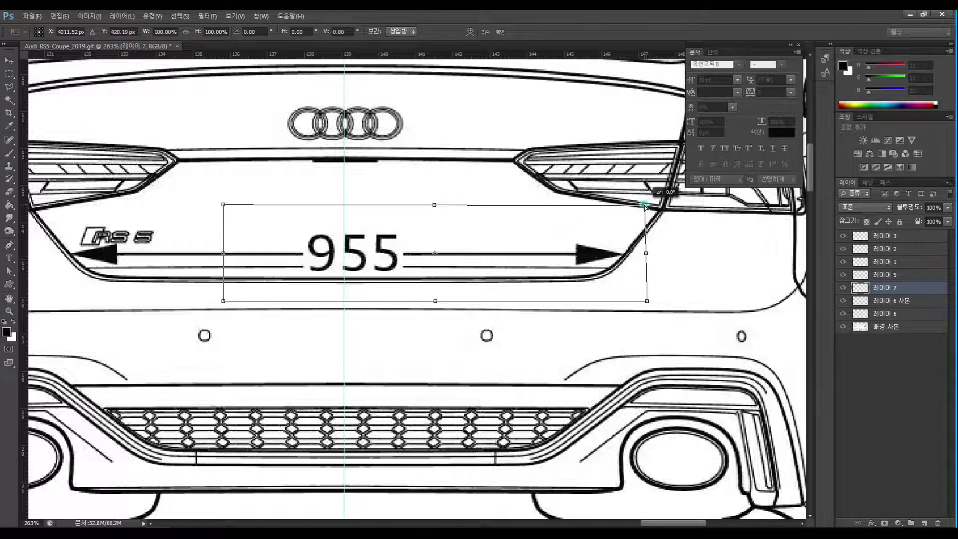
key("Return")
Step: Erase the stray line fragments along the boot lid's right edge, working on 레이어 6 사본 and 레이어 7
left_click(614, 254)
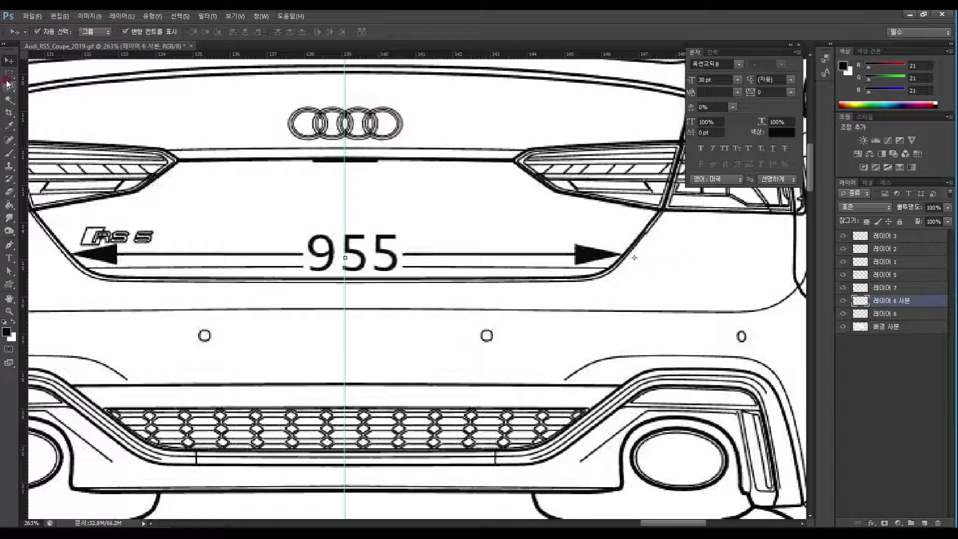
left_click(9, 191)
left_click(90, 108)
left_click_drag(640, 258, 649, 228)
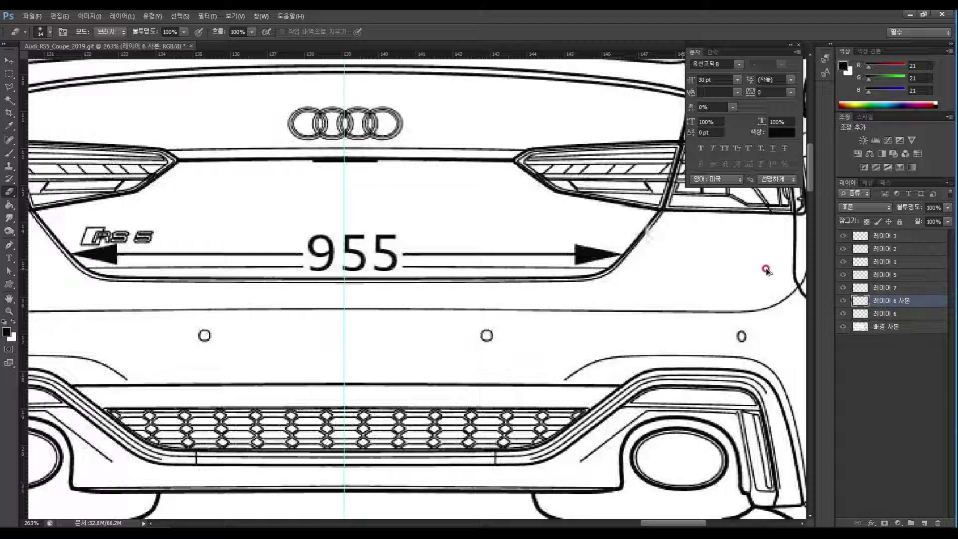
left_click(856, 288)
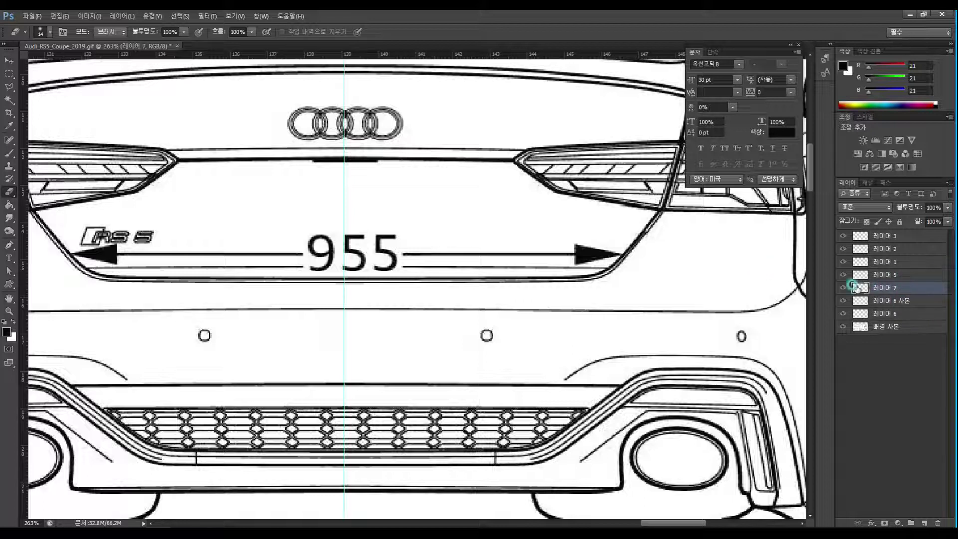
left_click(843, 287)
left_click(843, 288)
mouse_move(607, 223)
left_mouse_down()
mouse_move(648, 240)
mouse_move(642, 223)
mouse_move(644, 241)
mouse_move(621, 261)
mouse_move(642, 247)
mouse_move(638, 210)
mouse_move(533, 192)
left_mouse_up()
Step: Merge 레이어 7, 레이어 6 사본 and 레이어 6 into one layer and shift the merged rear view slightly left
left_click(9, 311)
double_click(9, 312)
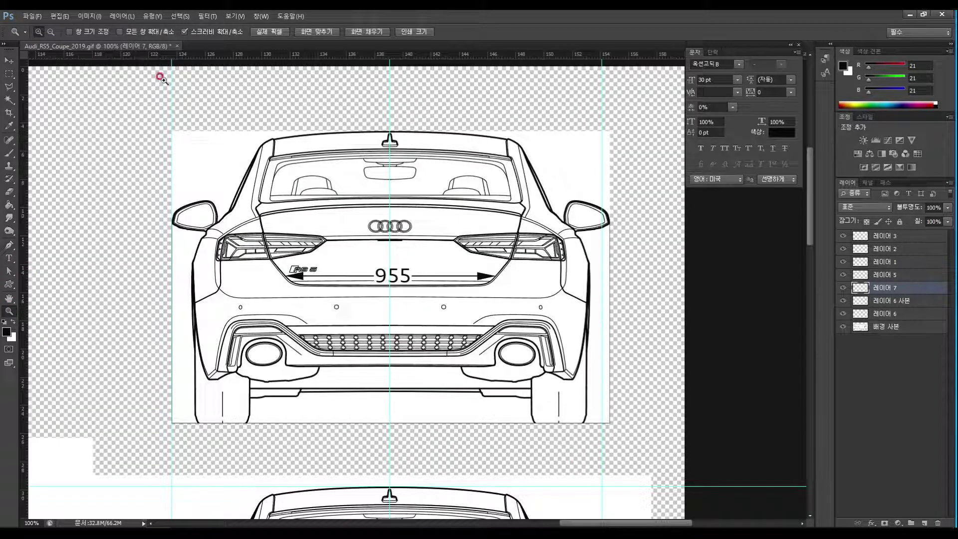
left_click(16, 70)
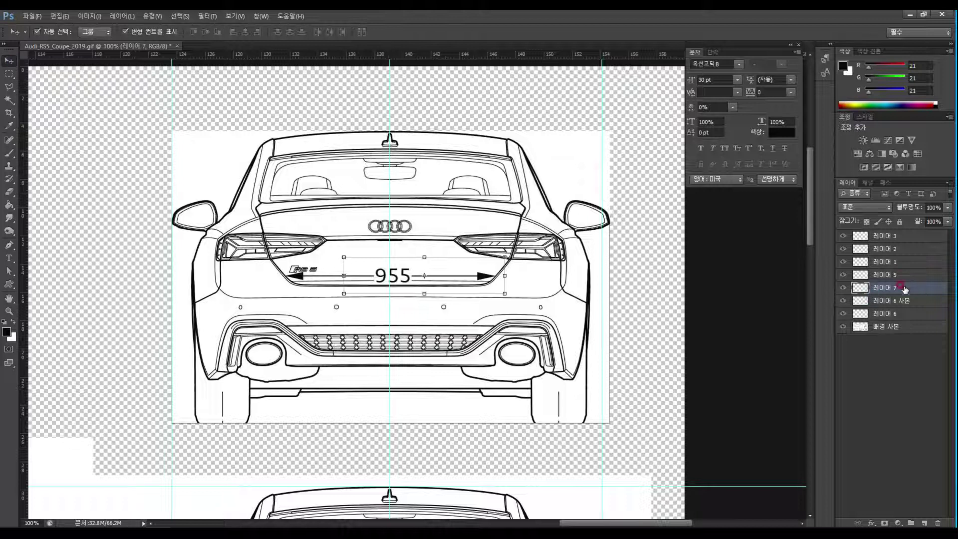
left_click(902, 313, "shift")
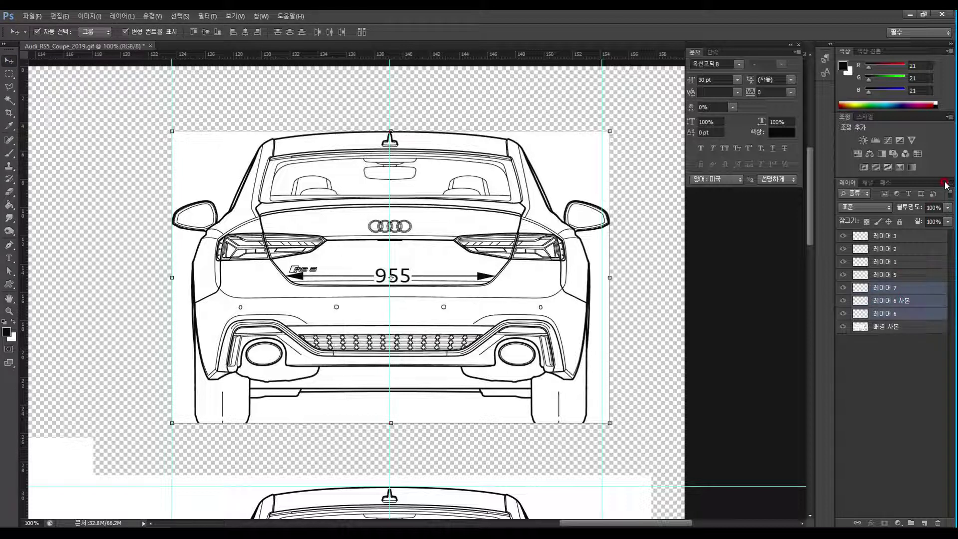
right_click(901, 288)
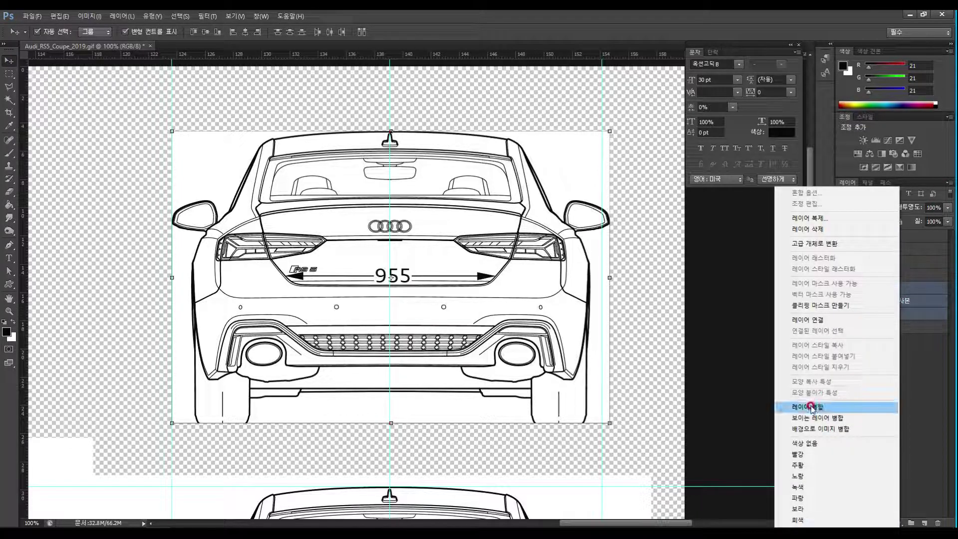
left_click(813, 406)
mouse_move(364, 244)
left_mouse_down()
mouse_move(353, 242)
mouse_move(360, 251)
left_mouse_up()
Step: Move the mirrored front view to the middle of the sheet with the rear view directly below it, and hide 배경 사본
left_click(9, 314)
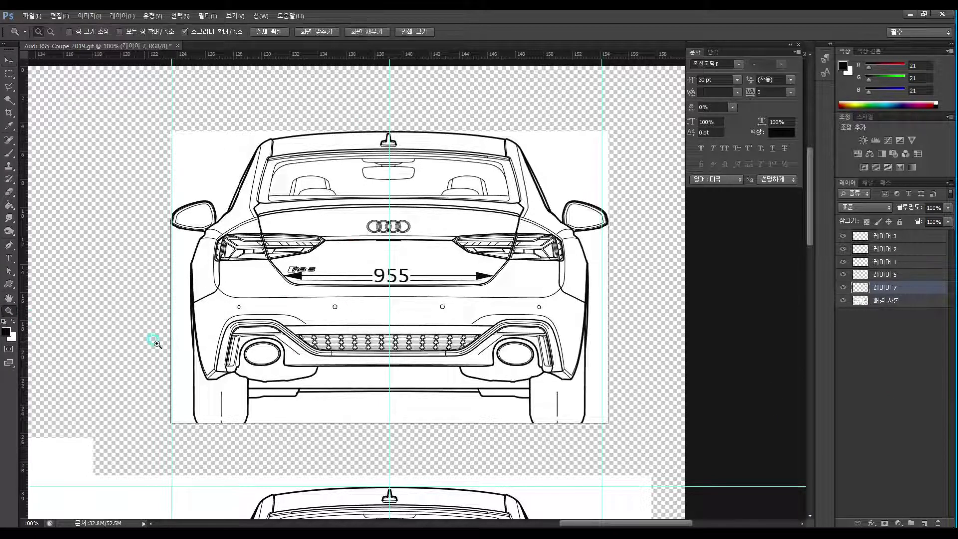
left_click(404, 317, "alt")
left_click(444, 290, "alt")
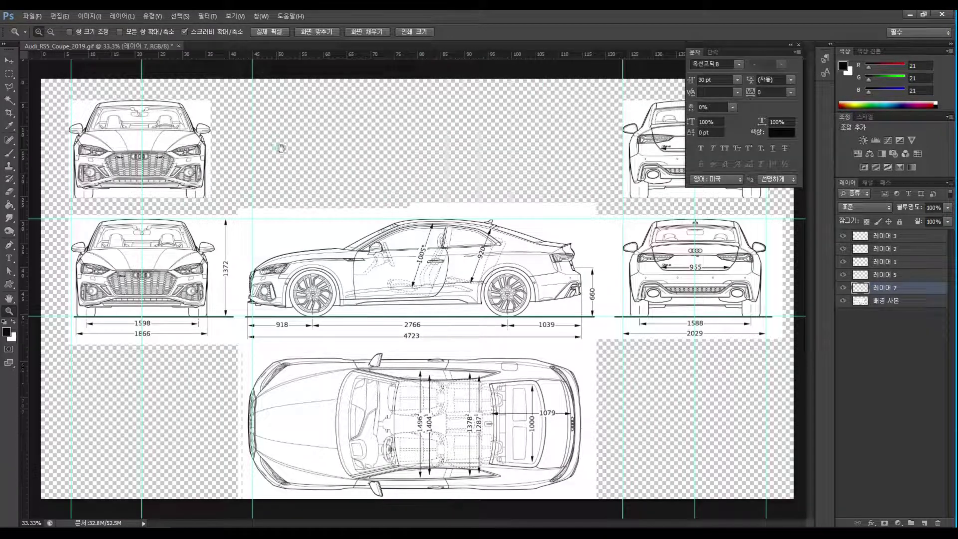
left_click(8, 62)
mouse_move(175, 155)
left_mouse_down()
mouse_move(437, 159)
mouse_move(492, 145)
left_mouse_up()
mouse_move(665, 168)
left_mouse_down()
mouse_move(495, 242)
mouse_move(420, 247)
mouse_move(459, 245)
mouse_move(457, 277)
mouse_move(461, 254)
left_mouse_up()
left_click(844, 300)
Step: Place a vertical guide along the left edge of the mirrored front view
left_click(9, 311)
left_click(454, 238)
left_click_drag(460, 242, 465, 323)
left_click(60, 156)
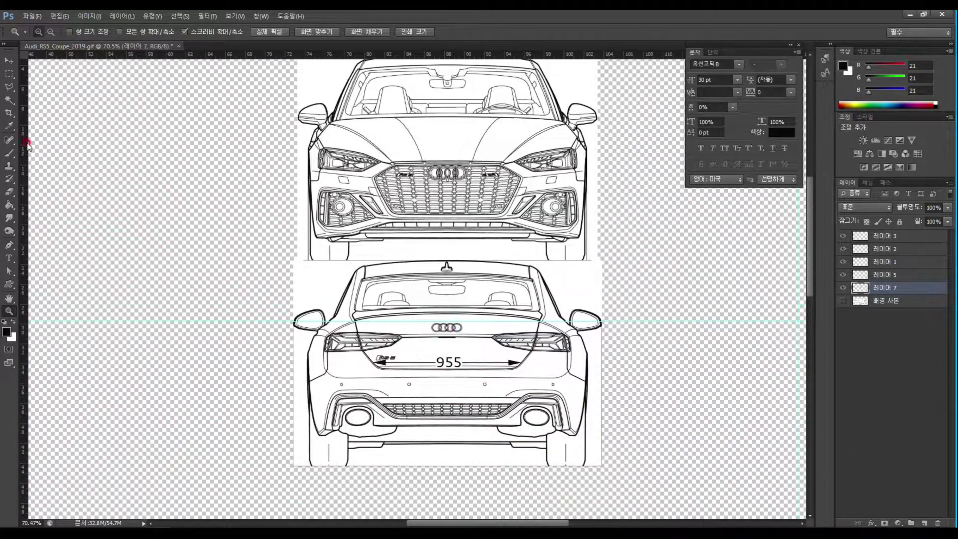
left_click_drag(25, 142, 298, 160)
Step: Nudge the rear view sideways until its left edge lines up with the vertical guide
left_click_drag(463, 391, 466, 389)
left_click(412, 273)
left_click_drag(384, 252, 394, 340)
key("v")
left_click(351, 343)
key("Right")
key("Right")
key("Right")
key("Right")
key("Right")
key("Right")
key("Right")
key("Right")
key("Right")
key("Right")
key("Right")
key("Right")
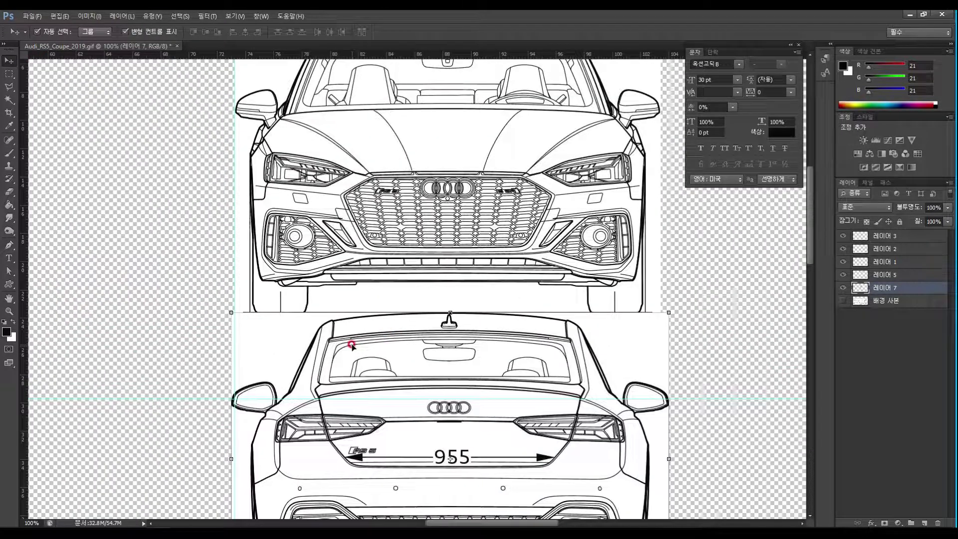
key("Left")
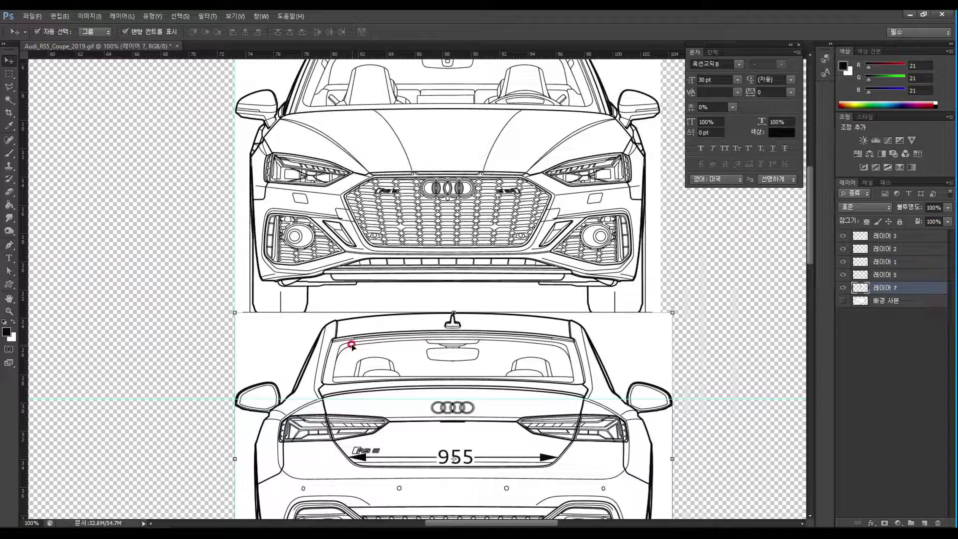
Step: Add a second vertical guide and set it on the rear view's right edge
mouse_move(23, 235)
left_mouse_down()
mouse_move(648, 249)
mouse_move(661, 258)
left_mouse_up()
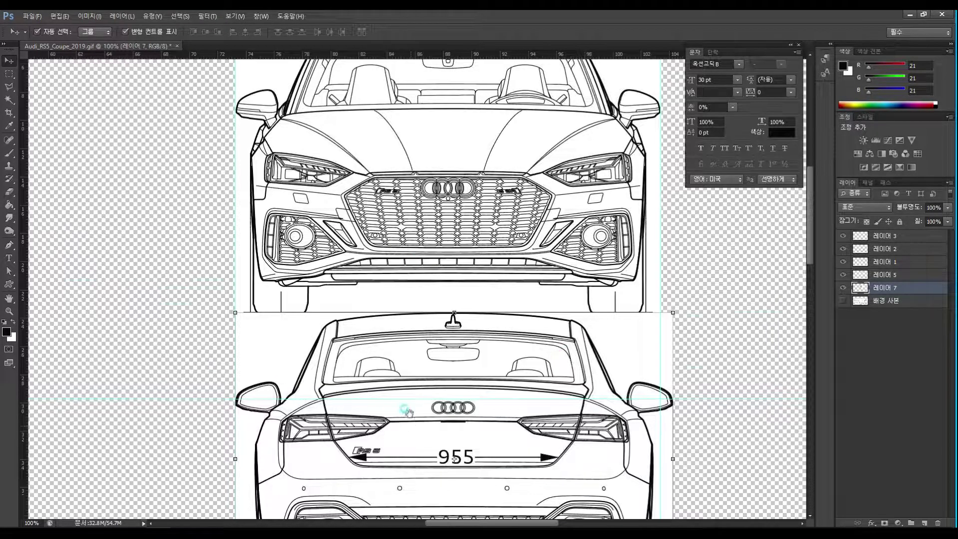
scroll(403, 422, "down", 3)
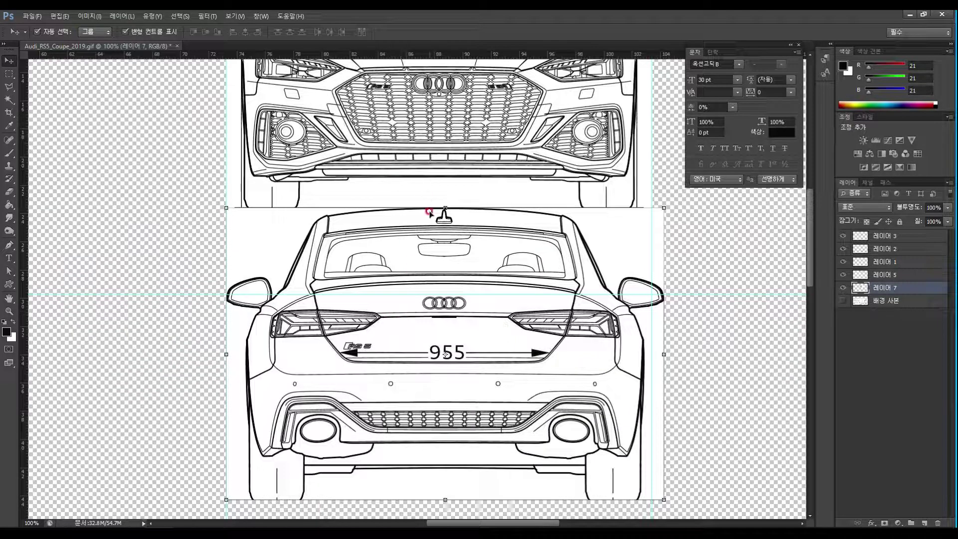
scroll(514, 270, "up", 3)
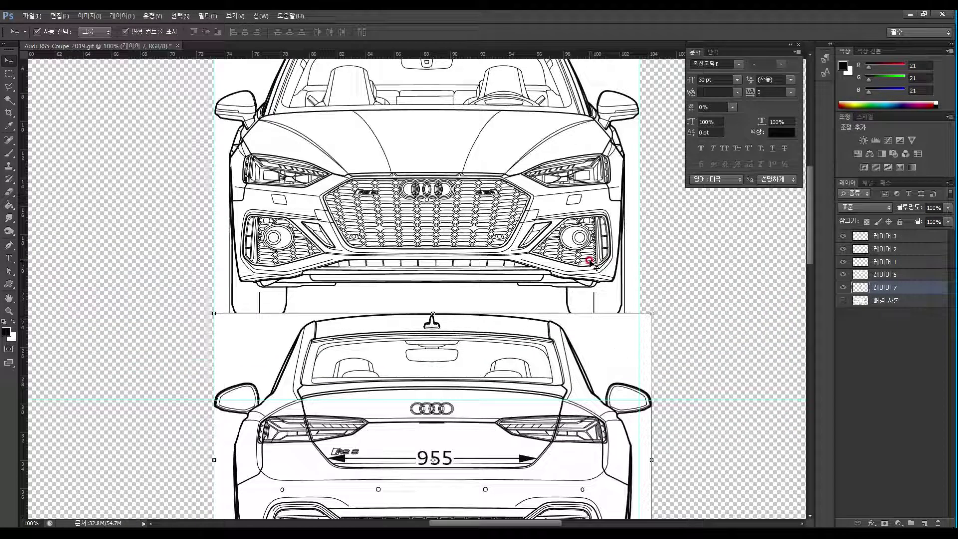
scroll(563, 279, "down", 1)
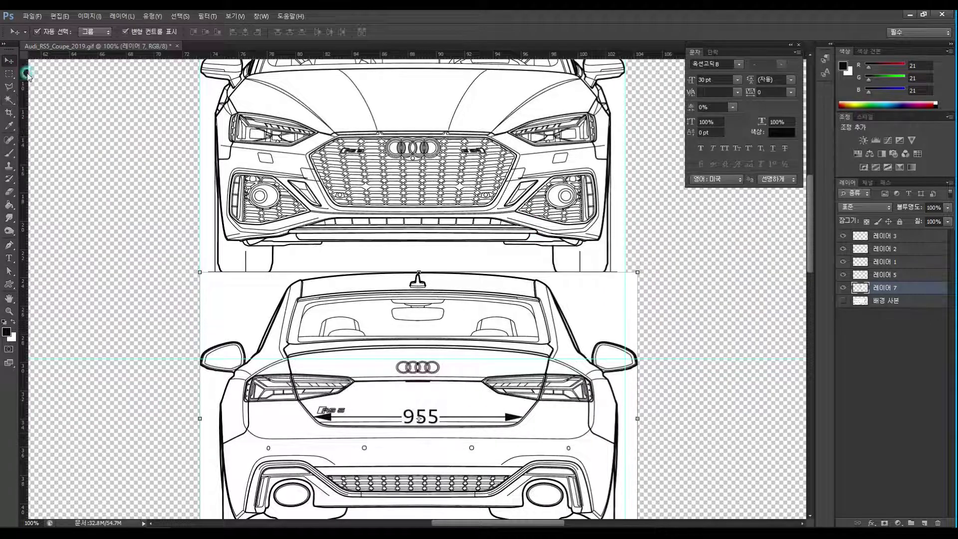
left_click_drag(493, 358, 483, 429)
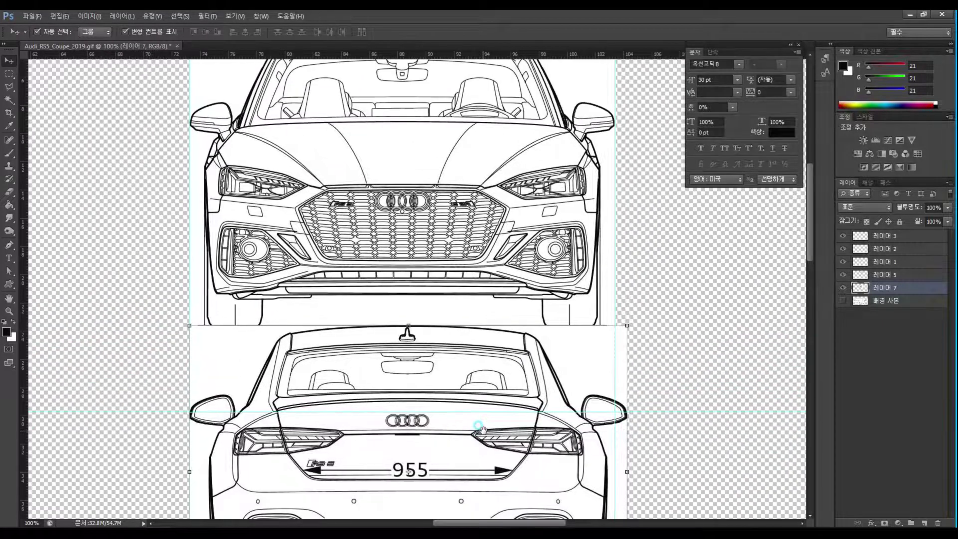
left_click_drag(482, 430, 481, 409)
left_click_drag(614, 339, 626, 339)
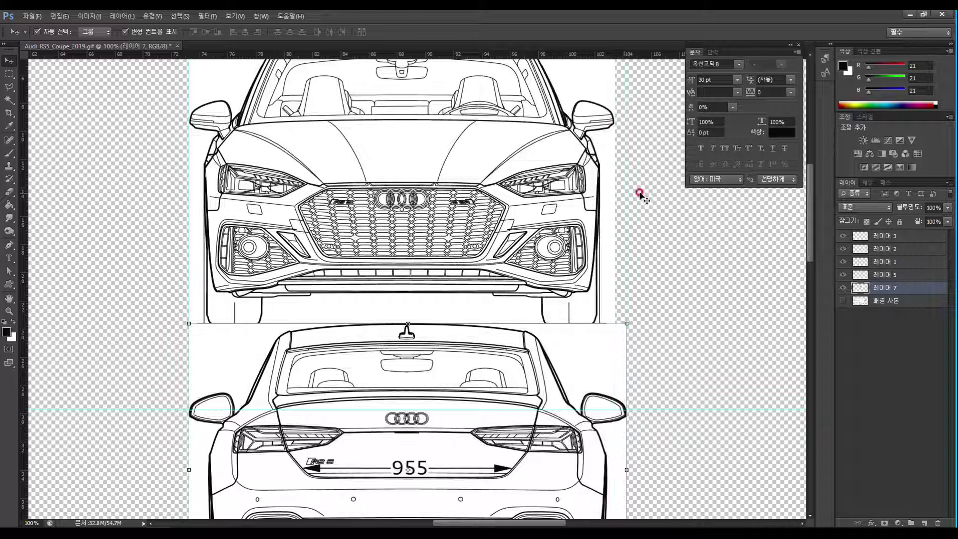
Step: Stretch the front view on 레이어 5 to 102.80% width so its right edge meets the guide
left_click(587, 192)
left_click_drag(496, 155, 496, 236)
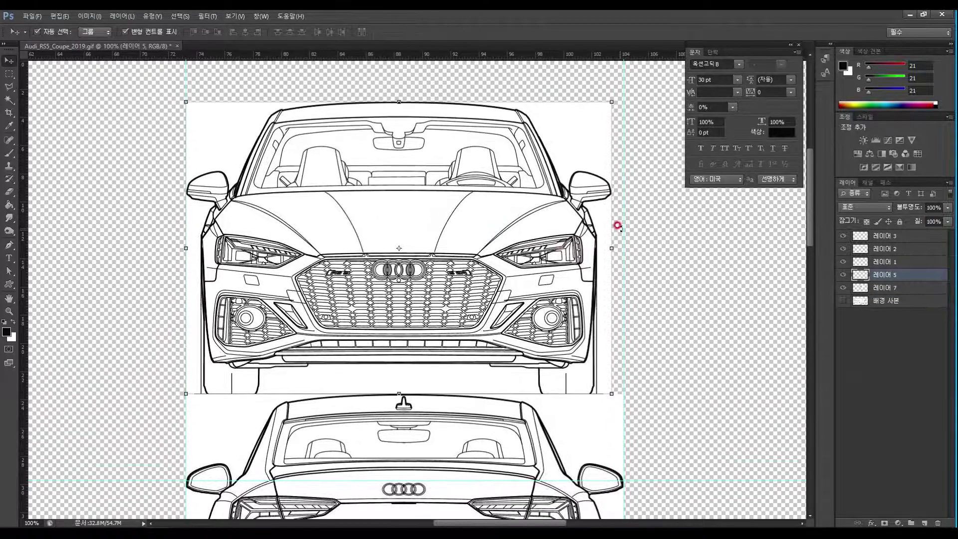
left_click_drag(609, 248, 620, 249)
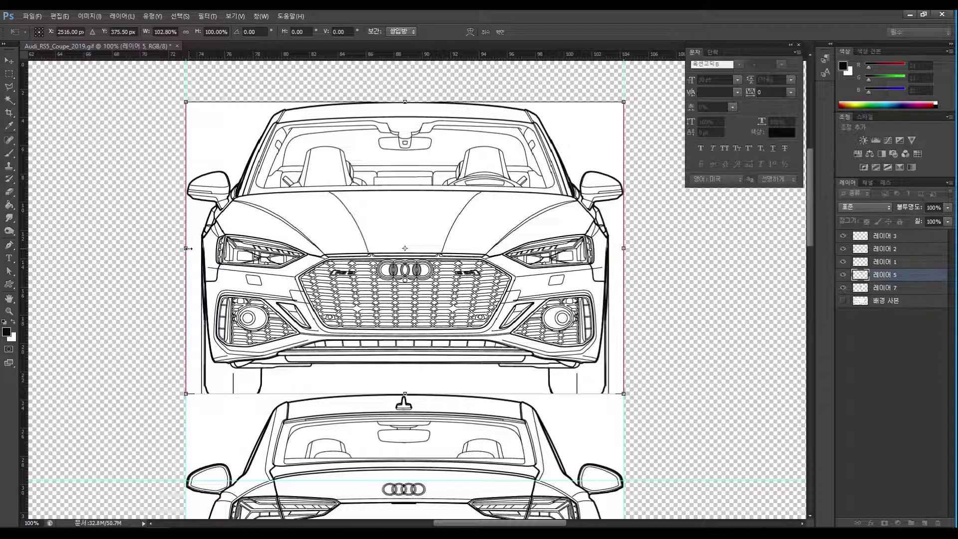
double_click(424, 272)
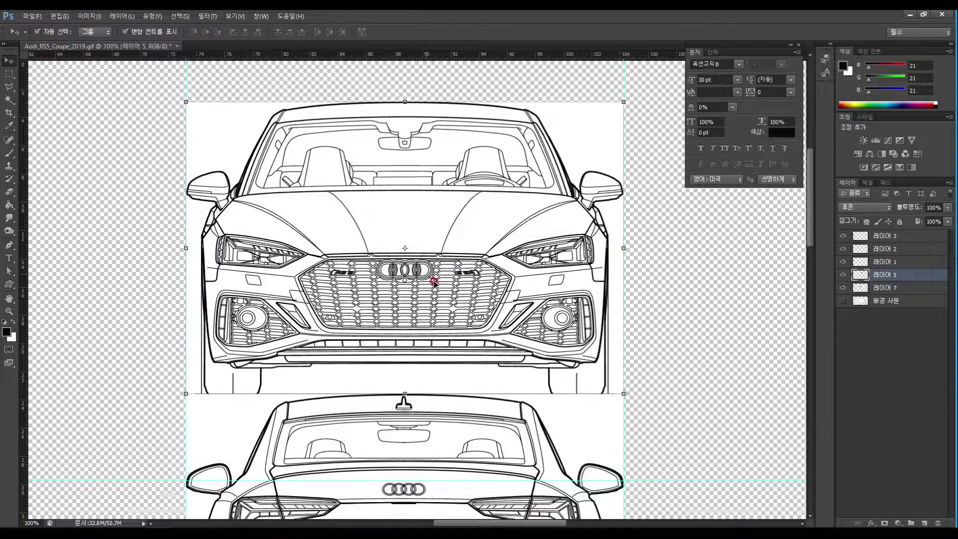
left_click_drag(497, 379, 498, 260)
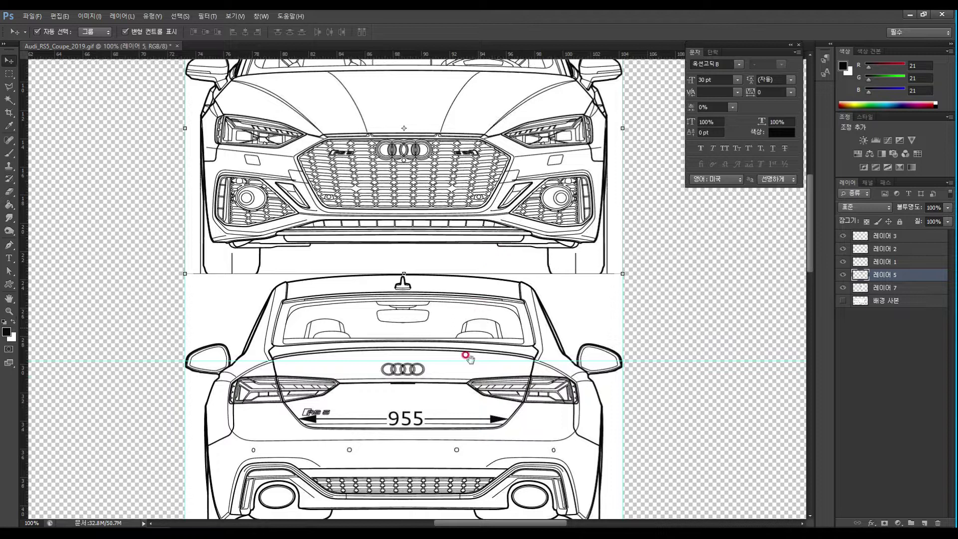
scroll(483, 319, "down", 5)
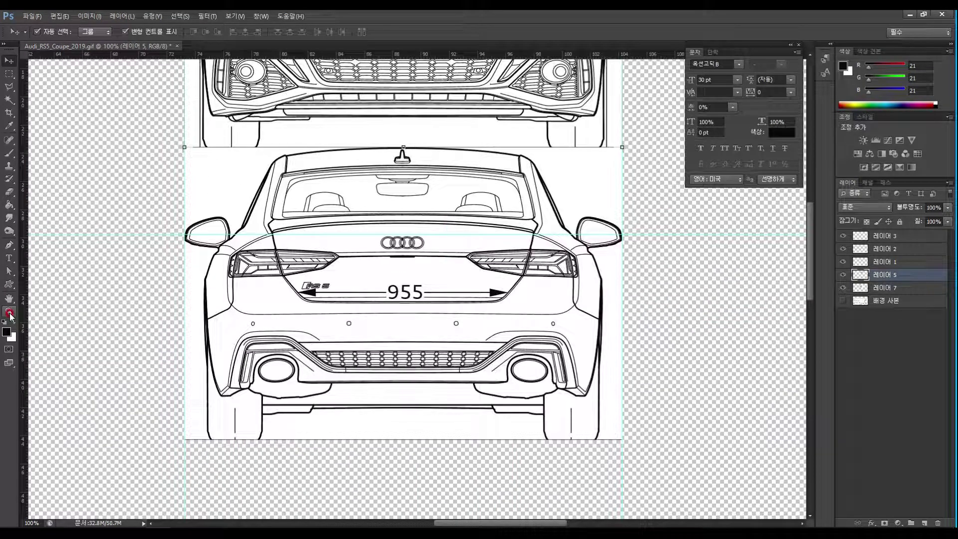
Step: Show 배경 사본 again and add a horizontal guide just above the car's top view
left_click(9, 313)
left_click(843, 301)
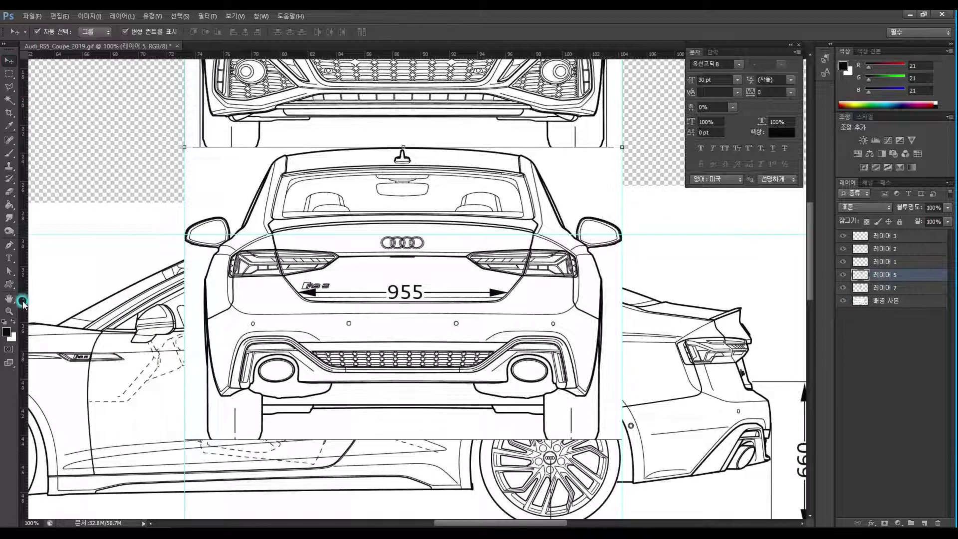
left_click_drag(465, 364, 406, 360)
scroll(405, 359, "down", 5)
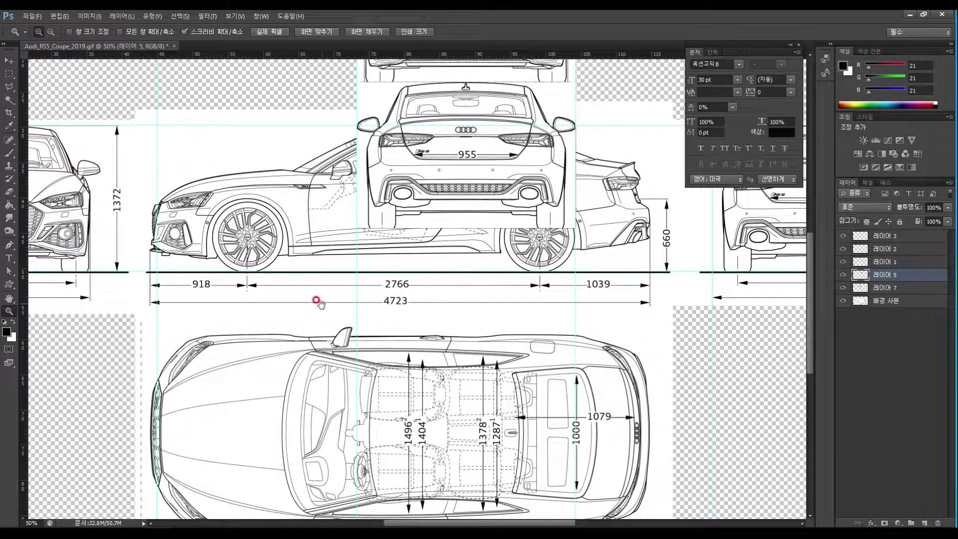
left_click_drag(316, 304, 344, 210)
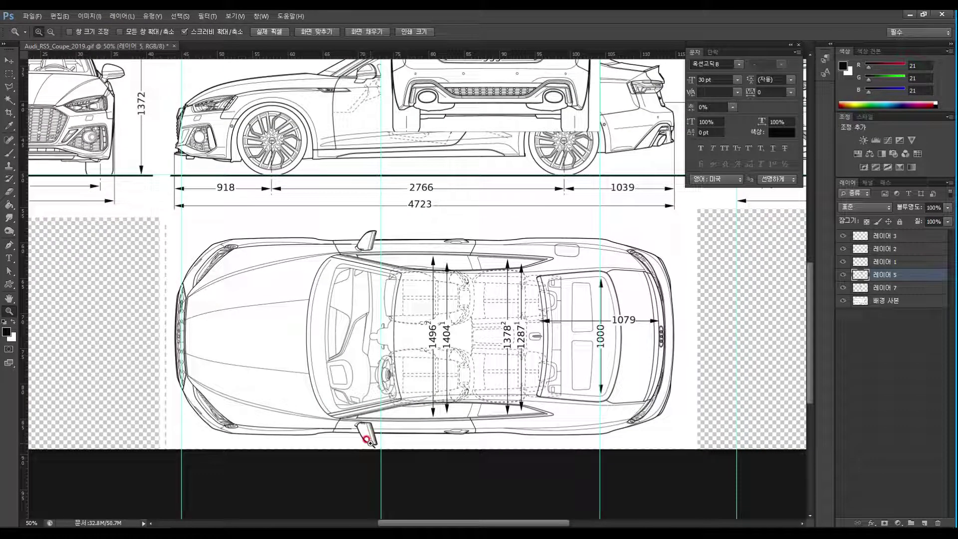
left_click(10, 60)
left_click_drag(295, 56, 434, 230)
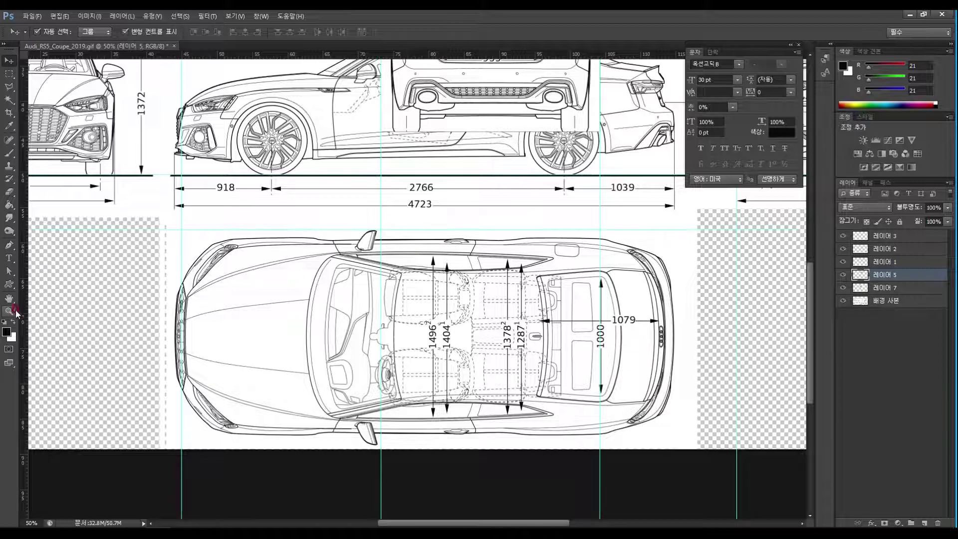
Step: Select 배경 사본 and move the vertical guide at the top view's nose out to the blank area beside it
left_click(9, 311)
left_click_drag(359, 254, 344, 295)
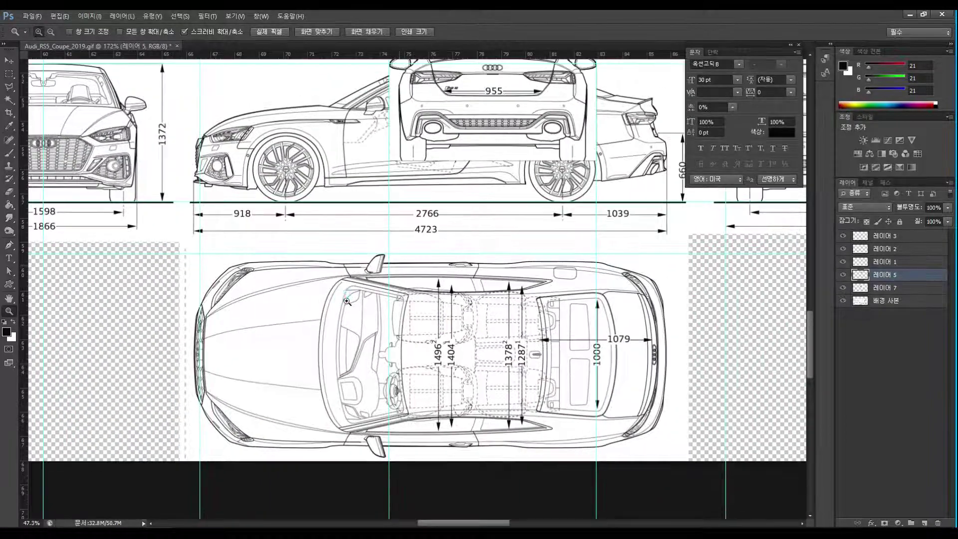
left_click(9, 60)
left_click(890, 301)
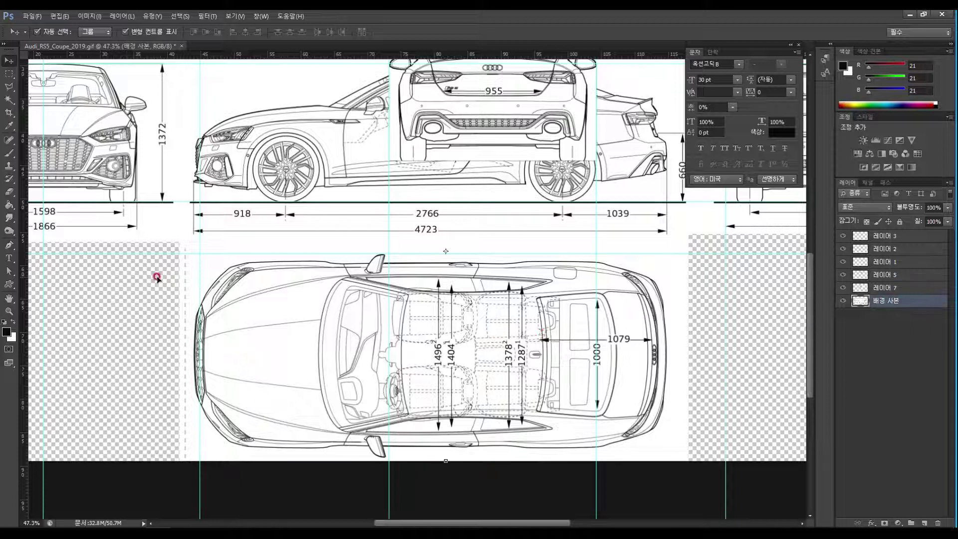
left_click_drag(200, 284, 97, 285)
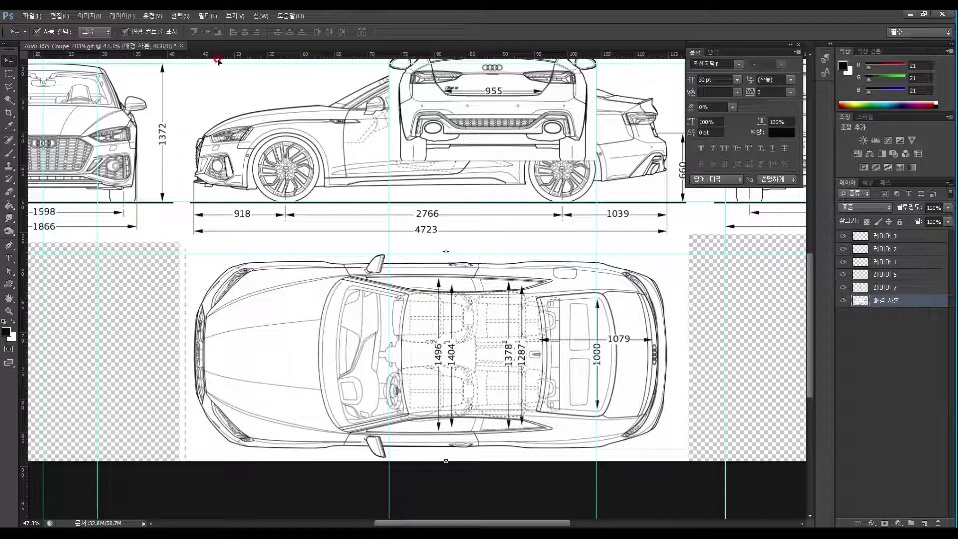
Step: Place a horizontal guide along the centre line of the top view, through the middle of the dashboard
left_click_drag(218, 57, 498, 243)
key("z")
key("v")
left_click(416, 235)
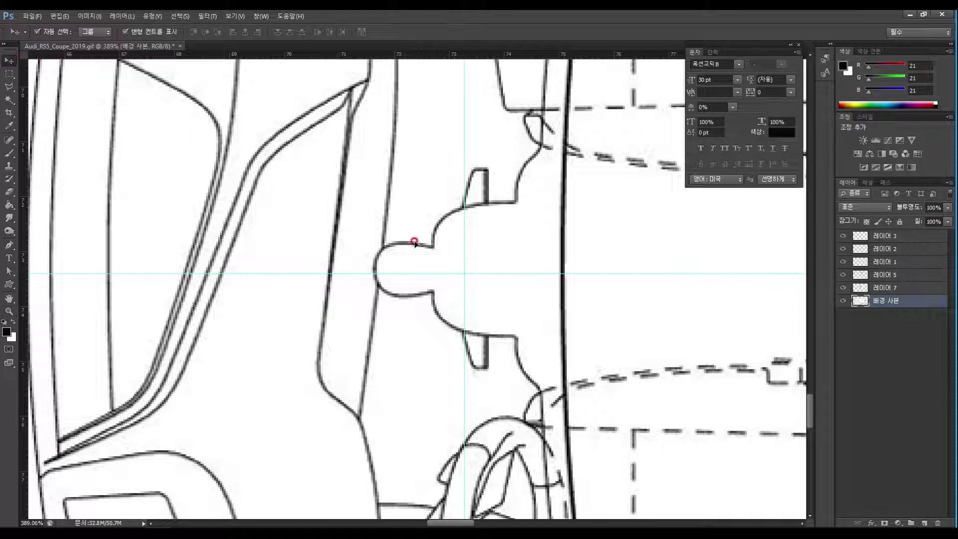
left_click_drag(406, 273, 367, 270)
Step: Align the horizontal centre guide with the middle of the emblem rings at the top view's nose, at about 73.34 cm
left_click_drag(500, 279, 699, 278)
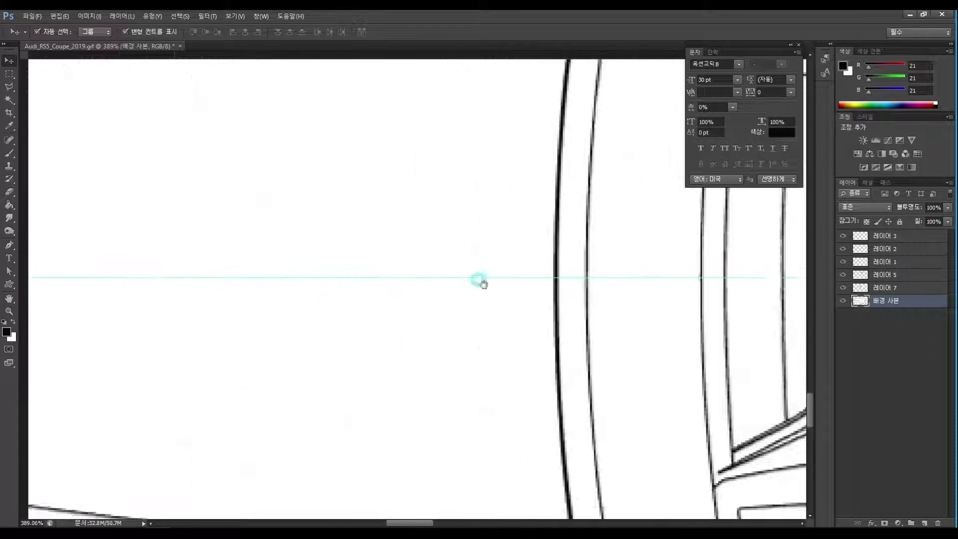
left_click_drag(332, 270, 469, 272)
left_click_drag(354, 239, 437, 219)
left_click(148, 439)
left_click(9, 316)
left_click_drag(538, 277, 579, 241)
left_click_drag(287, 165, 403, 310)
left_click(9, 60)
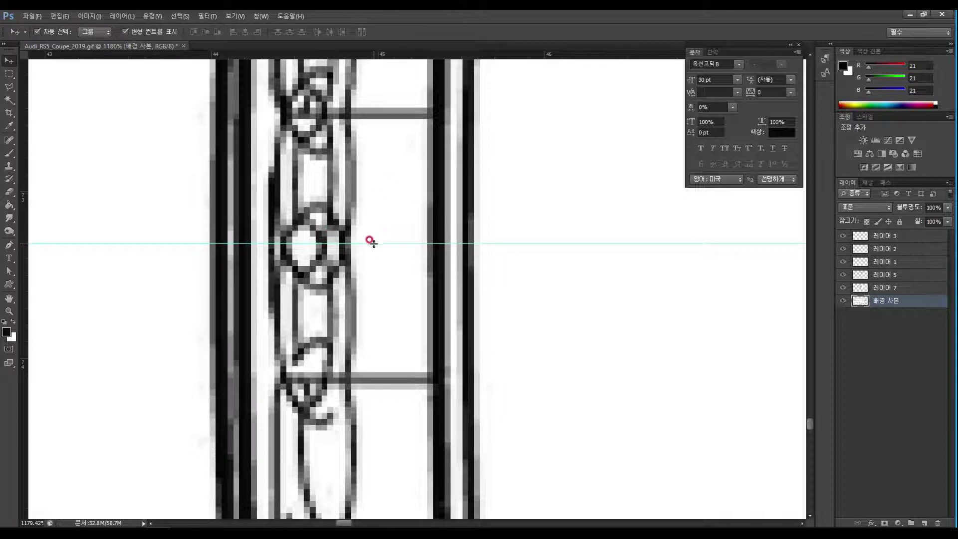
mouse_move(373, 243)
left_mouse_down()
mouse_move(387, 178)
mouse_move(389, 248)
left_mouse_up()
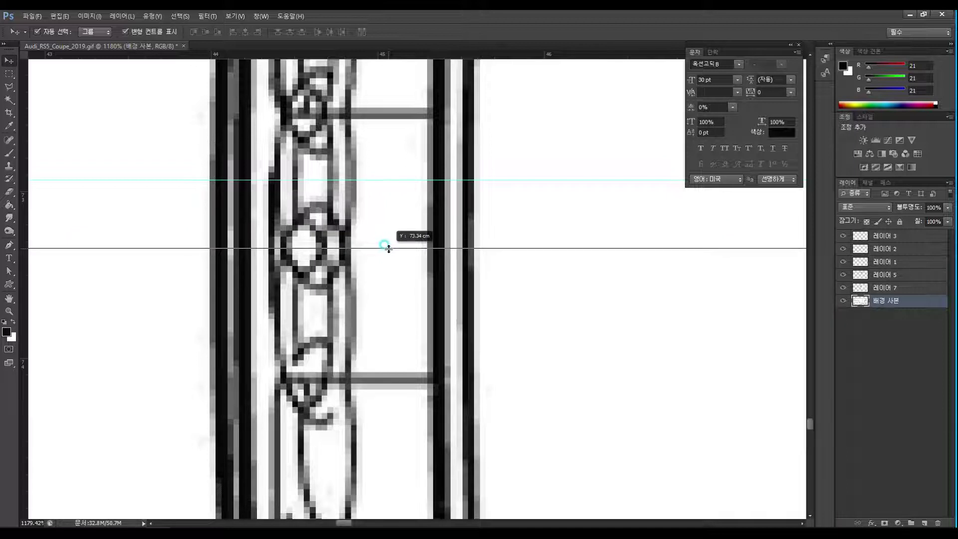
mouse_move(389, 249)
left_mouse_down()
mouse_move(393, 175)
mouse_move(398, 248)
left_mouse_up()
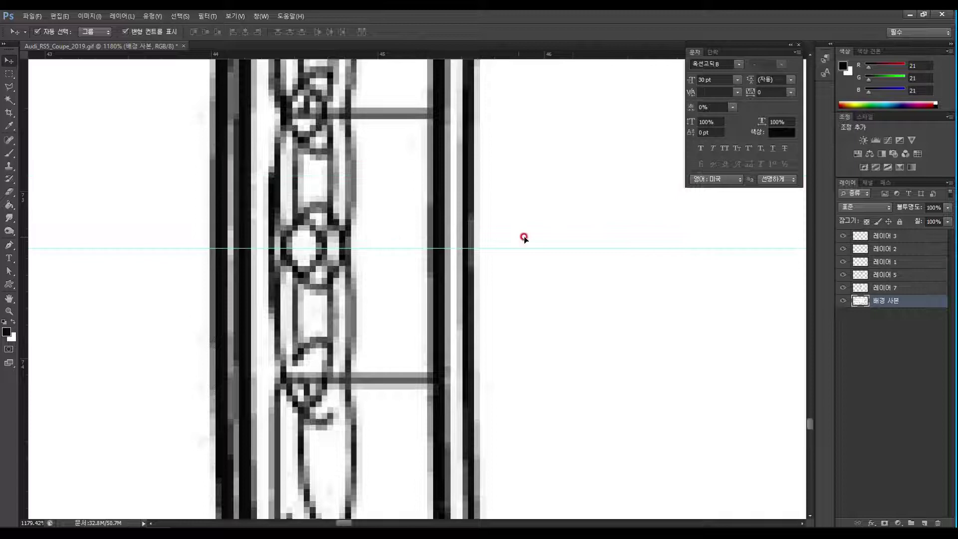
left_click_drag(524, 237, 240, 250)
left_click_drag(421, 338, 552, 357)
left_click_drag(328, 343, 566, 363)
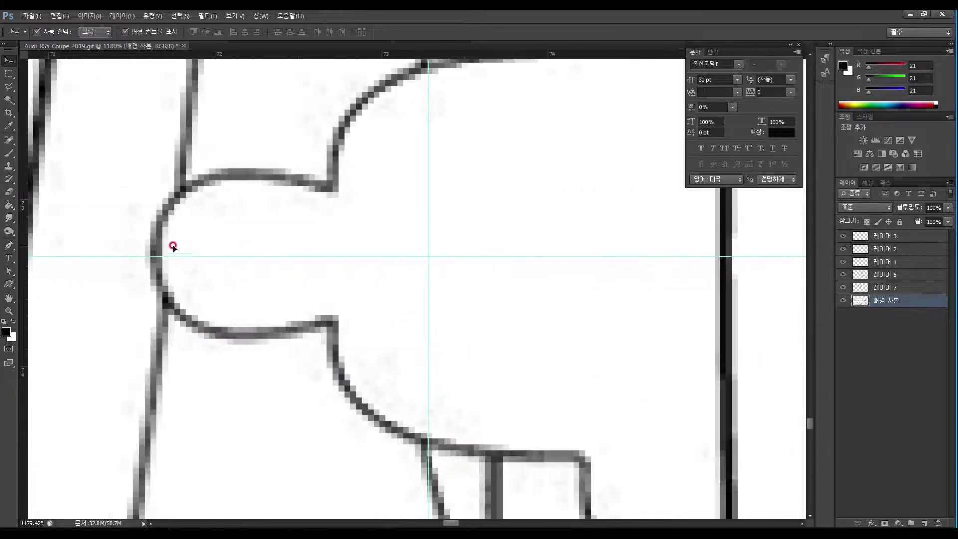
Step: Move the horizontal guide above the top view down onto the outer edge of the upper door mirror
double_click(9, 311)
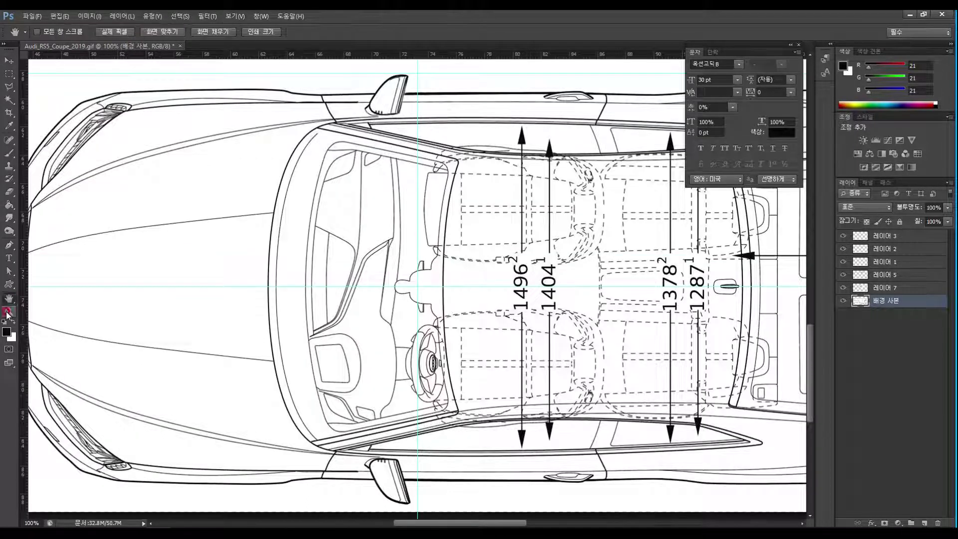
left_click(231, 292, "alt")
left_click(231, 292, "alt")
left_click(231, 292, "alt")
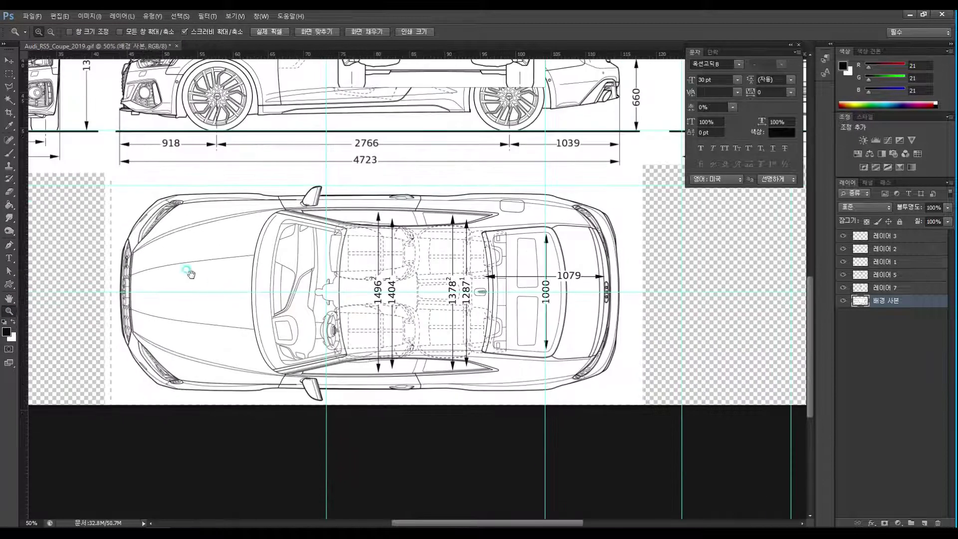
left_click_drag(188, 268, 215, 285)
left_click_drag(355, 204, 469, 143)
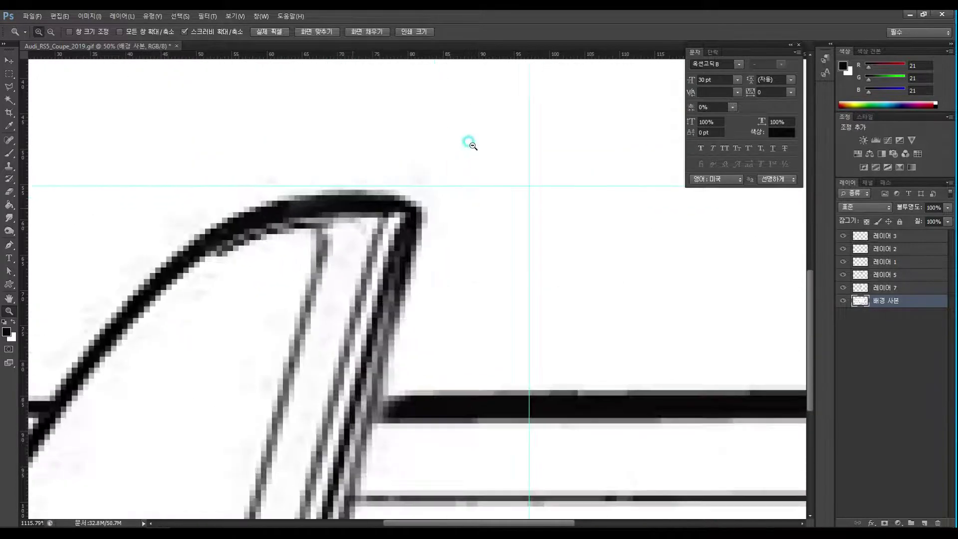
left_click(6, 60)
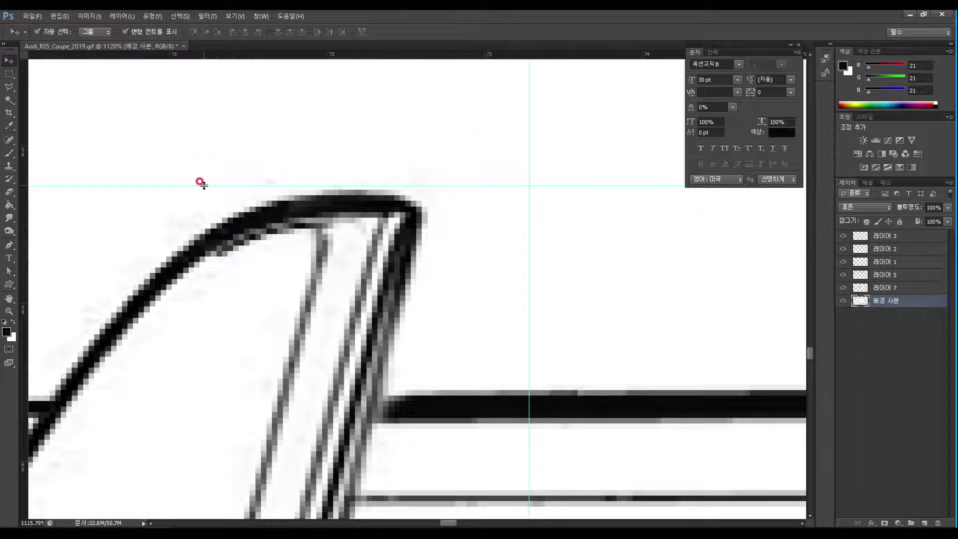
left_click_drag(204, 186, 360, 189)
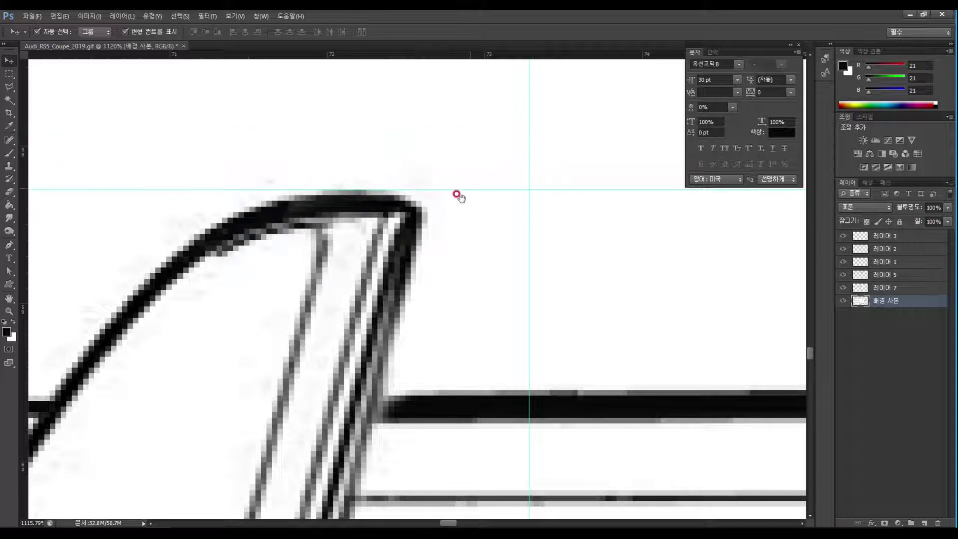
Step: Add a vertical guide at the front edge of the top view's nose
scroll(456, 203, "down", 4)
scroll(456, 203, "left", 2)
left_click(10, 312)
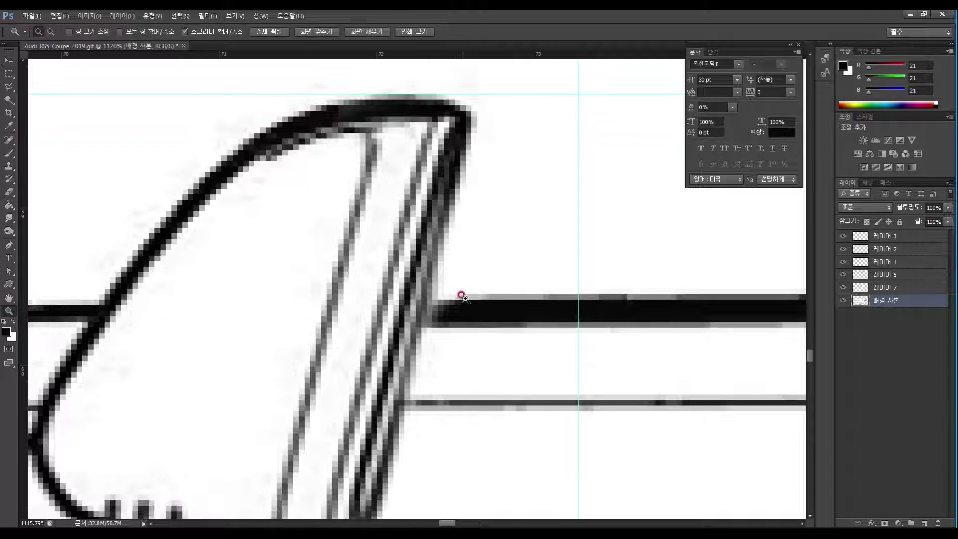
left_click(467, 295, "alt")
left_click_drag(469, 295, 470, 295)
left_click_drag(365, 334, 333, 284)
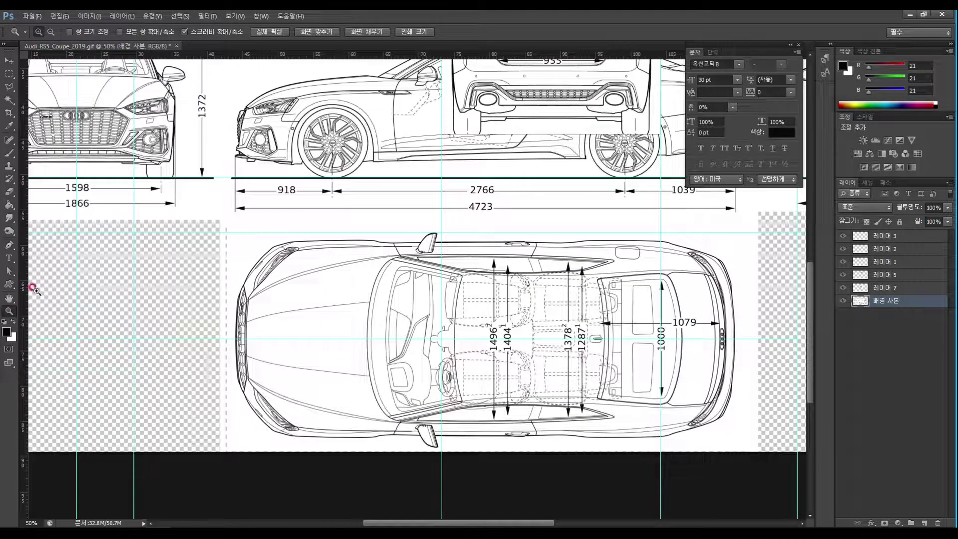
left_click_drag(222, 353, 291, 288)
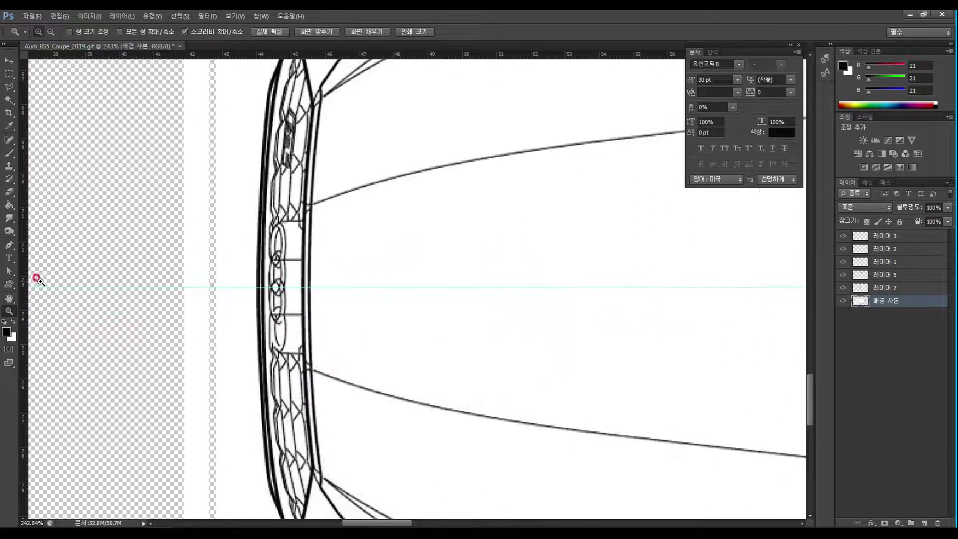
left_click_drag(25, 278, 255, 290)
Step: Add a vertical guide at the outermost rear edge of the top view
scroll(255, 289, "right", 15)
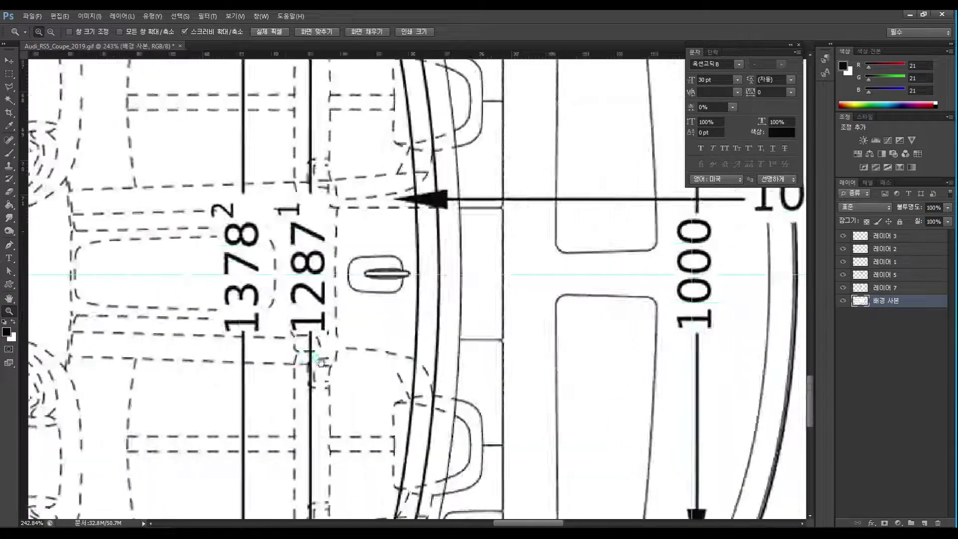
scroll(374, 359, "left", 10)
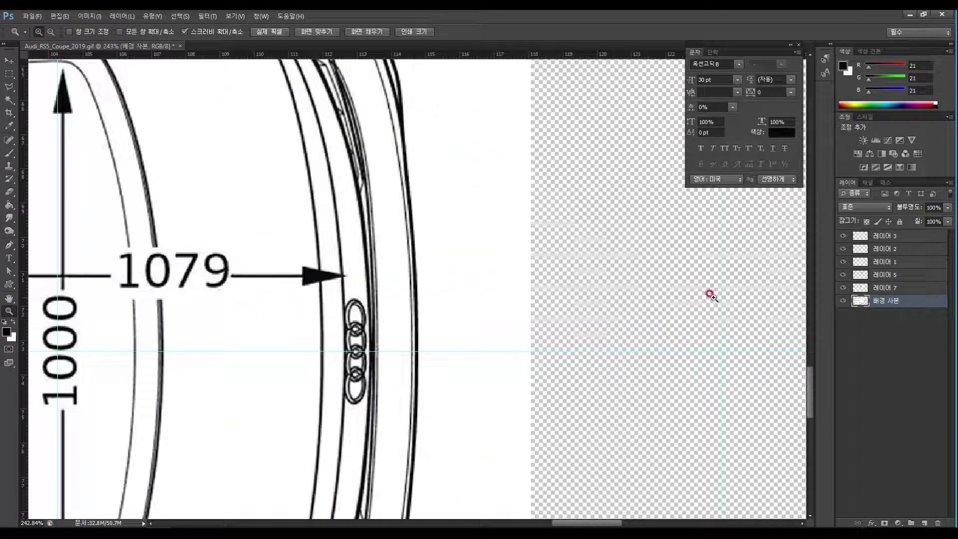
left_click(10, 59)
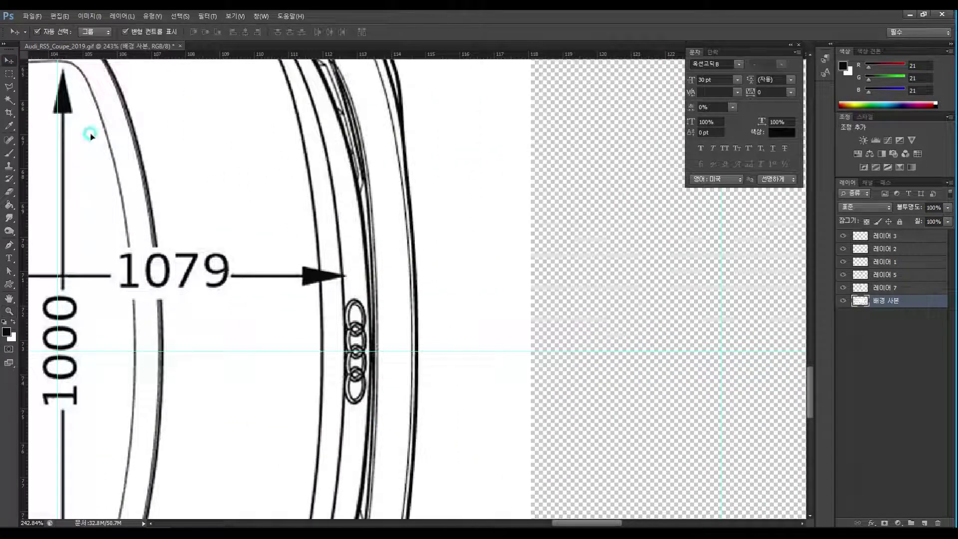
left_click_drag(23, 187, 418, 234)
left_click_drag(142, 268, 215, 294)
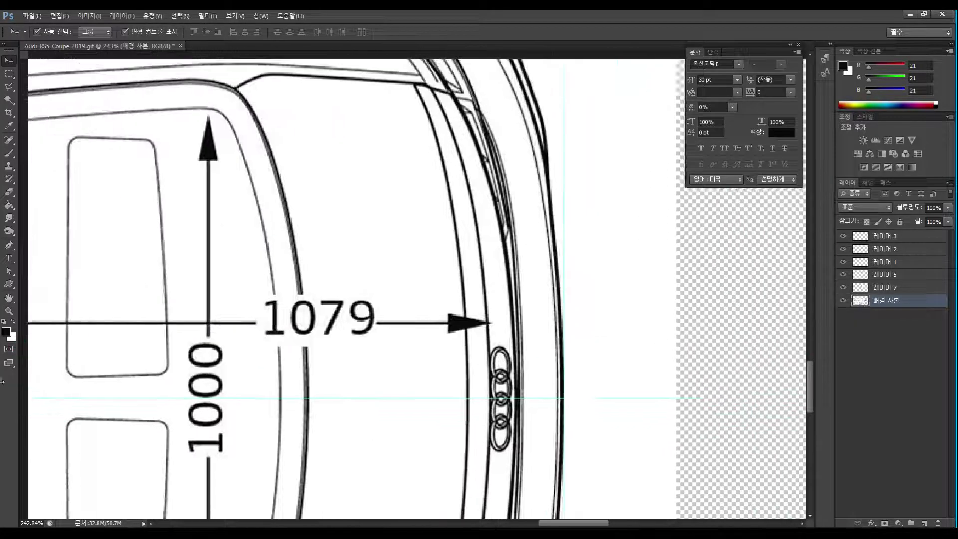
Step: Select the upper half of the top view between the nose, tail, mirror and centre guides, and copy it to a new layer
key("z")
left_click(189, 313, "alt")
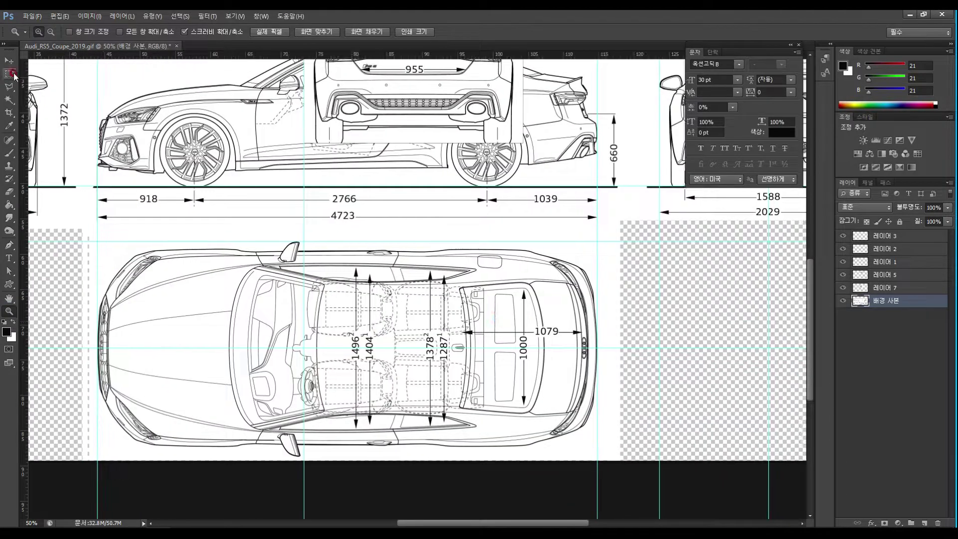
left_click(10, 73)
left_click_drag(97, 241, 599, 348)
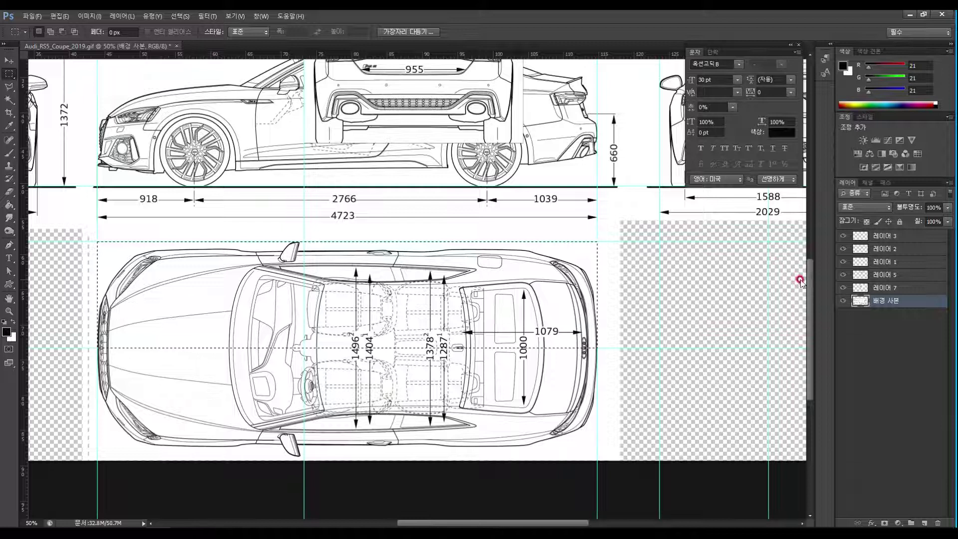
key("ctrl+j")
Step: Hide the 배경 사본 and 레이어 7 layers
left_click(9, 60)
left_click_drag(368, 296, 367, 264)
key("ctrl+z")
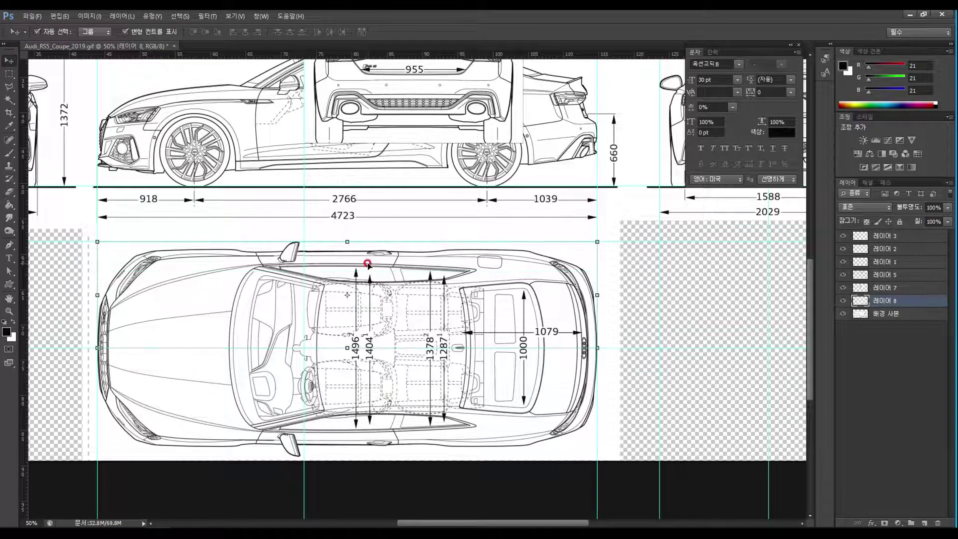
left_click(843, 313)
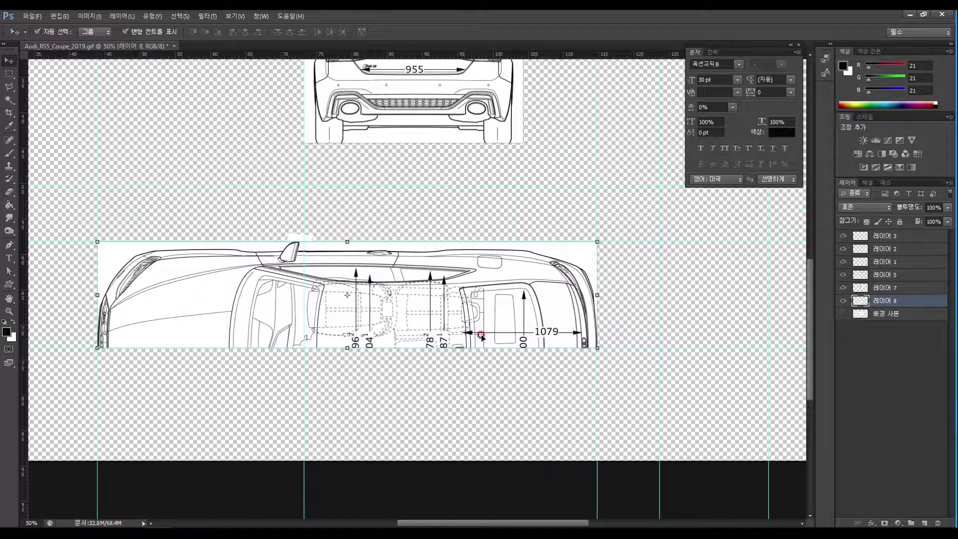
left_click(380, 299)
left_click(843, 288)
left_click(843, 288)
left_click(843, 288)
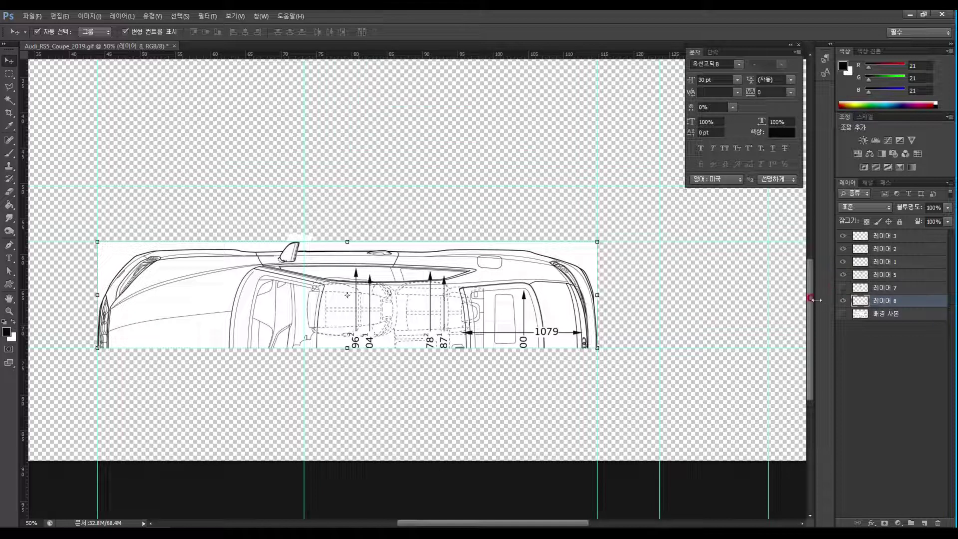
Step: Select the front view and hide its layer, 레이어 5
left_click(529, 274)
scroll(453, 291, "up", 5)
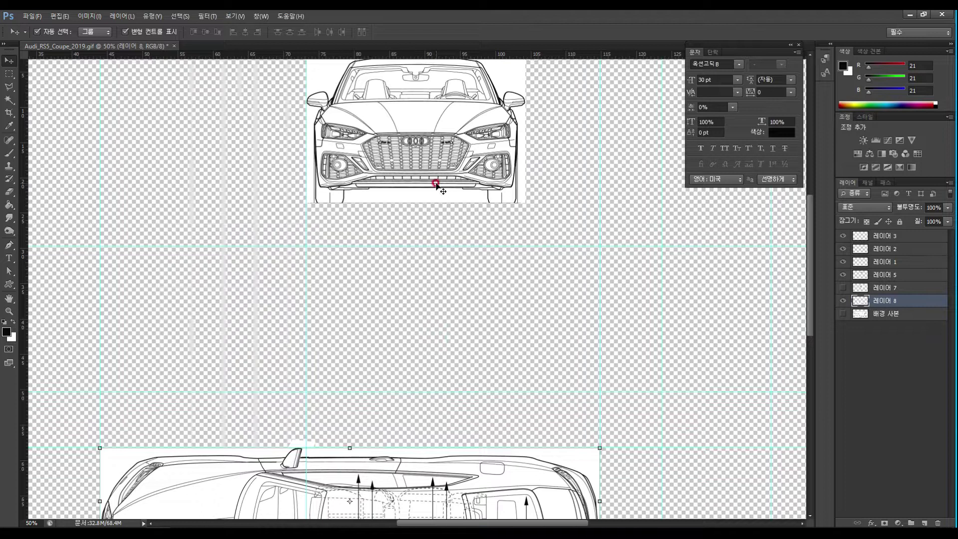
left_click(439, 187)
left_click(844, 272)
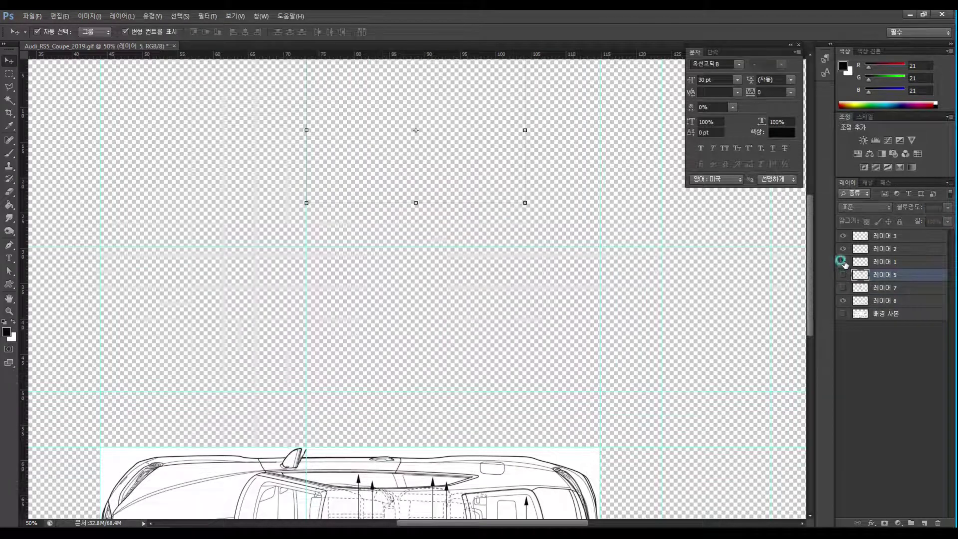
left_click(843, 275)
left_click(843, 275)
Step: Toggle the visibility of 레이어 1, 레이어 2 and 레이어 3 to check what each contains
left_click(843, 261)
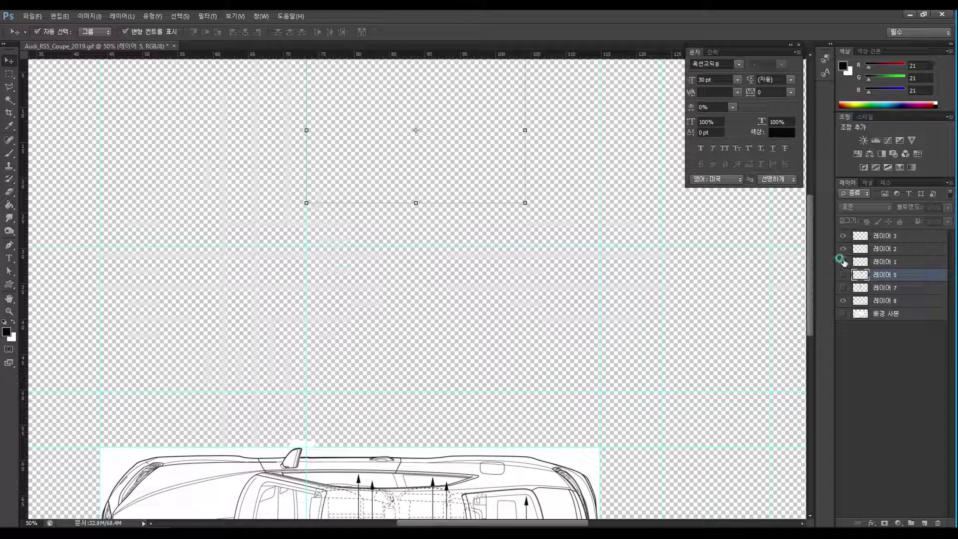
left_click(843, 249)
left_click(843, 249)
left_click(843, 236)
left_click(843, 235)
Step: Move 레이어 1, 레이어 2 and 레이어 3 together in the layer order to directly above 레이어 8
left_click(902, 271)
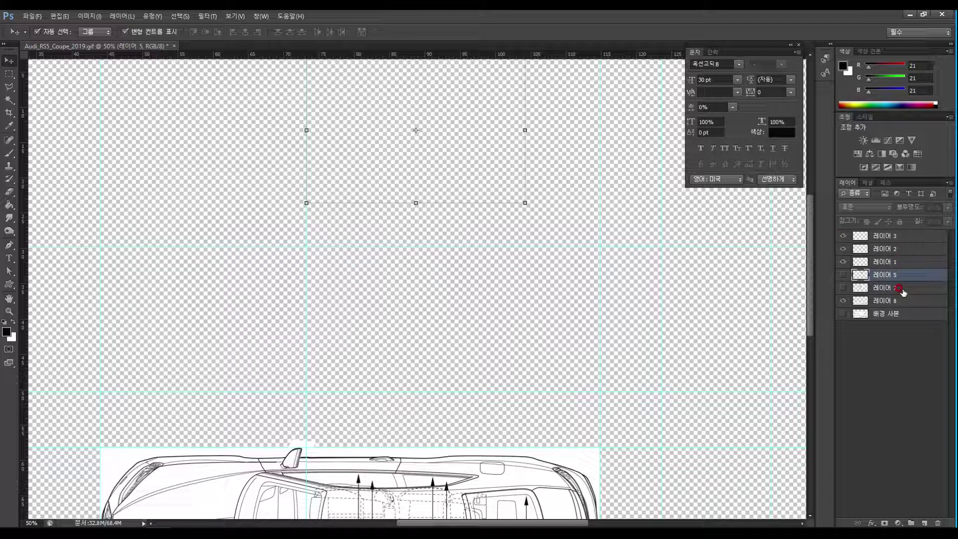
left_click(903, 262)
left_click(902, 249, "shift")
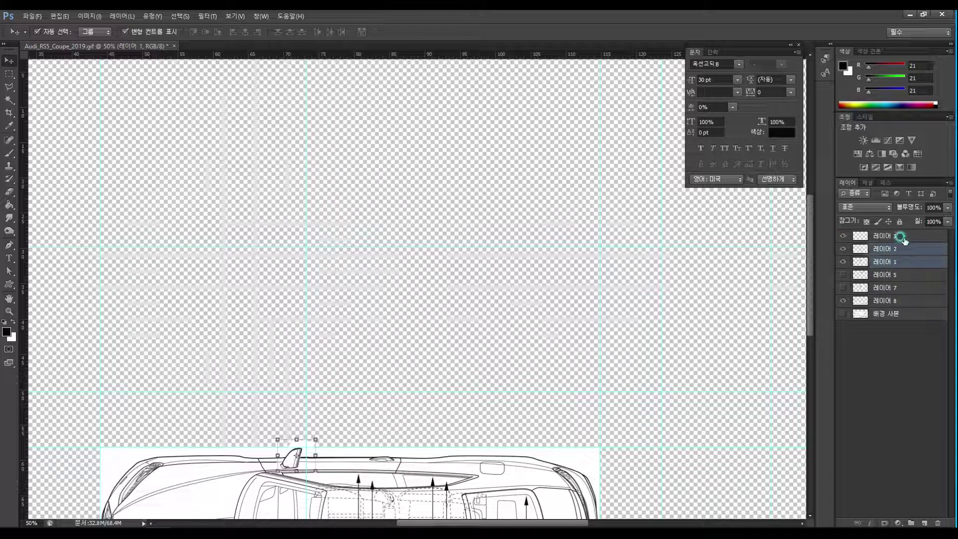
left_click(903, 236, "shift")
left_click_drag(904, 263, 905, 297)
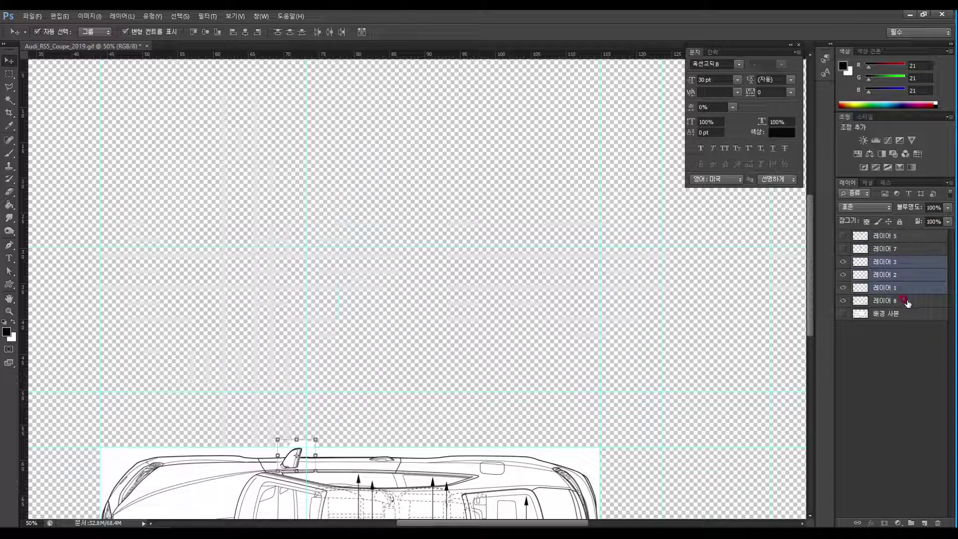
Step: Merge 레이어 1, 레이어 2 and 레이어 3 with 레이어 8 into one layer
left_click(907, 301, "shift")
left_click_drag(365, 409, 373, 237)
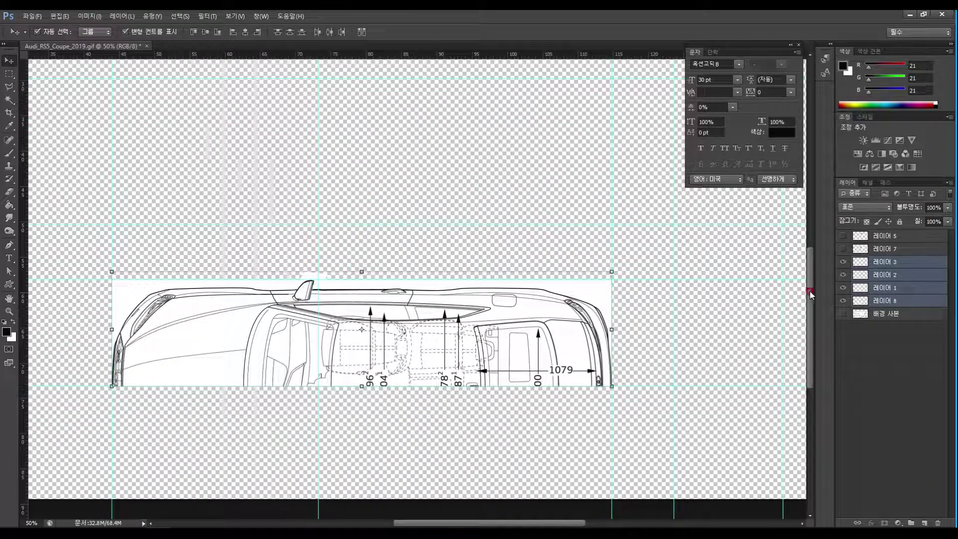
right_click(905, 274)
left_click(839, 399)
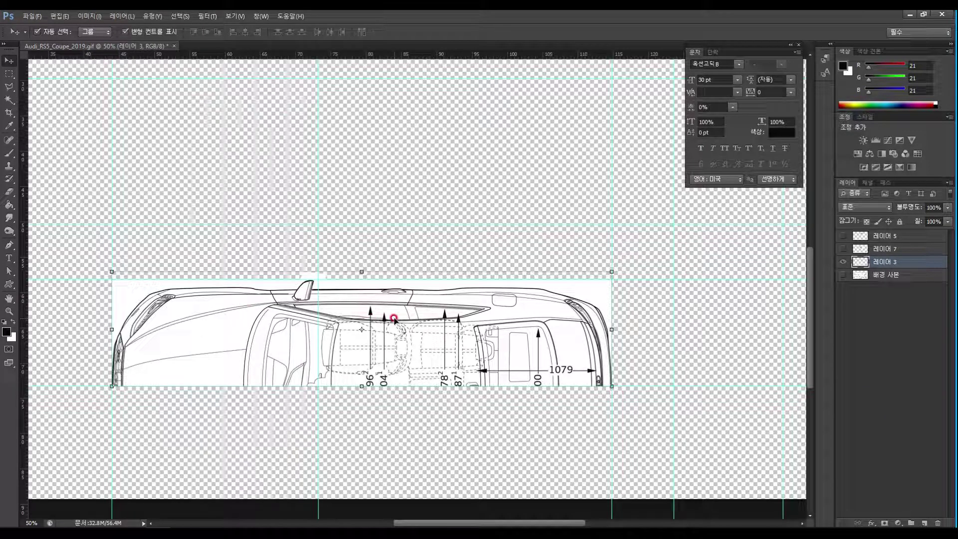
Step: Duplicate the merged top-view half on 레이어 3 and flip the copy vertically
left_click_drag(901, 262, 924, 522)
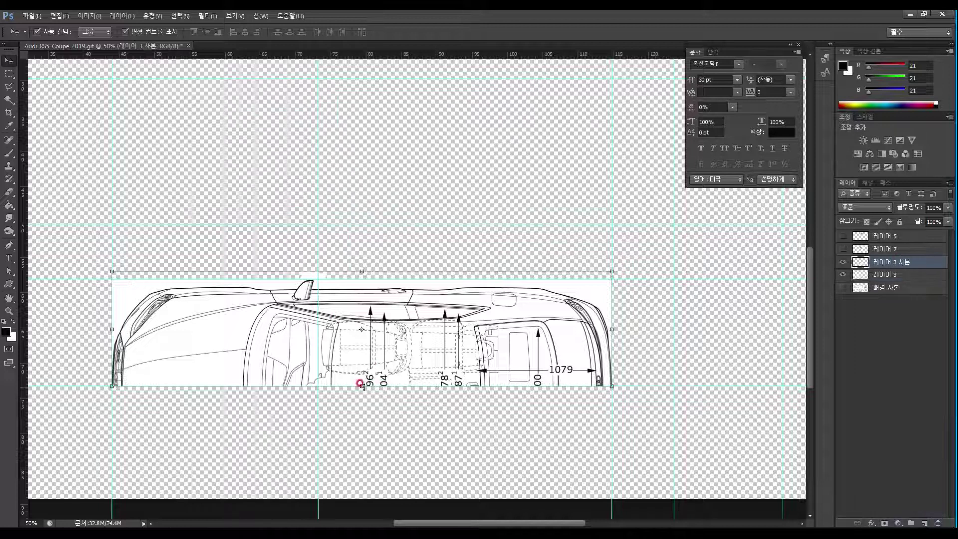
key("ctrl+t")
right_click(361, 384)
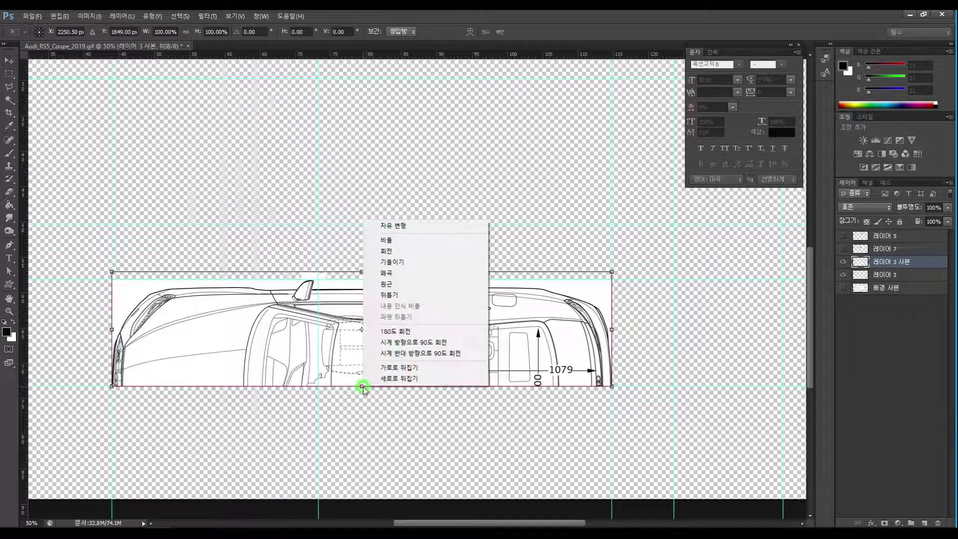
left_click(391, 379)
Step: Place the flipped 레이어 3 사본 below the original half and nudge it so its lines meet at the centre guide
left_click_drag(405, 326, 410, 438)
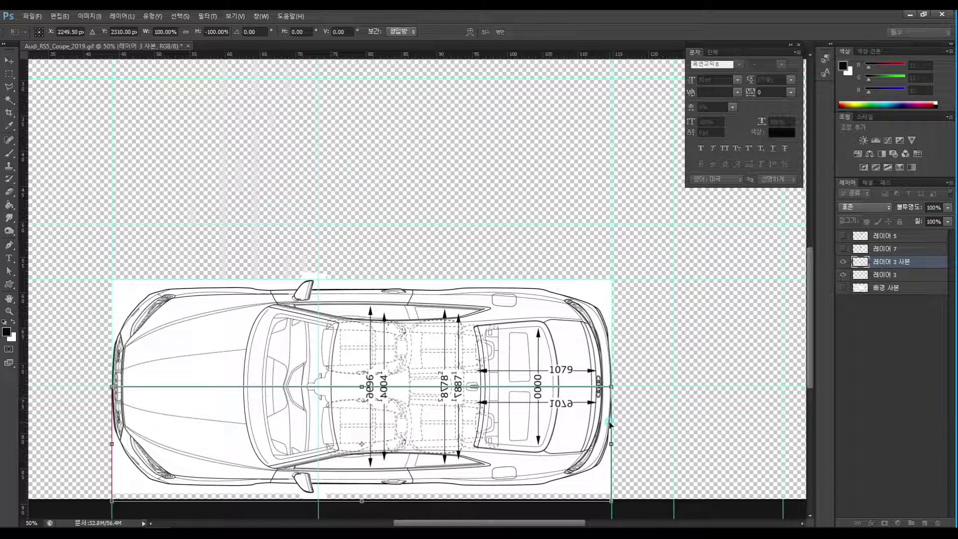
key("Return")
left_click(9, 311)
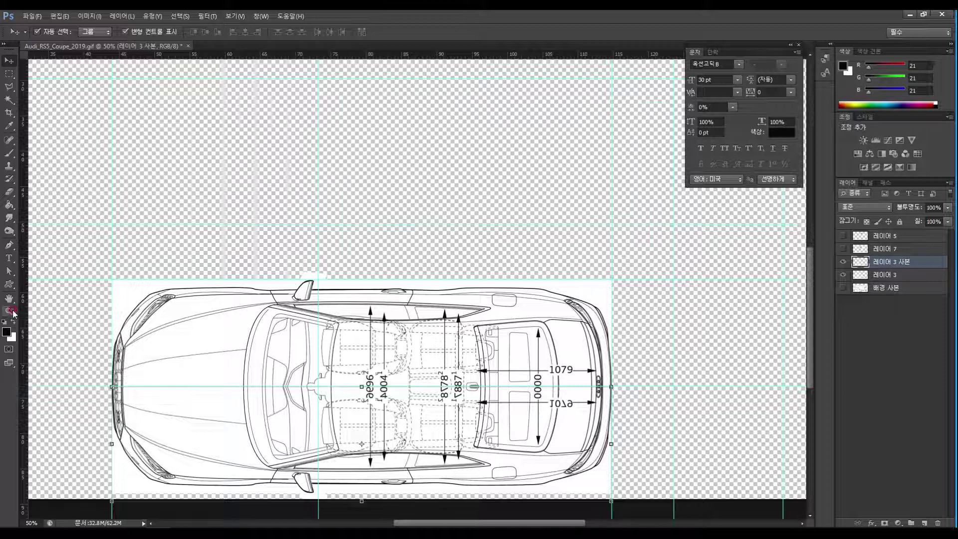
left_click_drag(281, 405, 365, 333)
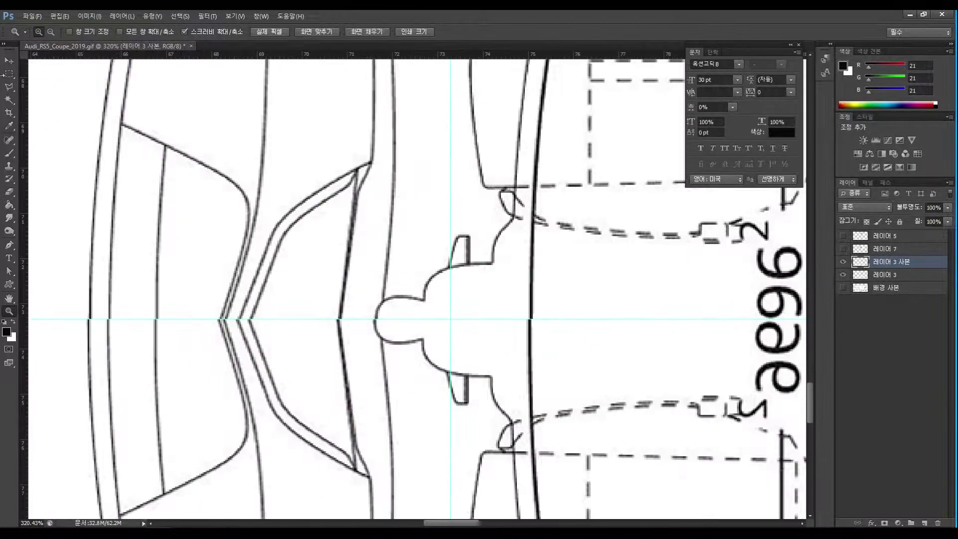
left_click(7, 62)
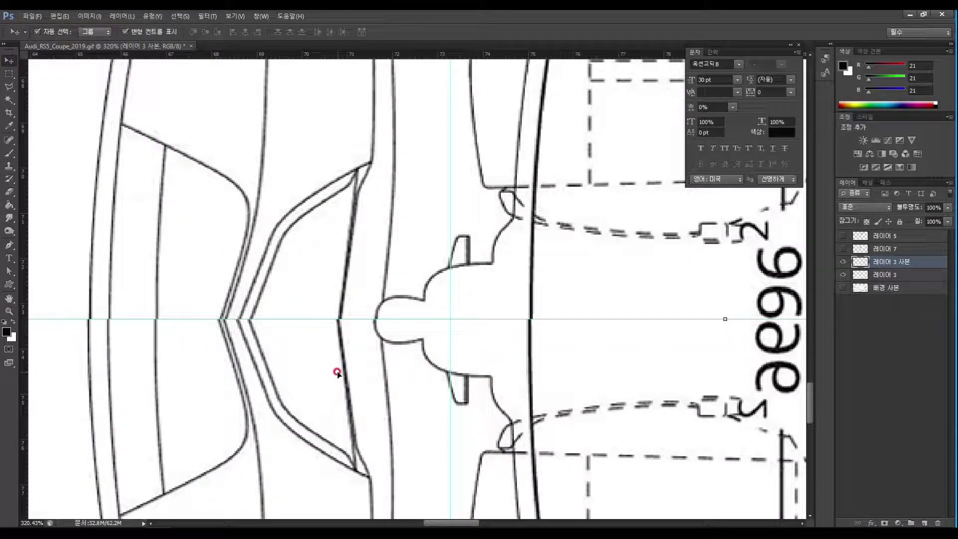
key("Right")
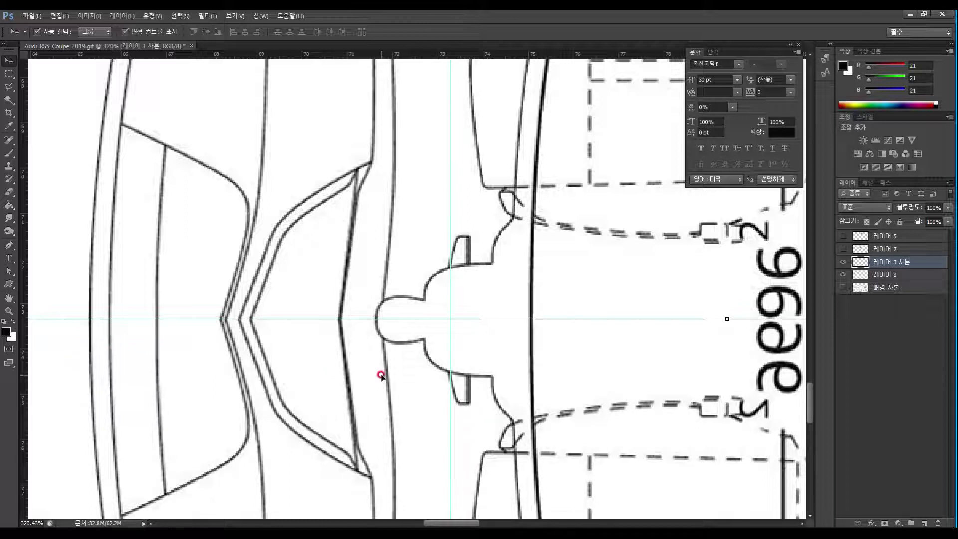
key("Up")
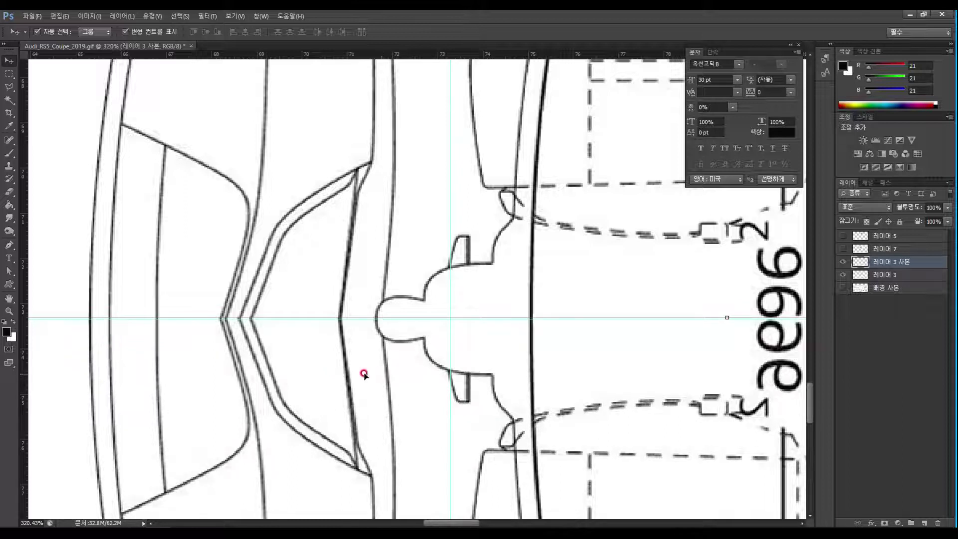
Step: Examine the mirrored top view along its centre seam from the front grille to the rear emblem, including the lower mirror area
scroll(303, 365, "left", 10)
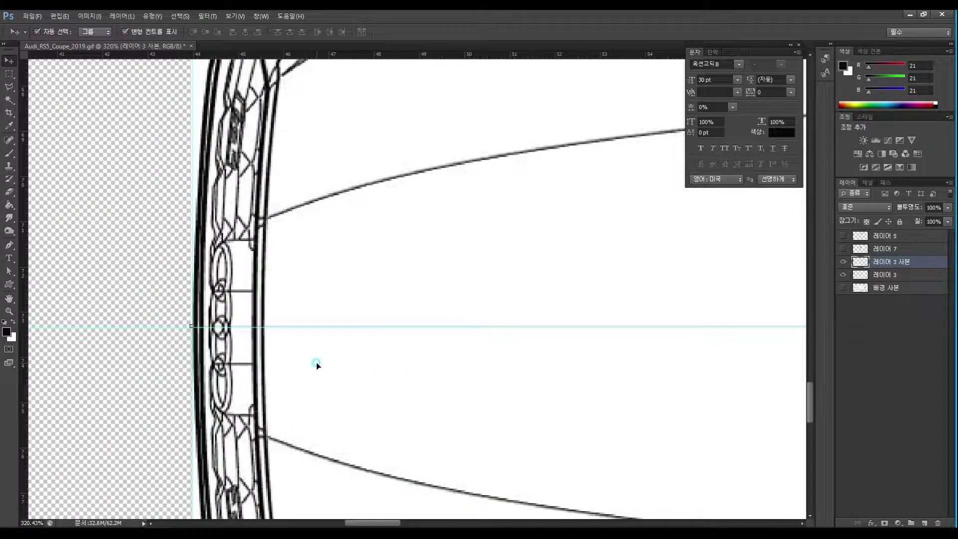
scroll(428, 388, "right", 8)
scroll(371, 223, "down", 5)
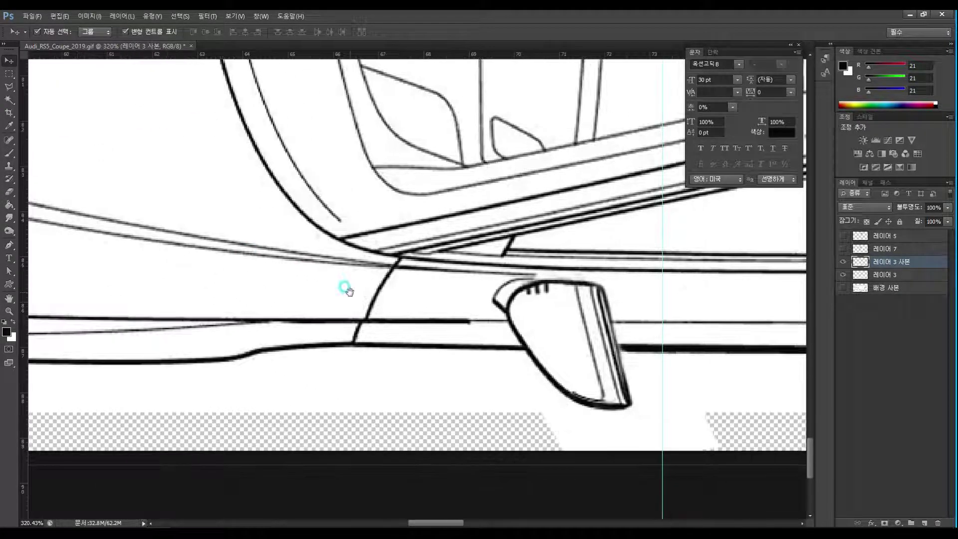
scroll(438, 268, "right", 15)
scroll(422, 299, "up", 6)
scroll(321, 356, "right", 10)
scroll(385, 336, "up", 4)
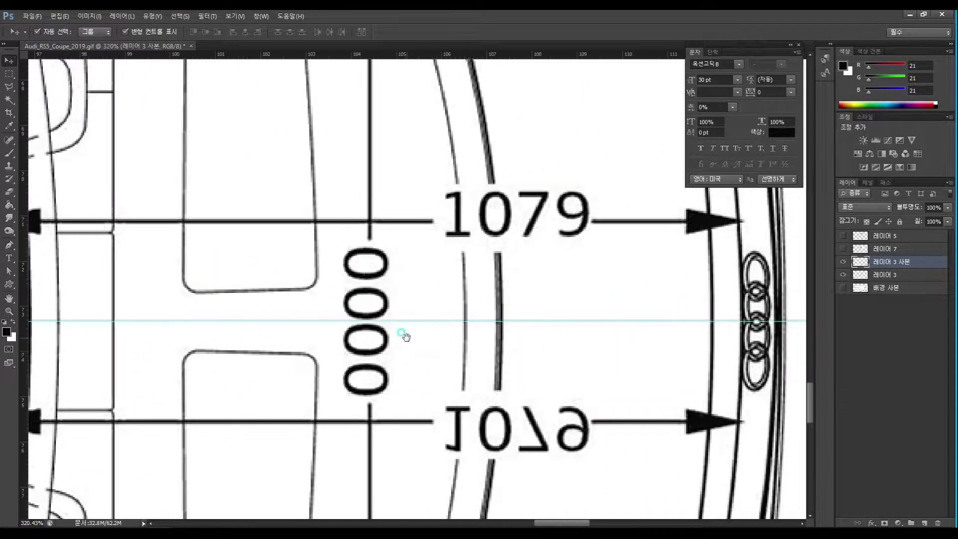
left_click(9, 310)
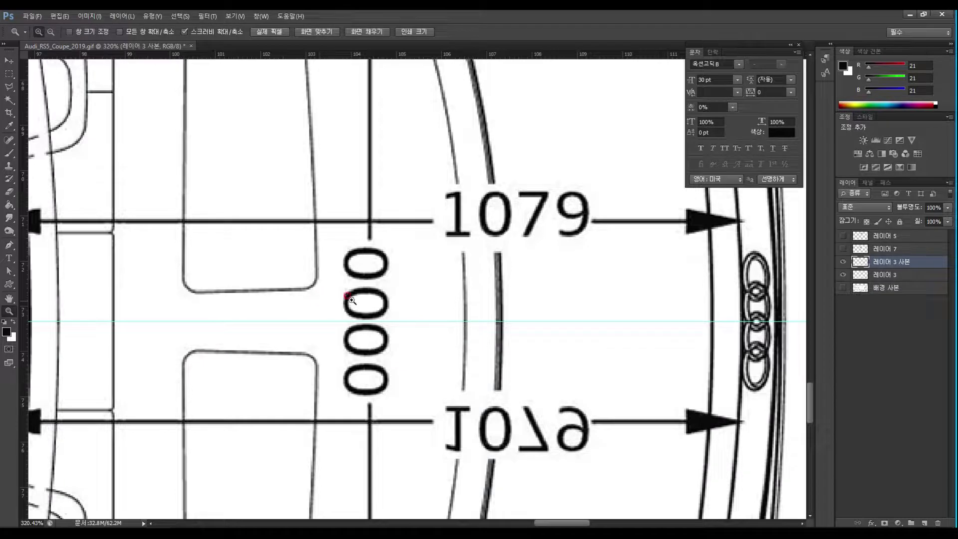
left_click(323, 299, "alt")
left_click(381, 295, "alt")
left_click(380, 295, "alt")
left_click(499, 279, "alt")
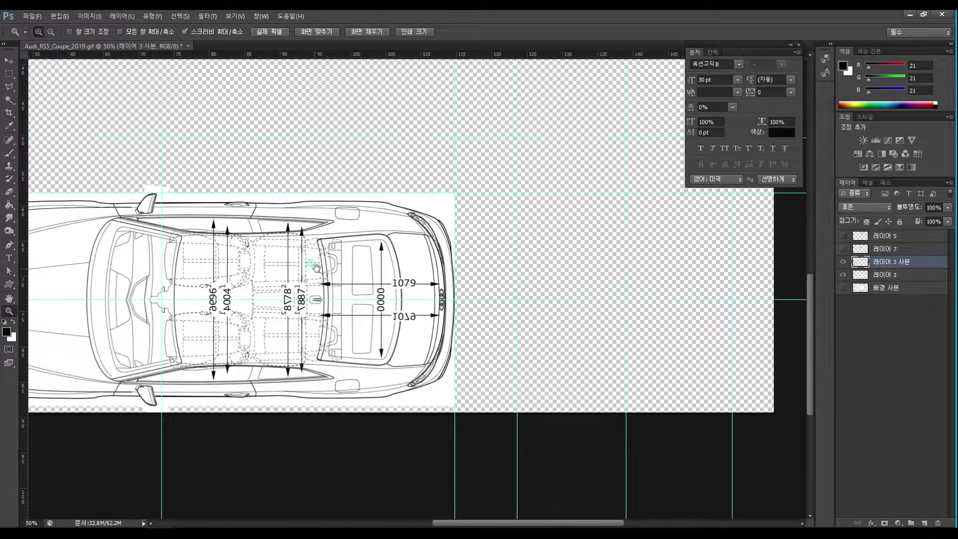
left_click(599, 260, "alt")
Step: Hide 레이어 3 사본 and 레이어 3 and show 배경 사본
left_click(844, 262)
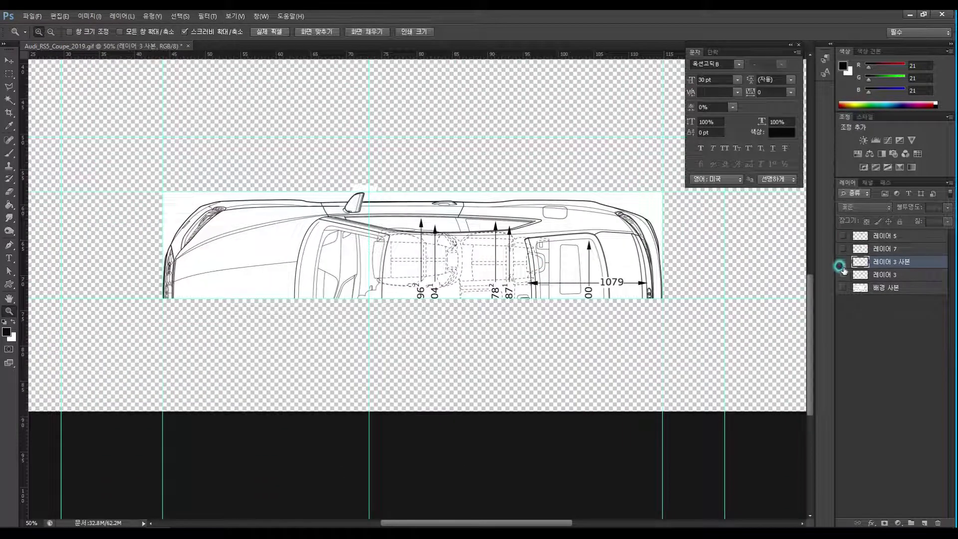
left_click(843, 274)
left_click(844, 287)
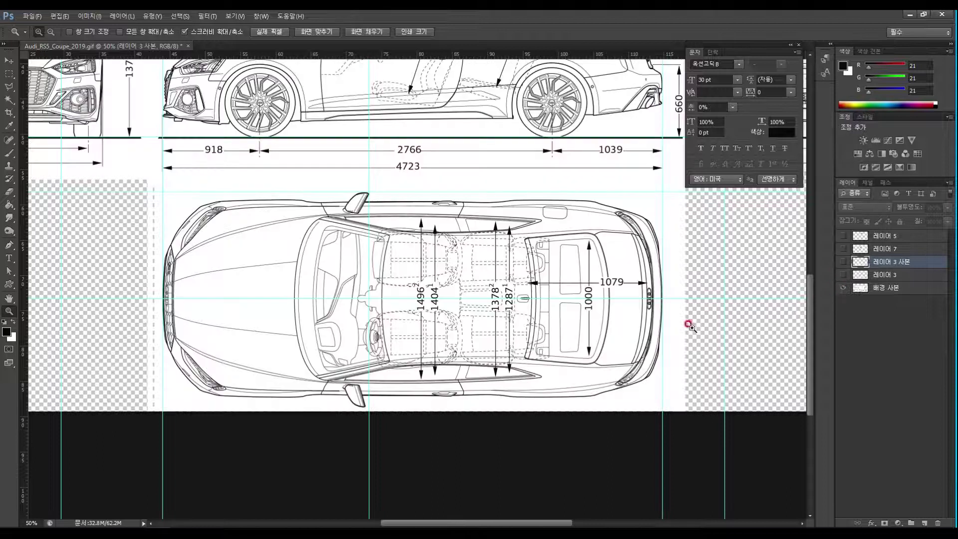
Step: Copy the rectangular cabin area of the original top view, windscreen through rear window, from 배경 사본 to a new layer
left_click(9, 75)
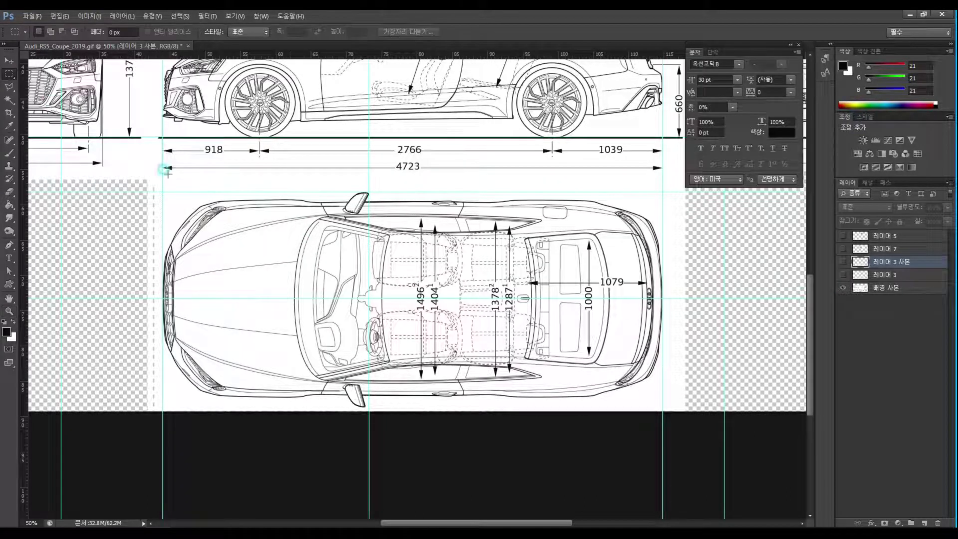
left_click_drag(349, 229, 613, 388)
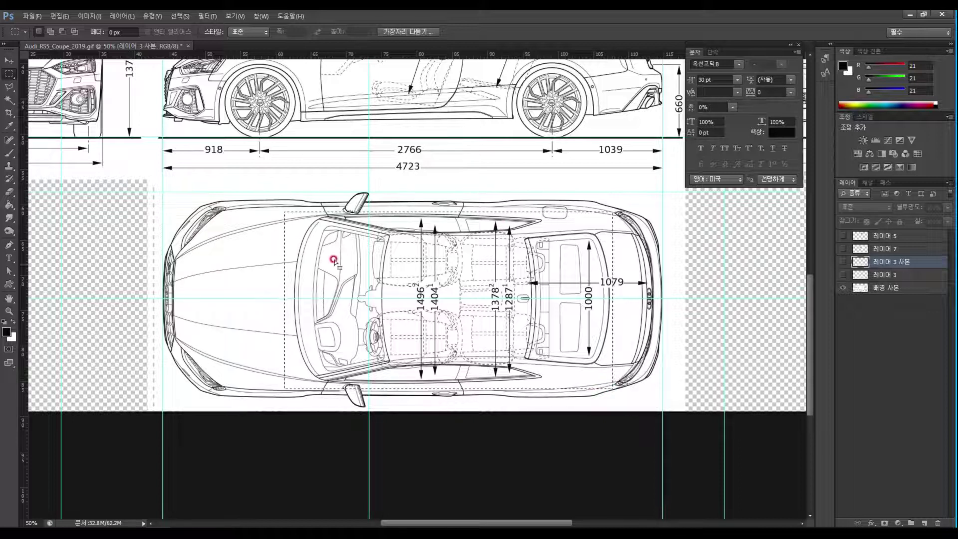
left_click(886, 288)
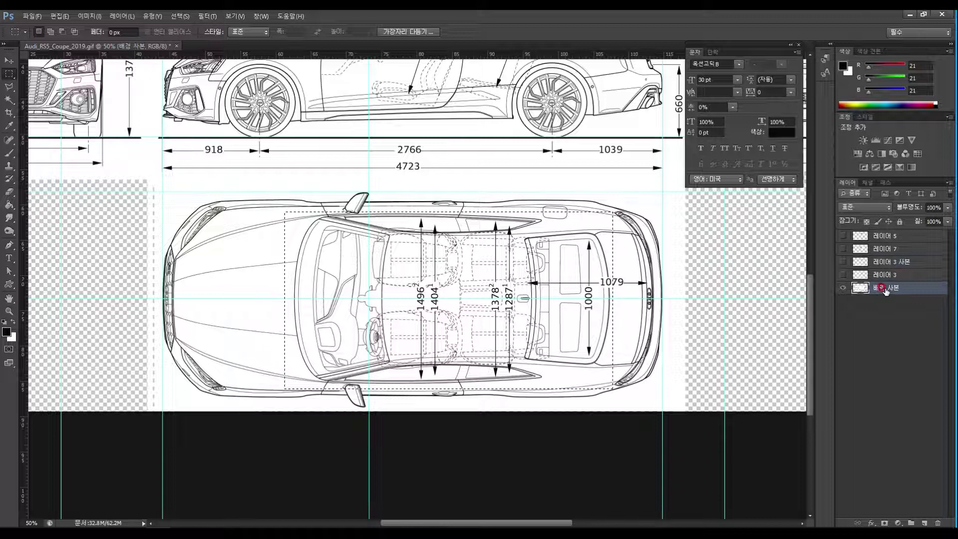
key("ctrl+j")
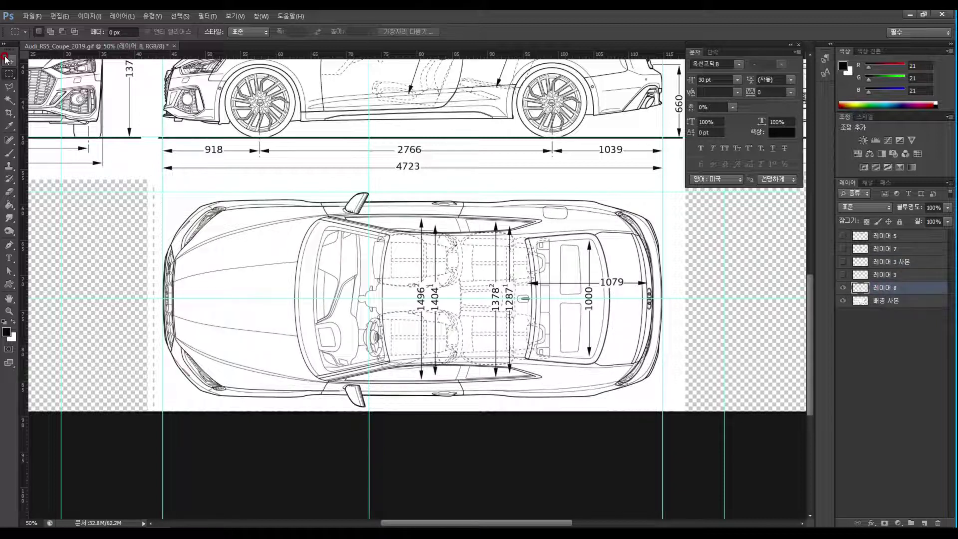
left_click(6, 58)
left_click(905, 289)
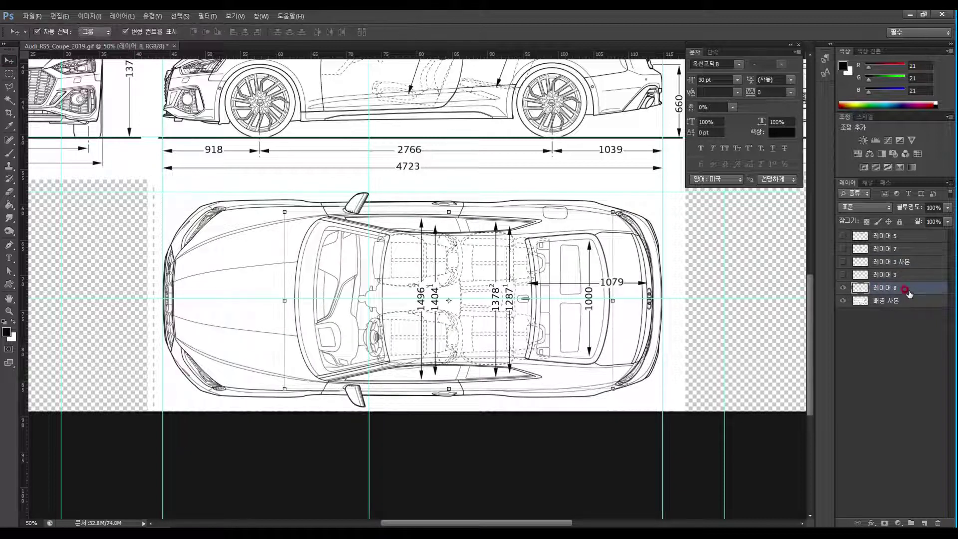
Step: Show 레이어 3 and 레이어 3 사본 and move the copied cabin layer 레이어 8 above both of them
left_click(843, 275)
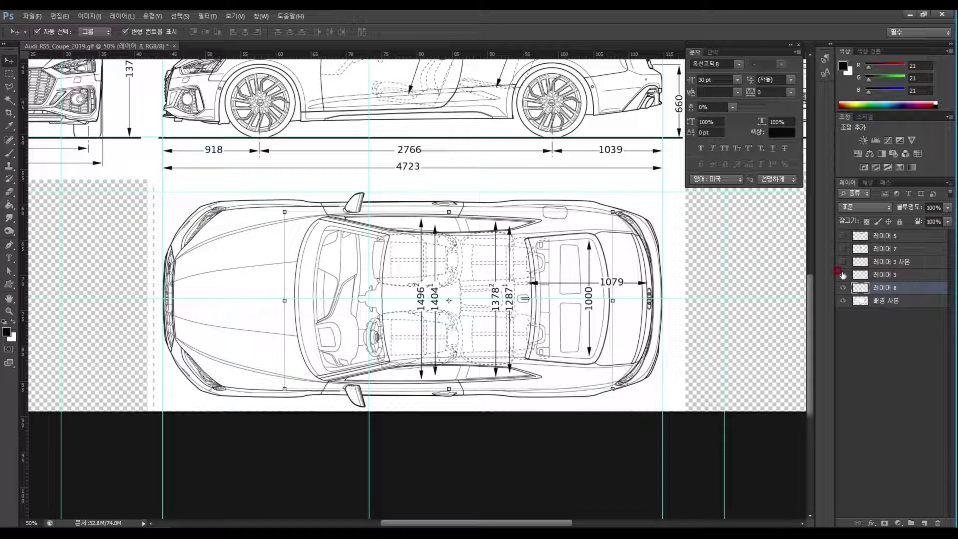
left_click(843, 274)
left_click(843, 275)
left_click(843, 275)
left_click(843, 275)
left_click(843, 275)
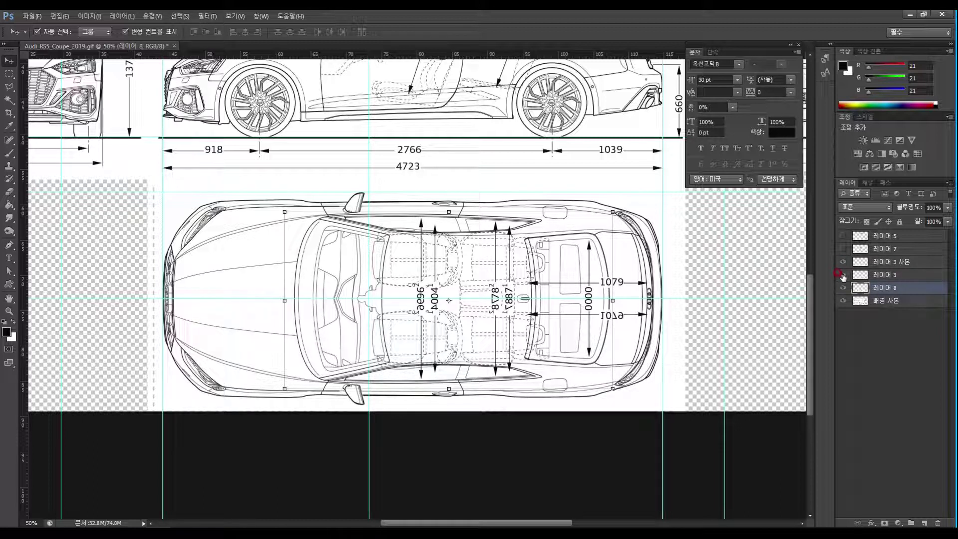
left_click_drag(905, 292, 906, 261)
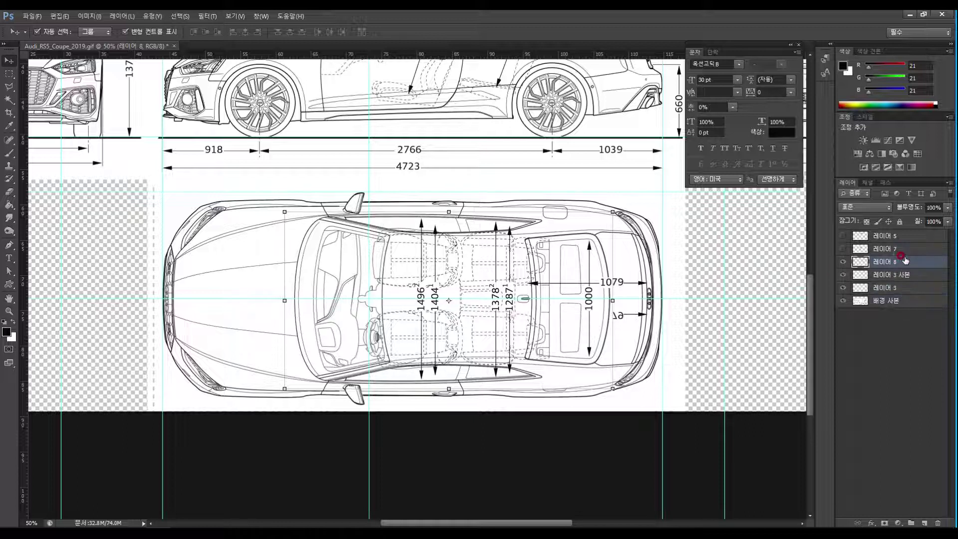
left_click(670, 378)
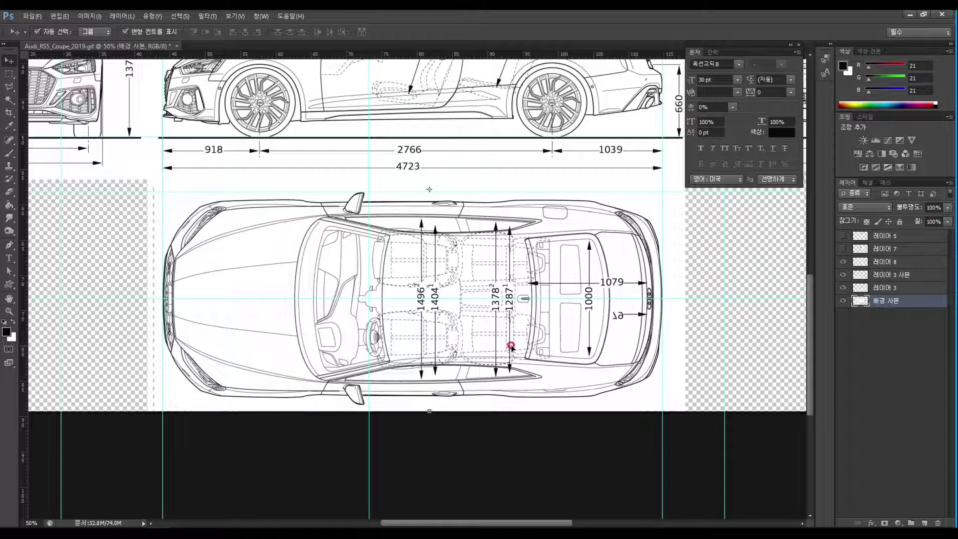
left_click(468, 320)
left_click(88, 268)
Step: Toggle the visibility of 레이어 8 repeatedly to compare the original cabin with the mirrored top view
left_click(9, 310)
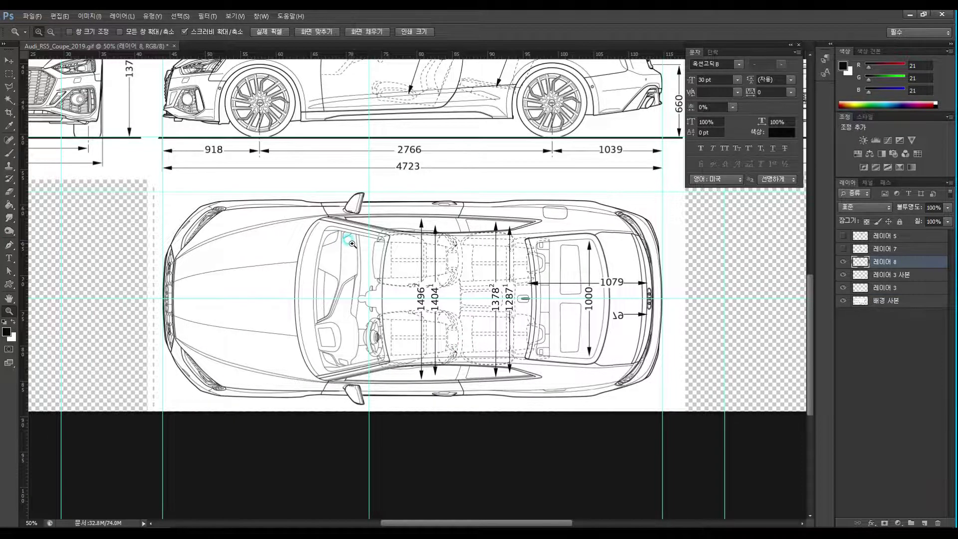
left_click(370, 268)
left_click(371, 268)
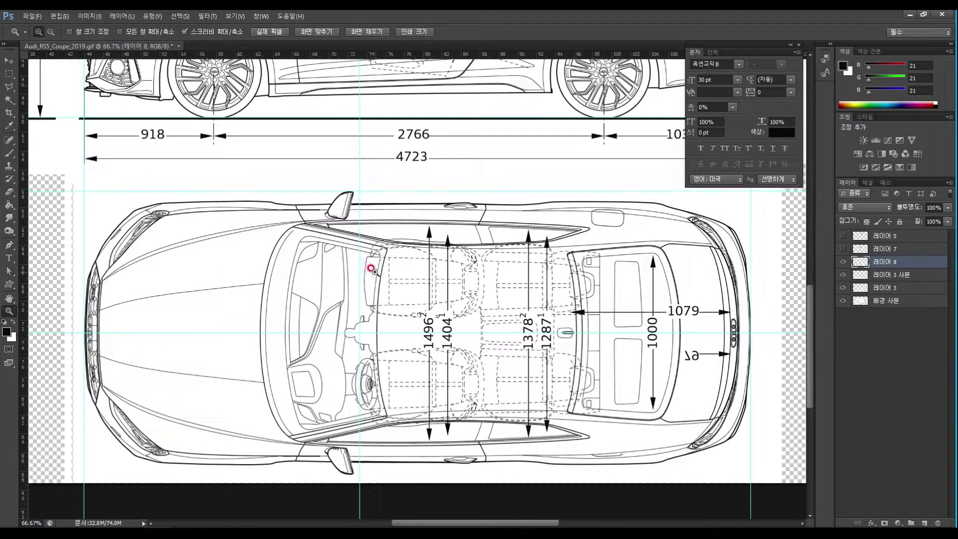
left_click_drag(552, 272, 535, 271)
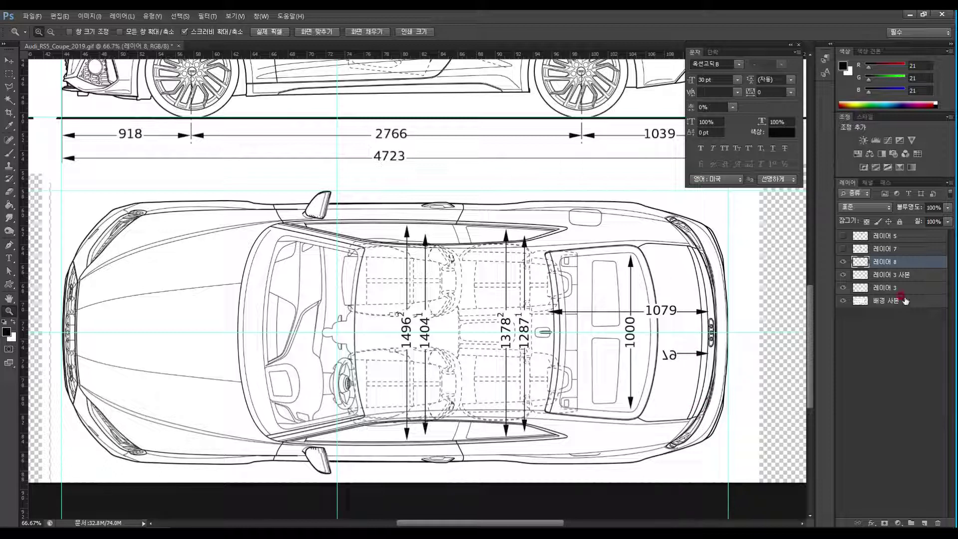
left_click(843, 262)
left_click(843, 261)
left_click(897, 265)
left_click(843, 262)
left_click(843, 262)
left_click(843, 261)
left_click(843, 261)
left_click(843, 261)
left_click(843, 262)
left_click(843, 261)
left_click(843, 262)
left_click(843, 262)
left_click(843, 262)
left_click(843, 261)
left_click(843, 261)
Step: Delete the strip of 레이어 8 that overlaps the car's lower side edge and clear the selection
left_click(9, 73)
left_click_drag(746, 475, 128, 447)
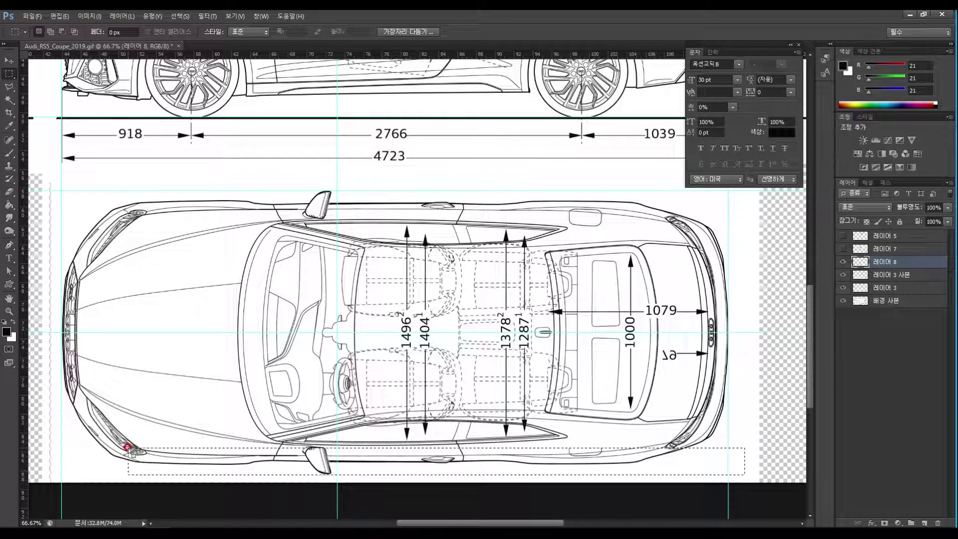
mouse_move(189, 465)
left_mouse_down()
mouse_move(186, 457)
mouse_move(184, 478)
left_mouse_up()
left_click(782, 427)
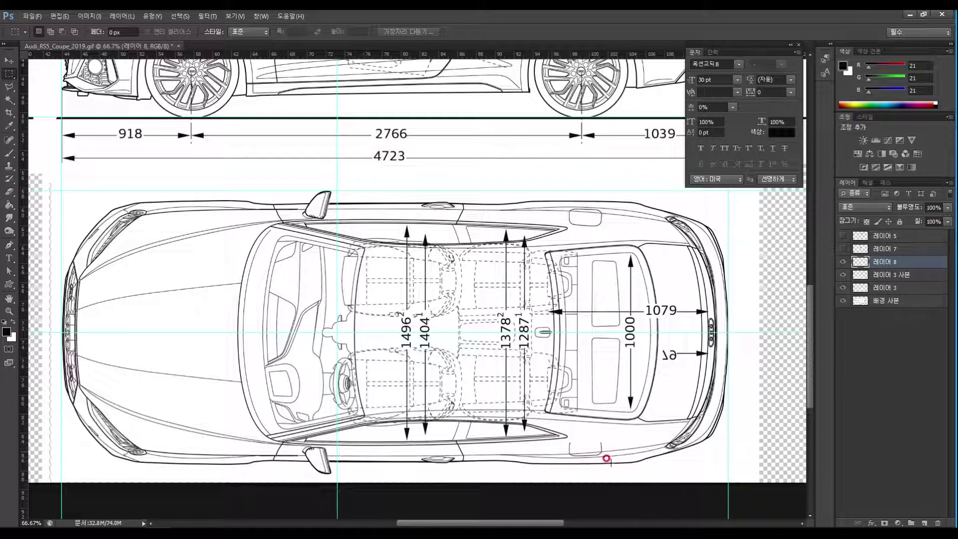
Step: Erase the mirrored fuel flap on the car's lower rear side from 레이어 3 사본
left_click(843, 263)
left_click(844, 263)
left_click(881, 275)
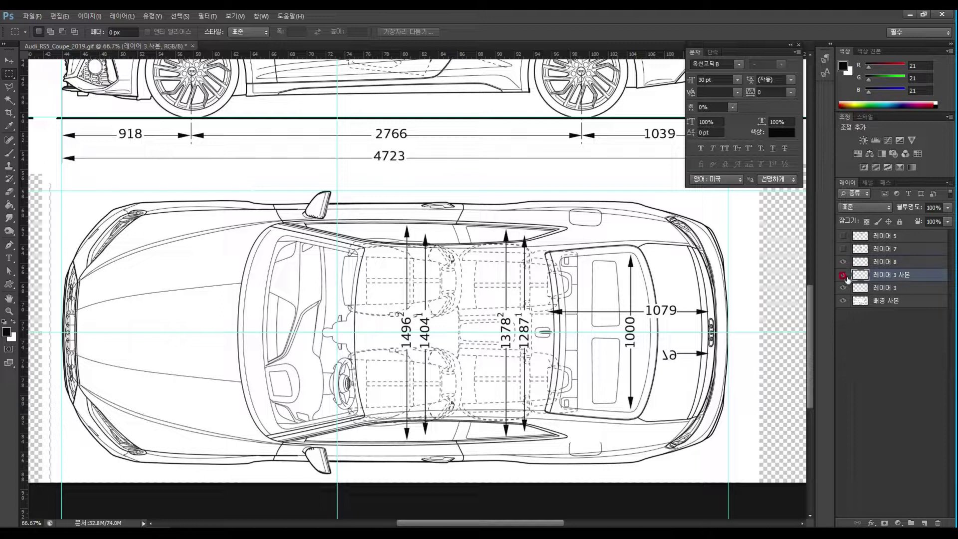
left_click(844, 275)
left_click(843, 275)
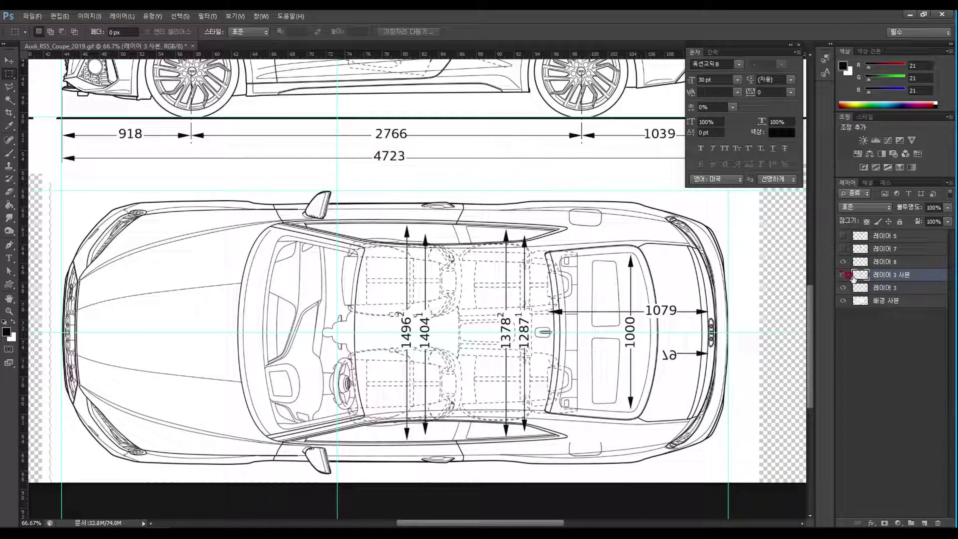
left_click(9, 192)
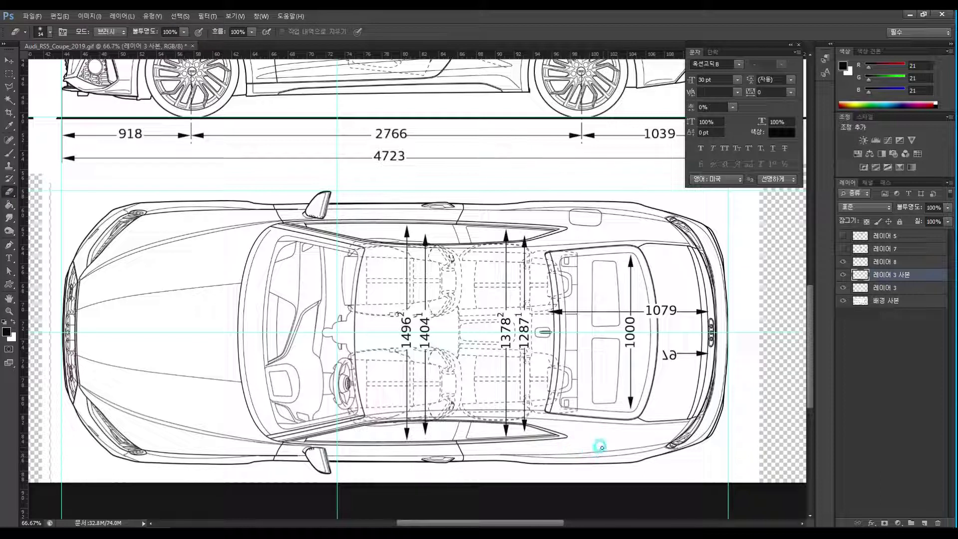
left_click_drag(564, 446, 597, 440)
Step: Select 레이어 8 and toggle 배경 사본 and 레이어 3 to check the assembled top view
left_click(9, 61)
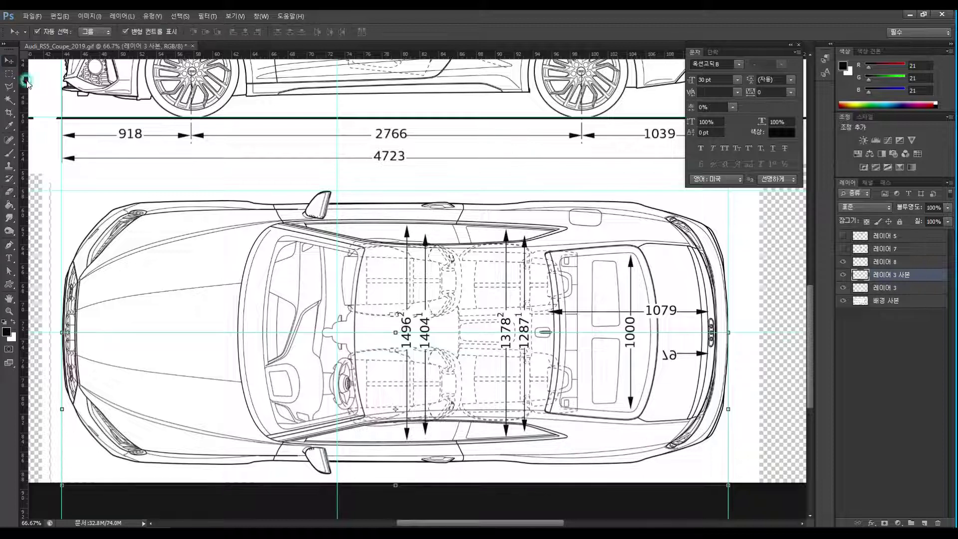
left_click(899, 262)
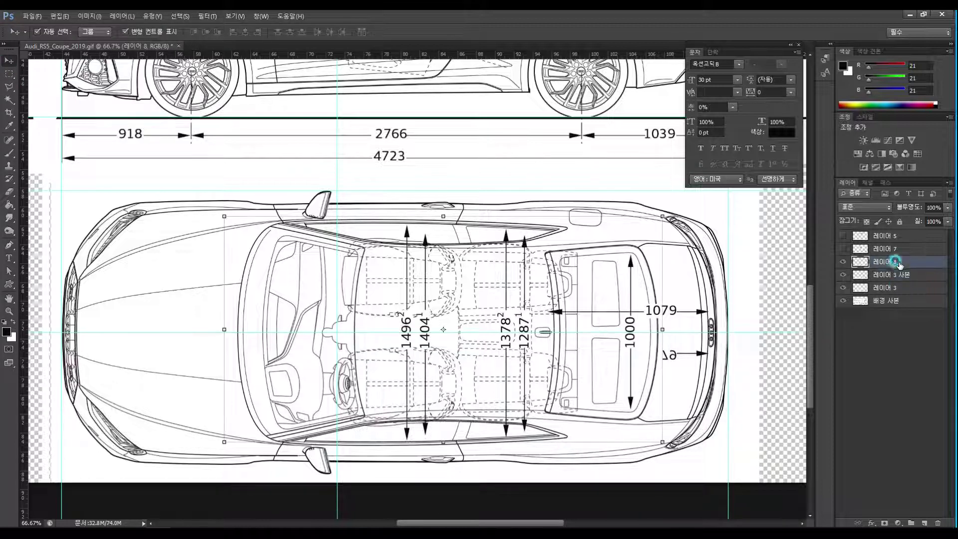
left_click(843, 301)
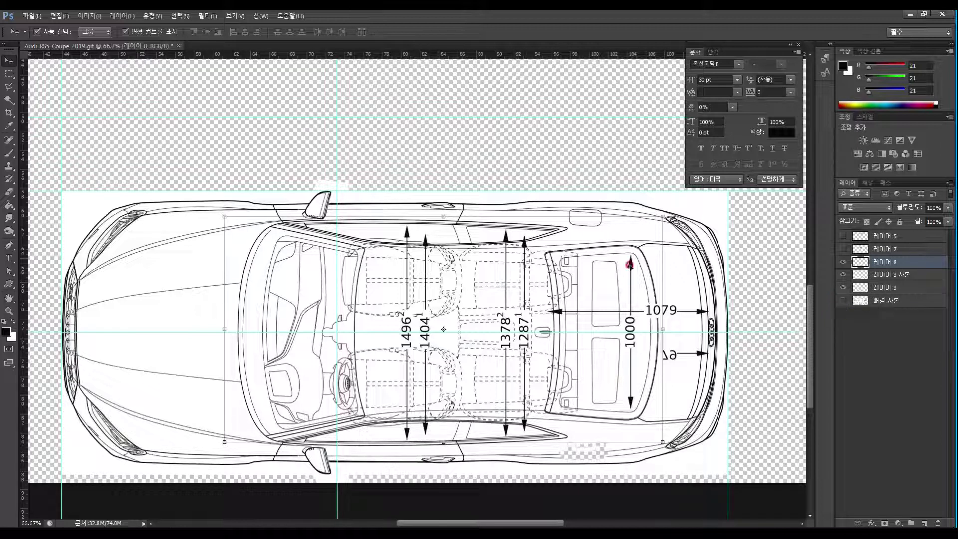
left_click(843, 288)
left_click(843, 301)
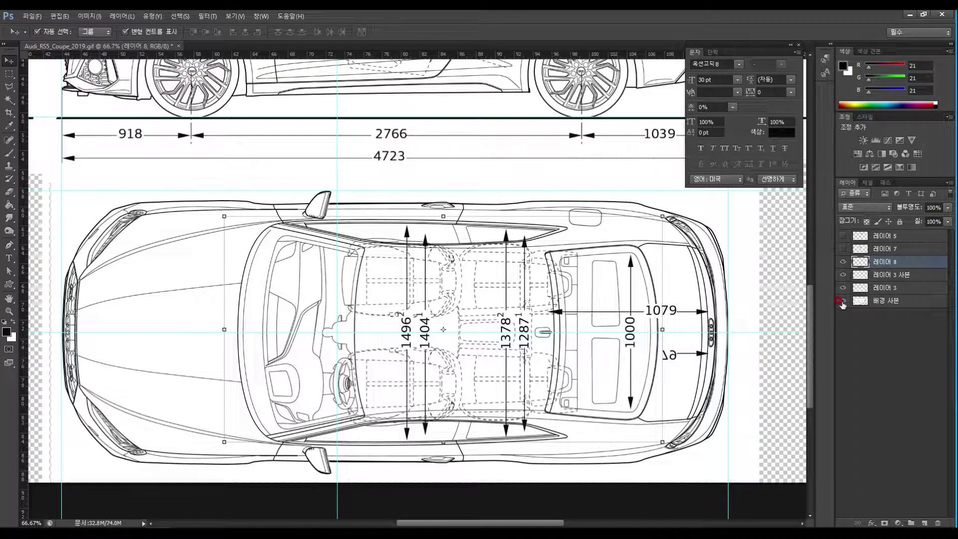
Step: Merge 레이어 8, 레이어 3 사본 and 레이어 3 into a single layer
left_click(98, 338)
left_click(911, 260)
left_click(905, 287, "shift")
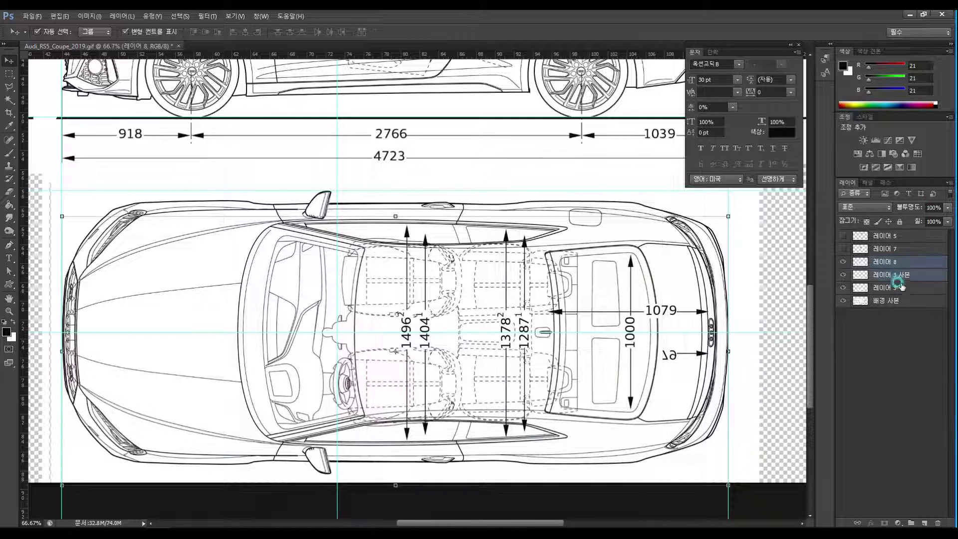
right_click(906, 262)
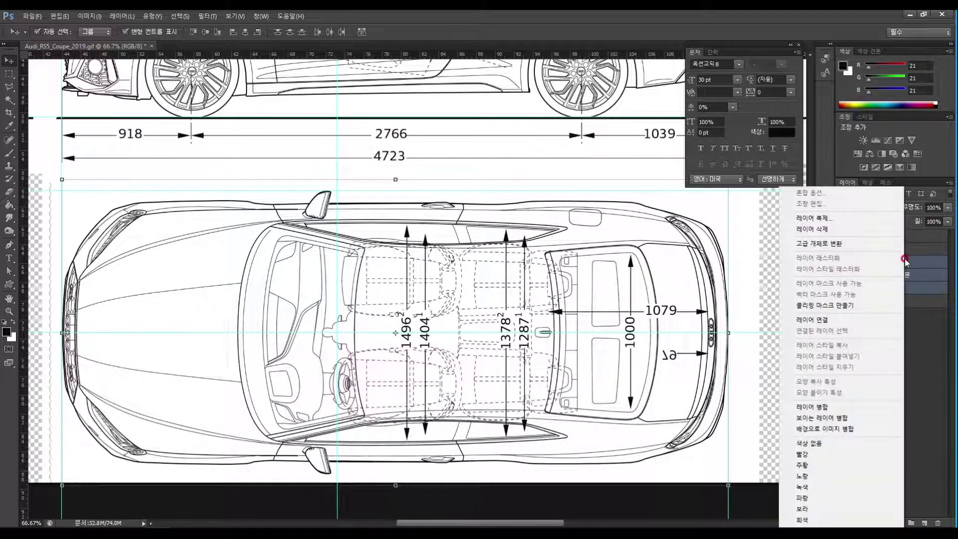
left_click(826, 412)
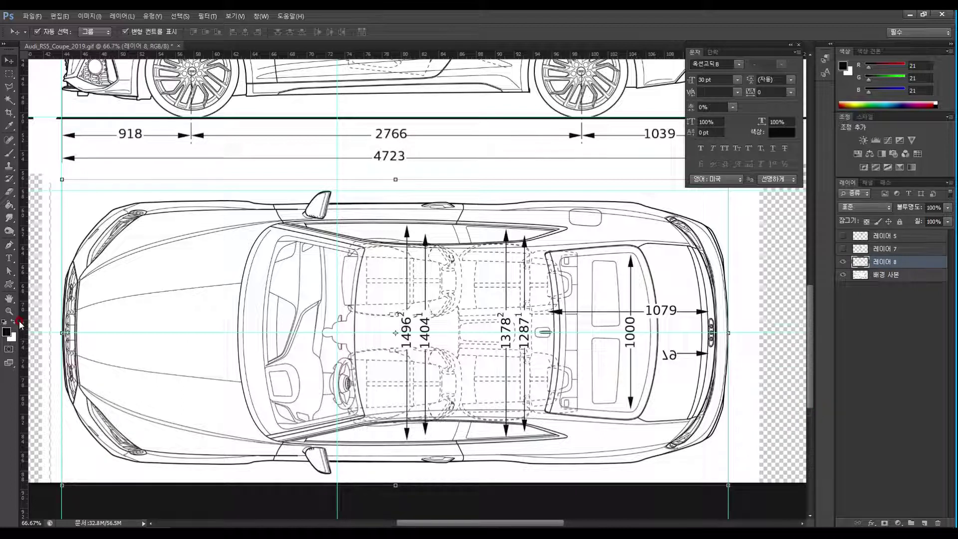
Step: Toggle the visibility of 레이어 8 and 배경 사본 to check the merged top view against the original drawing
double_click(9, 301)
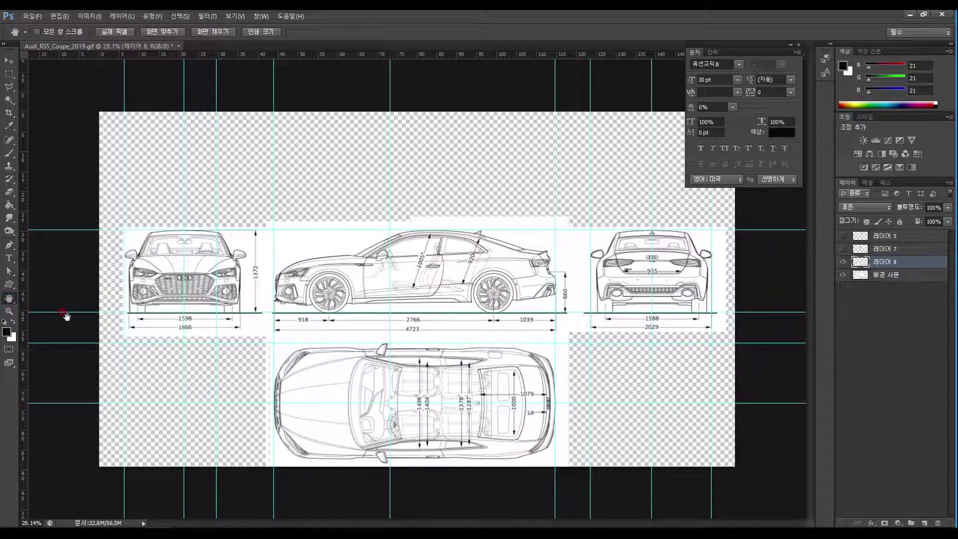
left_click_drag(377, 389, 410, 301)
left_click_drag(394, 340, 411, 207)
left_click(843, 262)
left_click(843, 264)
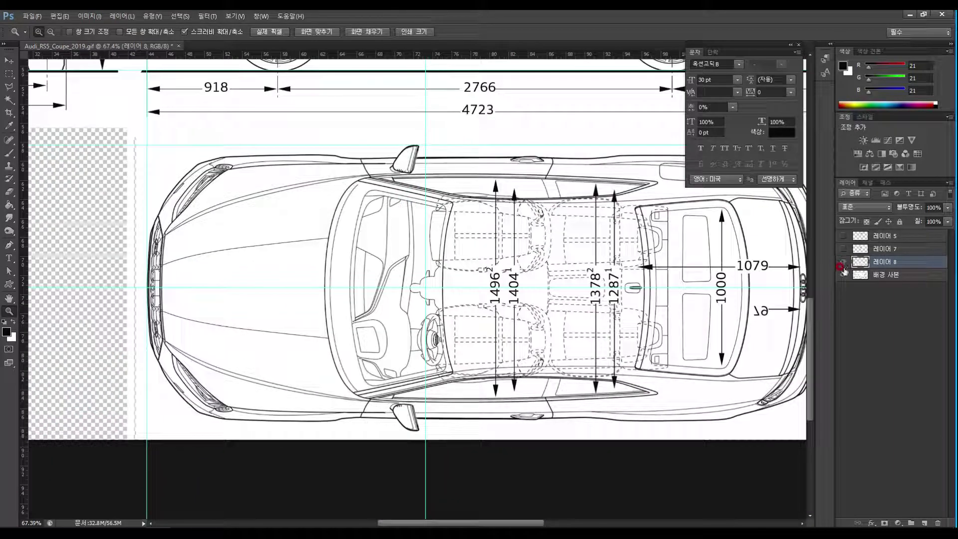
left_click(842, 275)
left_click(842, 275)
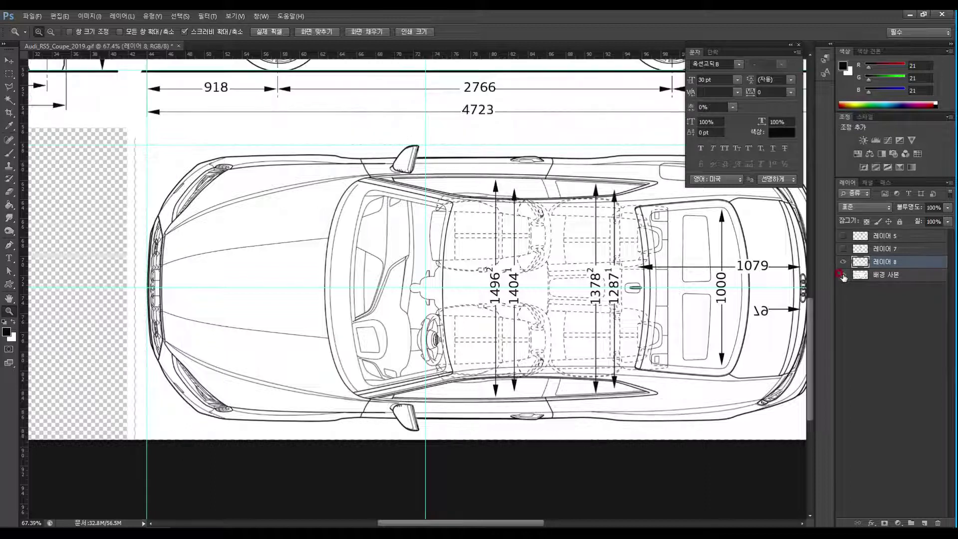
Step: Add a horizontal guide at the outer tip of the lower side mirror in the top view
left_click(19, 96)
left_click(106, 67)
mouse_move(187, 58)
left_mouse_down()
mouse_move(208, 123)
mouse_move(549, 399)
mouse_move(568, 431)
left_mouse_up()
left_click(504, 155)
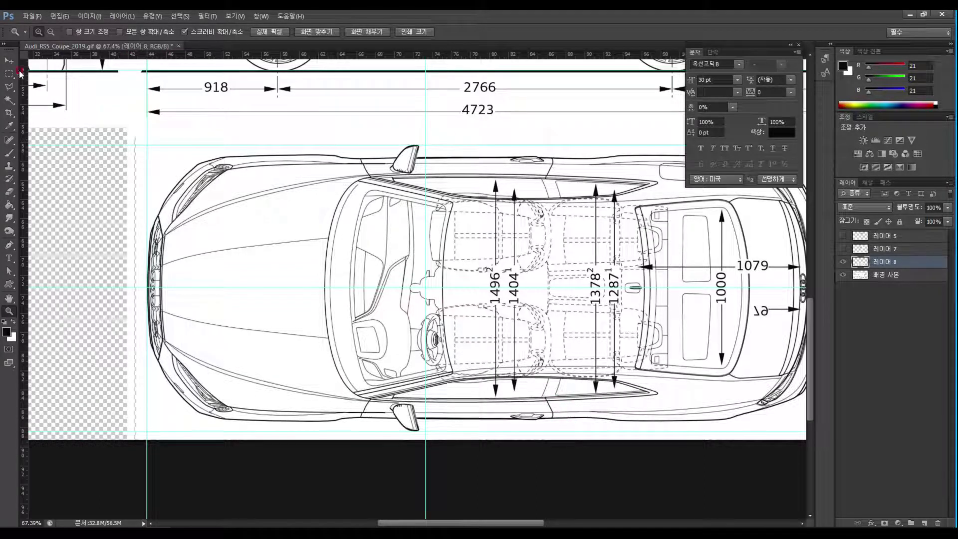
Step: On a new layer, fill a rectangle spanning the top view's full width between the two mirror-tip guides with #151515 and clear the selection
key("m")
left_click(392, 140)
left_click_drag(395, 144, 453, 432)
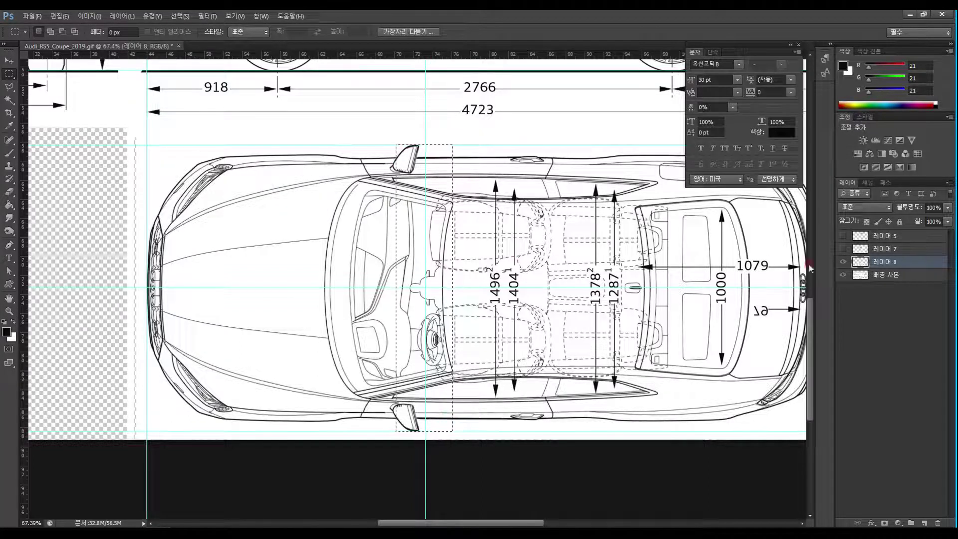
left_click(925, 523)
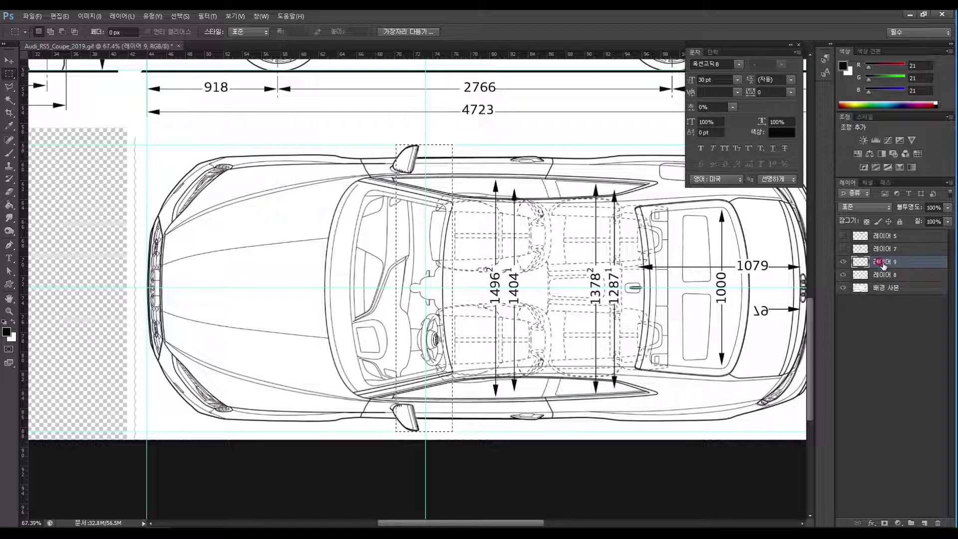
left_click(7, 331)
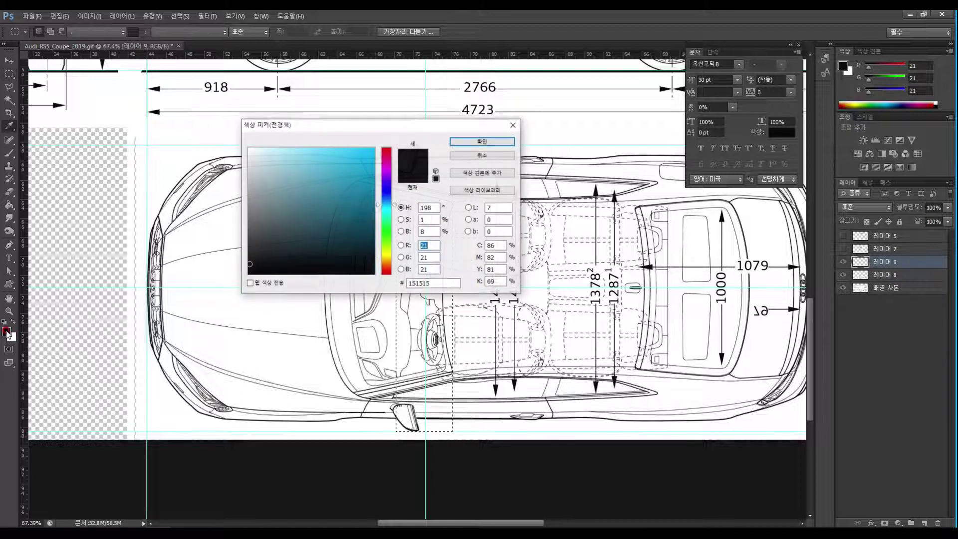
left_click(482, 142)
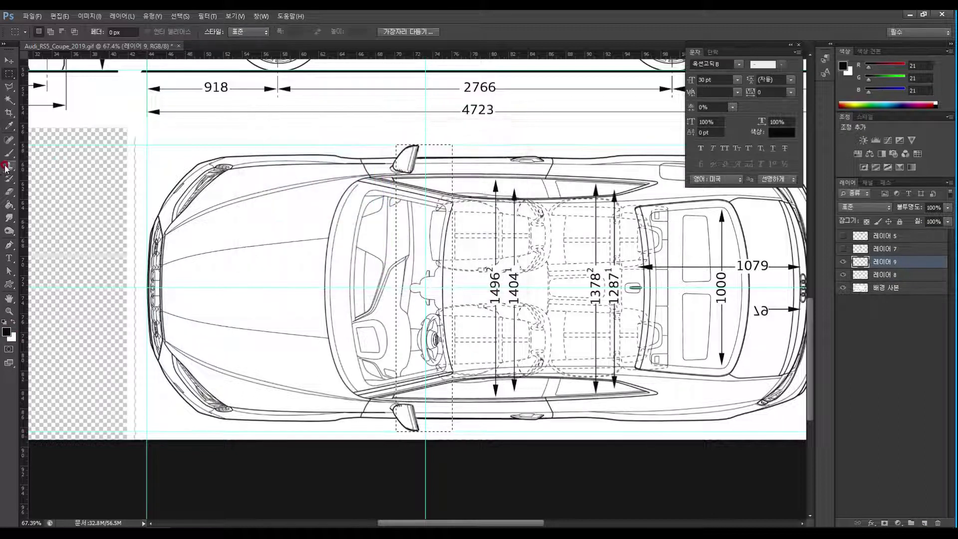
key("g")
left_click(436, 273)
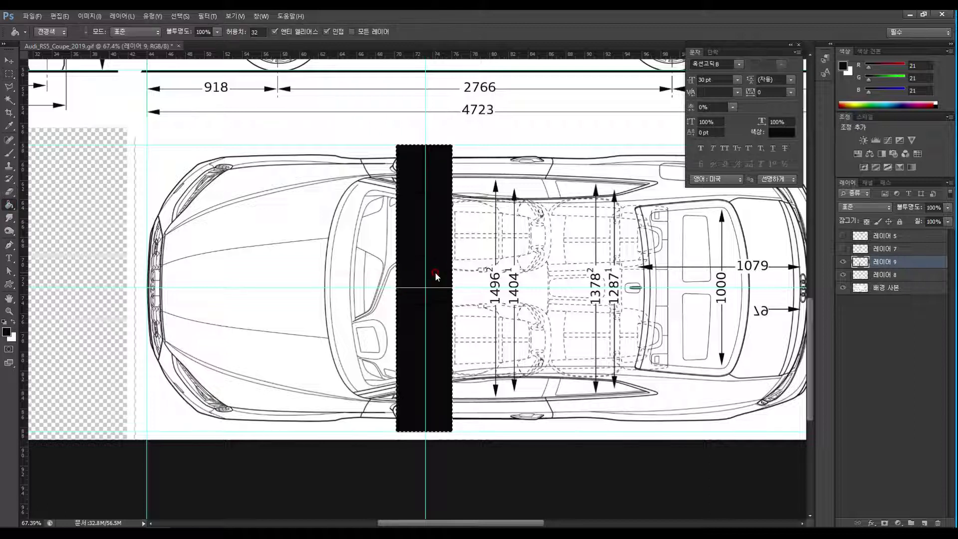
left_click(9, 74)
left_click(128, 135)
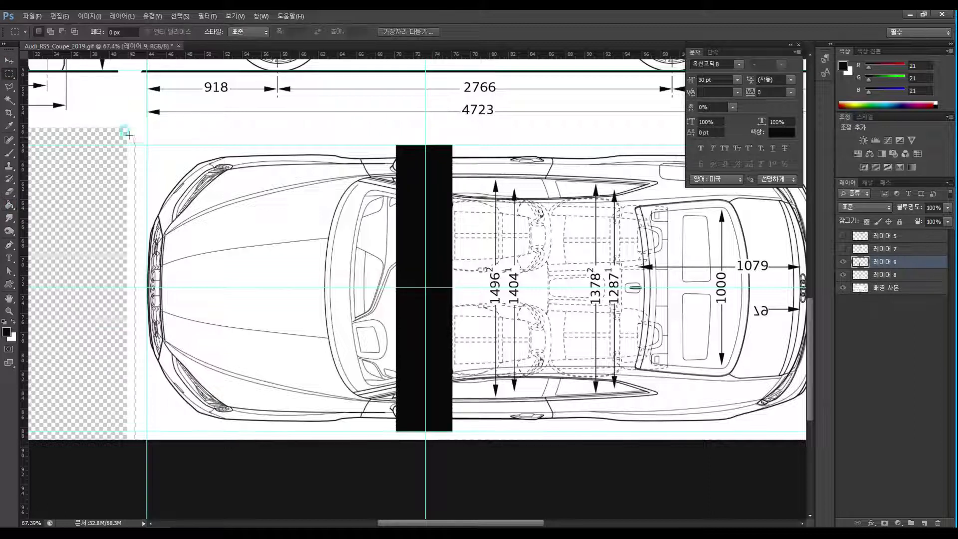
Step: Move the black bar clear of the top view and leave only 레이어 9, 레이어 5 and 레이어 7 visible
left_click(10, 61)
left_click_drag(436, 236, 360, 224)
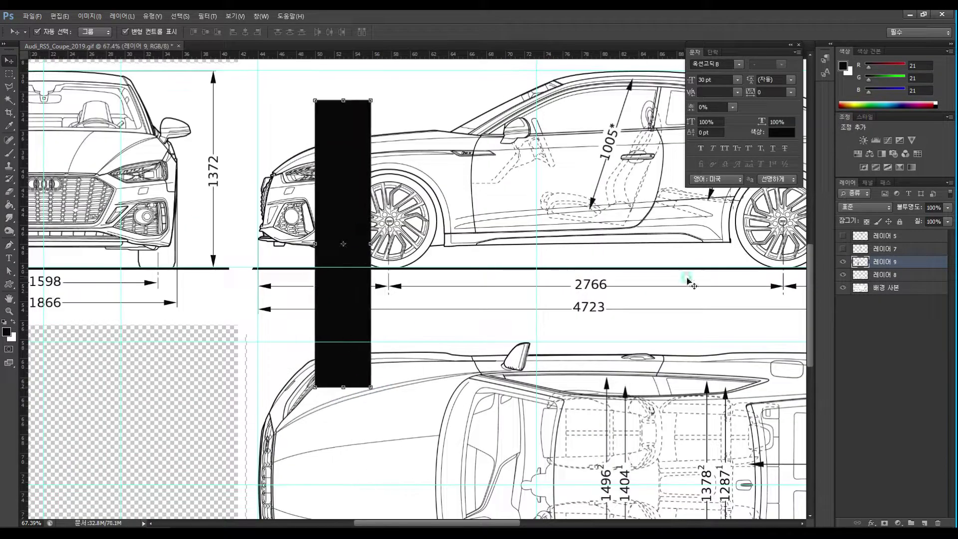
left_click_drag(842, 263, 842, 288)
left_click(842, 249)
left_click(842, 237)
left_click_drag(693, 103, 521, 292)
left_click(842, 261)
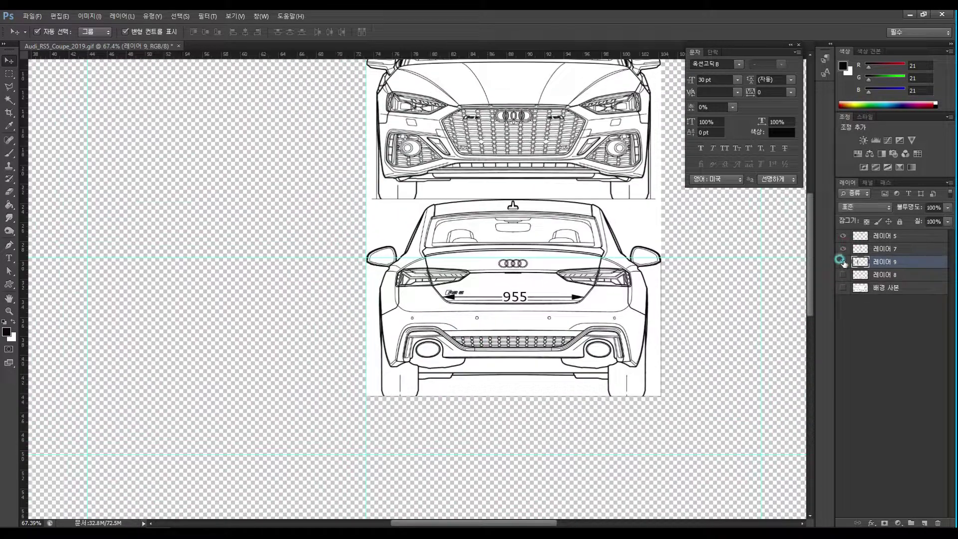
left_click_drag(166, 358, 244, 143)
scroll(245, 144, "up", 5)
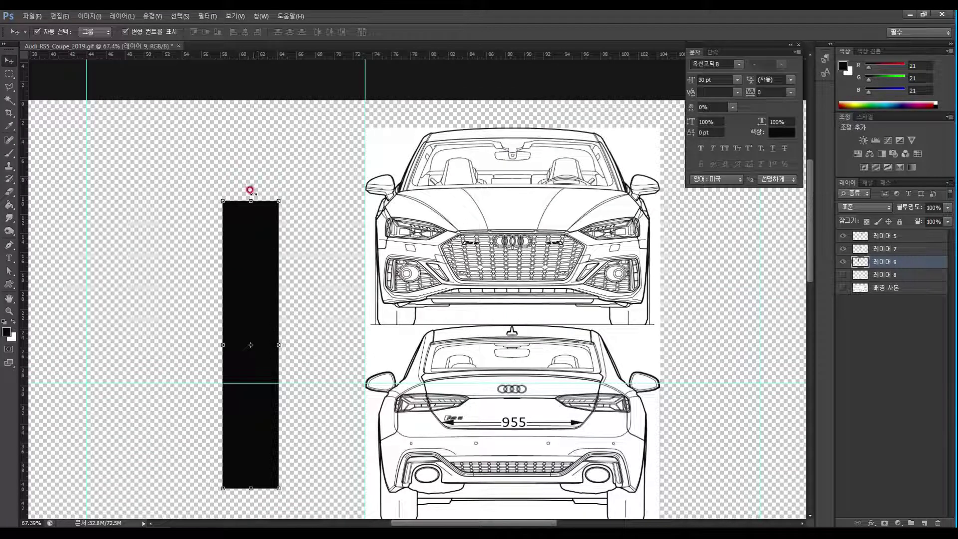
Step: Rotate the black bar 90°, bring 레이어 9 above 레이어 5, and place the bar across the front view starting at its left guide
left_click_drag(250, 190, 399, 342)
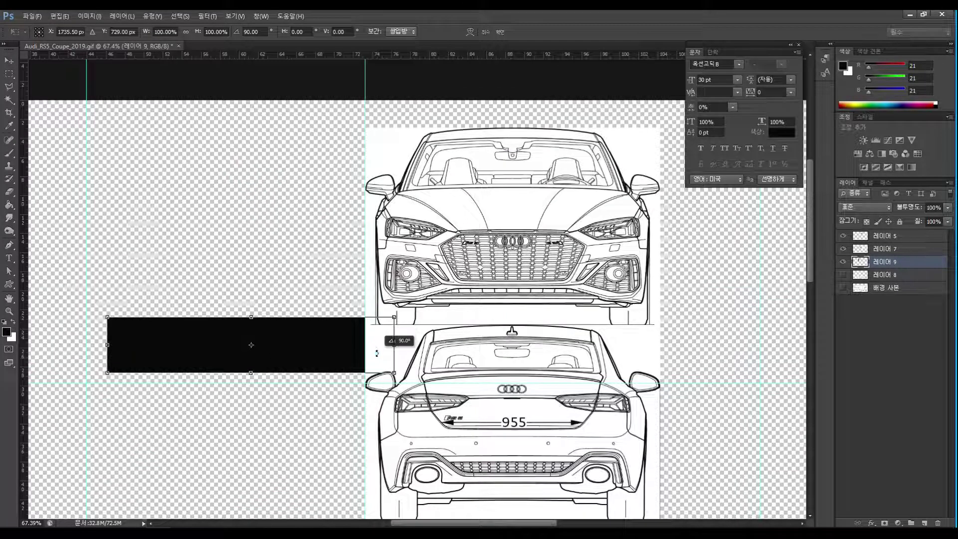
left_click_drag(311, 347, 332, 251)
double_click(447, 255)
left_click_drag(885, 261, 886, 230)
left_click_drag(282, 254, 450, 245)
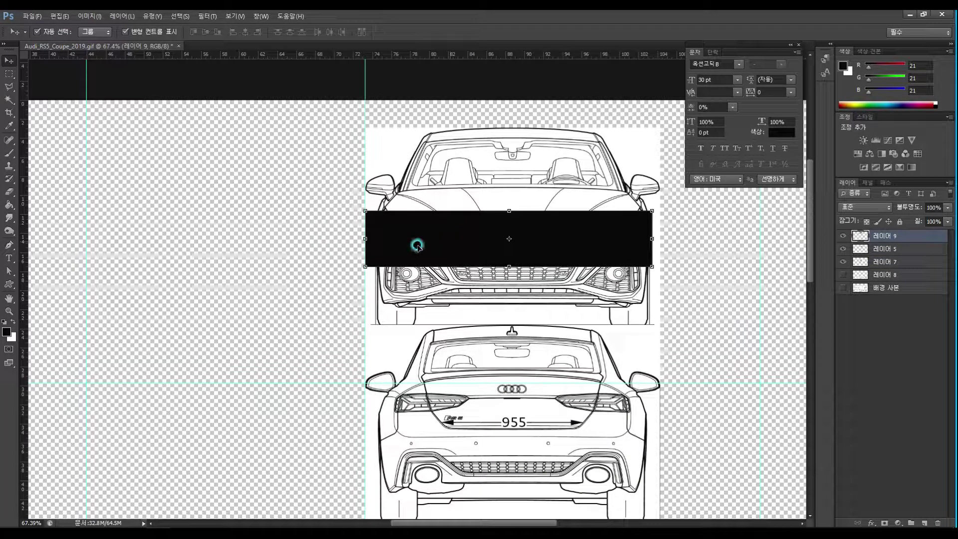
Step: Add a vertical guide at the bar's right end and scale the front and rear views together down to that width
left_click_drag(27, 210, 650, 210)
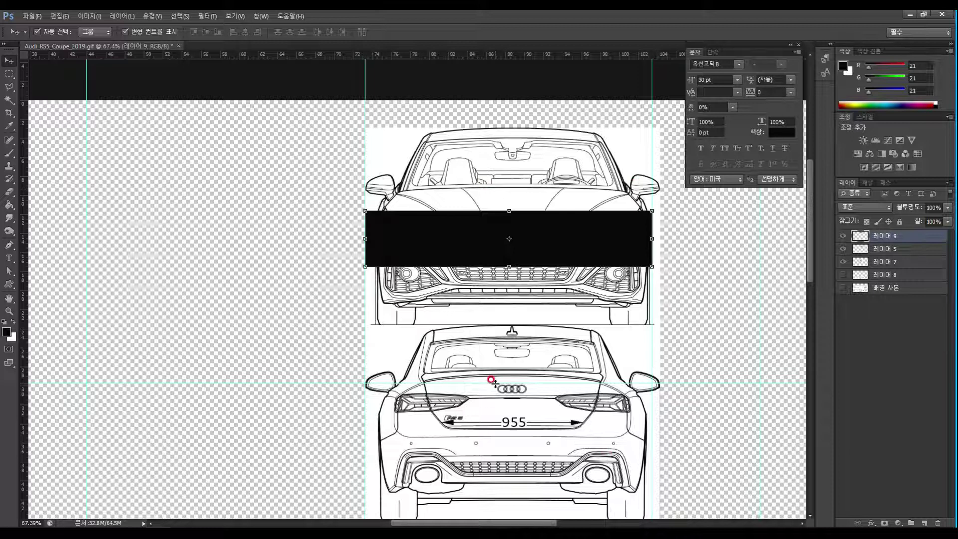
left_click(484, 200)
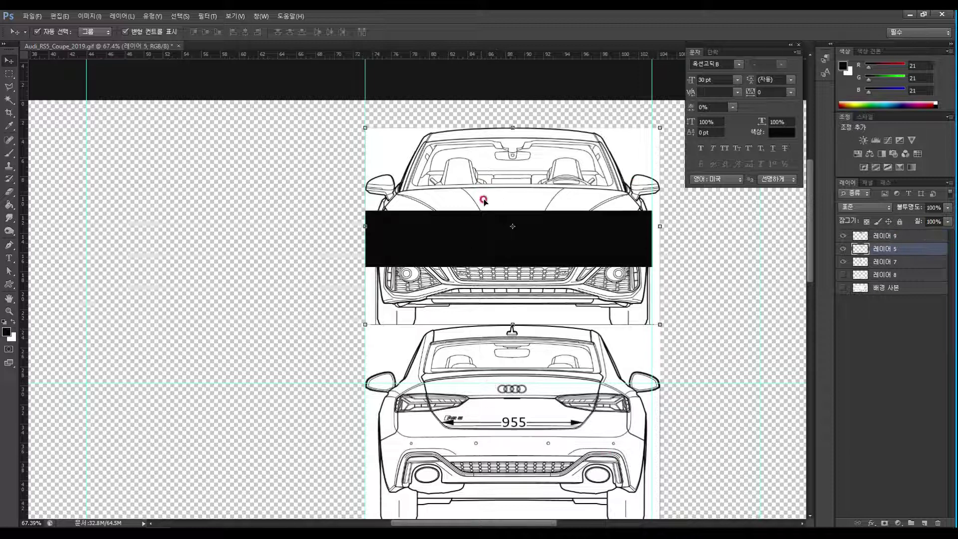
left_click(555, 418, "shift")
left_click_drag(659, 324, 654, 325)
double_click(614, 248)
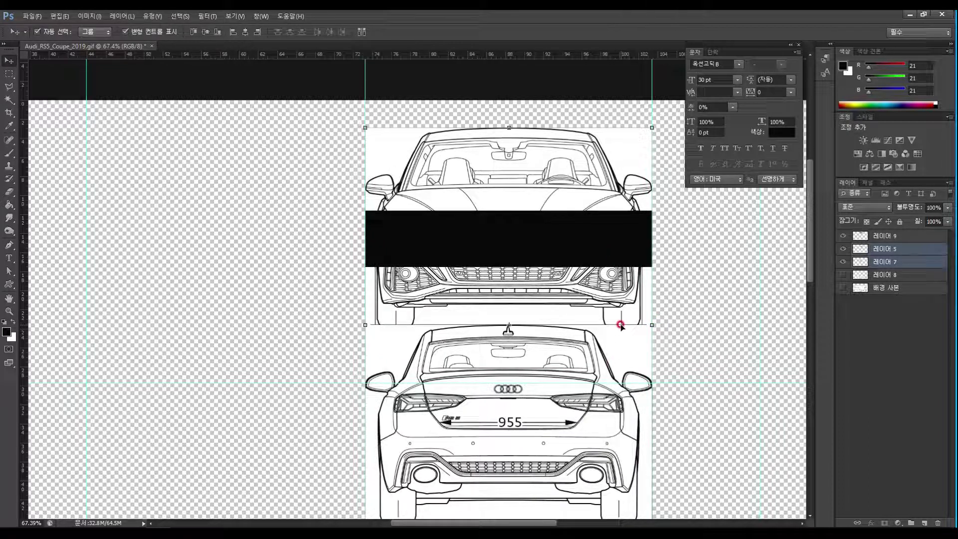
left_click(741, 329)
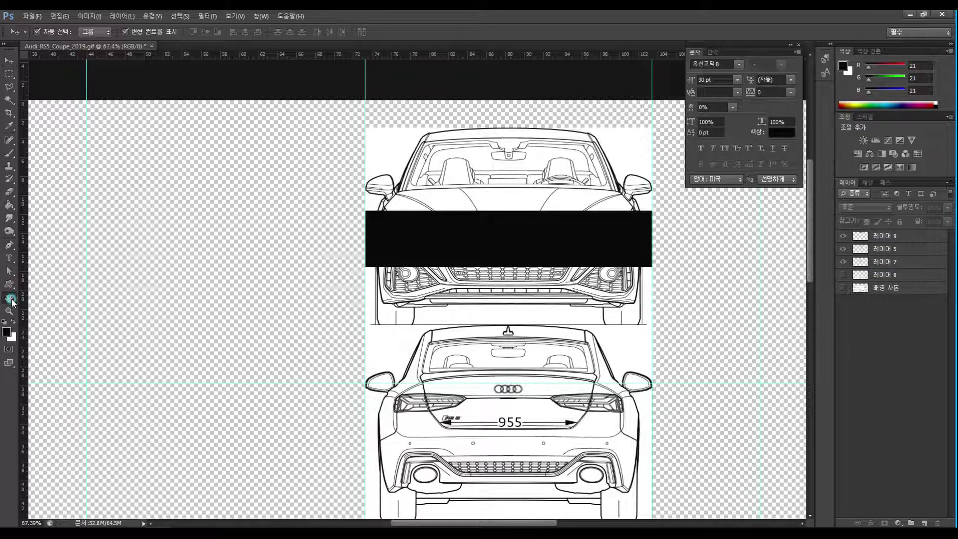
Step: Hide 레이어 9 with the black bar and show 레이어 8 and 배경 사본 again
double_click(10, 299)
left_click(10, 74)
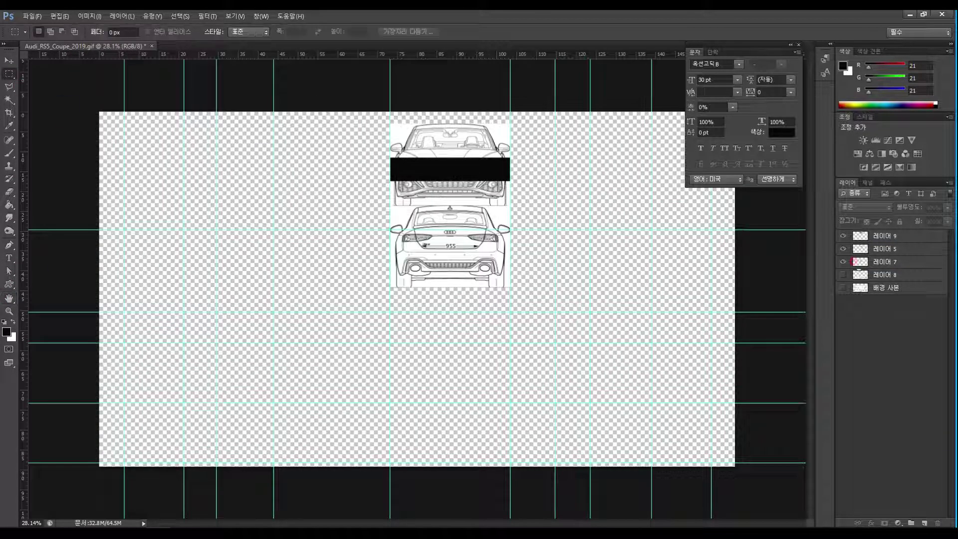
left_click(9, 61)
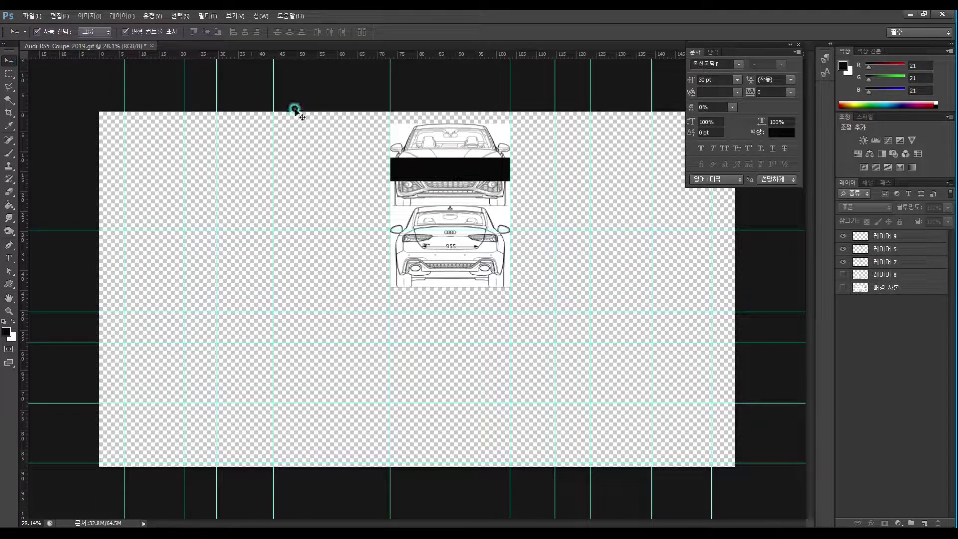
left_click(437, 167)
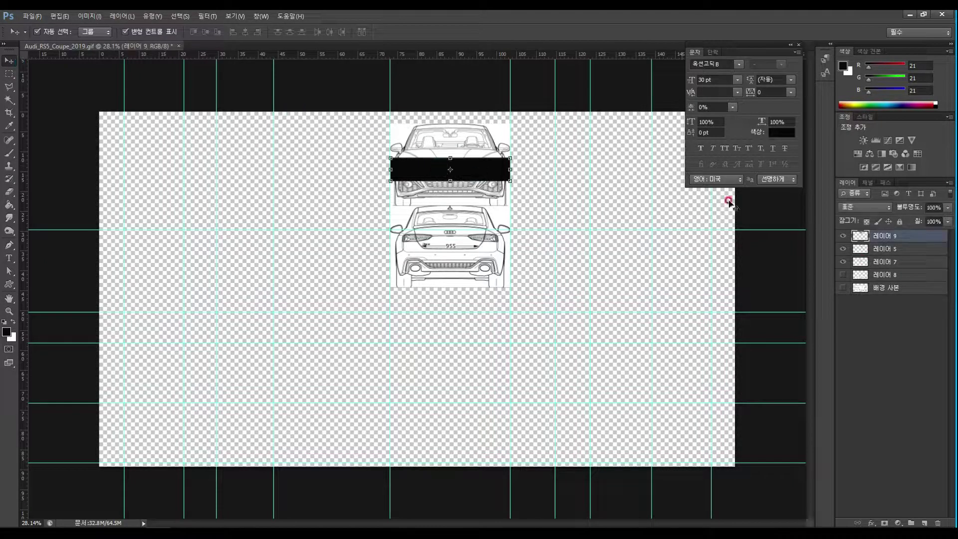
left_click(844, 237)
left_click(844, 275)
left_click(844, 287)
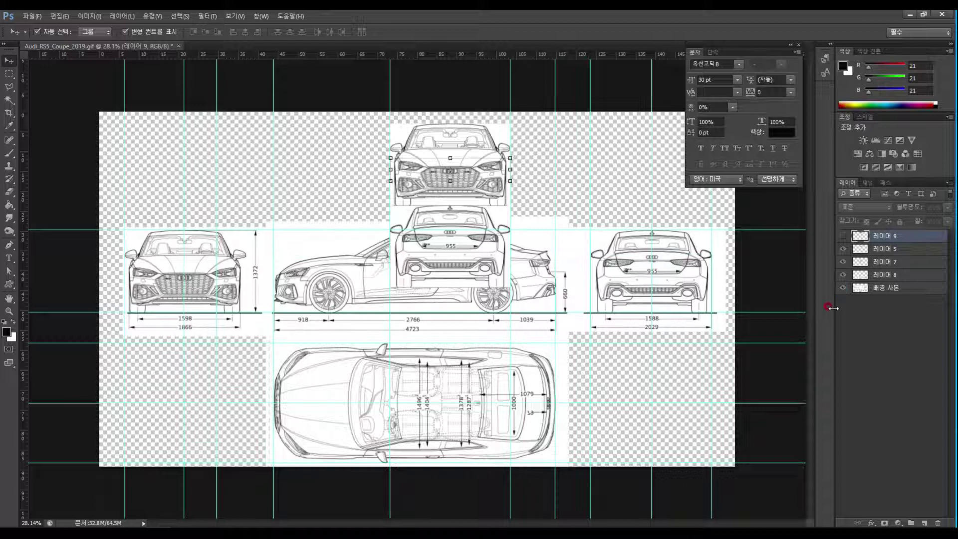
Step: Move the scaled rear view below the original front view and the scaled front view above it
left_click_drag(437, 261, 211, 422)
left_click_drag(451, 161, 193, 164)
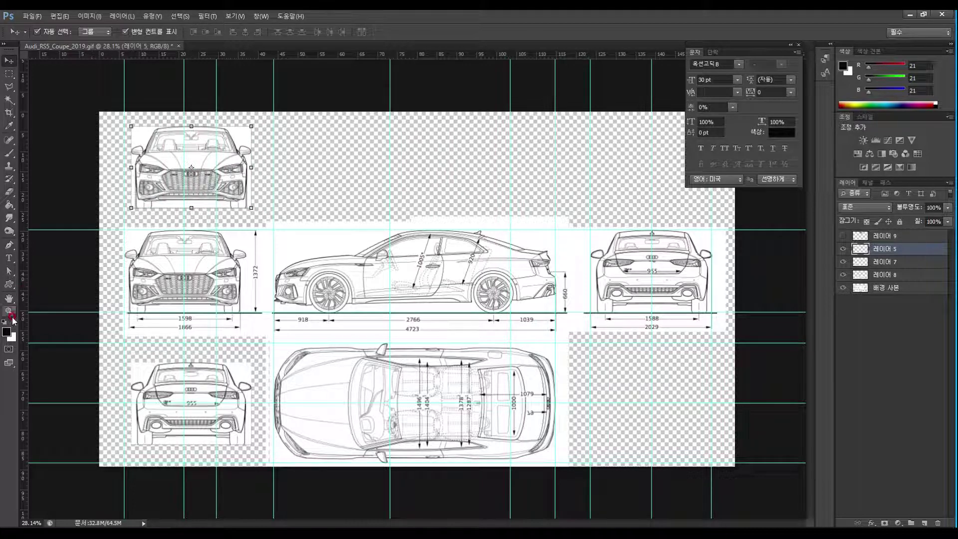
left_click(10, 312)
left_click_drag(387, 269, 422, 223)
mouse_move(500, 252)
left_mouse_down()
mouse_move(455, 278)
mouse_move(468, 284)
left_mouse_up()
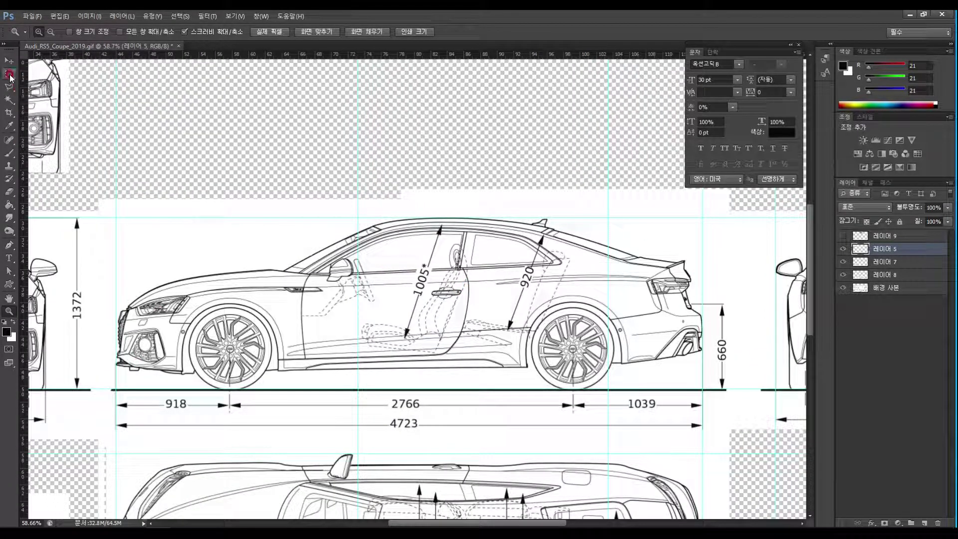
left_click(11, 113)
mouse_move(204, 278)
left_mouse_down()
mouse_move(252, 235)
mouse_move(289, 231)
left_mouse_up()
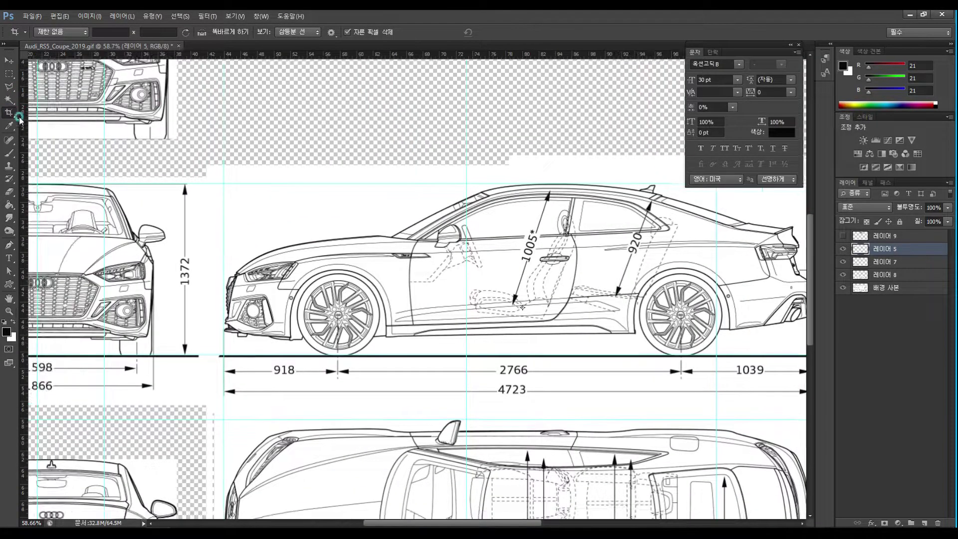
left_click_drag(142, 194, 398, 214)
mouse_move(115, 322)
left_mouse_down()
mouse_move(329, 309)
mouse_move(297, 306)
left_mouse_up()
left_click_drag(348, 273, 241, 300)
left_click_drag(654, 365, 470, 370)
left_click(8, 313)
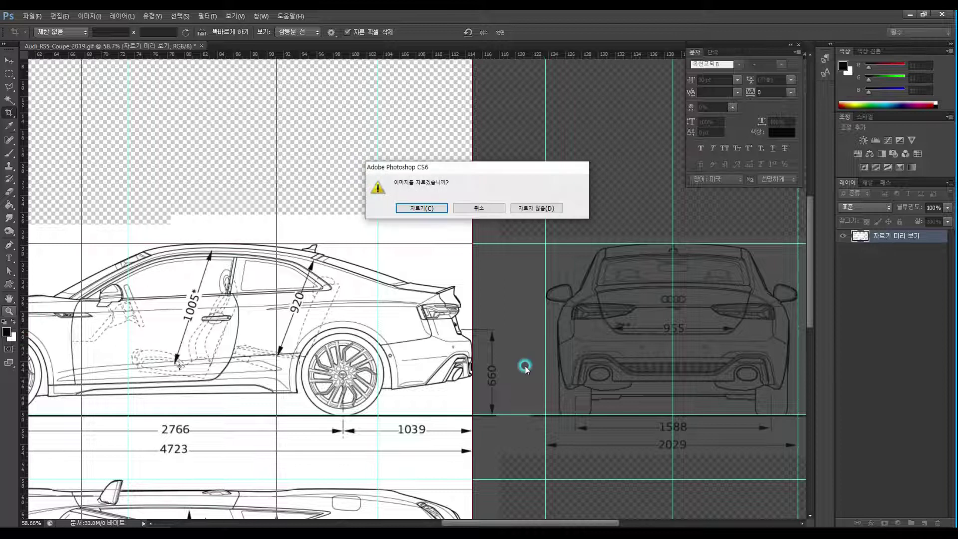
left_click(481, 207)
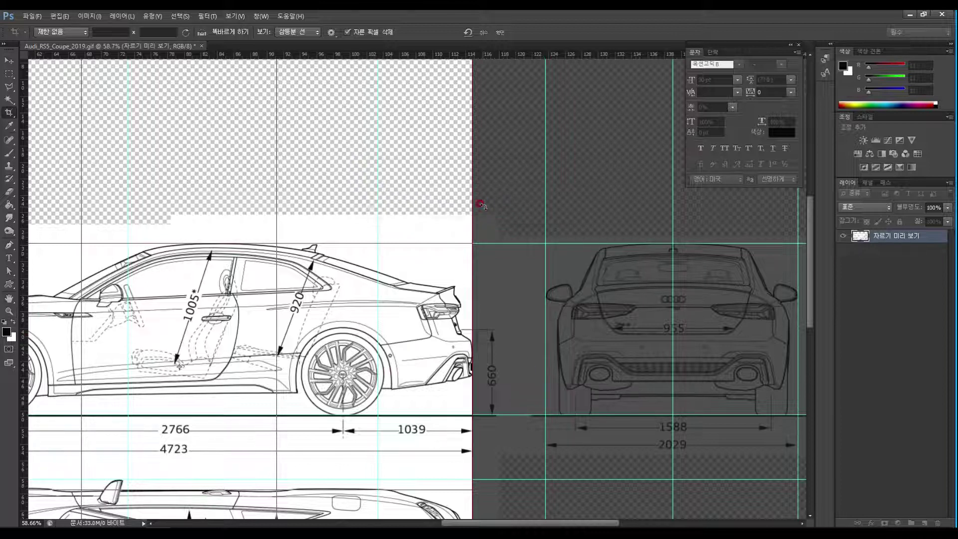
left_click(7, 61)
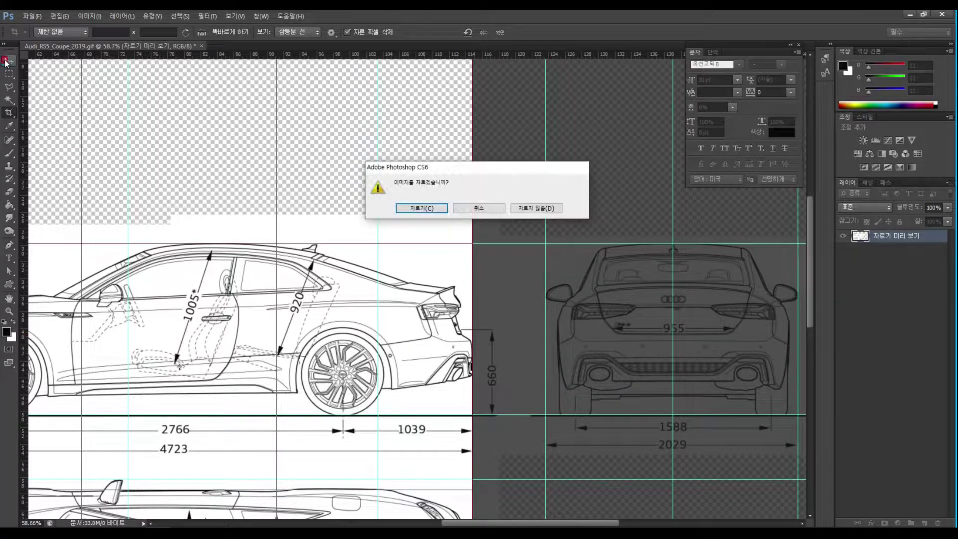
left_click(539, 212)
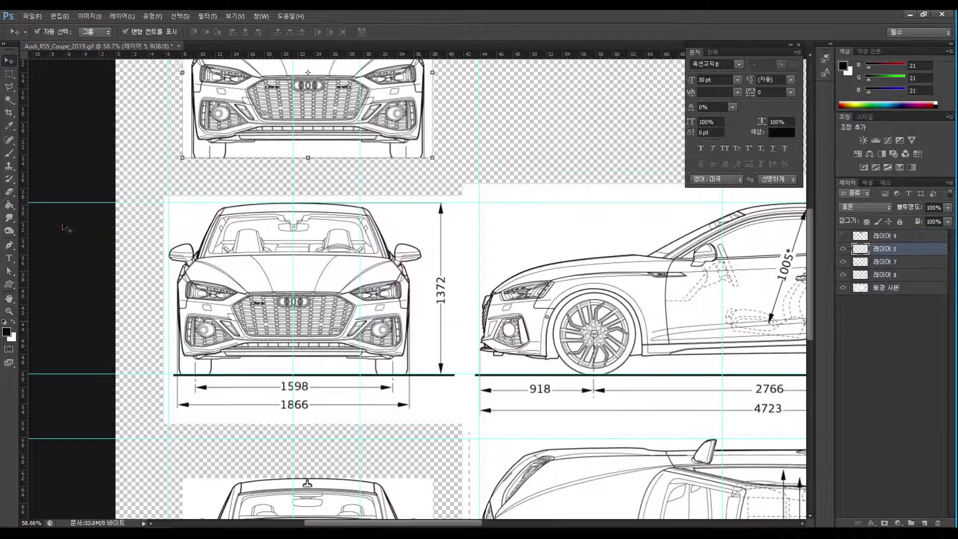
Step: Align the vertical guide at the side view's rear end with the extension line of the 4723 dimension
left_click_drag(394, 315, 220, 315)
left_click_drag(618, 318, 338, 319)
left_click_drag(664, 321, 474, 322)
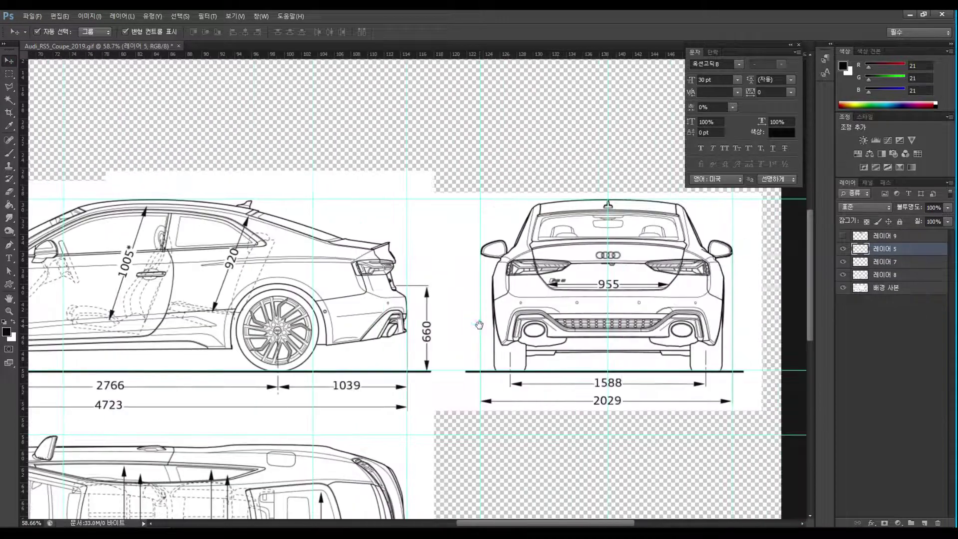
left_click(8, 310)
left_click_drag(398, 331, 457, 242)
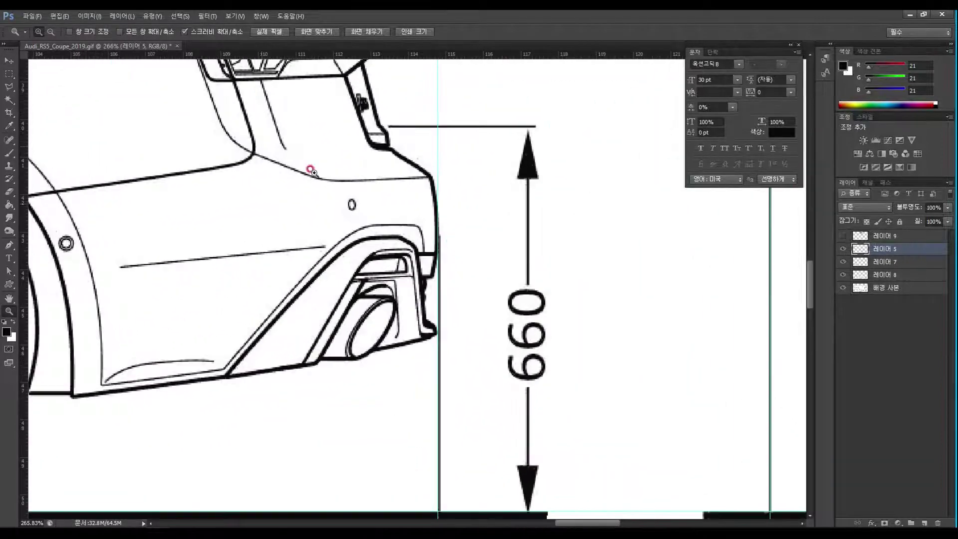
left_click(14, 63)
left_click_drag(437, 372, 440, 373)
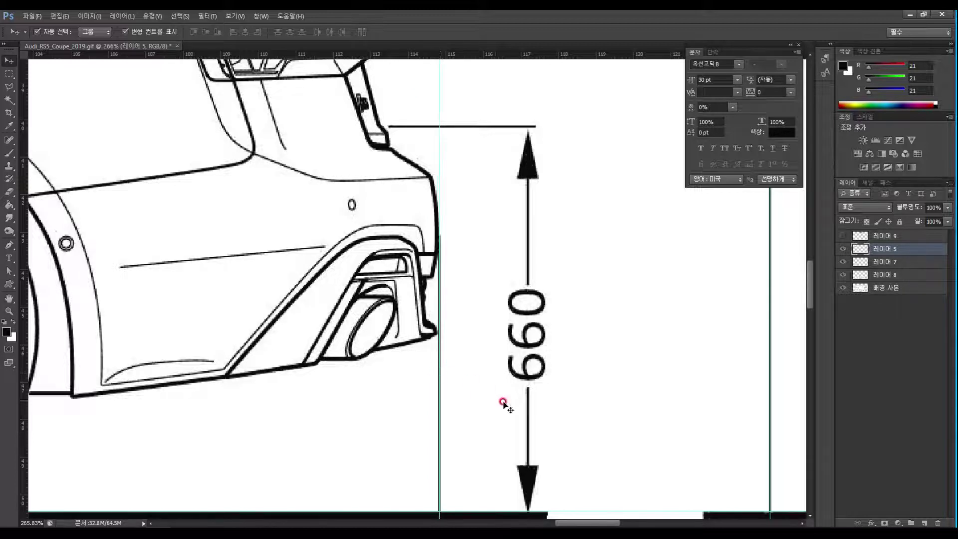
Step: Start a crop and set its side edges to the guides at the side view's front and rear ends
left_click(9, 311)
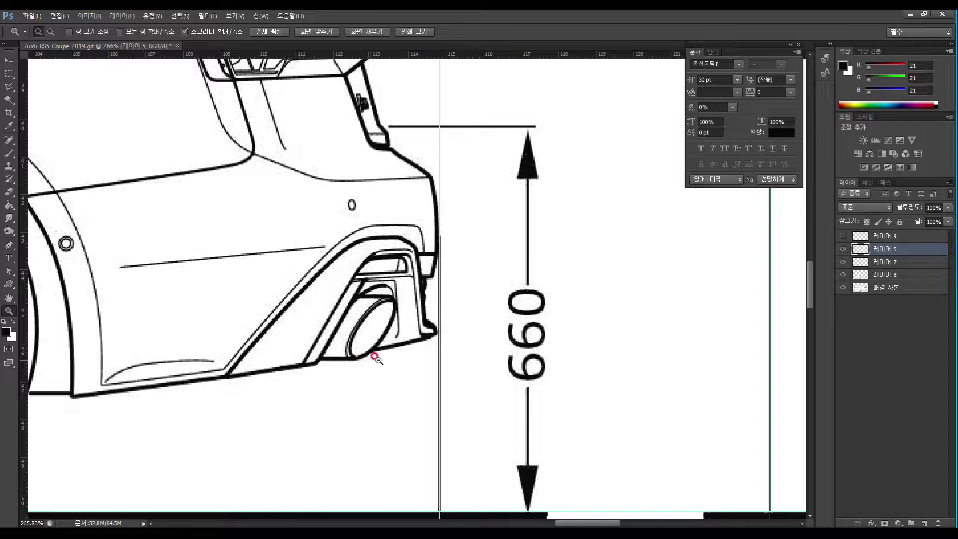
left_click(375, 357, "alt")
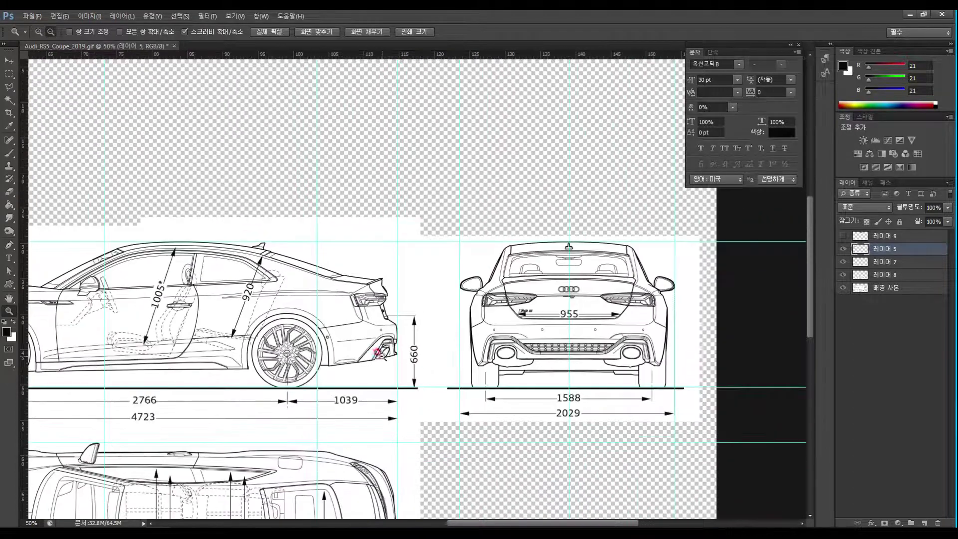
left_click_drag(378, 354, 648, 340)
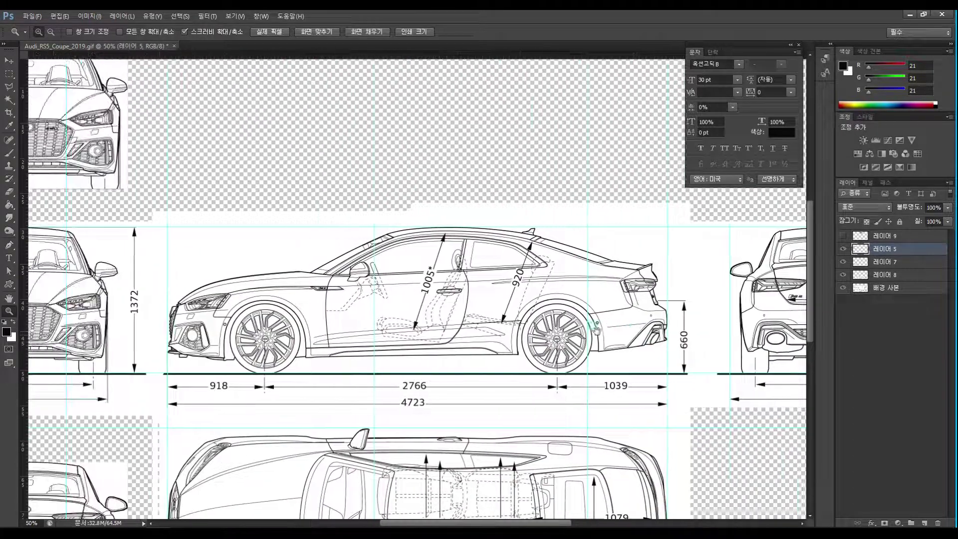
left_click(14, 113)
left_click_drag(399, 300, 639, 273)
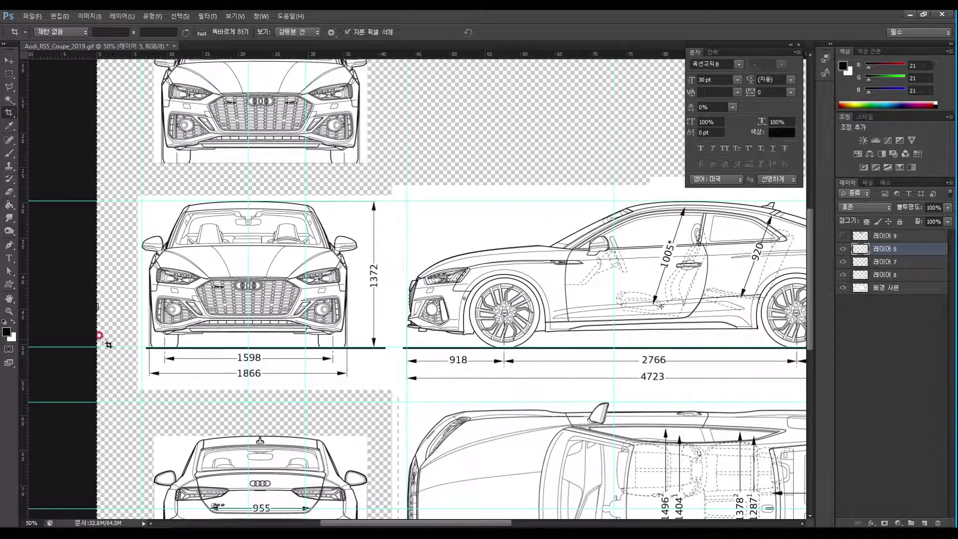
left_click_drag(98, 306, 248, 294)
left_click_drag(472, 336, 327, 341)
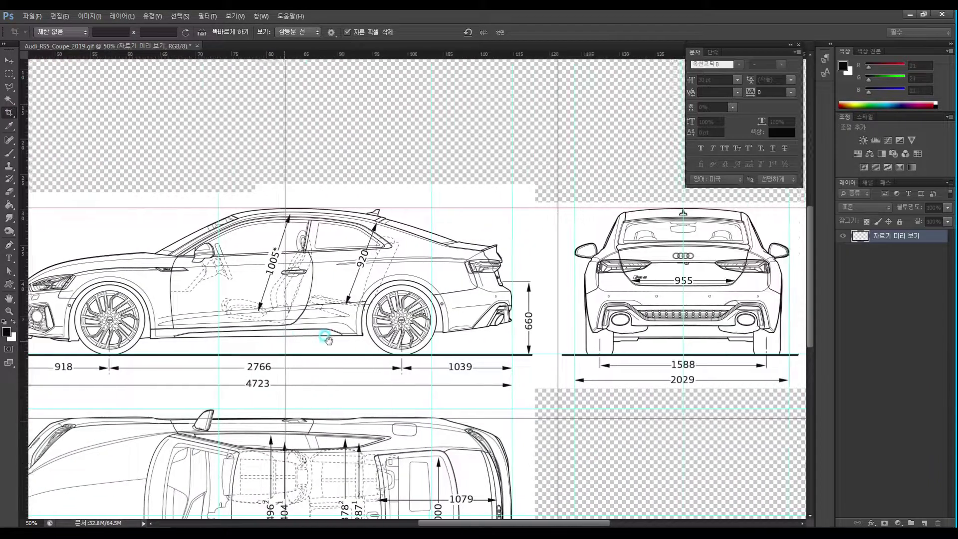
left_click_drag(691, 312, 534, 320)
Step: Set the crop's upper and lower edges to the side view's roof and ground guides and apply the crop
left_click_drag(279, 109, 343, 205)
left_click_drag(347, 92, 385, 201)
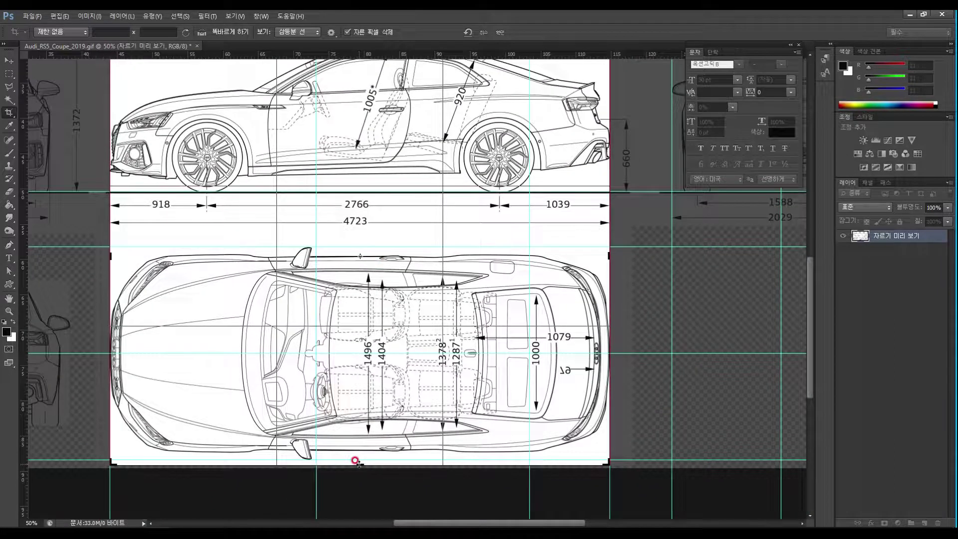
left_click_drag(356, 462, 375, 328)
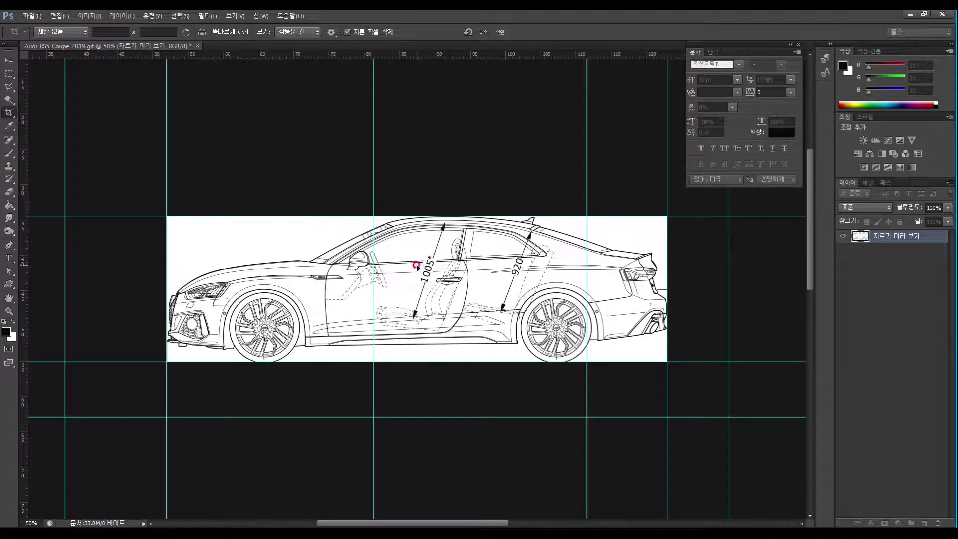
left_click(9, 310)
left_click_drag(415, 270, 413, 278)
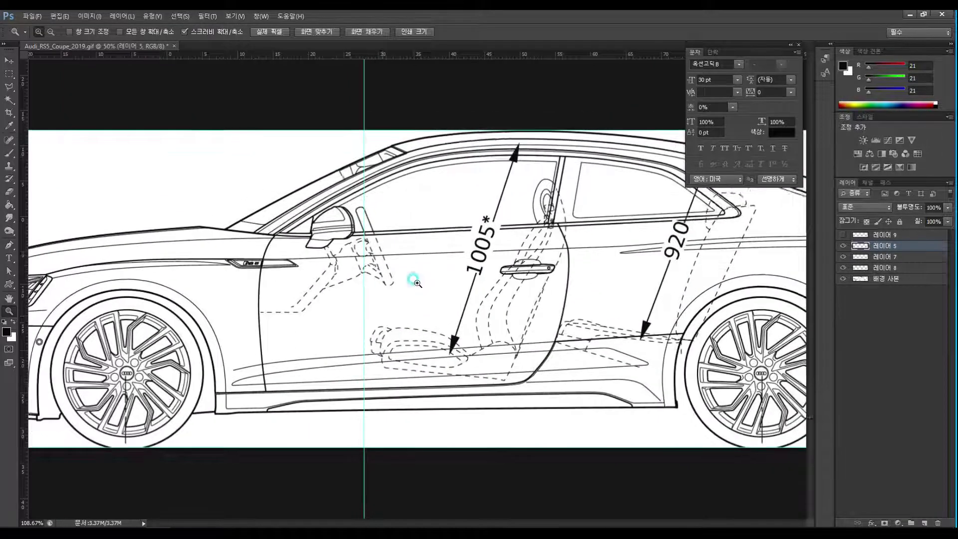
left_click_drag(212, 358, 307, 348)
scroll(306, 348, "left", 5)
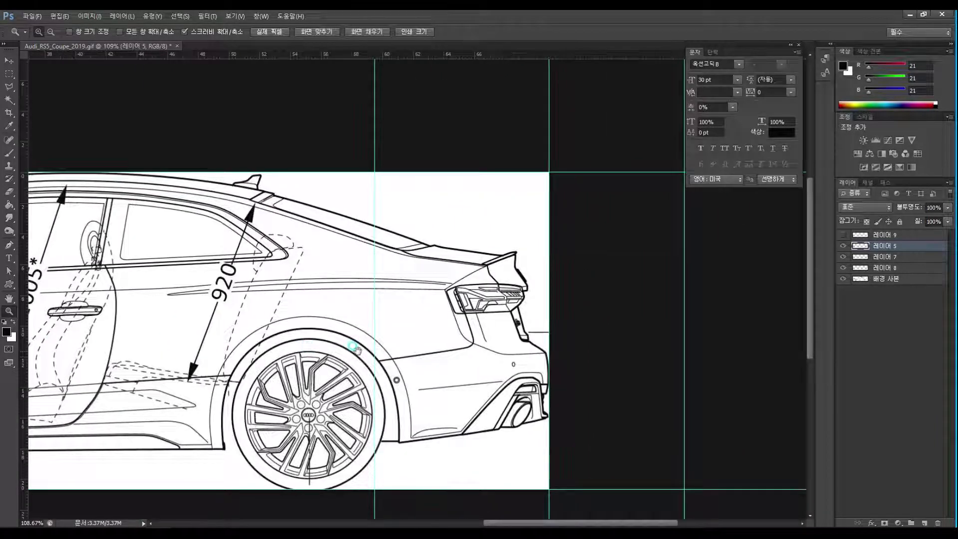
Step: Save the cropped side view as the JPEG Audi_RS5_Coupe_2019_Side and undo the crop to restore the full sheet
left_click(31, 16)
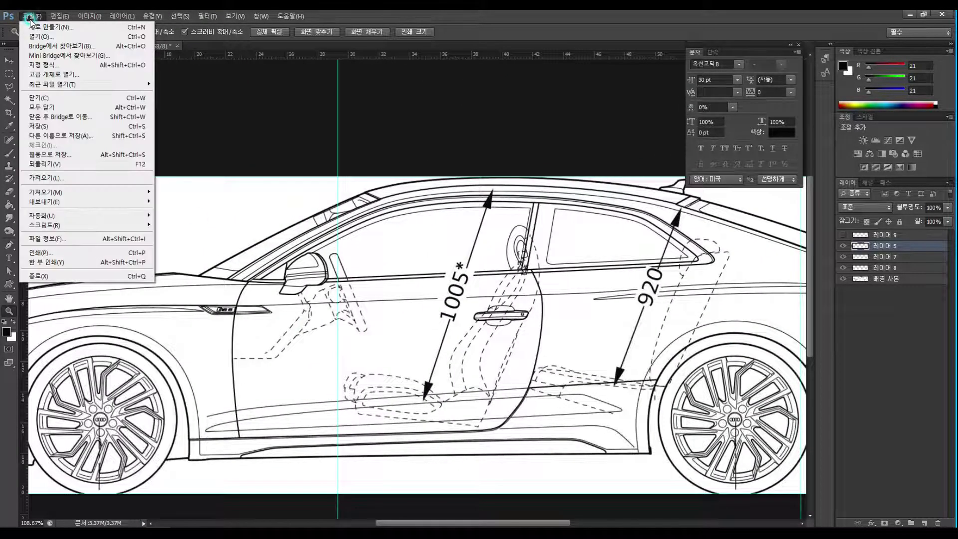
left_click(64, 137)
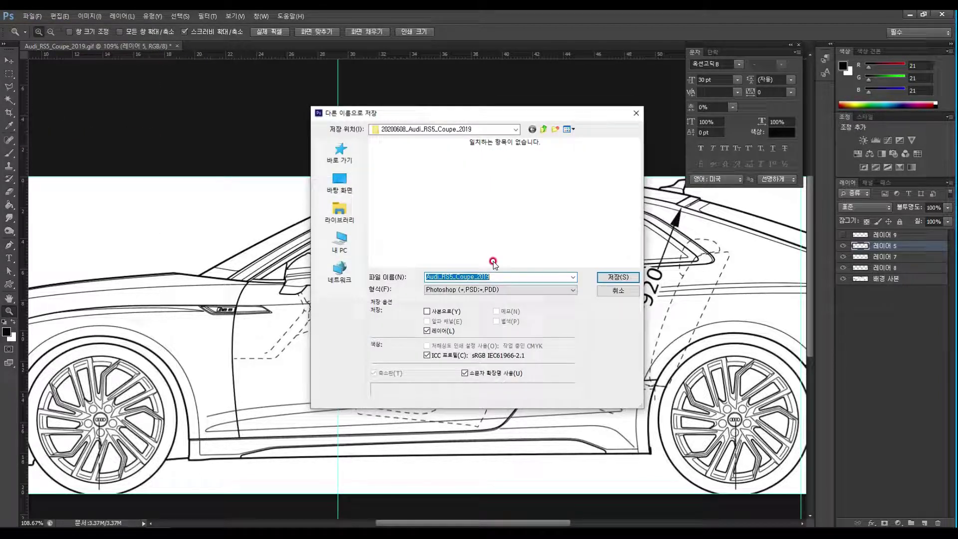
left_click(508, 291)
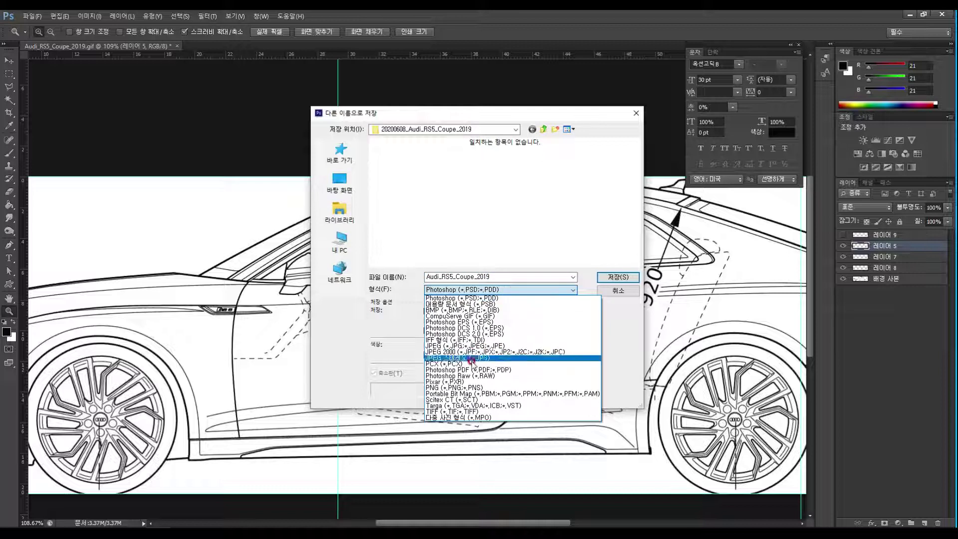
left_click(443, 346)
double_click(472, 277)
left_click(472, 278)
left_click_drag(500, 277, 482, 278)
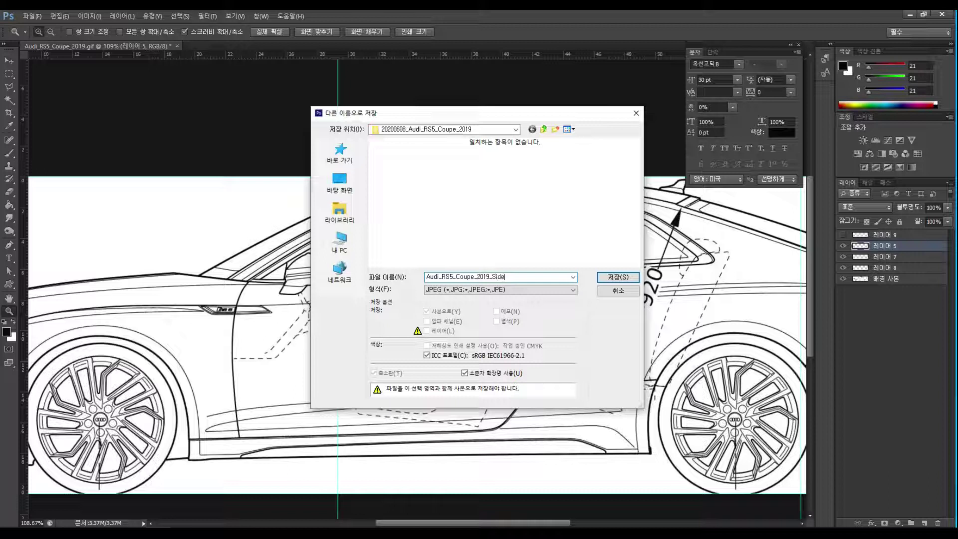
left_click(632, 278)
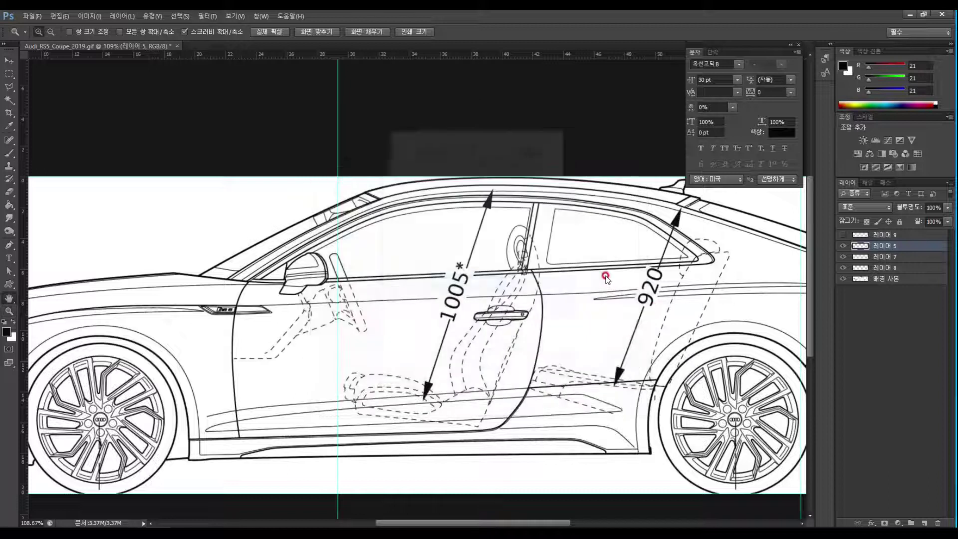
left_click(541, 152)
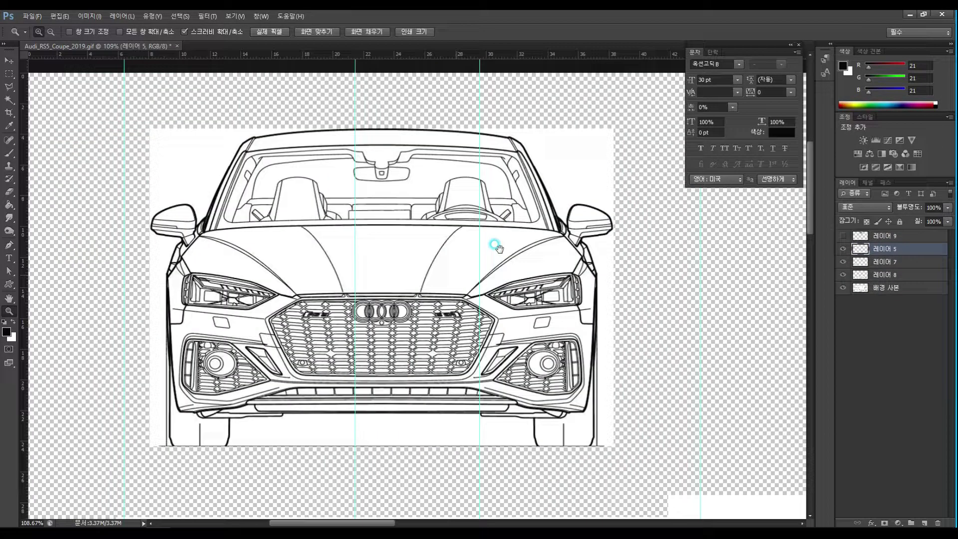
Step: Look over the front, rear and top views and the layout of the whole sheet
left_click_drag(260, 429, 316, 495)
left_click_drag(230, 229, 310, 428)
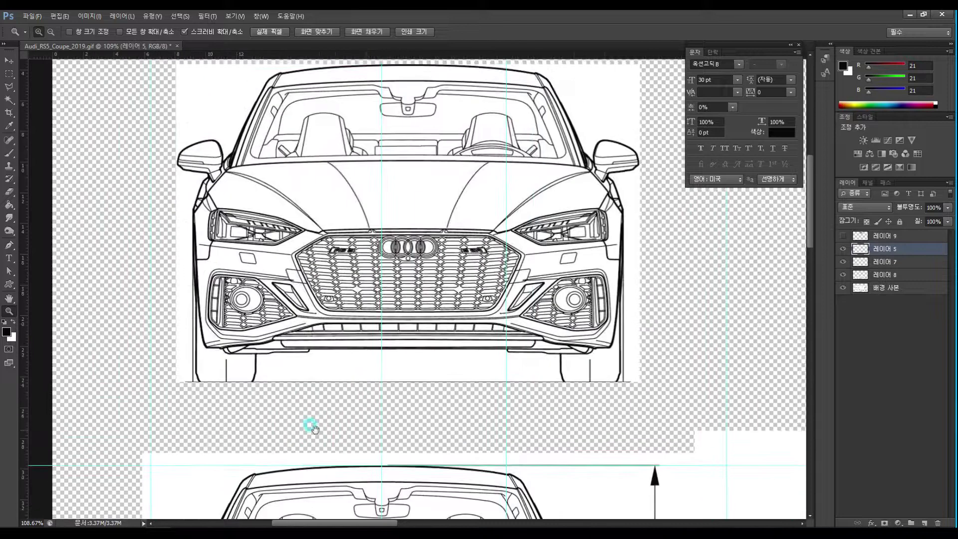
left_click(9, 60)
left_click_drag(400, 393, 382, 418)
scroll(380, 417, "down", 15)
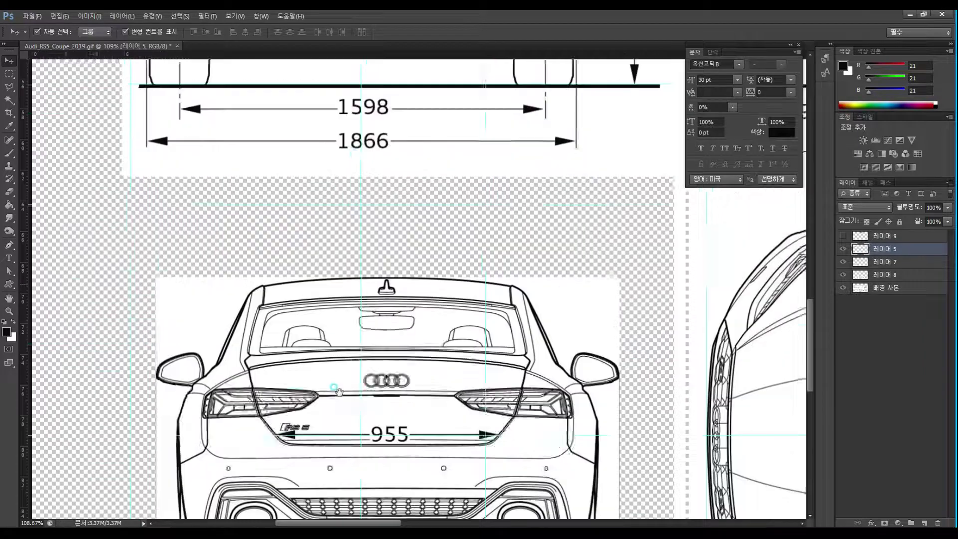
scroll(338, 391, "up", 12)
scroll(345, 388, "down", 3)
scroll(349, 385, "up", 5)
left_click_drag(295, 333, 193, 320)
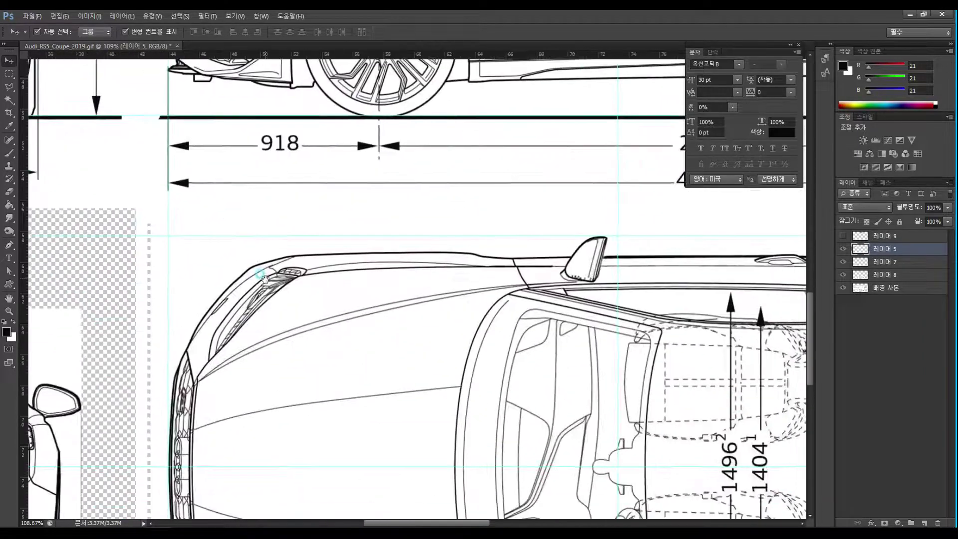
left_click(9, 312)
left_click(464, 323, "alt")
left_click(464, 322, "alt")
key("v")
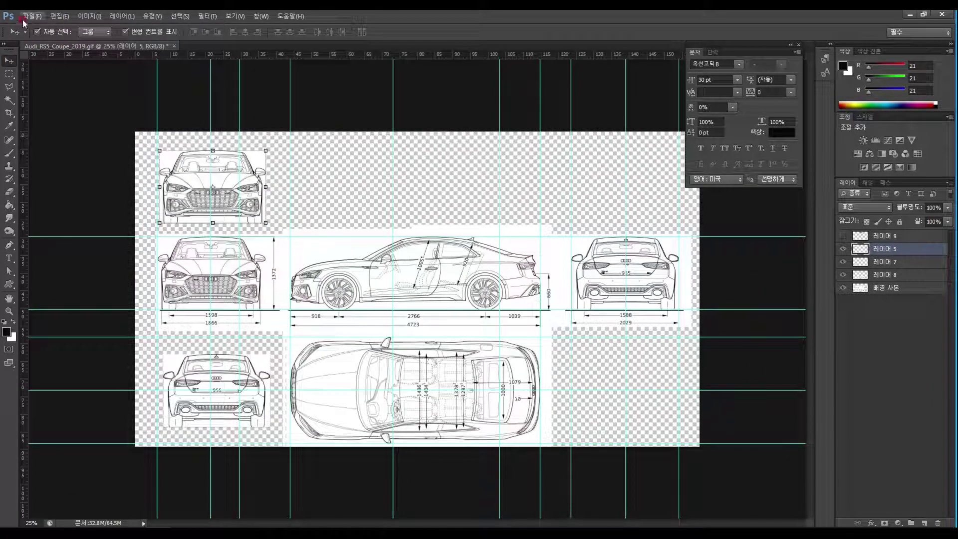
Step: Save the full layered sheet in Photoshop format as Audi_RS5_Coupe_2019_DWG with maximum compatibility
left_click(30, 15)
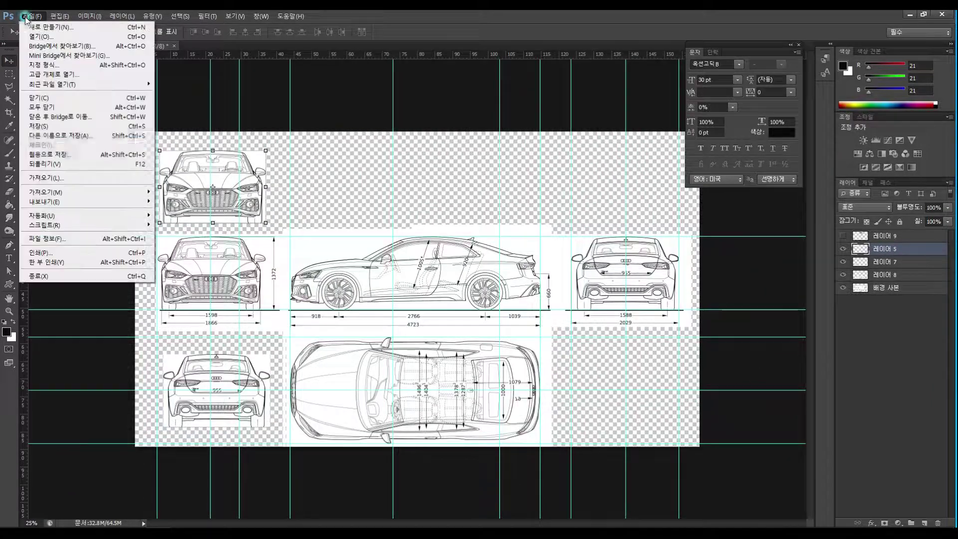
left_click(66, 136)
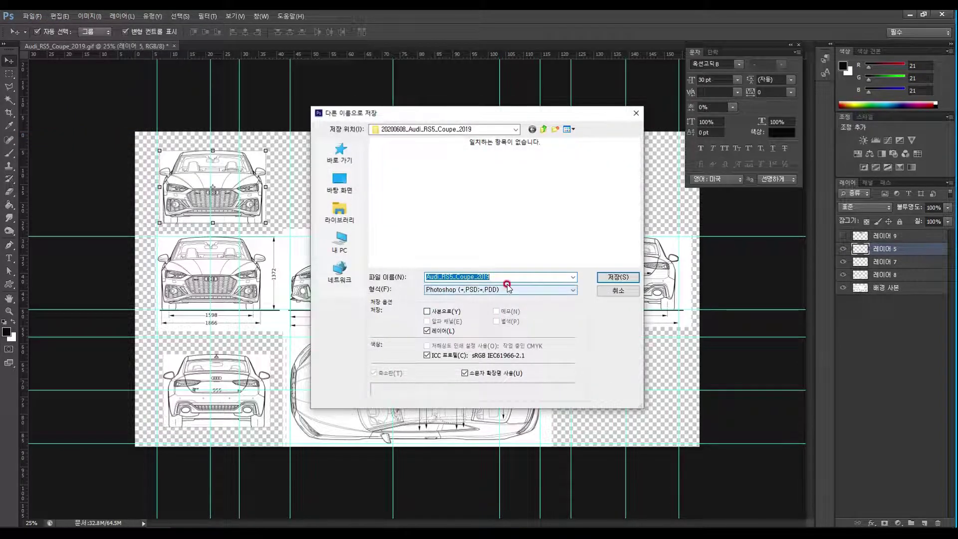
left_click(496, 275)
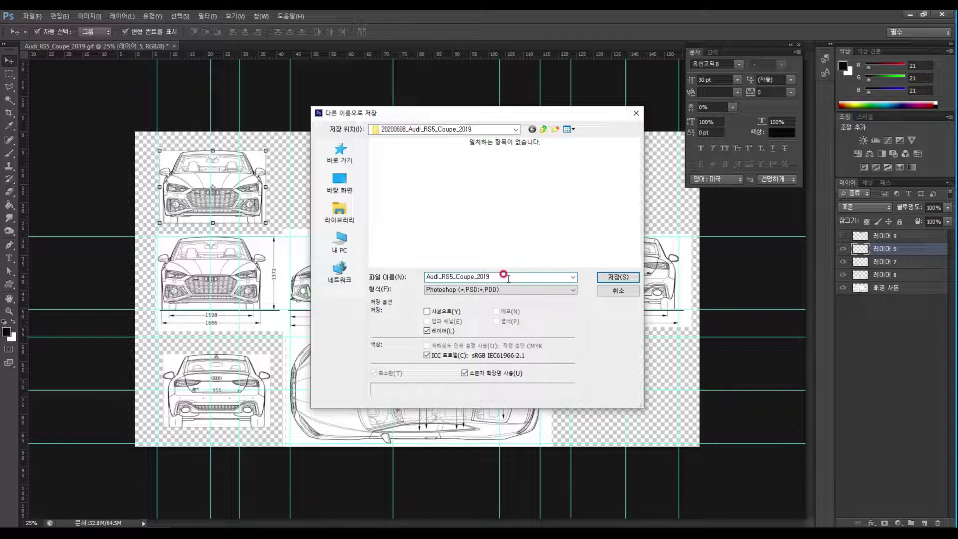
type("_DWG")
left_click(606, 279)
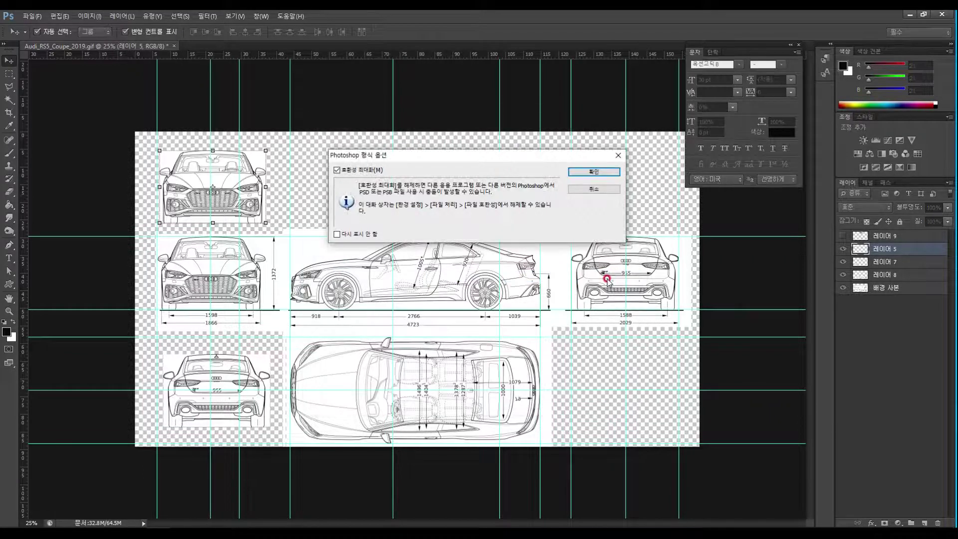
left_click(595, 171)
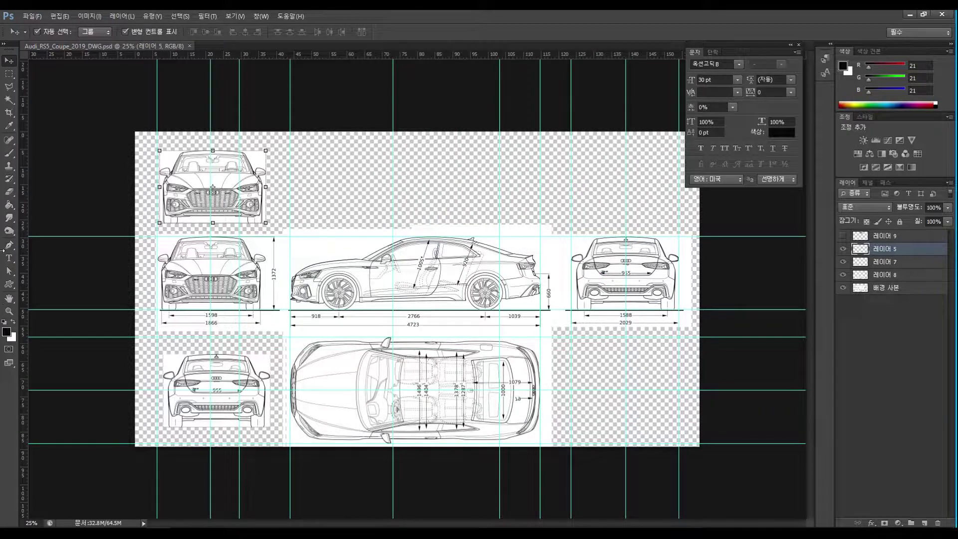
Step: Crop the canvas to the top view along its surrounding guides
left_click(9, 311)
left_click_drag(250, 395, 467, 324)
left_click(9, 112)
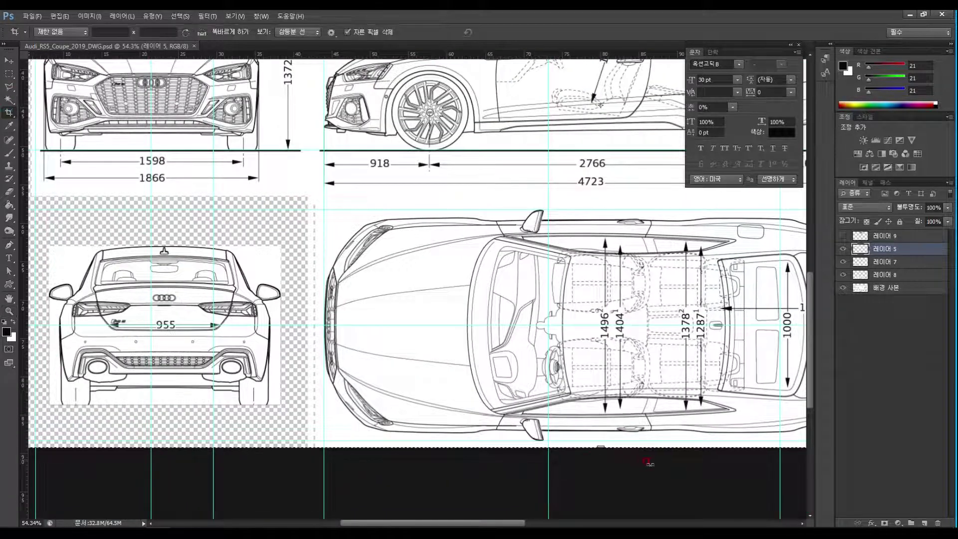
left_click_drag(601, 447, 600, 440)
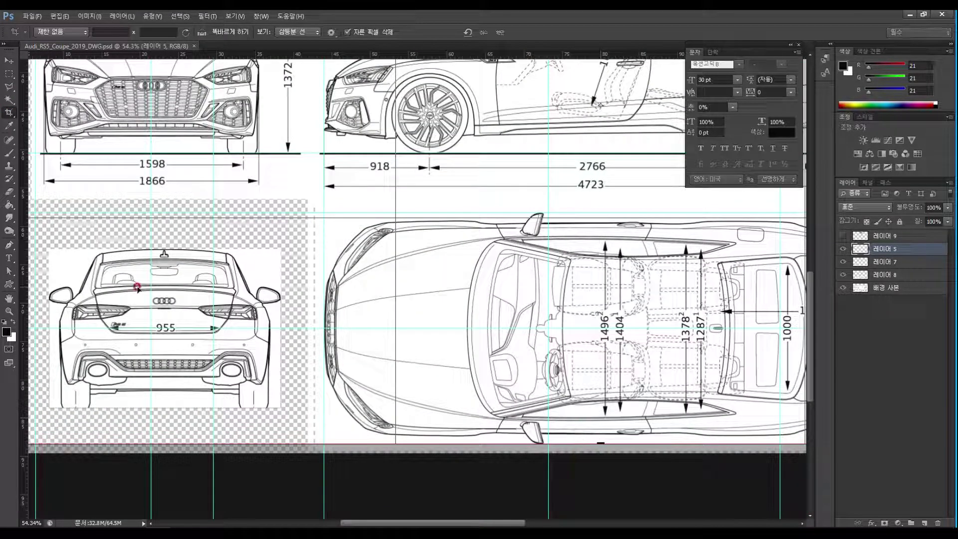
left_click_drag(182, 122, 348, 156)
left_click_drag(524, 231, 478, 274)
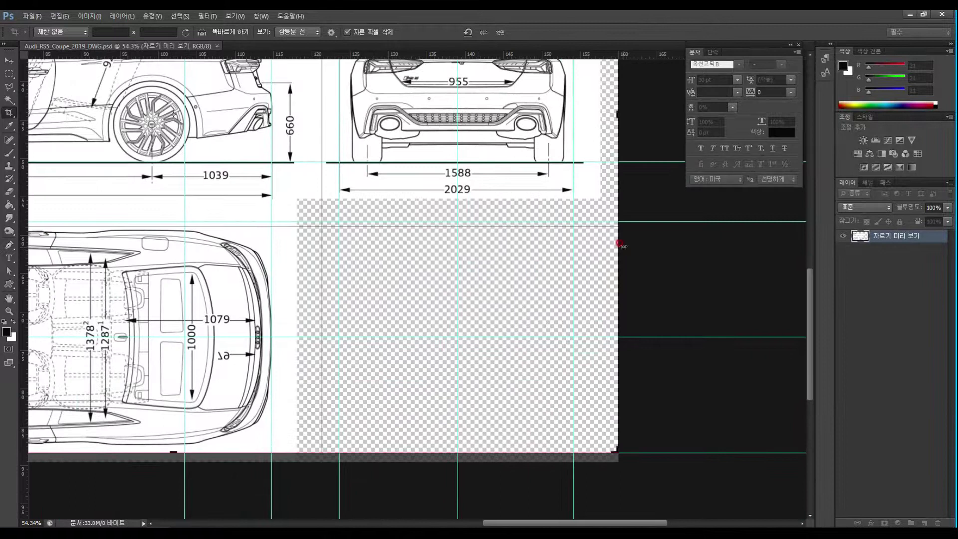
mouse_move(612, 113)
left_mouse_down()
mouse_move(476, 136)
mouse_move(448, 124)
left_mouse_up()
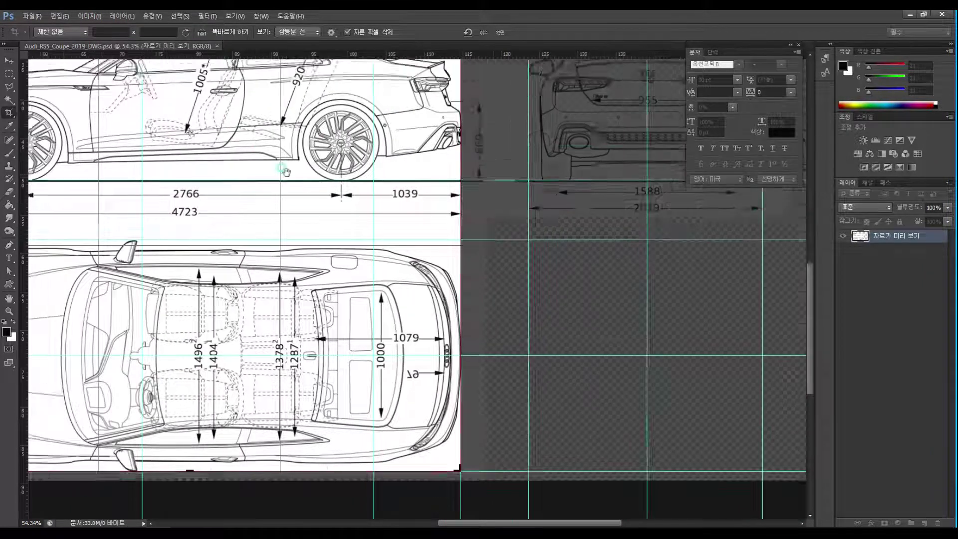
left_click(384, 224)
mouse_move(353, 78)
left_mouse_down()
mouse_move(374, 274)
mouse_move(402, 306)
mouse_move(388, 285)
mouse_move(392, 300)
left_mouse_up()
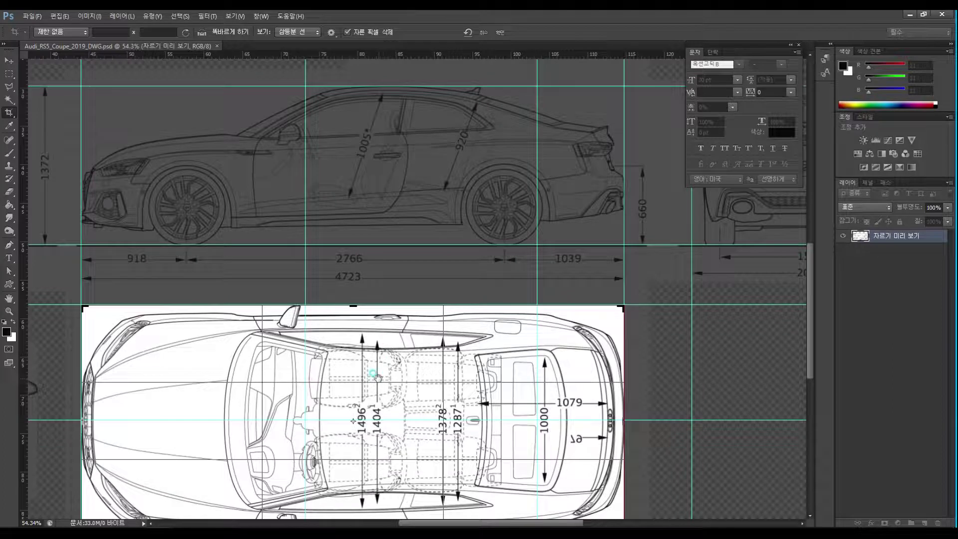
double_click(395, 388)
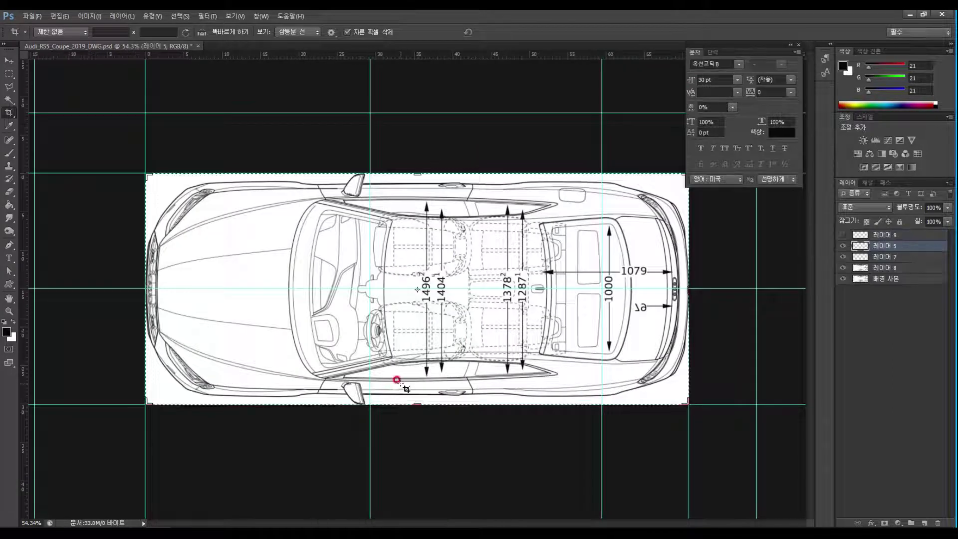
Step: Save the cropped top view as the JPEG Audi_RS5_Coupe_2019_Top at quality 12 and undo the crop to restore the full sheet
left_click(29, 17)
left_click(64, 135)
left_click(382, 275)
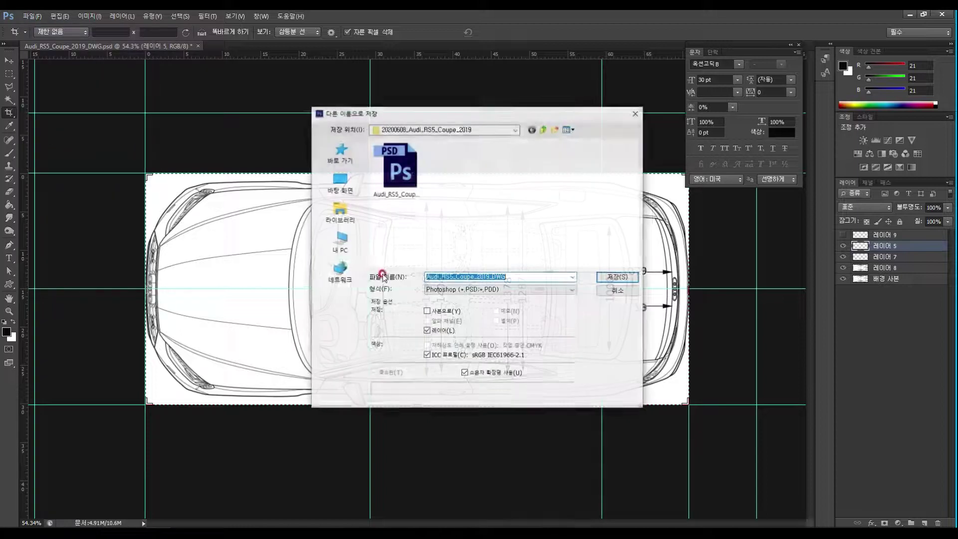
left_click(439, 289)
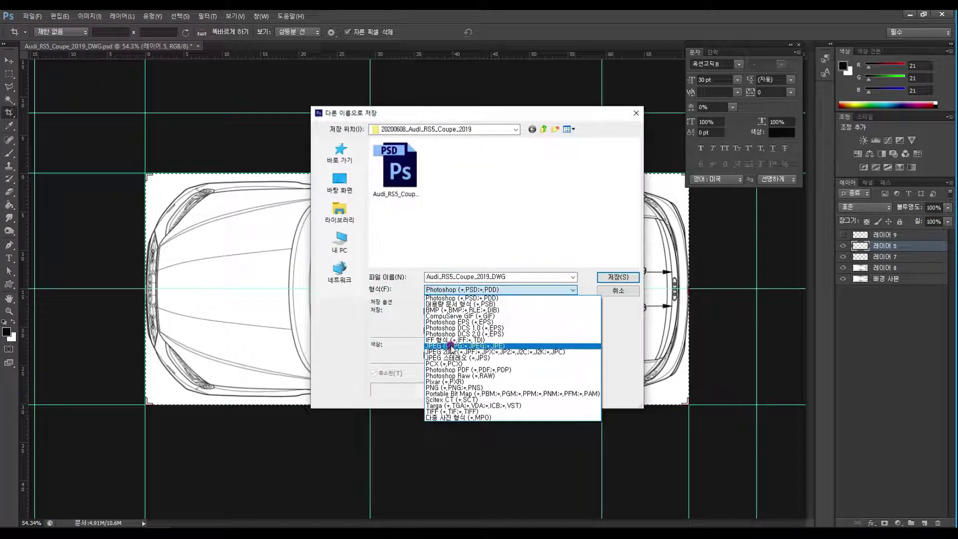
left_click(450, 346)
double_click(490, 276)
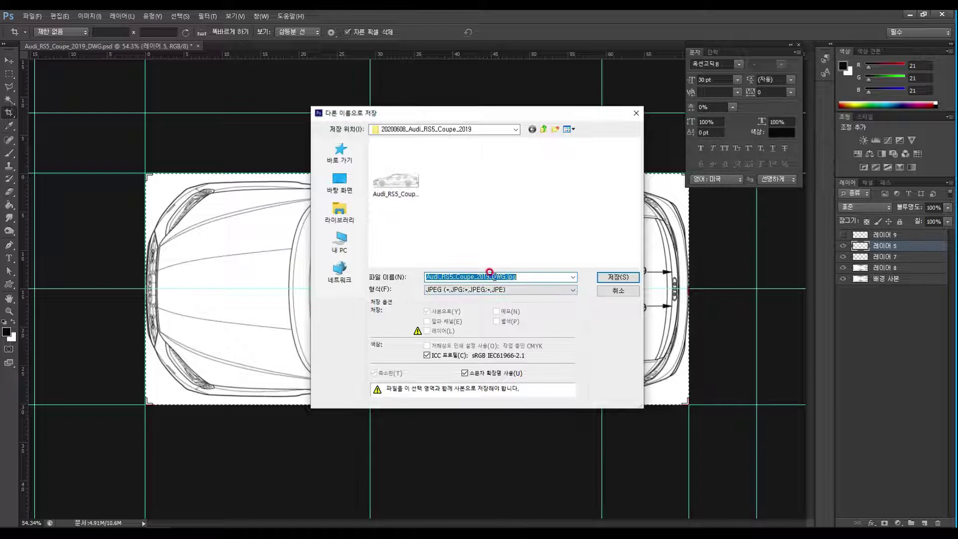
left_click(392, 185)
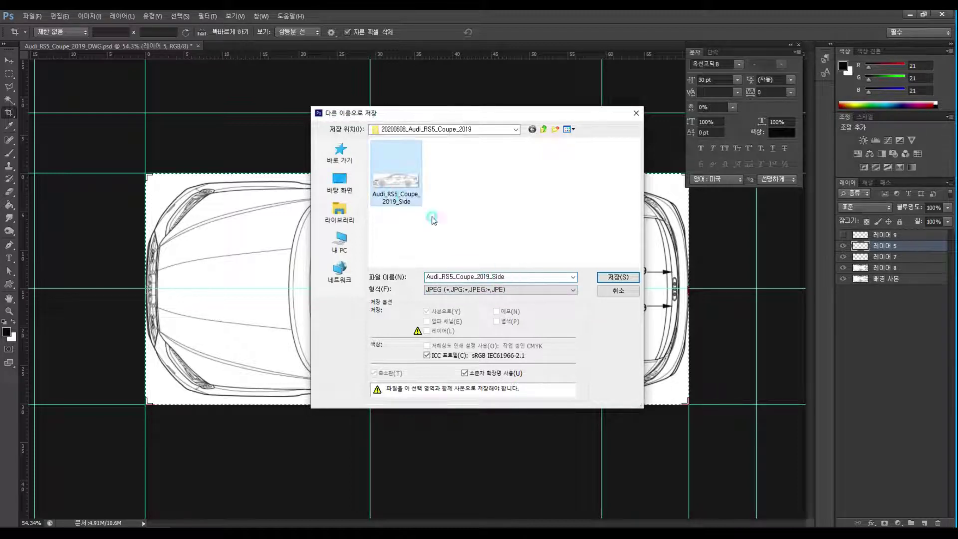
double_click(497, 275)
left_click_drag(494, 277, 526, 278)
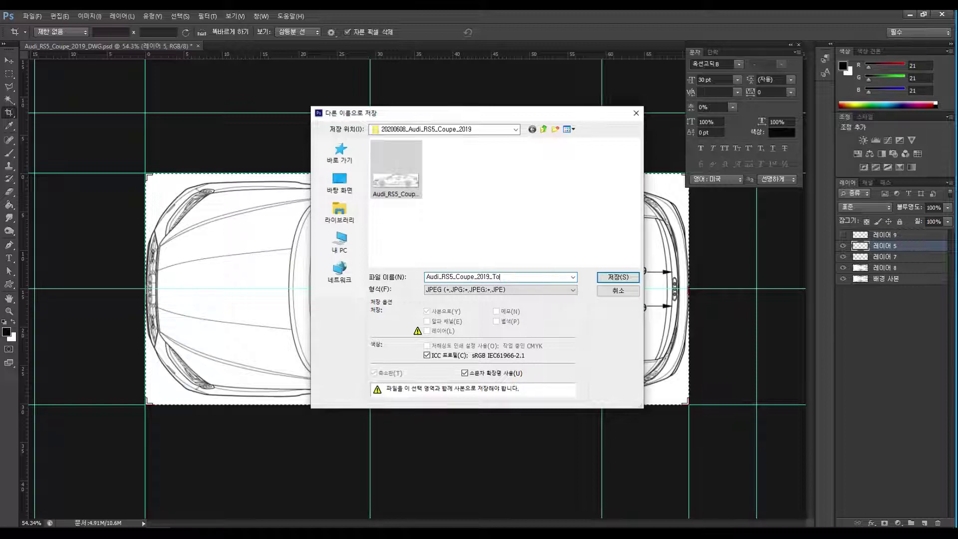
left_click(606, 276)
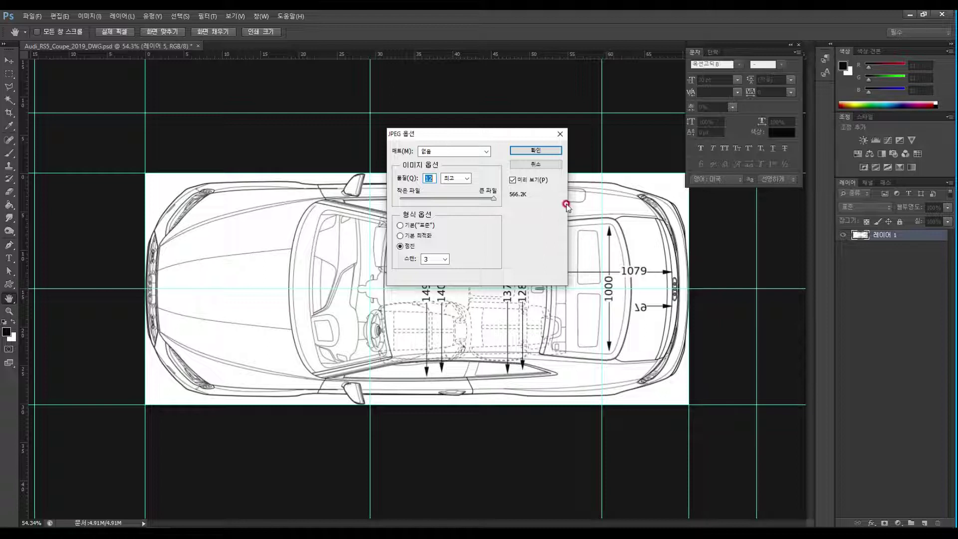
left_click(535, 150)
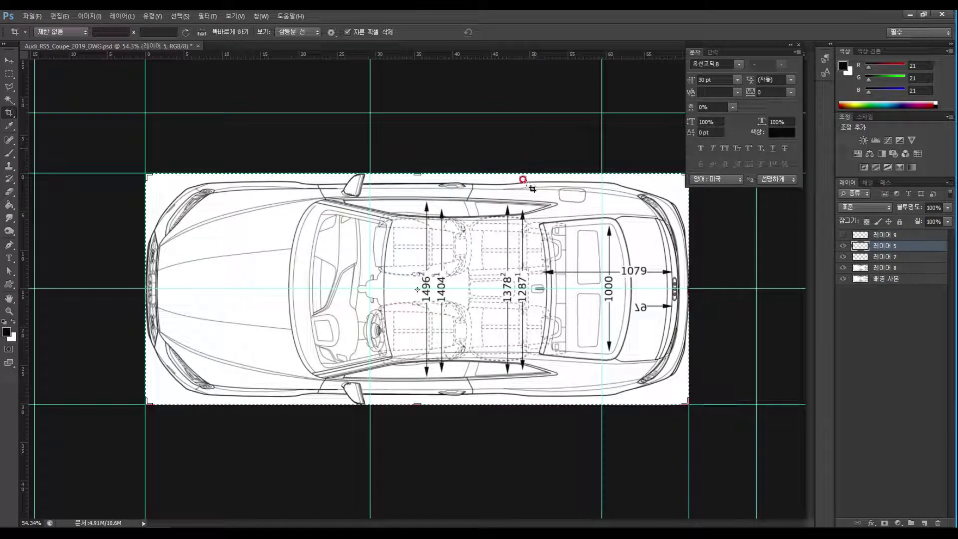
left_click(11, 61)
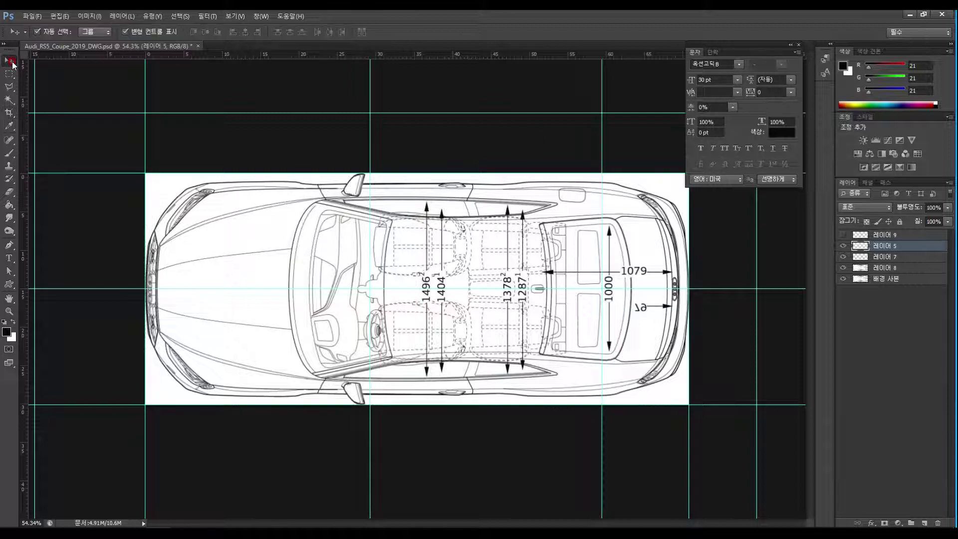
key("ctrl+z")
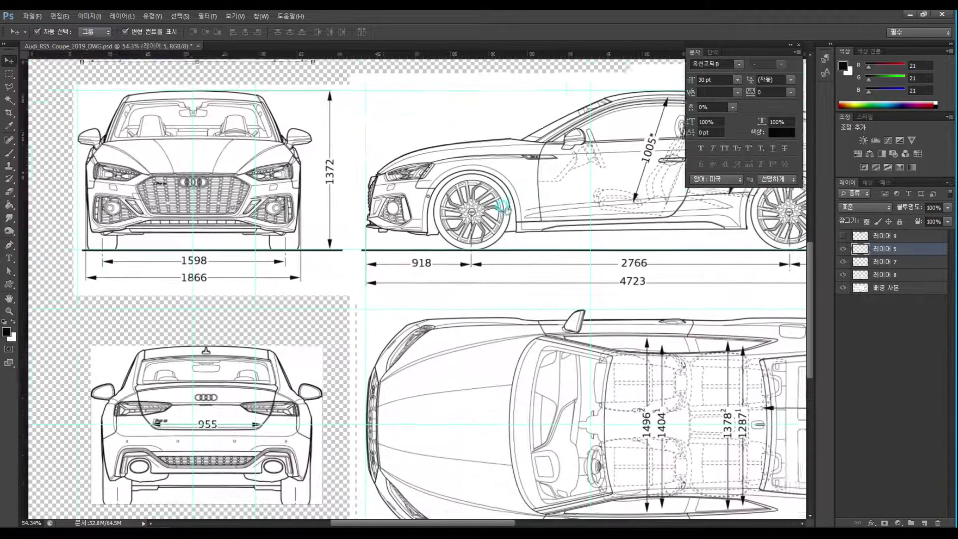
Step: Move the four vertical guides around the front views out past the canvas's left edge
left_click_drag(372, 343, 466, 274)
left_click_drag(267, 228, 339, 385)
left_click_drag(280, 174, 265, 311)
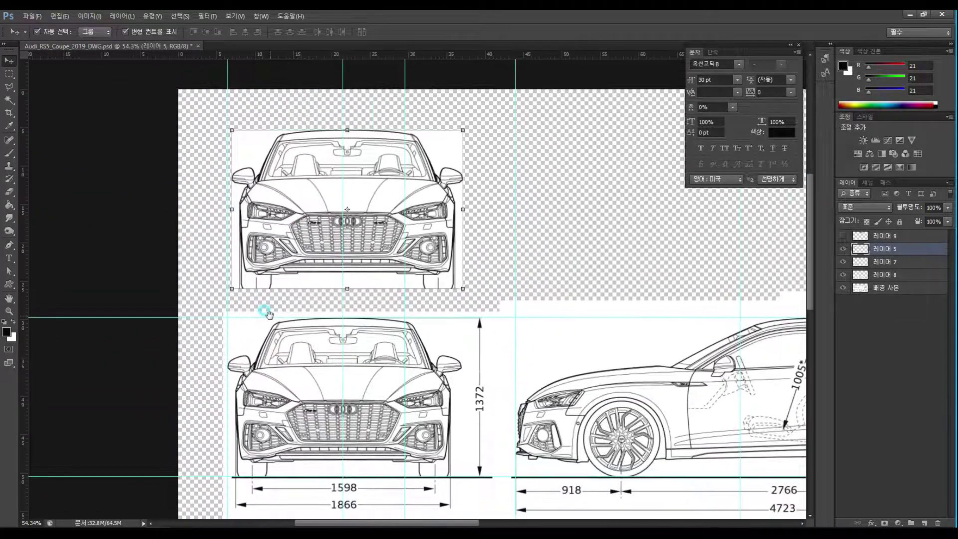
left_click(10, 99)
left_click(330, 157)
left_click_drag(227, 107, 85, 107)
left_click(332, 95)
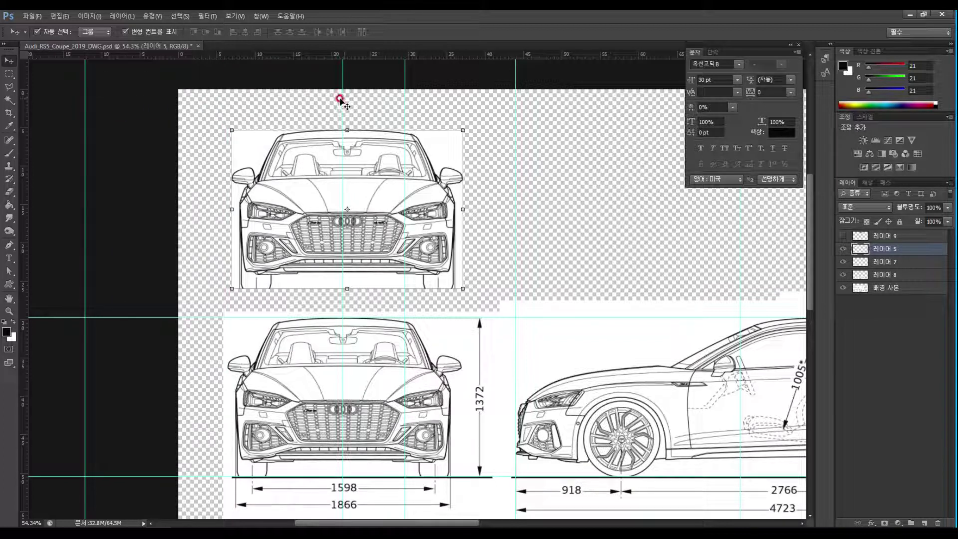
left_click_drag(341, 98, 154, 95)
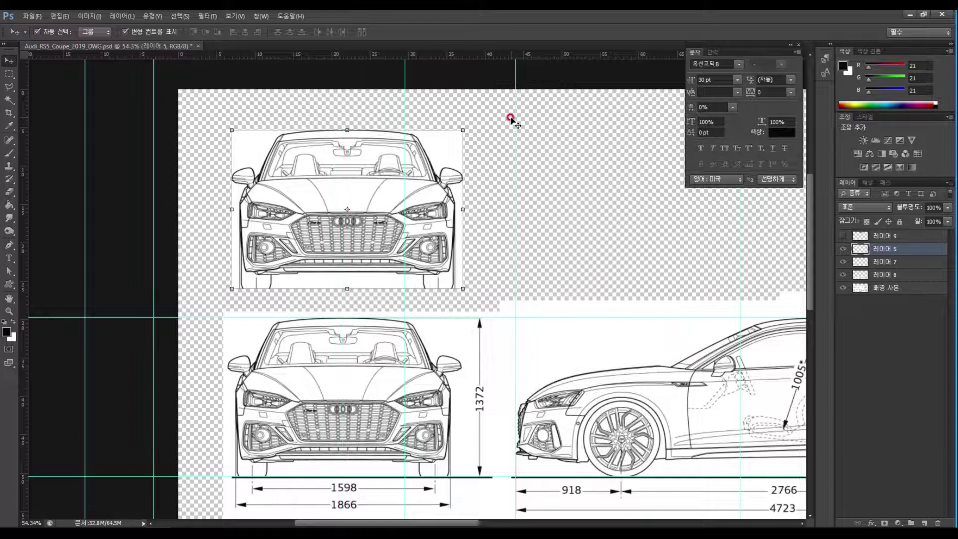
left_click_drag(518, 116, 150, 115)
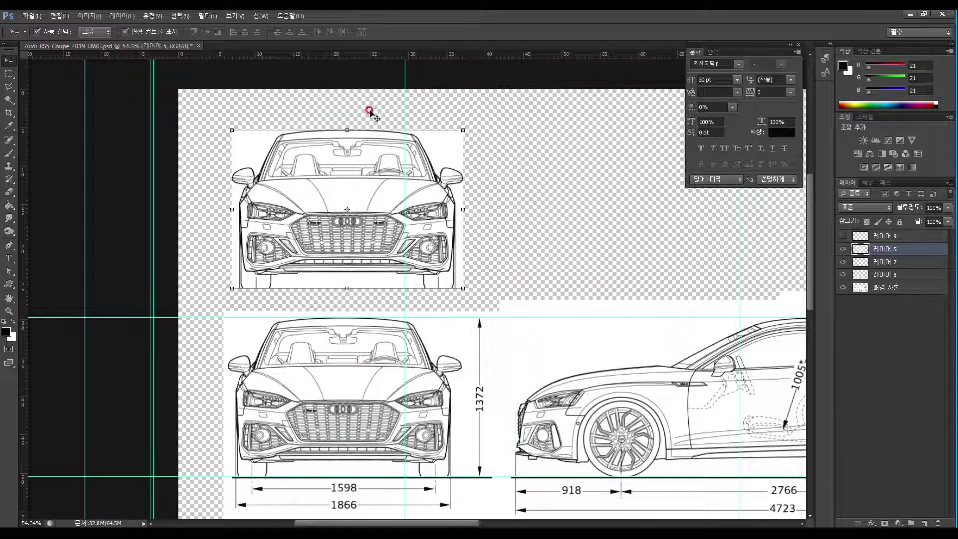
left_click_drag(405, 104, 78, 100)
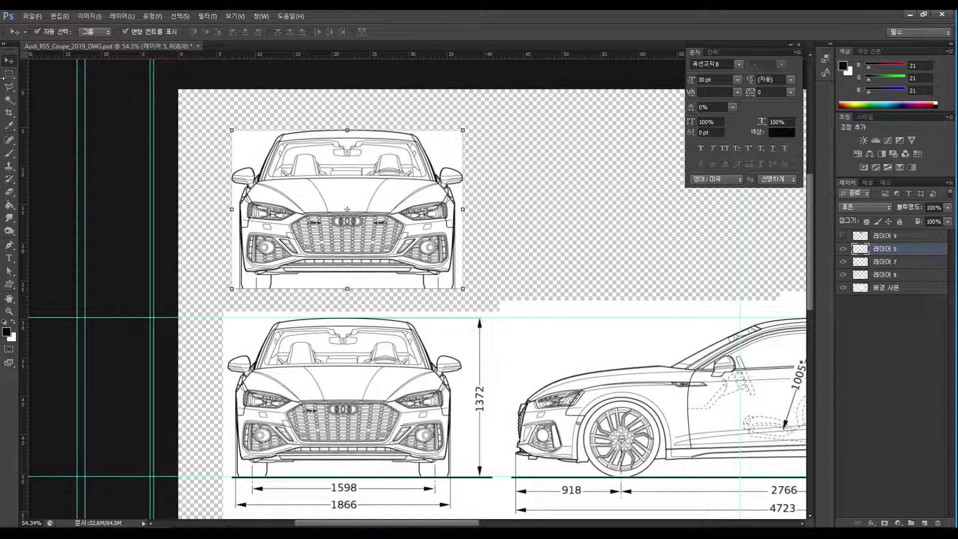
Step: Crop the canvas to the edges of the separate, dimension-free front view in the sheet's upper-left corner
left_click(8, 113)
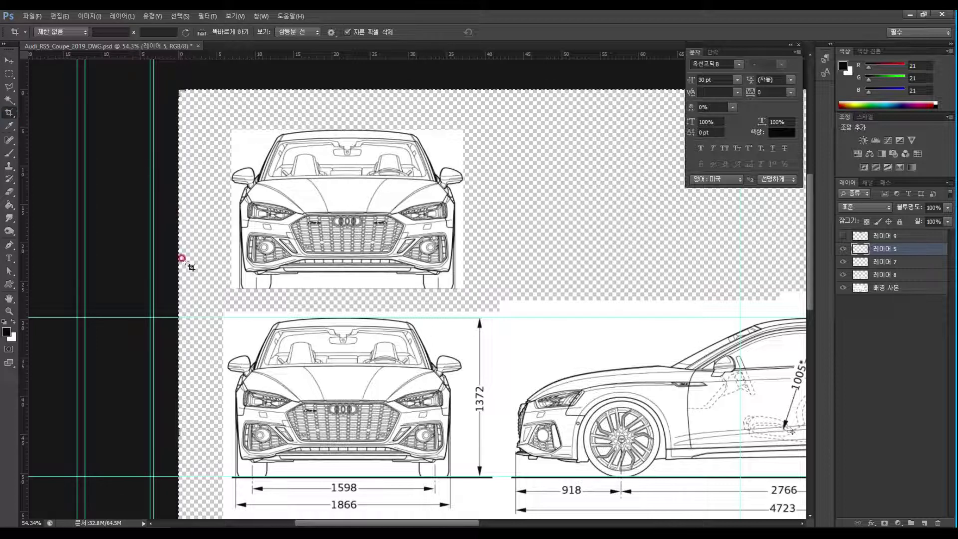
left_click_drag(175, 423, 202, 239)
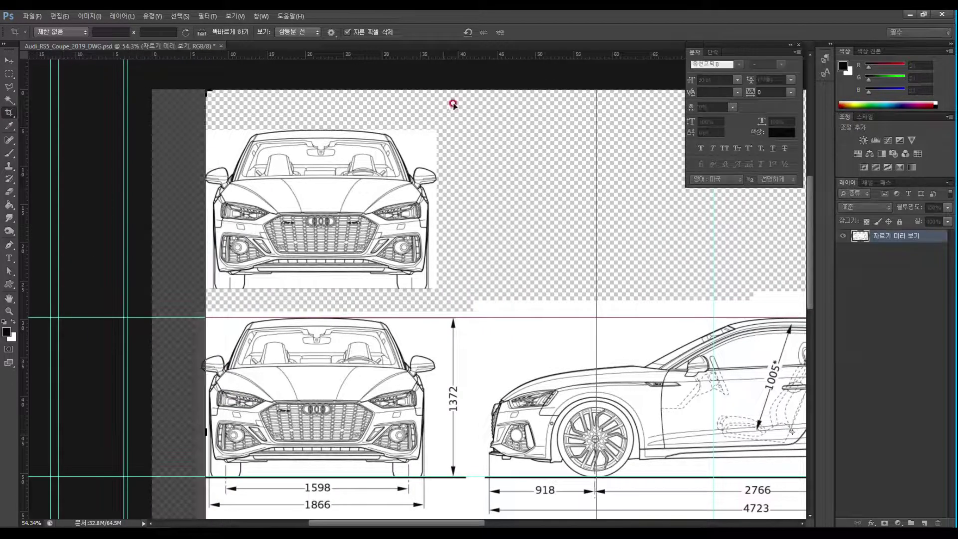
left_click_drag(563, 155, 355, 182)
left_click_drag(583, 115, 218, 136)
left_click_drag(524, 252, 22, 223)
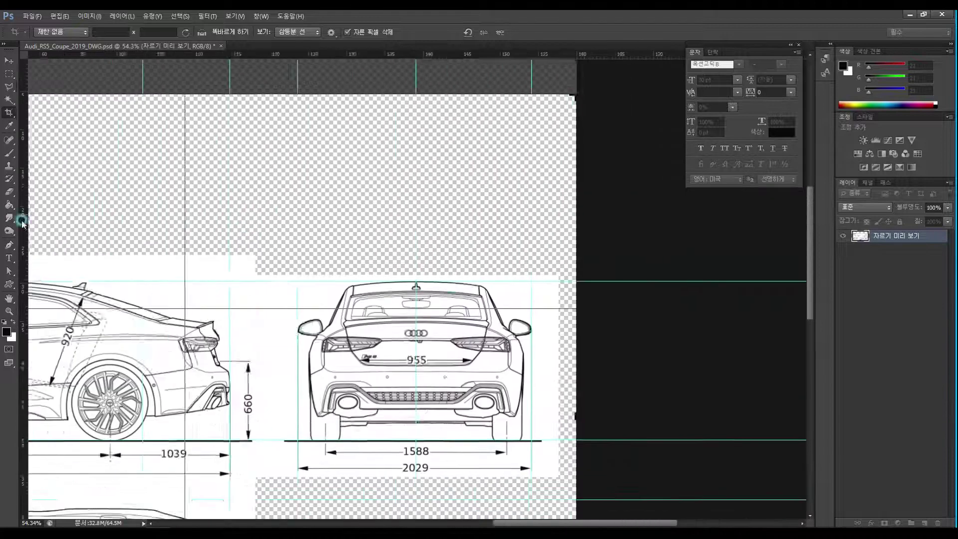
left_click_drag(457, 319, 644, 371)
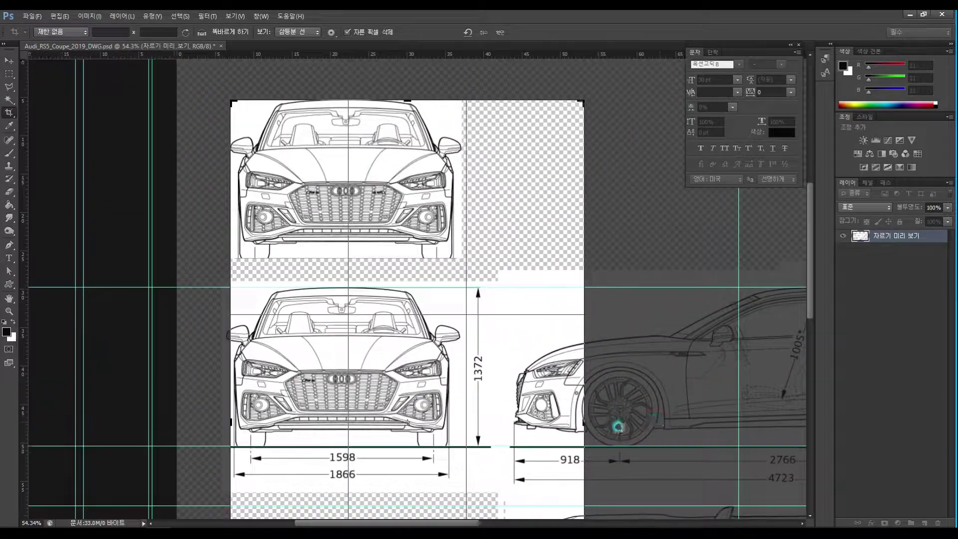
left_click_drag(581, 422, 517, 221)
mouse_move(400, 95)
left_mouse_down()
mouse_move(402, 80)
mouse_move(403, 102)
left_mouse_up()
scroll(395, 287, "down", 10)
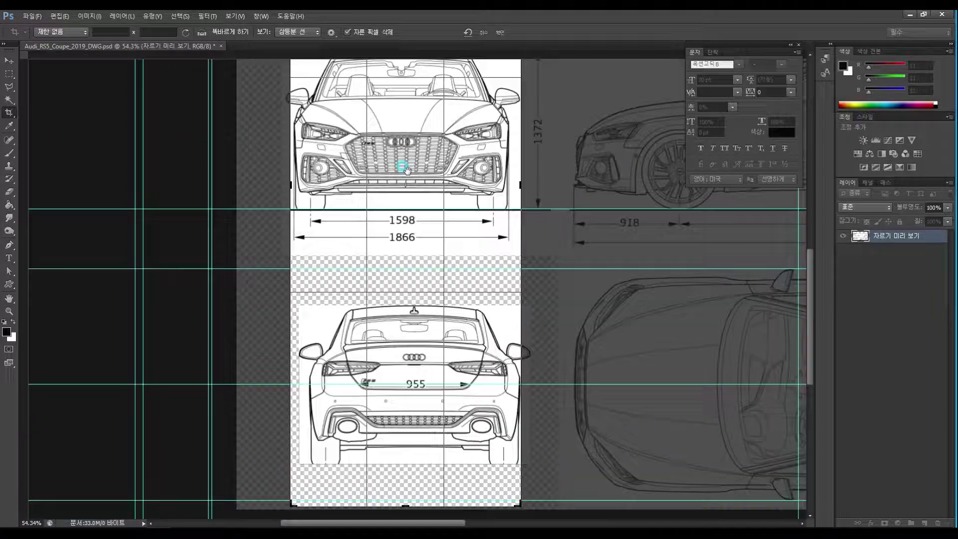
mouse_move(401, 302)
left_mouse_down()
mouse_move(434, 362)
mouse_move(424, 370)
mouse_move(415, 369)
mouse_move(412, 304)
left_mouse_up()
double_click(434, 243)
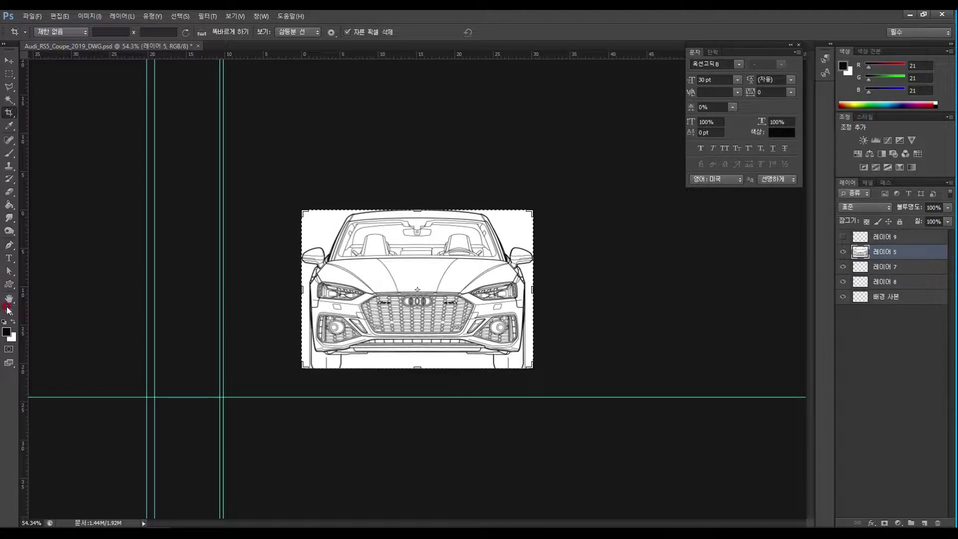
Step: Check the cropped front view up close and save it as the JPEG Audi_RS5_Coupe_2019_Front in the project folder
key("z")
key("ctrl+plus")
left_click_drag(402, 150, 407, 176)
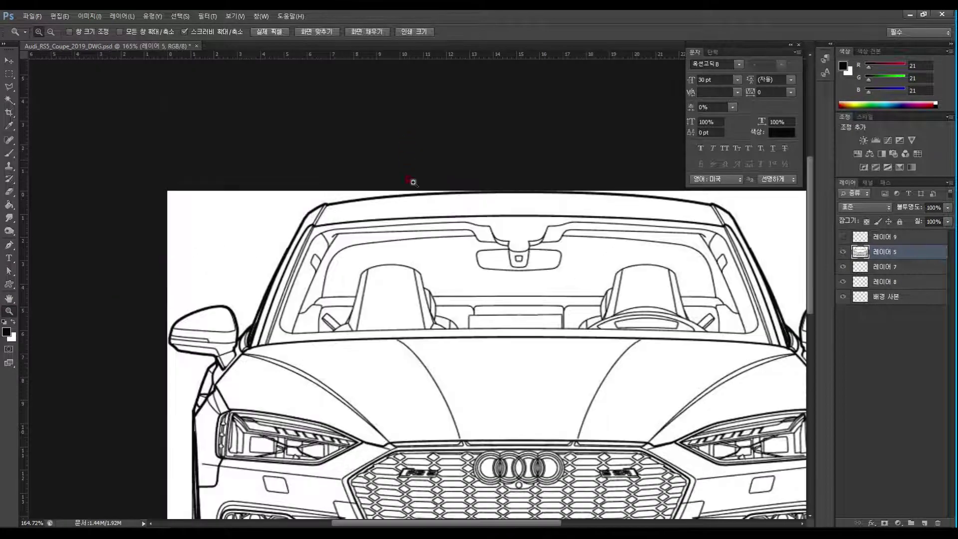
scroll(488, 272, "down", 5)
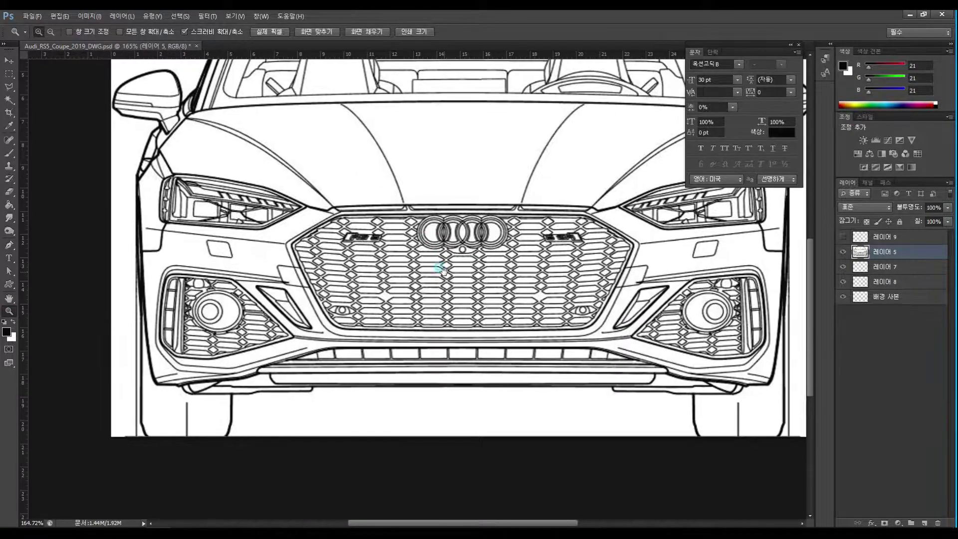
left_click(32, 18)
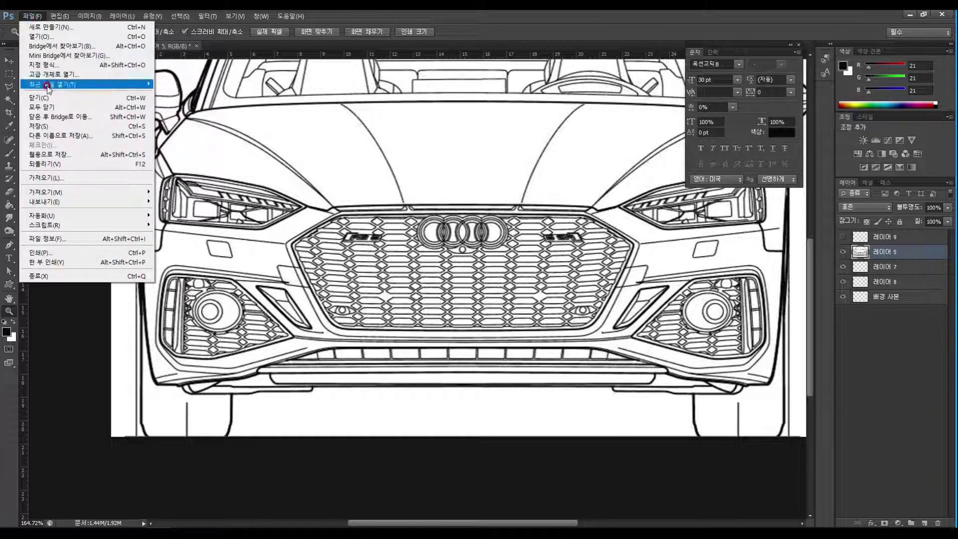
left_click(57, 145)
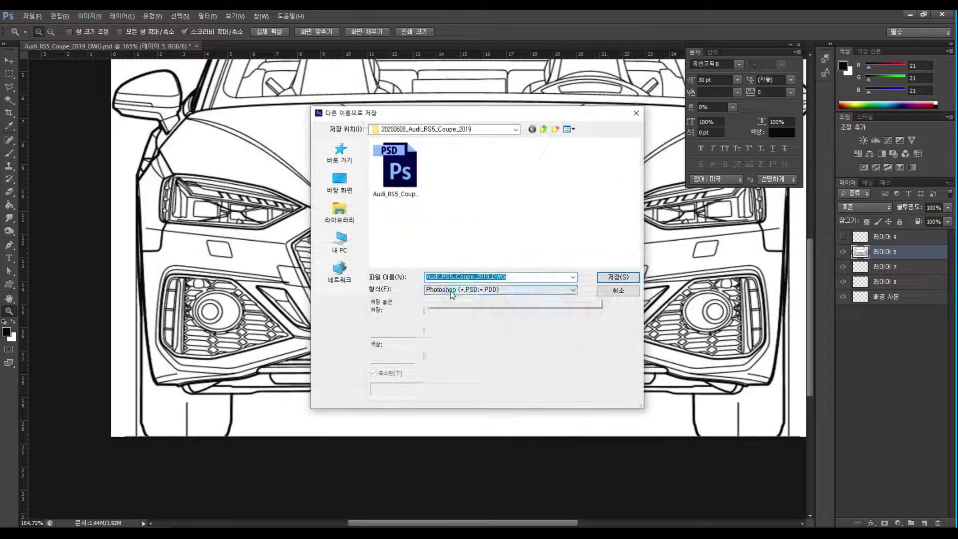
left_click(449, 289)
left_click(451, 349)
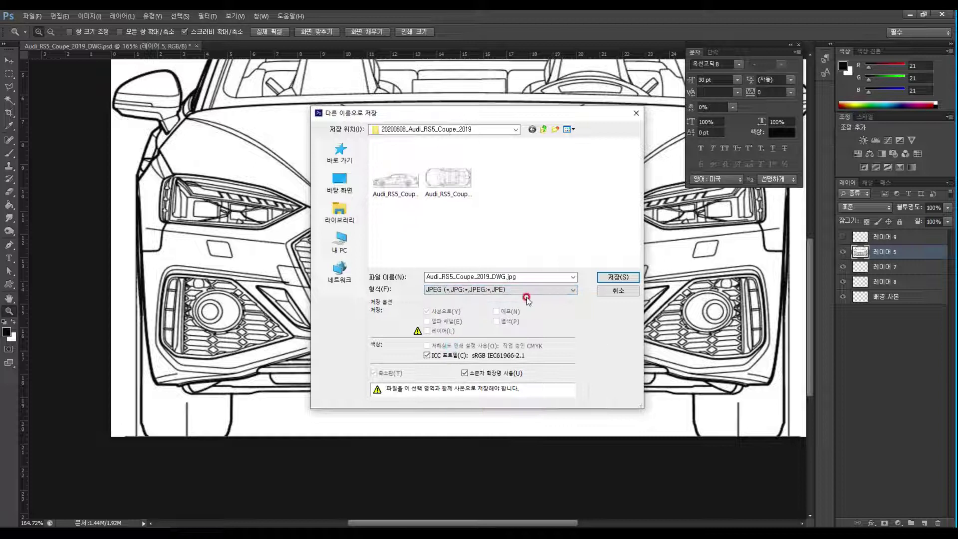
left_click(396, 179)
double_click(492, 276)
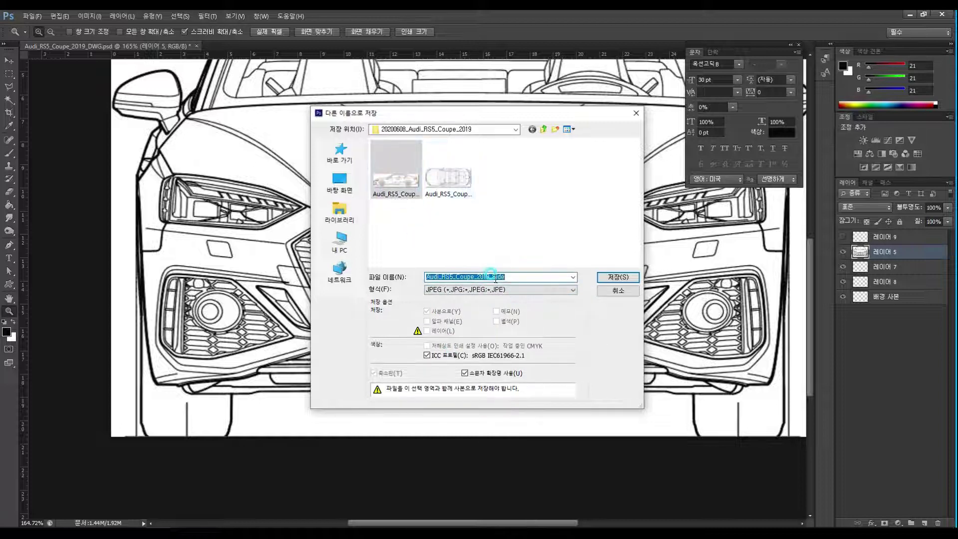
left_click_drag(491, 276, 525, 281)
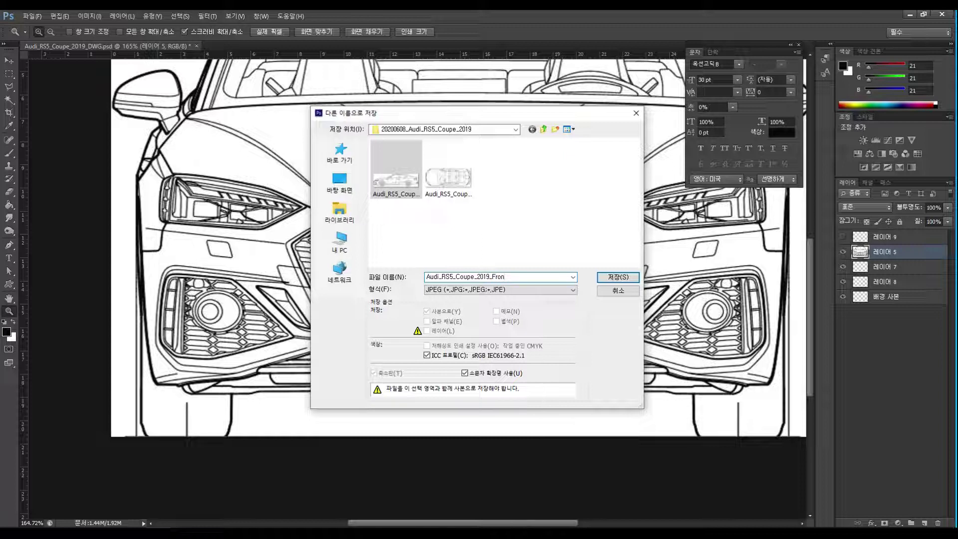
left_click(601, 283)
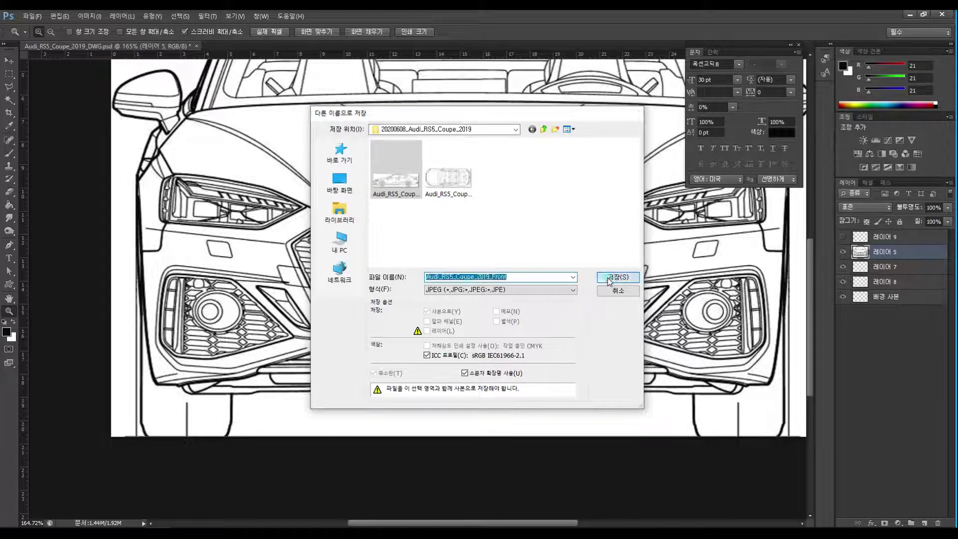
left_click(533, 153)
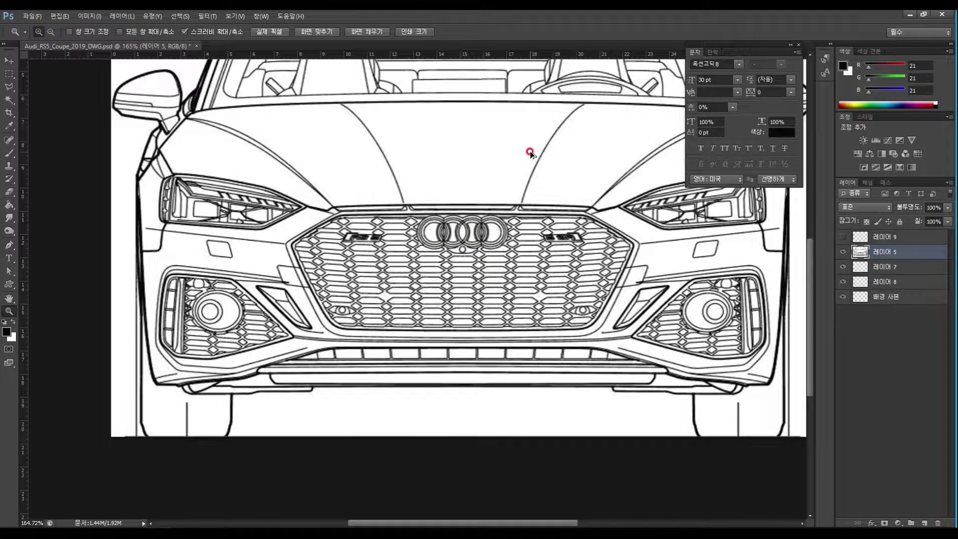
Step: Undo the front-view crop and bring the whole blueprint sheet back into view
key("ctrl+z")
scroll(522, 161, "down", 5)
scroll(372, 209, "up", 3)
scroll(413, 359, "down", 10)
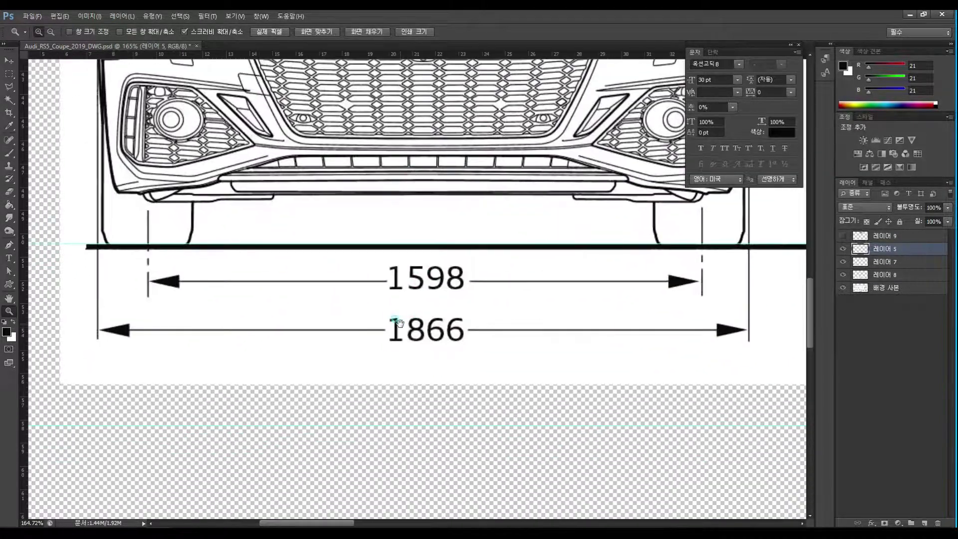
scroll(347, 288, "down", 5)
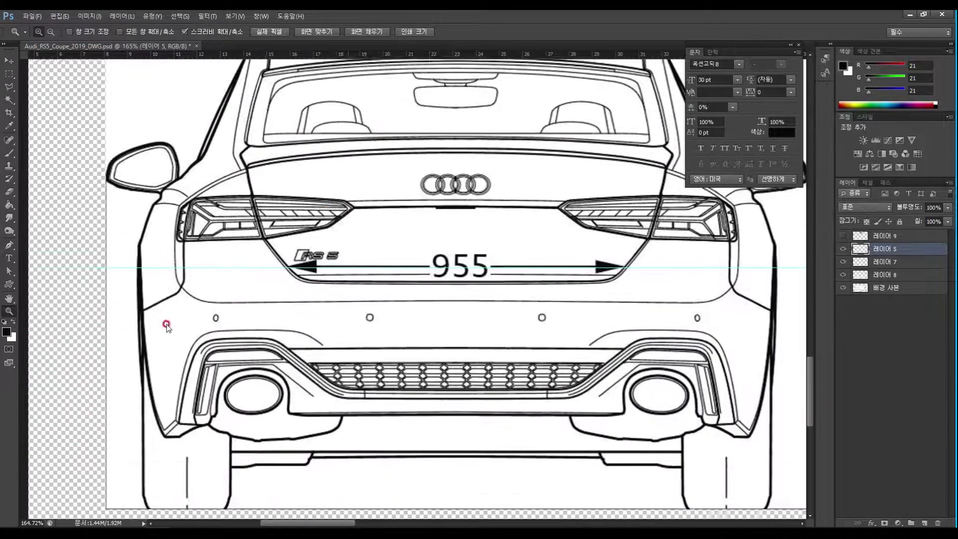
left_click(427, 297, "alt")
left_click(429, 298, "alt")
left_click(428, 297, "alt")
left_click(428, 298, "alt")
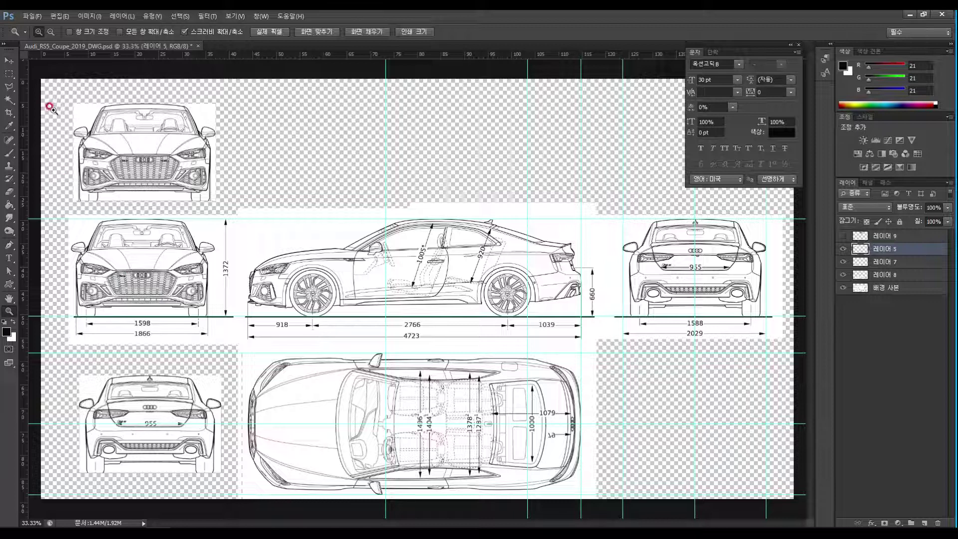
Step: Crop the canvas to the edges of the separate rear view in the sheet's lower-left corner
left_click(8, 111)
mouse_move(414, 78)
left_mouse_down()
mouse_move(379, 223)
mouse_move(128, 226)
left_mouse_up()
left_click_drag(413, 347, 417, 330)
left_click(666, 270)
left_click_drag(727, 280, 438, 290)
left_click(242, 278)
left_click_drag(259, 280, 306, 267)
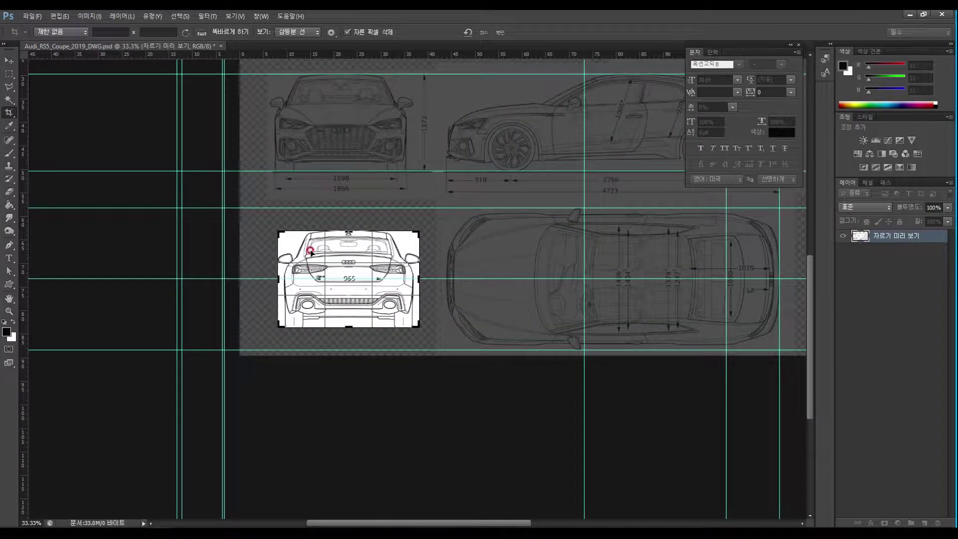
key("Return")
Step: Check the cropped rear view up close and save it as the JPEG Audi_RS5_Coupe_2019_Rear in the project folder
key("z")
left_click_drag(421, 318, 516, 251)
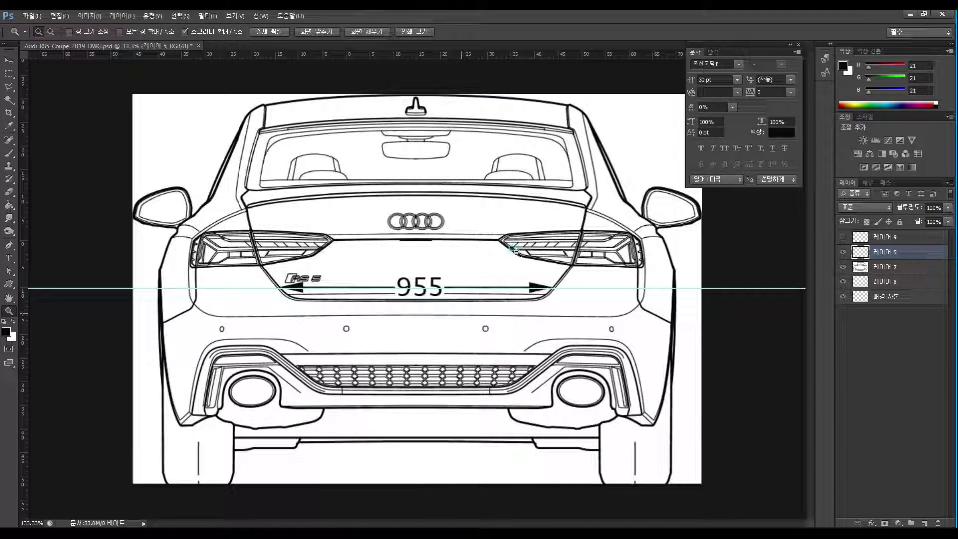
left_click(32, 16)
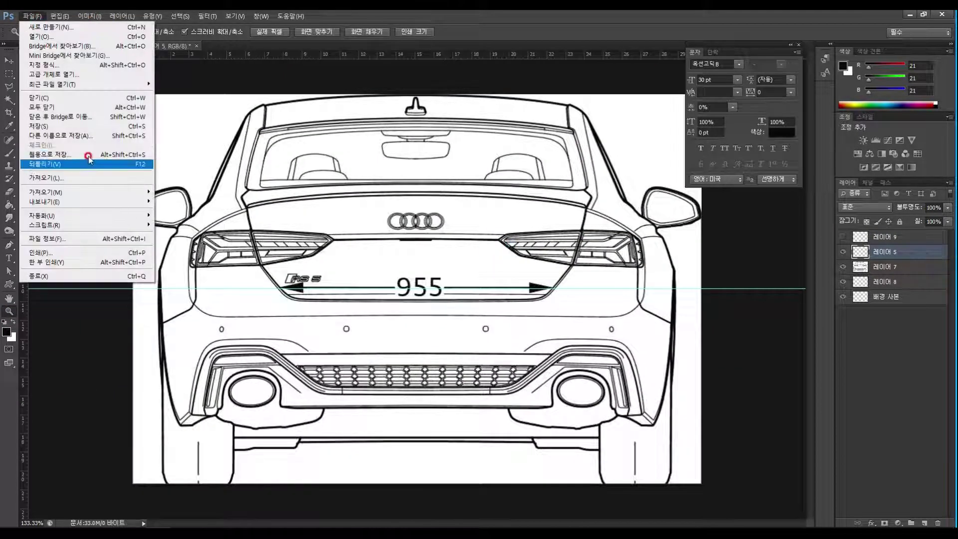
left_click(71, 135)
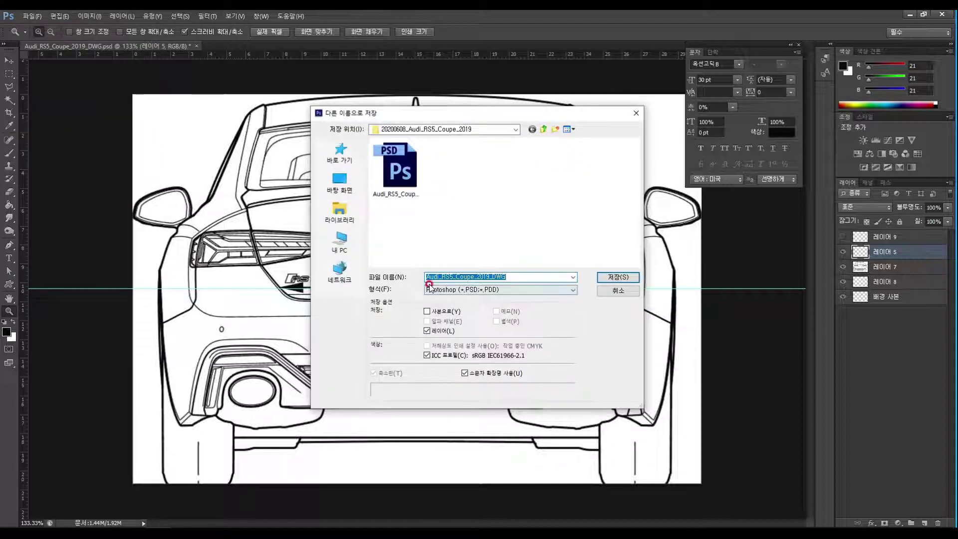
left_click(432, 291)
left_click(445, 348)
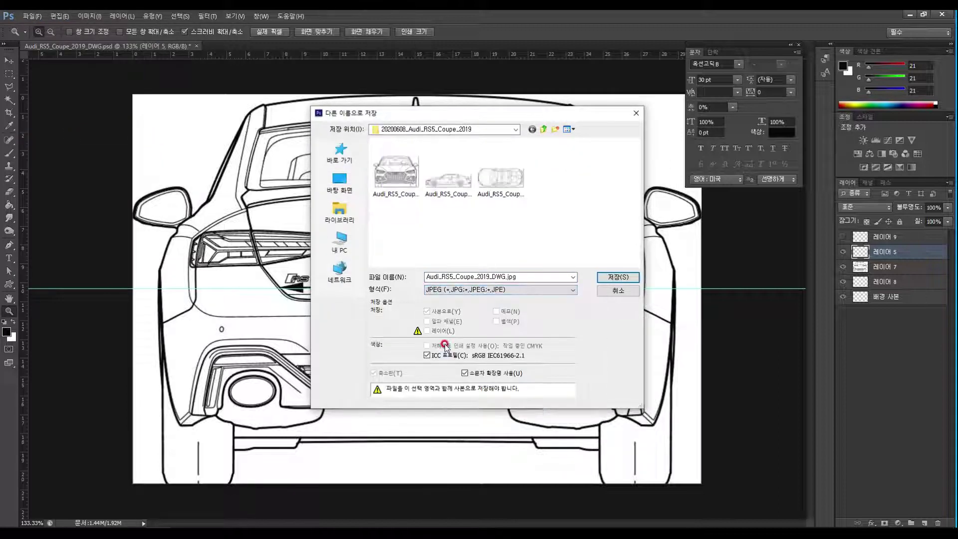
left_click(494, 180)
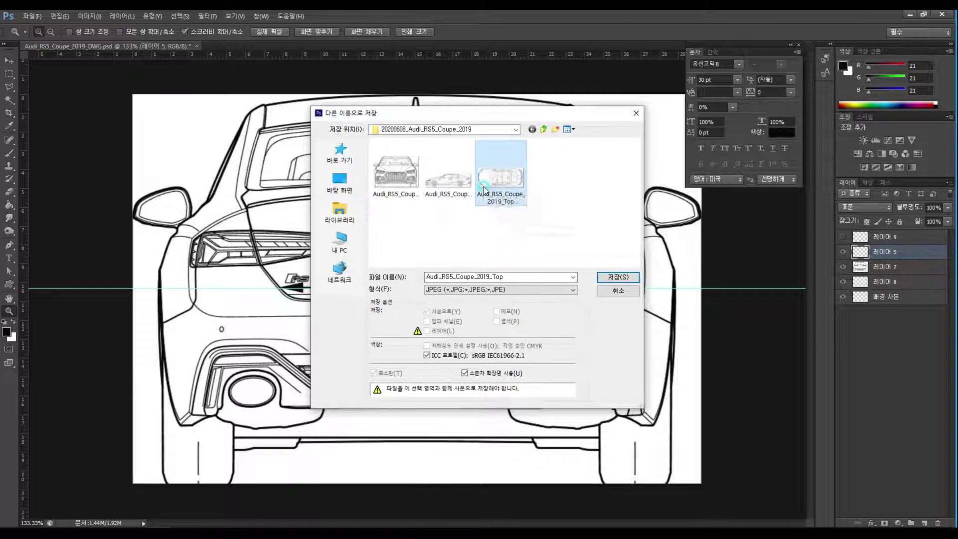
left_click(494, 277)
left_click(494, 278)
left_click(514, 280)
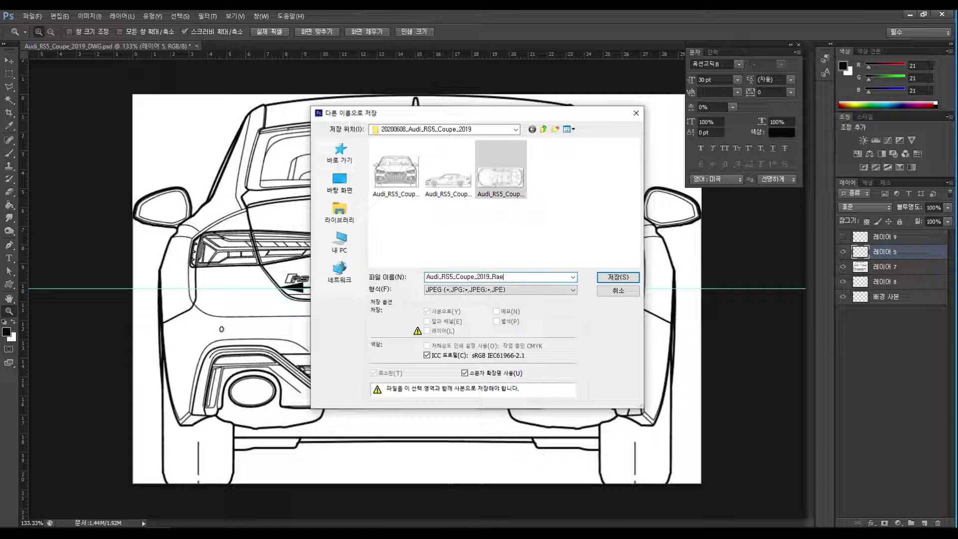
left_click(501, 274)
left_click(620, 280)
left_click(520, 150)
Step: Undo the rear-view crop, and save and close the full blueprint document Audi_RS5_Coupe_2019_DWG.psd
left_click(313, 317)
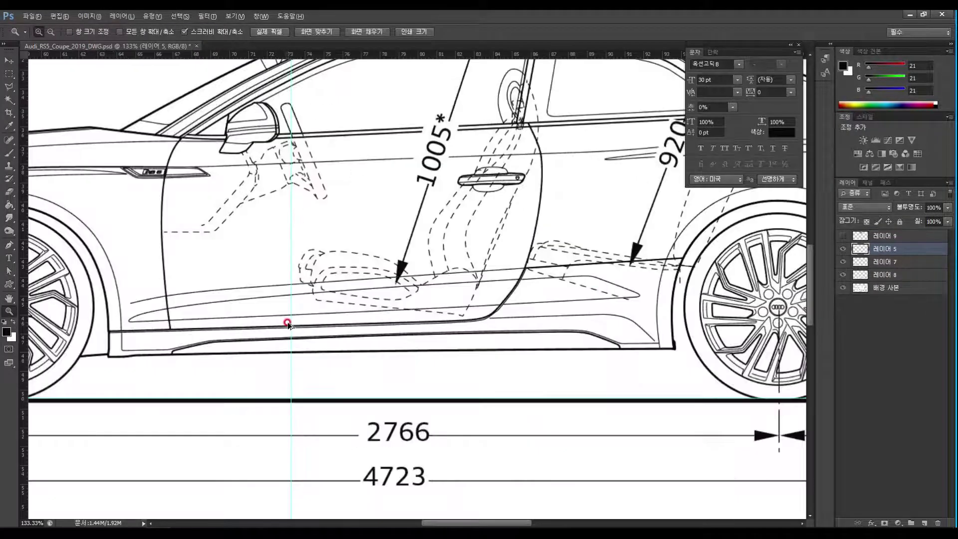
double_click(9, 300)
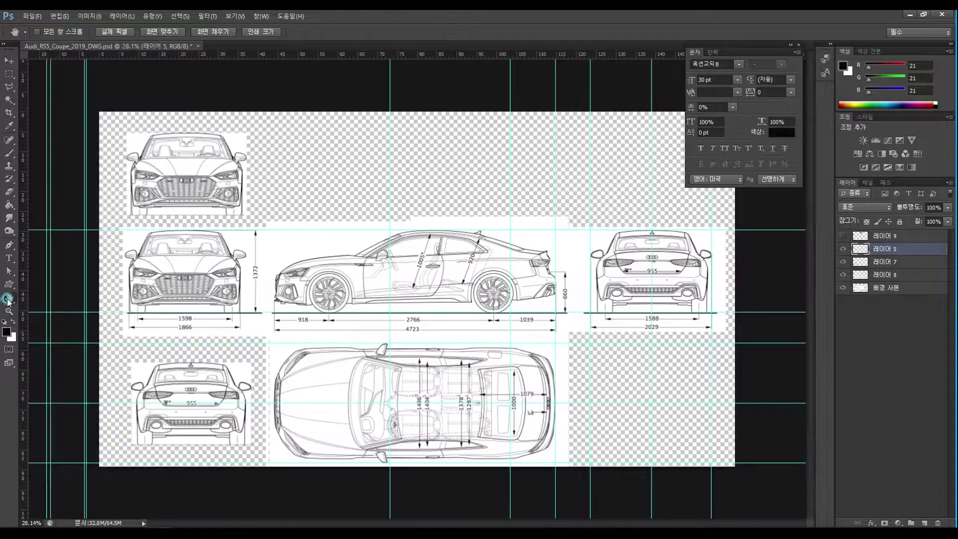
left_click(32, 16)
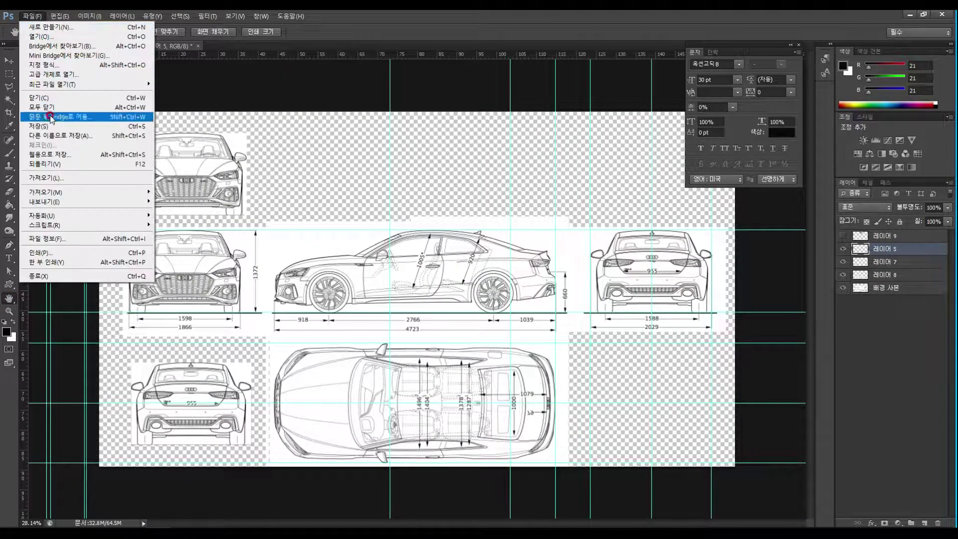
left_click(41, 126)
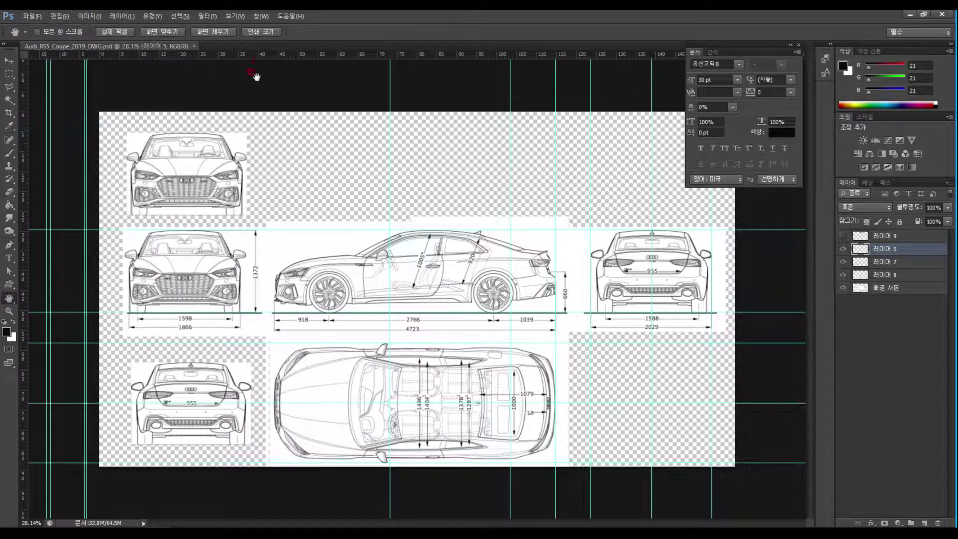
left_click(194, 46)
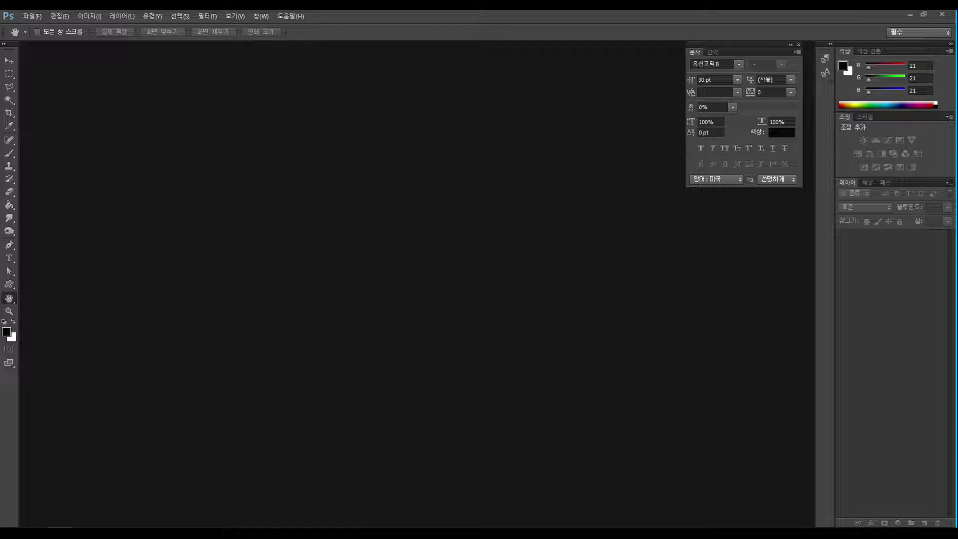
Step: Open the four exported Audi_RS5_Coupe_2019 JPEGs and review the rear, front, top and side views one by one
left_click_drag(310, 295, 311, 295)
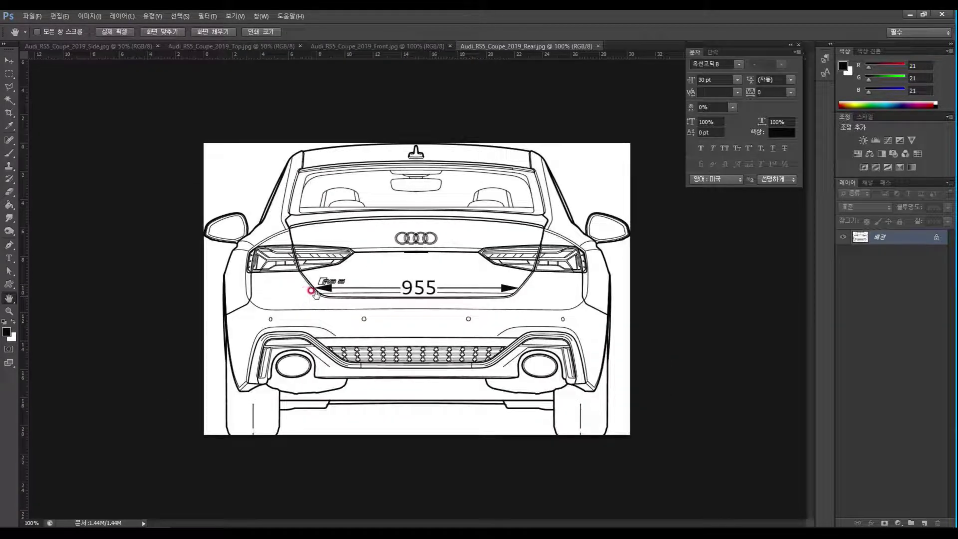
left_click(412, 45)
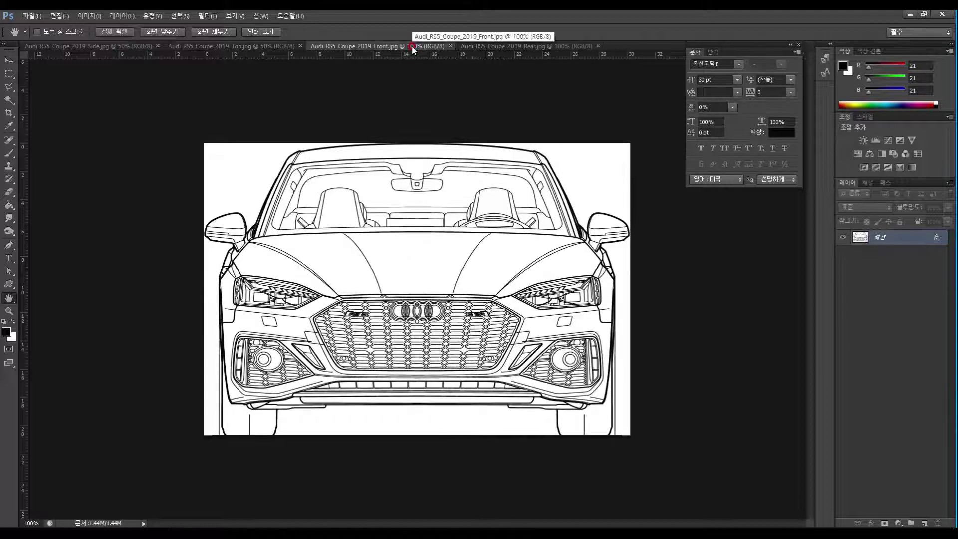
left_click(217, 45)
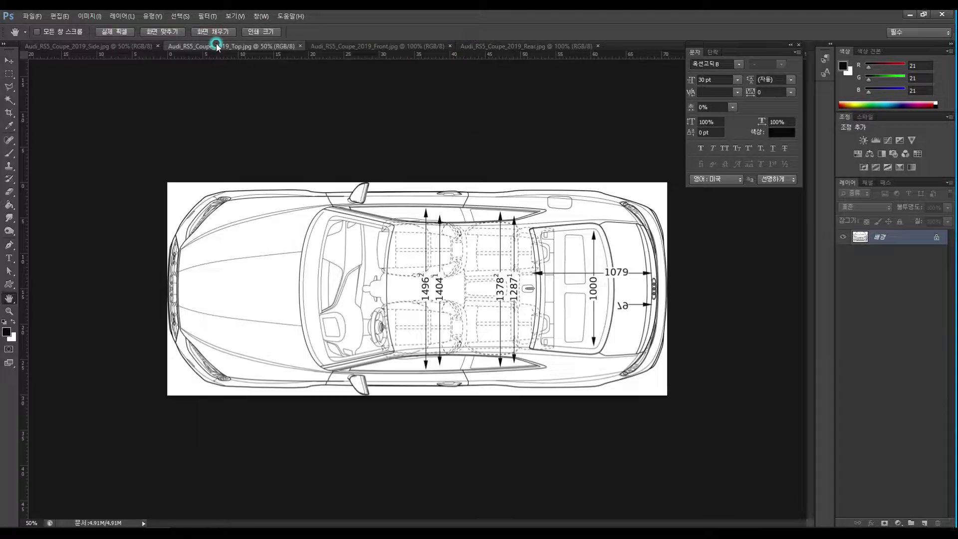
left_click(94, 46)
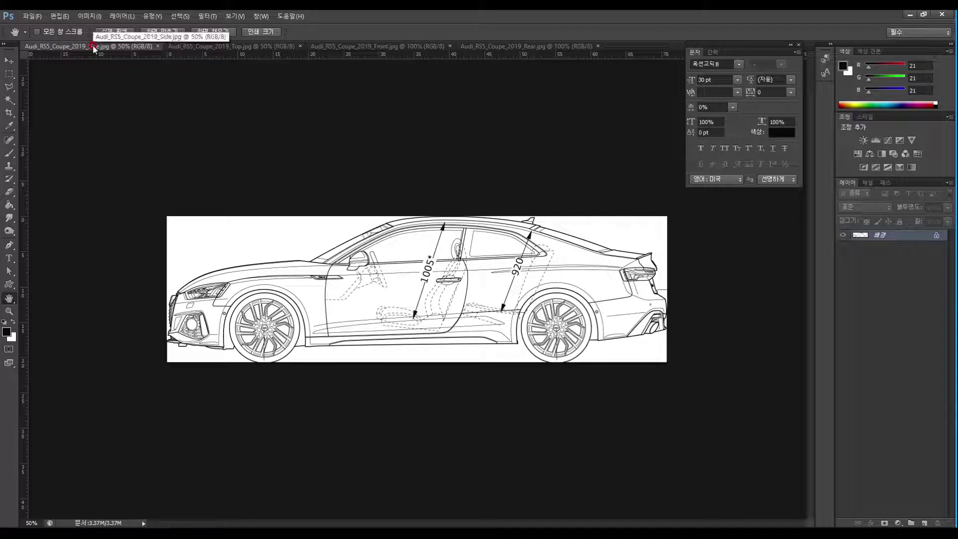